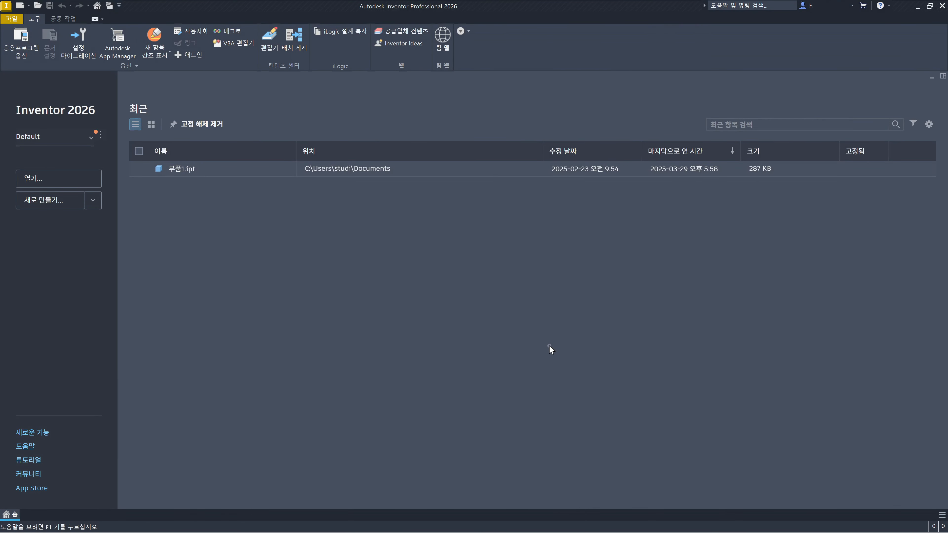
Create a new part file from the Standard.ipt template
{"action": "key", "text": "ctrl+n"}
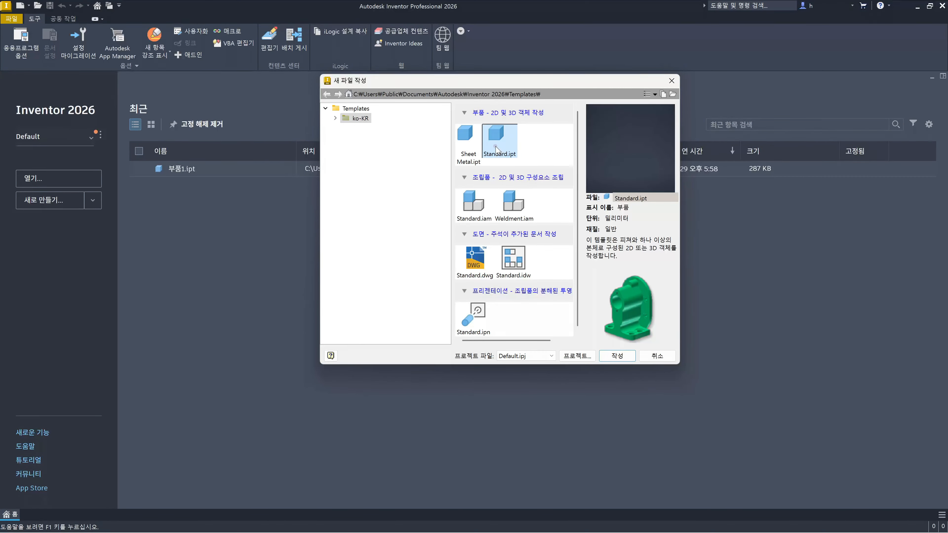
{"action": "left_click", "coordinate": [501, 140]}
{"action": "left_click", "coordinate": [617, 356]}
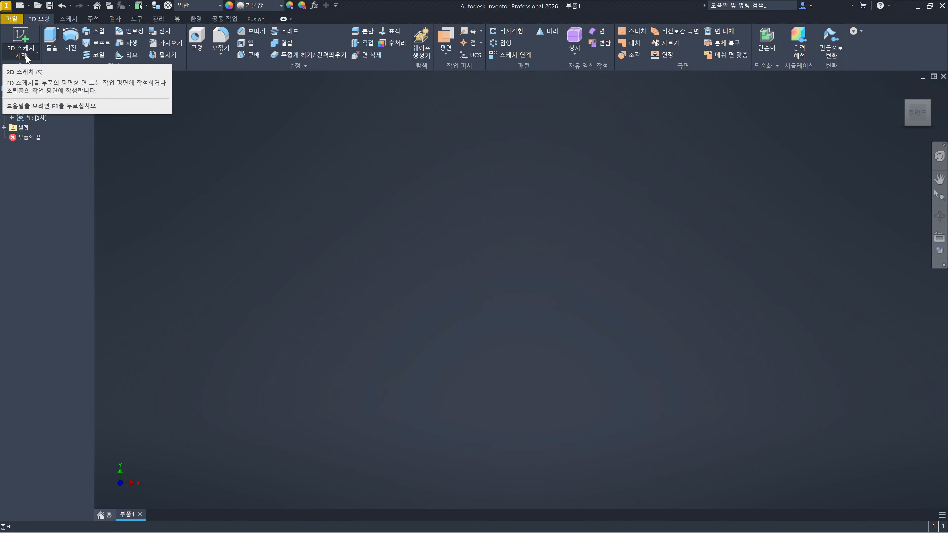
Sketch a two-point centre rectangle about 30 by 32 mm on the horizontal XZ plane, centred on the origin, and finish the sketch
{"action": "left_click", "coordinate": [26, 37]}
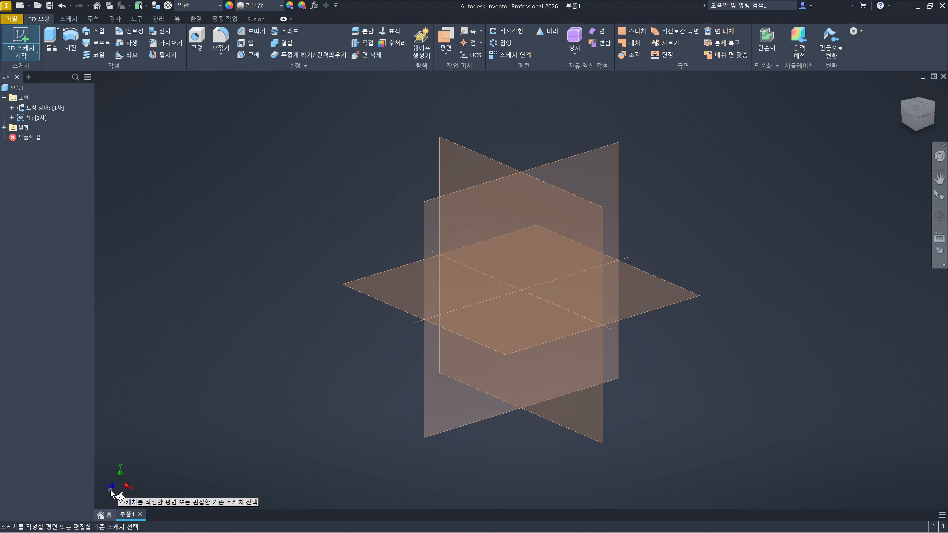
{"action": "left_click", "coordinate": [675, 297]}
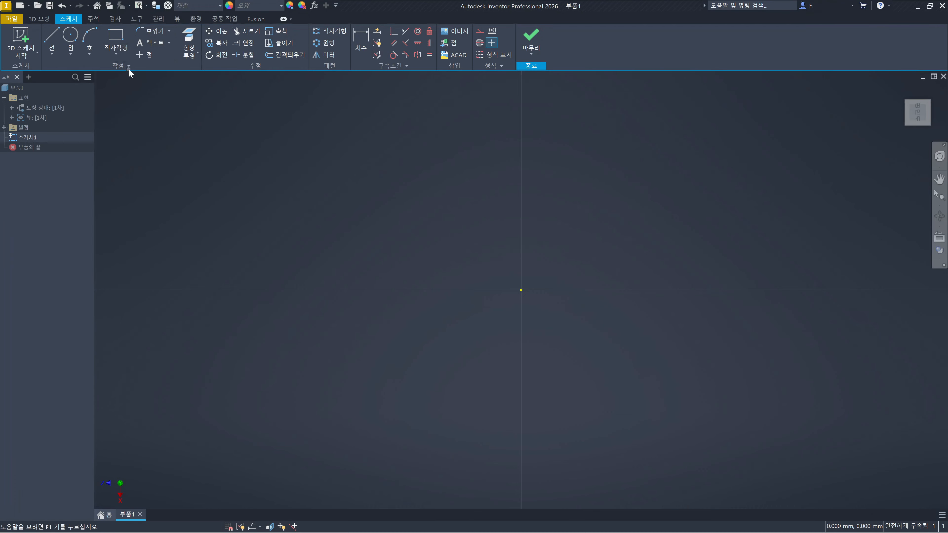
{"action": "left_click", "coordinate": [120, 56]}
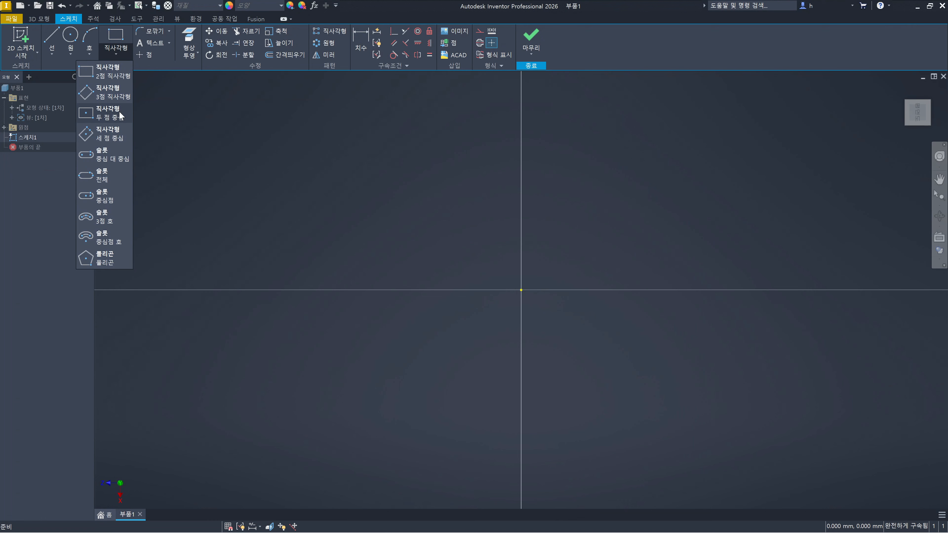
{"action": "left_click", "coordinate": [102, 117]}
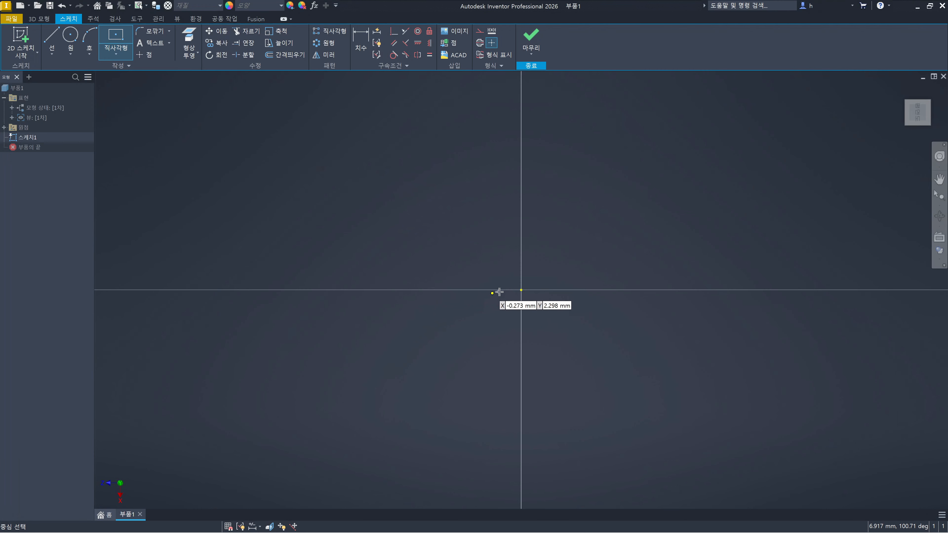
{"action": "left_click", "coordinate": [521, 290]}
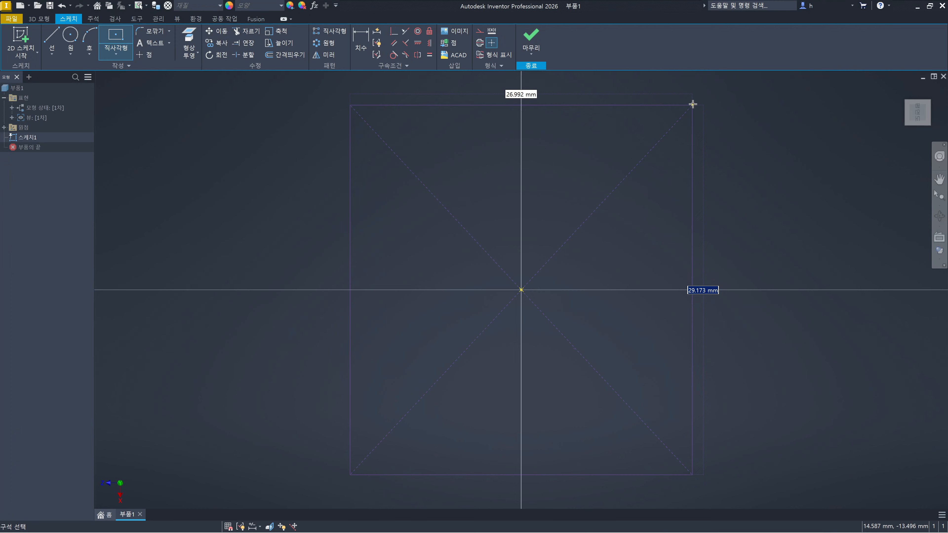
{"action": "left_click", "coordinate": [711, 89]}
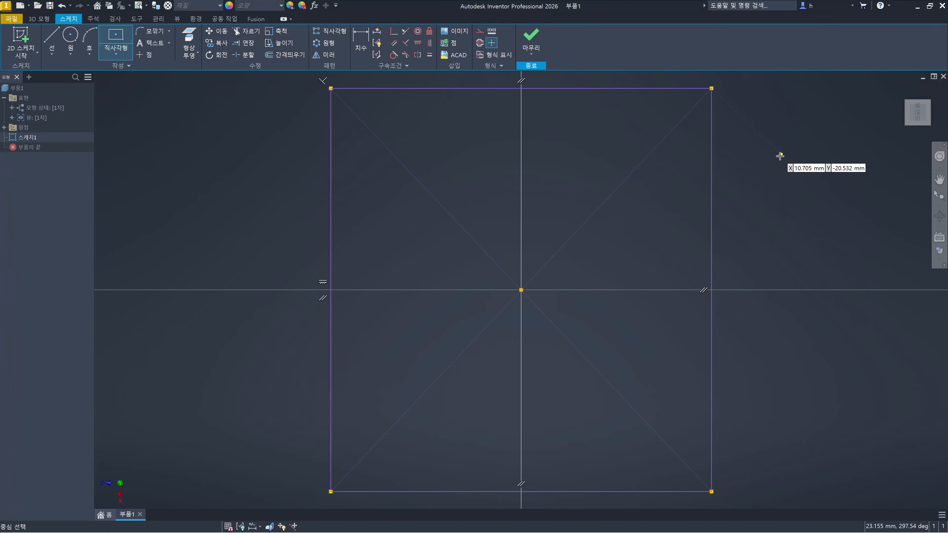
{"action": "key", "text": "Escape"}
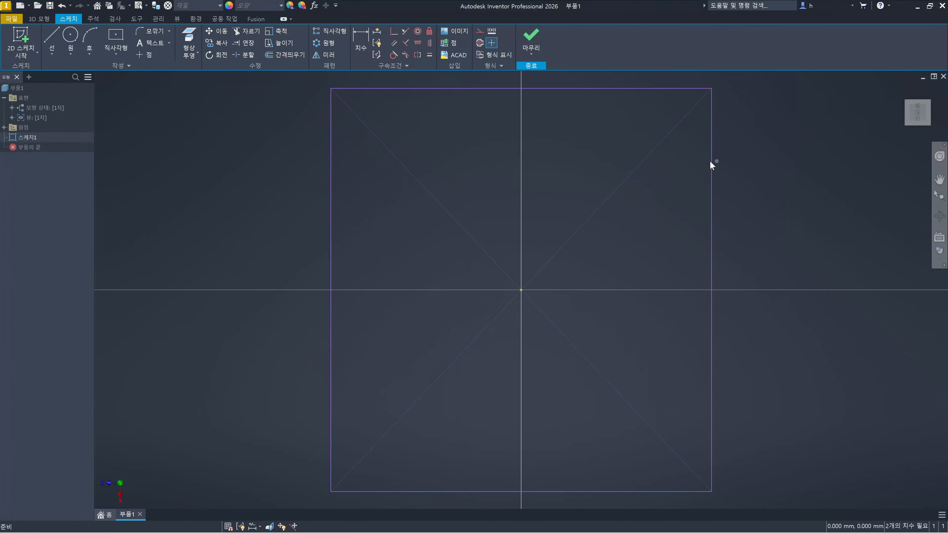
{"action": "left_click", "coordinate": [531, 37]}
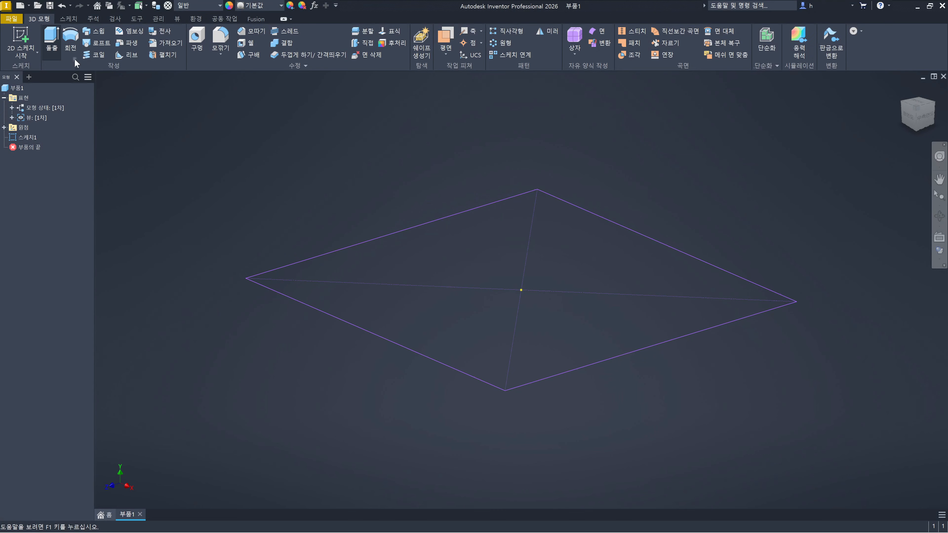
Extrude the rectangle profile upward 16 mm into a solid block
{"action": "left_click", "coordinate": [56, 38]}
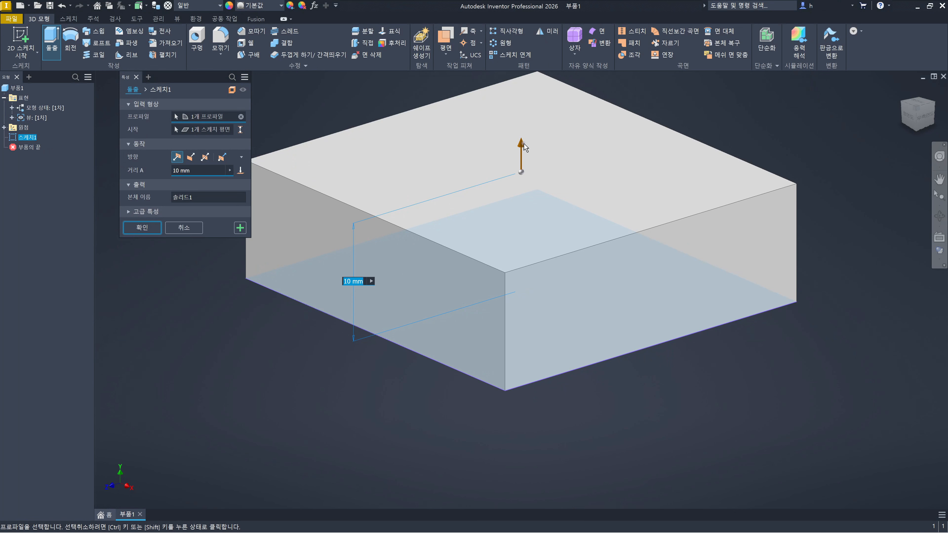
{"action": "left_click_drag", "start_coordinate": [522, 144], "coordinate": [535, 73]}
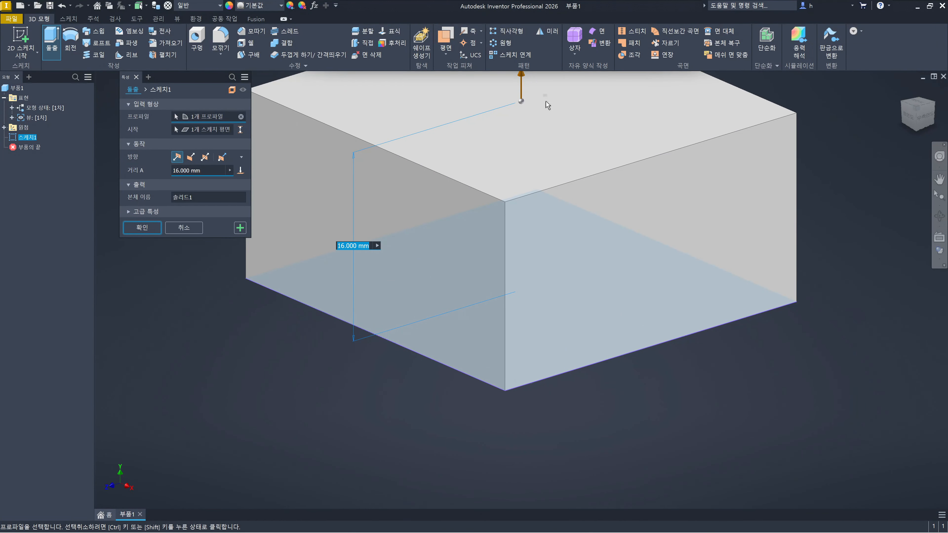
{"action": "left_click", "coordinate": [146, 229]}
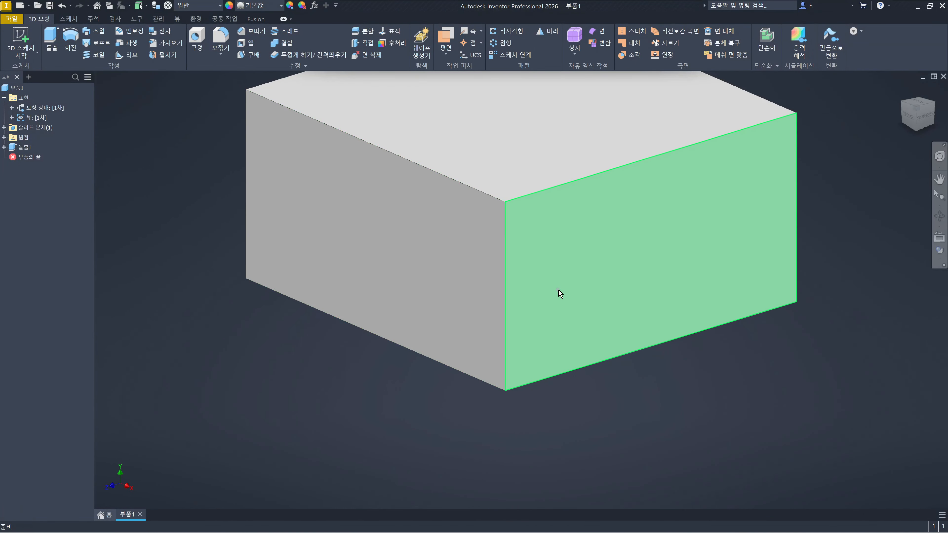
{"action": "left_click", "coordinate": [557, 290]}
{"action": "left_click", "coordinate": [527, 174]}
{"action": "left_click", "coordinate": [433, 255]}
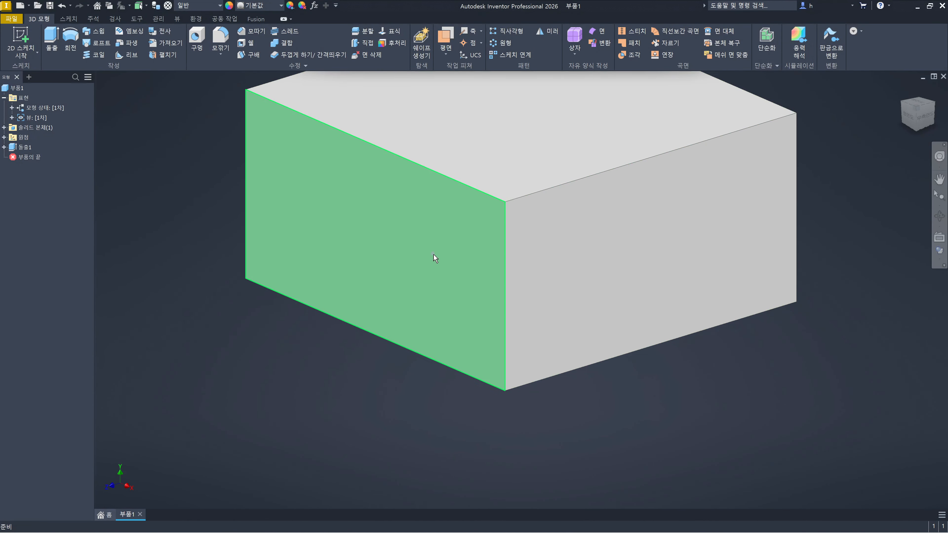
On the block's top face, sketch a two-point rectangle about 15 by 16 mm from the face centre to the front corner
{"action": "left_click", "coordinate": [498, 158]}
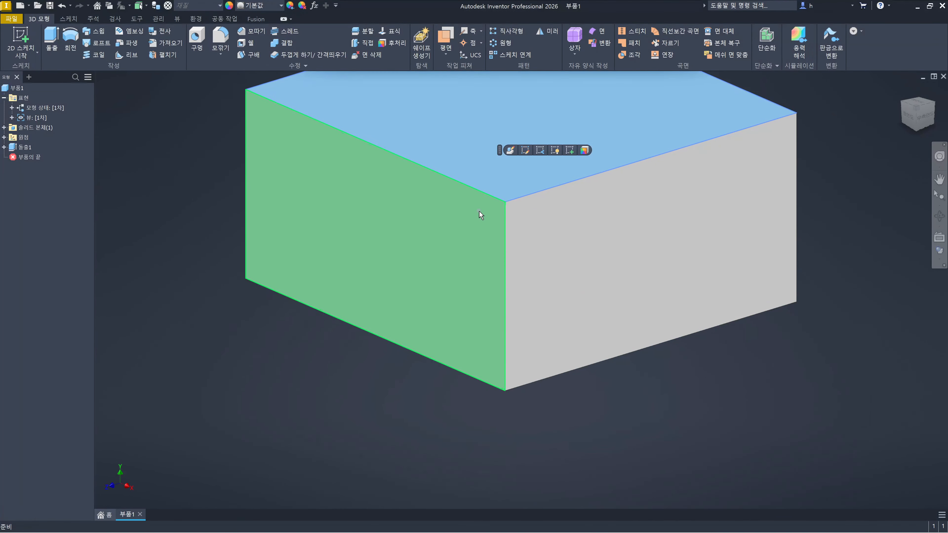
{"action": "mouse_move", "coordinate": [494, 227]}
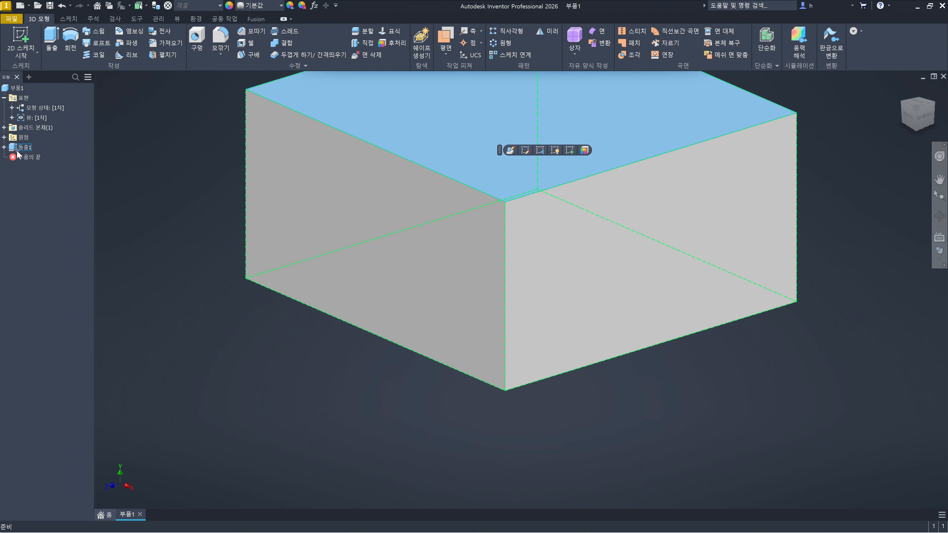
{"action": "left_click", "coordinate": [4, 147]}
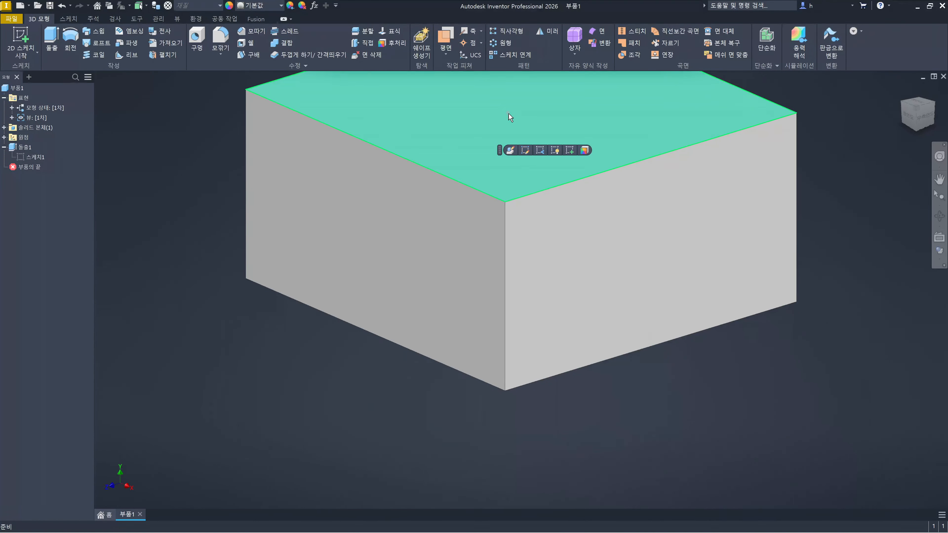
{"action": "mouse_move", "coordinate": [524, 129]}
{"action": "left_click", "coordinate": [570, 150]}
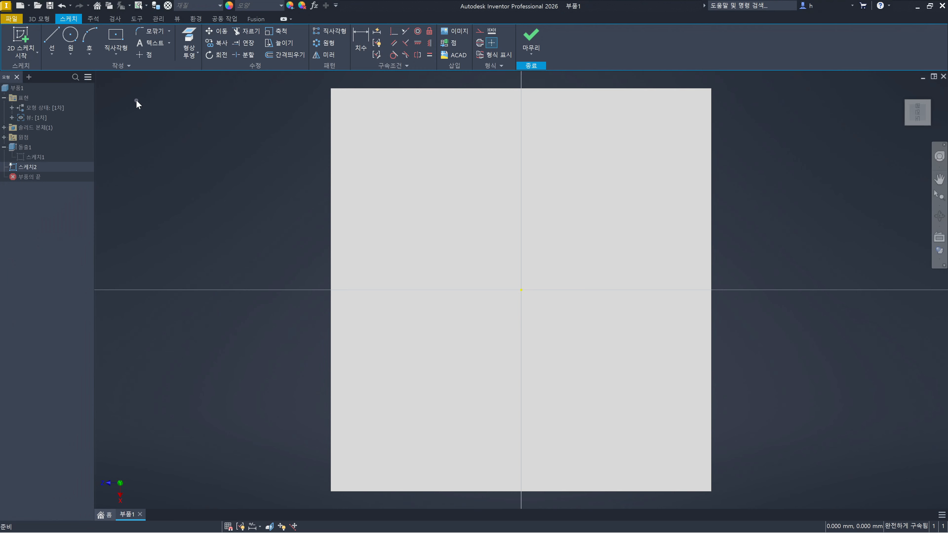
{"action": "left_click", "coordinate": [116, 53]}
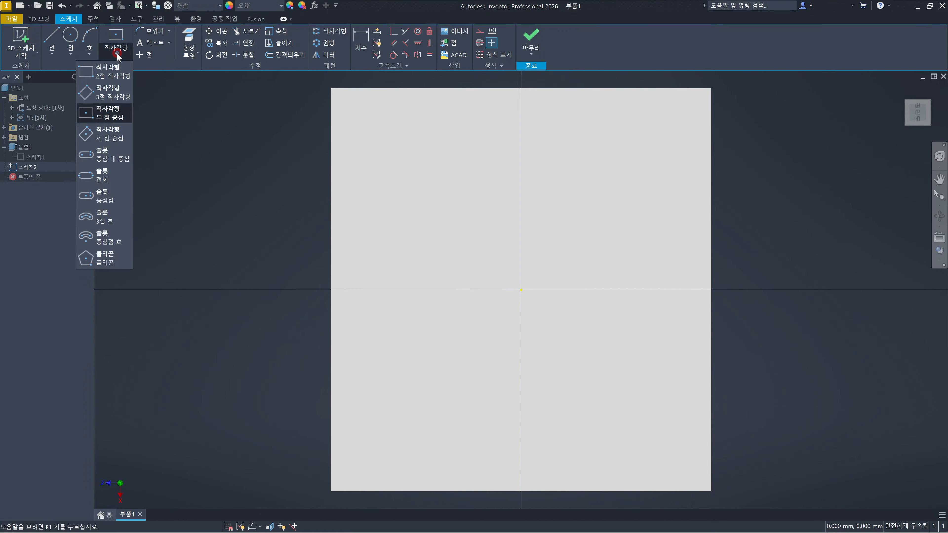
{"action": "left_click", "coordinate": [115, 74]}
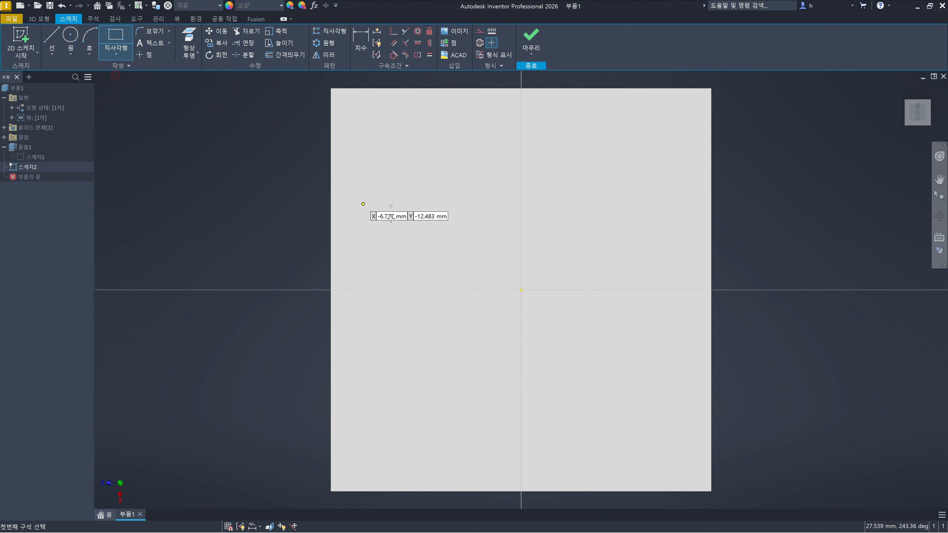
{"action": "left_click", "coordinate": [521, 289]}
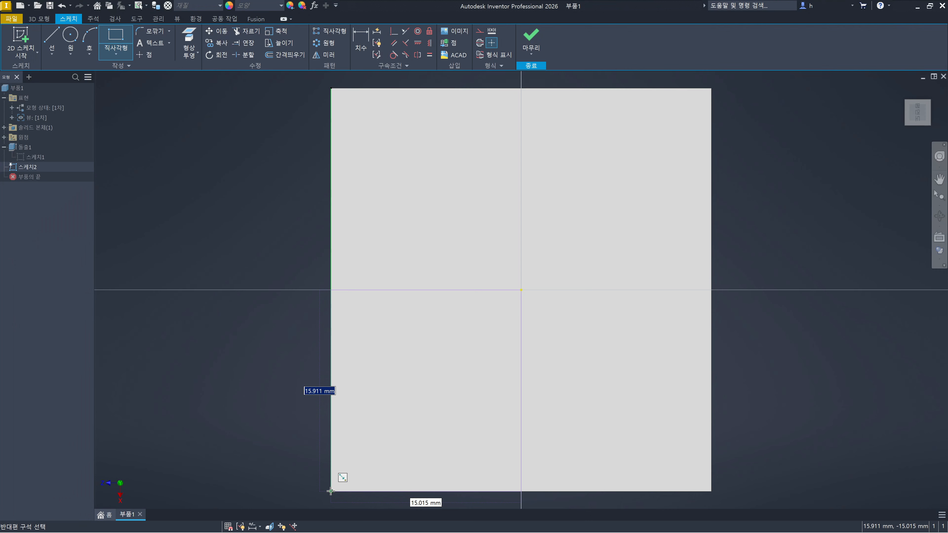
{"action": "left_click", "coordinate": [330, 492]}
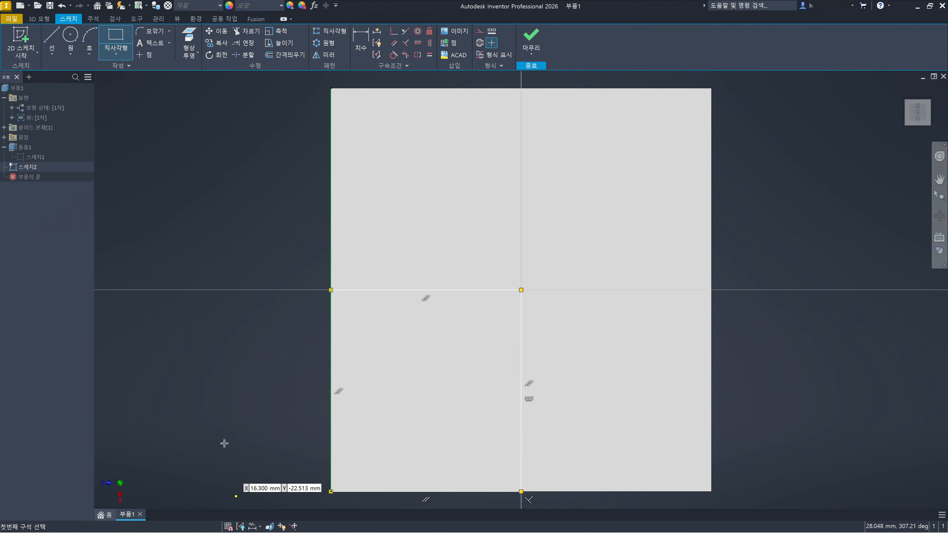
{"action": "key", "text": "Escape"}
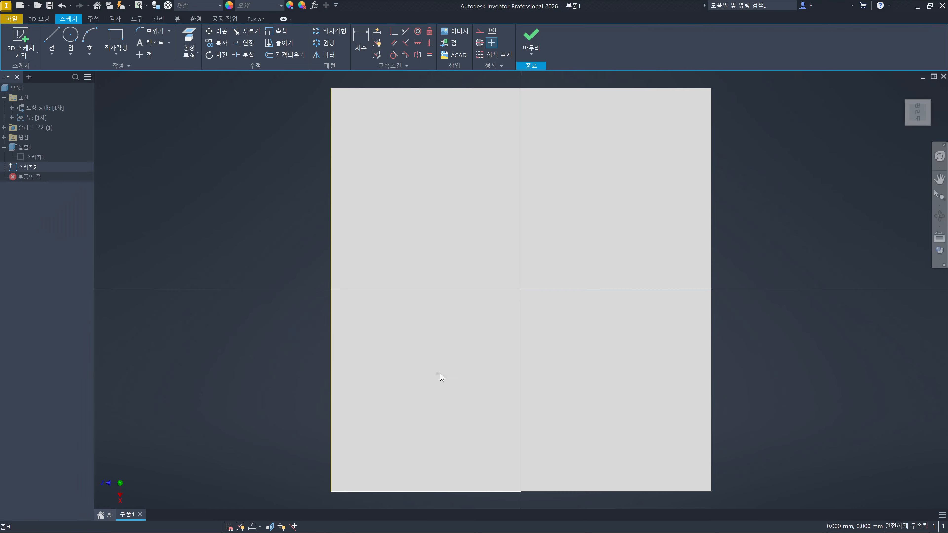
{"action": "left_click", "coordinate": [532, 38]}
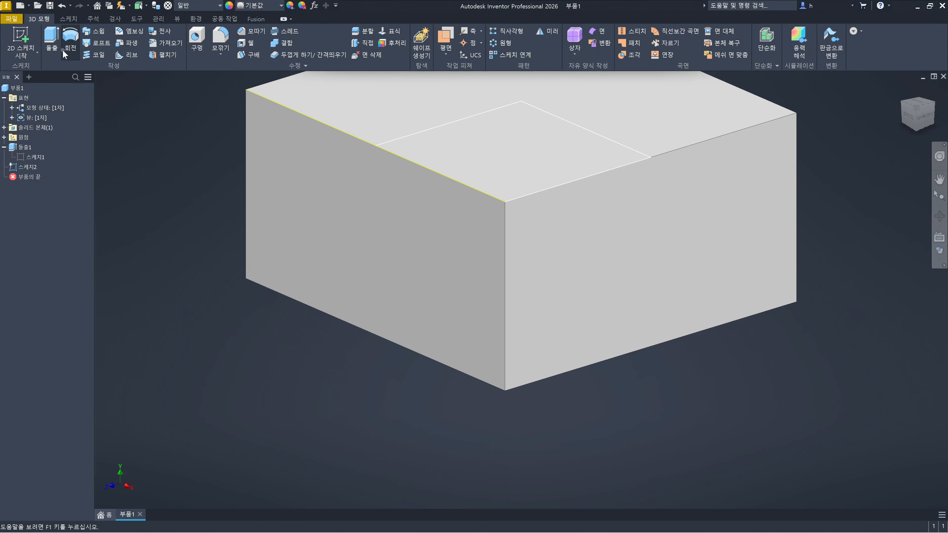
Extrude the corner rectangle downward as a cut 8.5 mm deep into the block
{"action": "left_click", "coordinate": [50, 36]}
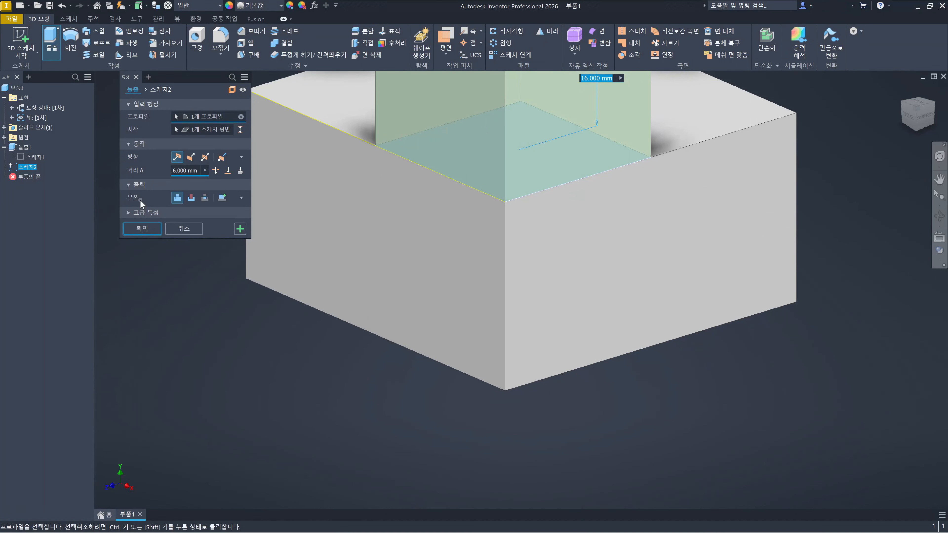
{"action": "left_click", "coordinate": [191, 199]}
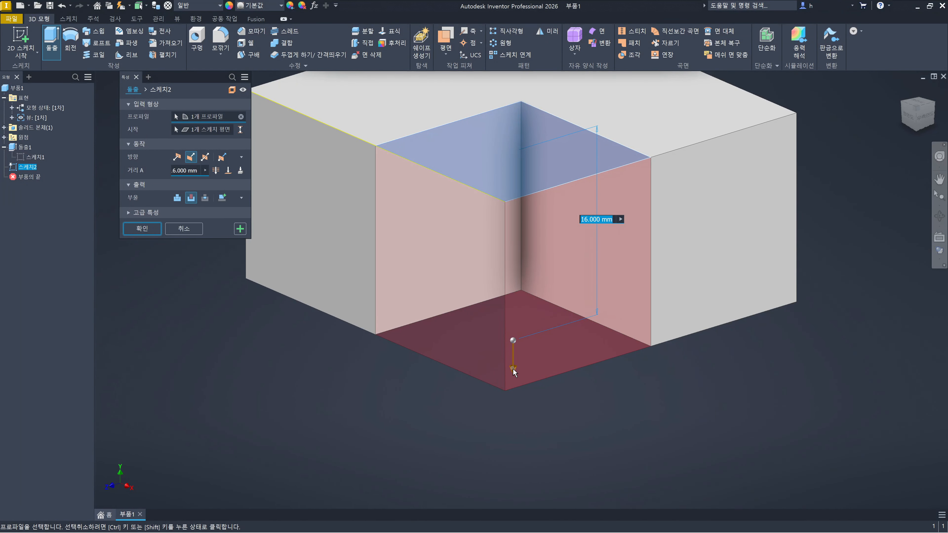
{"action": "left_click_drag", "start_coordinate": [513, 371], "coordinate": [521, 282]}
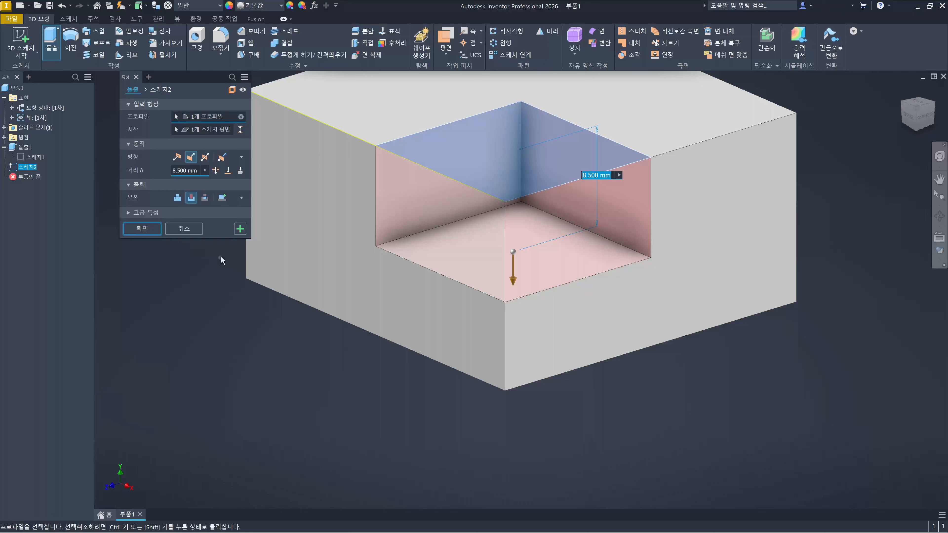
{"action": "left_click", "coordinate": [147, 230]}
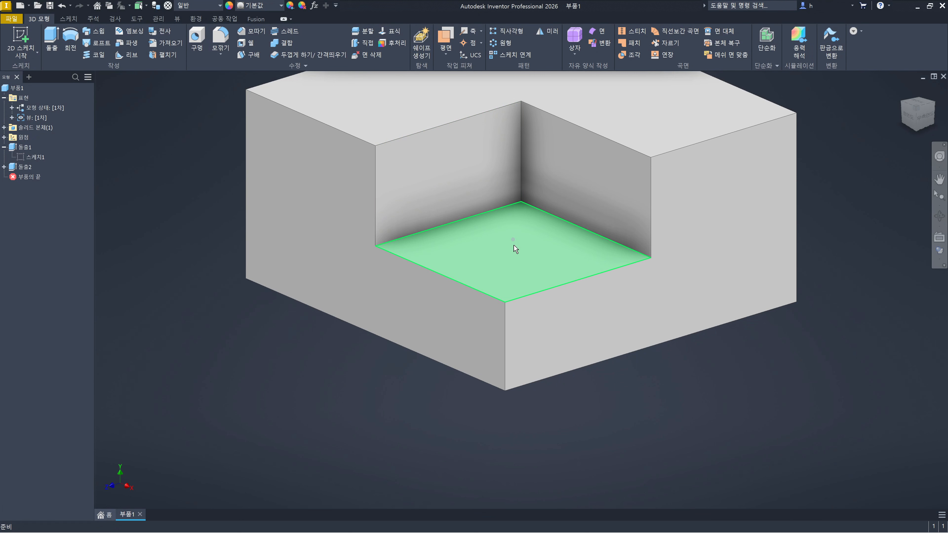
Pan around the model to examine the whole block with its corner cutout
{"action": "mouse_move", "coordinate": [530, 264]}
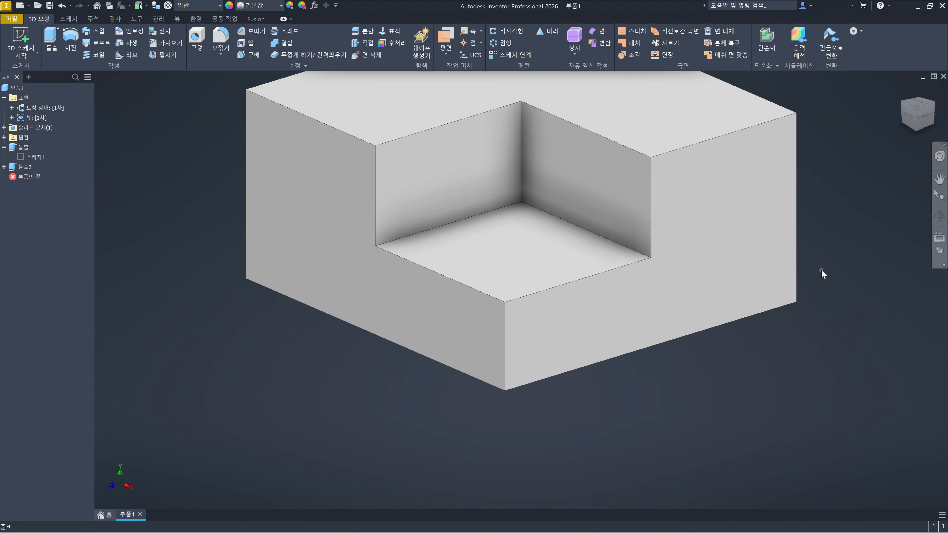
{"action": "middle_click_drag", "start_coordinate": [821, 271], "coordinate": [822, 269]}
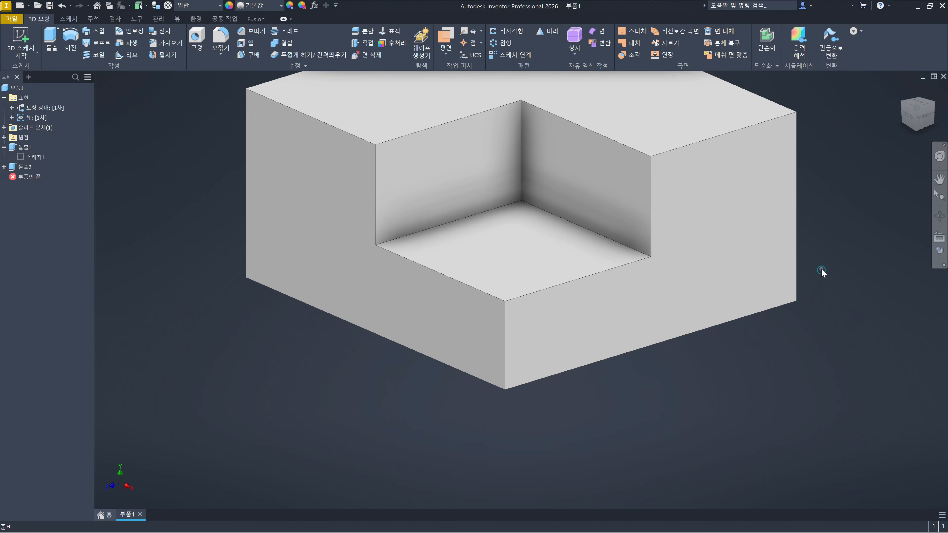
{"action": "middle_click_drag", "start_coordinate": [821, 269], "coordinate": [755, 354]}
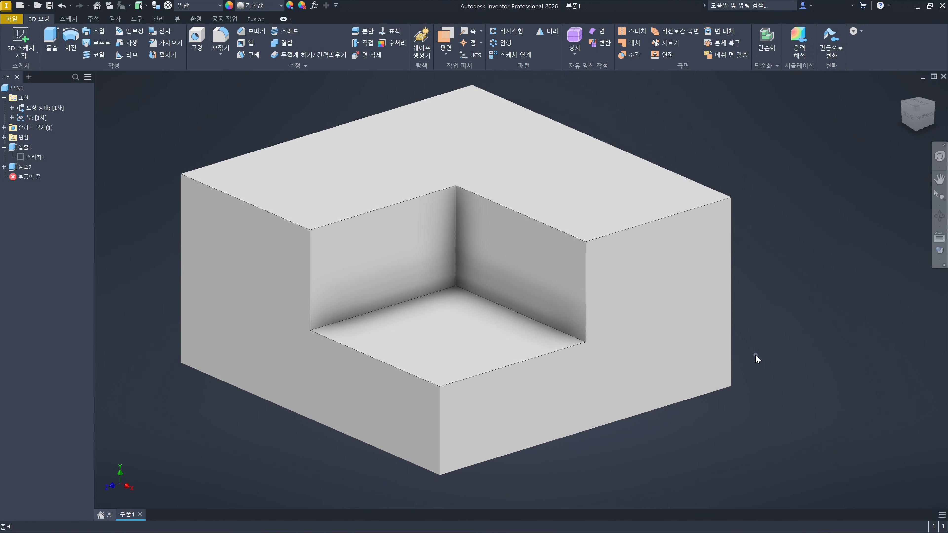
{"action": "middle_click_drag", "start_coordinate": [768, 347], "coordinate": [827, 349]}
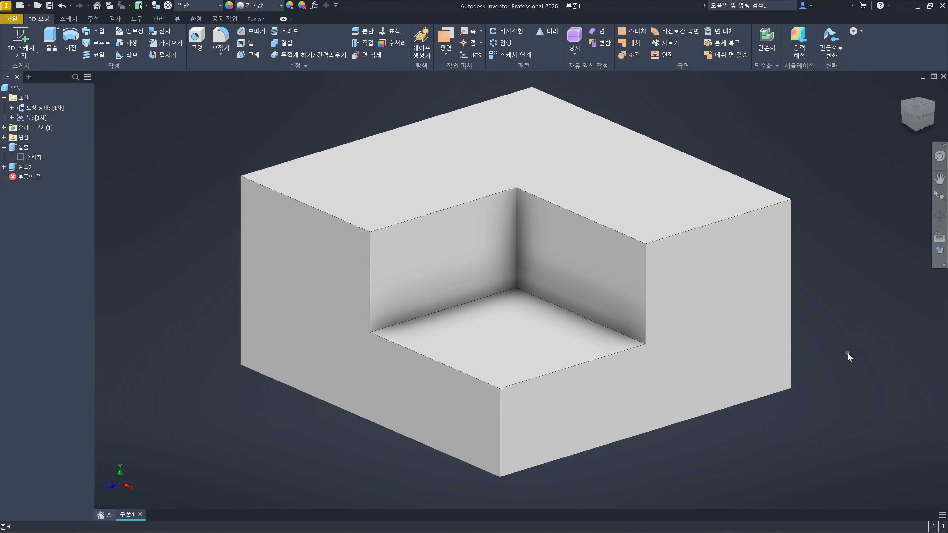
{"action": "middle_click_drag", "start_coordinate": [847, 353], "coordinate": [762, 352]}
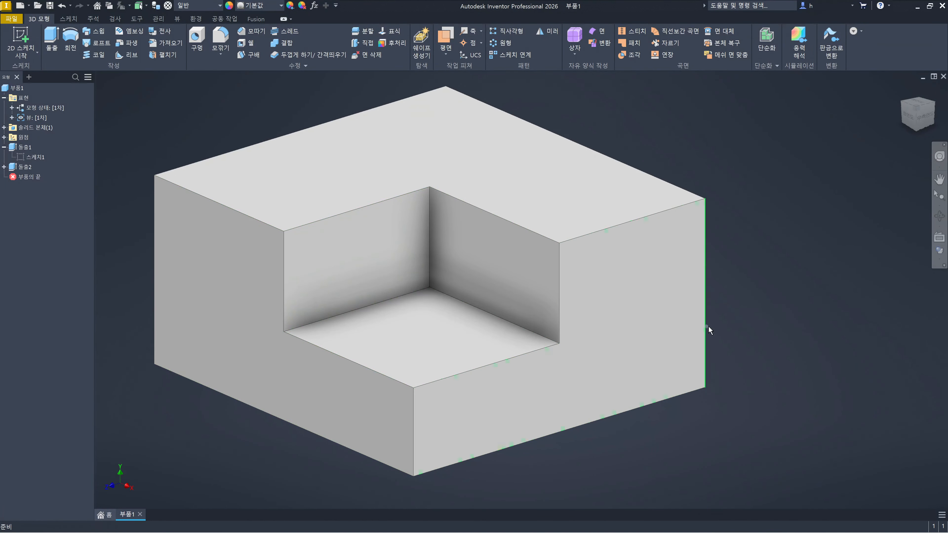
{"action": "mouse_move", "coordinate": [744, 322]}
{"action": "middle_mouse_down"}
{"action": "mouse_move", "coordinate": [645, 318]}
{"action": "mouse_move", "coordinate": [930, 332]}
{"action": "mouse_move", "coordinate": [665, 333]}
{"action": "mouse_move", "coordinate": [818, 334]}
{"action": "middle_mouse_up"}
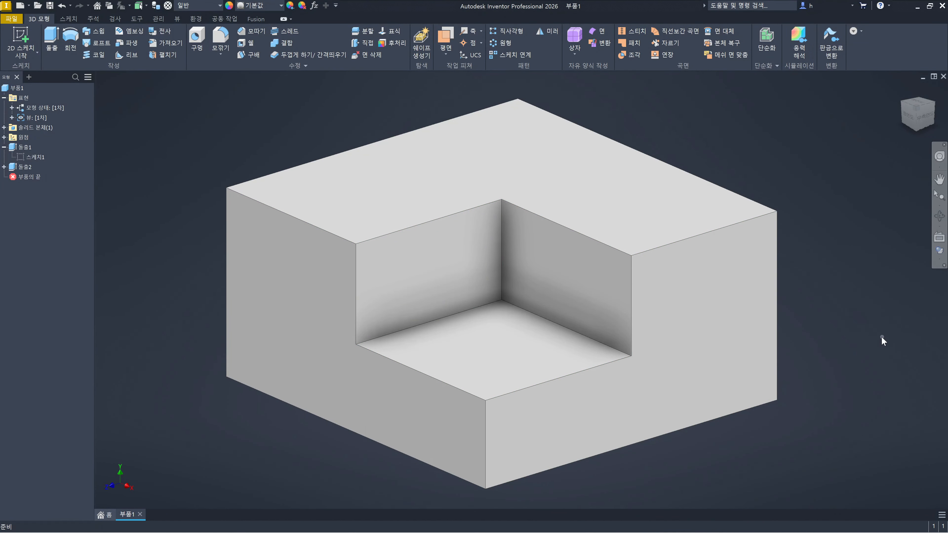
{"action": "key", "text": "F2"}
{"action": "left_click_drag", "start_coordinate": [882, 336], "coordinate": [849, 347]}
{"action": "key", "text": "F2"}
{"action": "left_click_drag", "start_coordinate": [761, 362], "coordinate": [829, 351]}
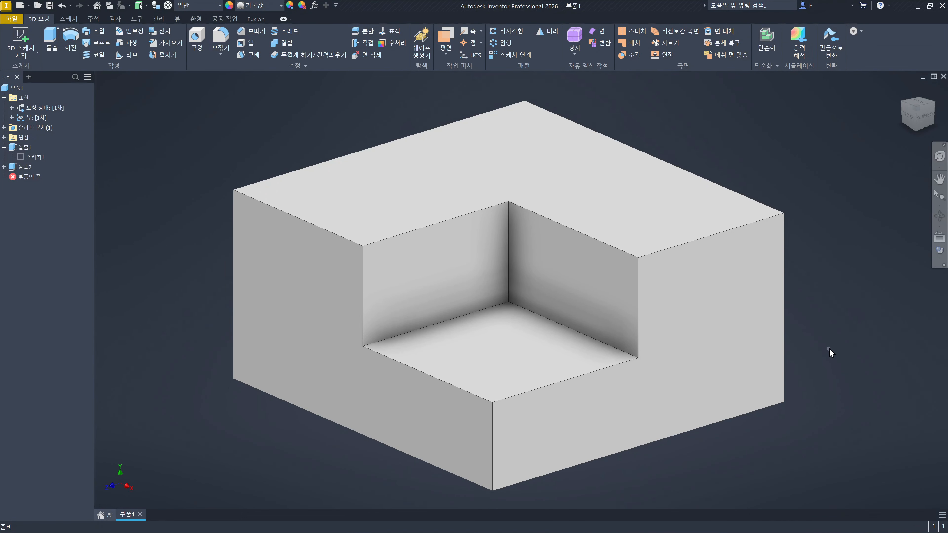
Zoom in and out around the notched block and recentre it to compare distant and close-up views
{"action": "scroll", "coordinate": [829, 348], "scroll_direction": "up", "scroll_amount": 8}
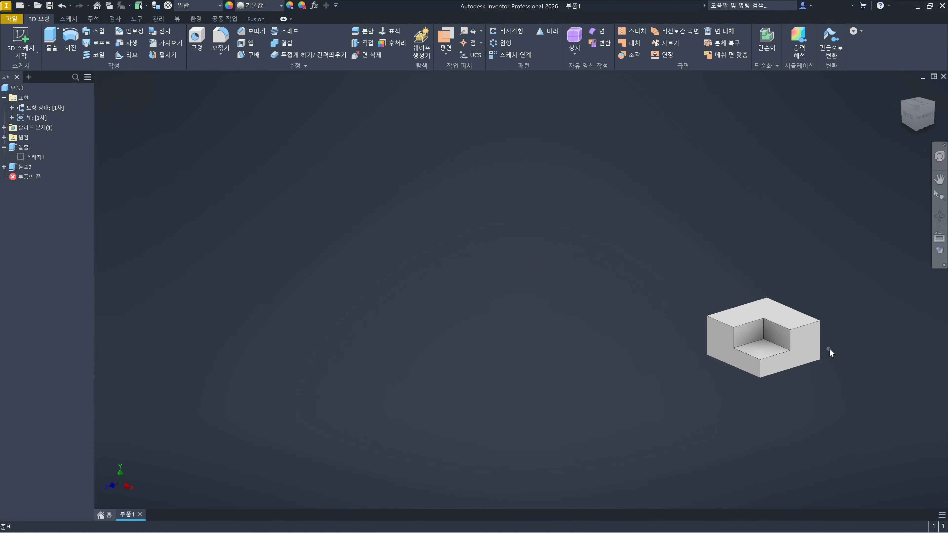
{"action": "middle_click_drag", "start_coordinate": [854, 376], "coordinate": [587, 358]}
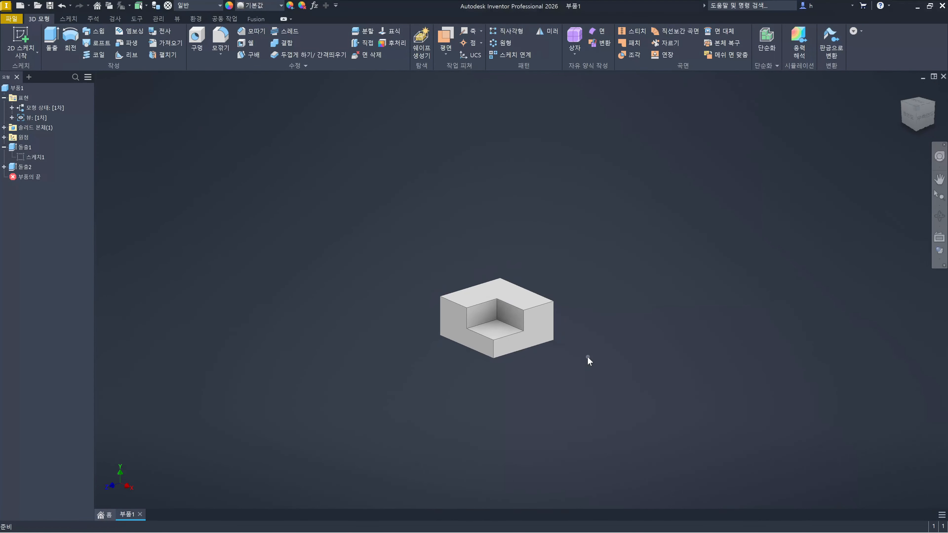
{"action": "scroll", "coordinate": [609, 368], "scroll_direction": "up", "scroll_amount": 2}
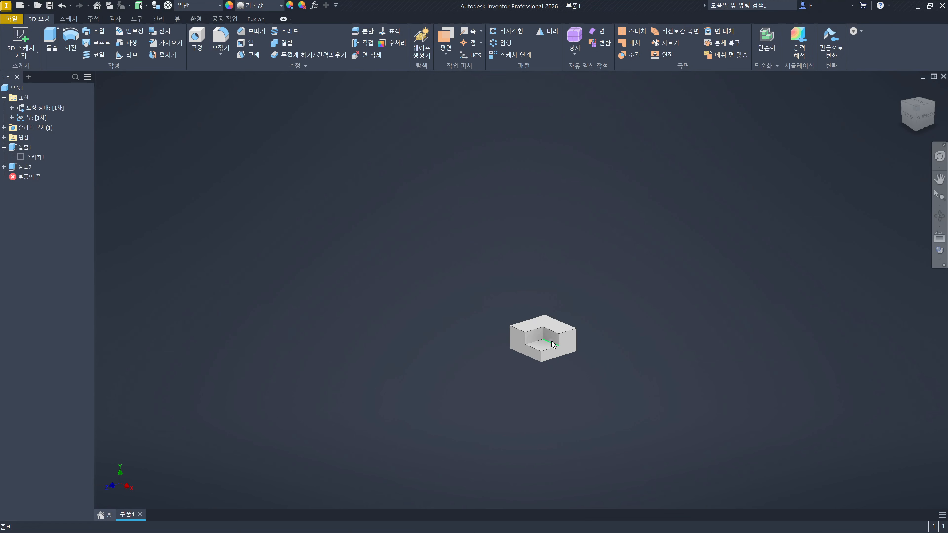
{"action": "scroll", "coordinate": [538, 338], "scroll_direction": "down", "scroll_amount": 6}
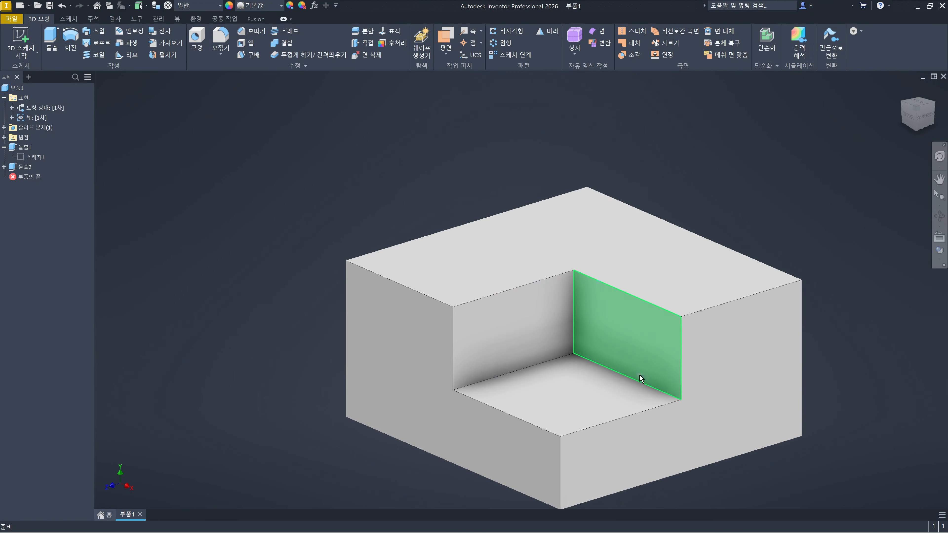
{"action": "middle_click_drag", "start_coordinate": [639, 374], "coordinate": [604, 343]}
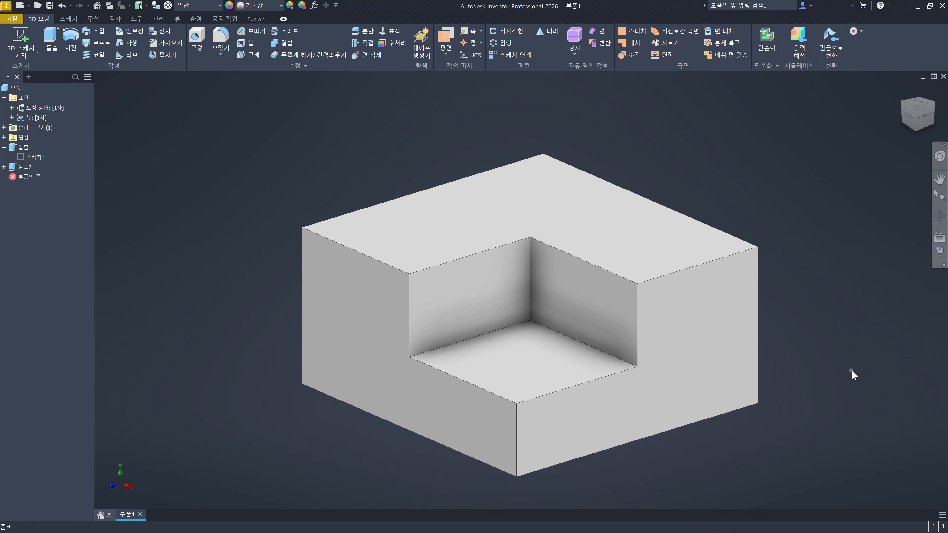
{"action": "scroll", "coordinate": [852, 371], "scroll_direction": "down", "scroll_amount": 3}
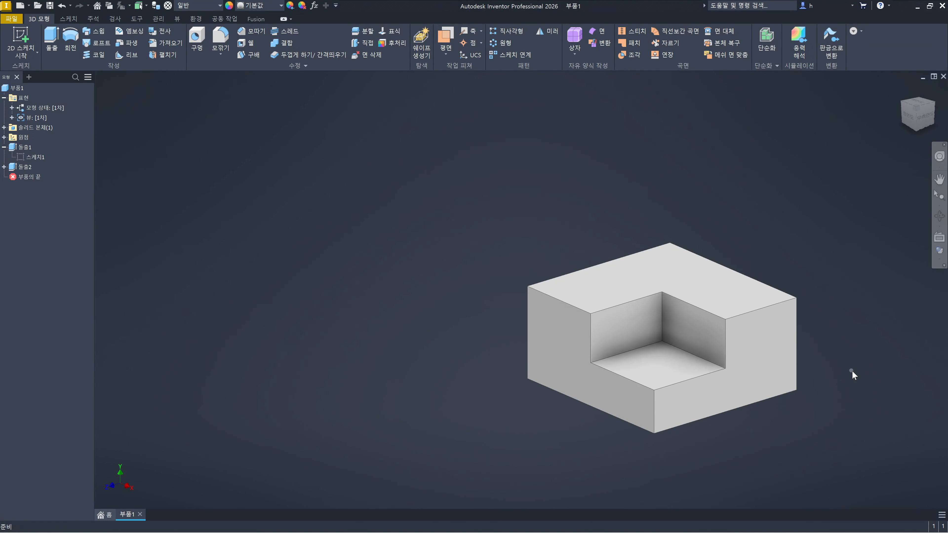
{"action": "scroll", "coordinate": [851, 370], "scroll_direction": "down", "scroll_amount": 5}
{"action": "scroll", "coordinate": [851, 370], "scroll_direction": "down", "scroll_amount": 3}
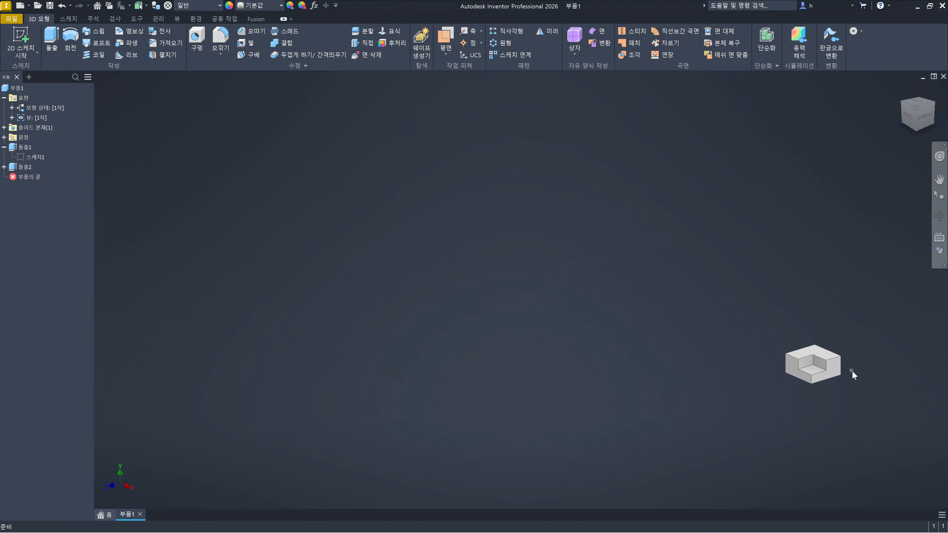
{"action": "scroll", "coordinate": [851, 370], "scroll_direction": "down", "scroll_amount": 3}
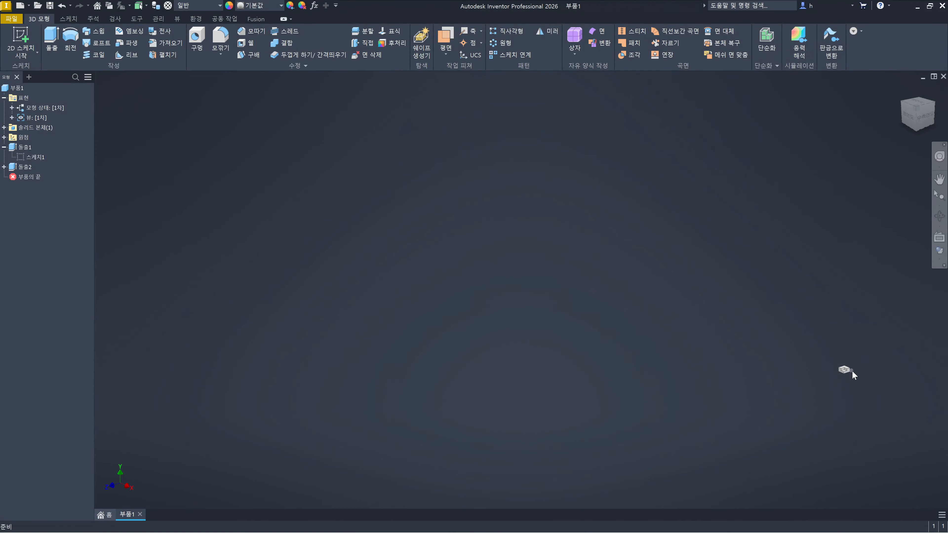
{"action": "scroll", "coordinate": [851, 371], "scroll_direction": "up", "scroll_amount": 10}
{"action": "scroll", "coordinate": [851, 371], "scroll_direction": "up", "scroll_amount": 5}
{"action": "scroll", "coordinate": [852, 370], "scroll_direction": "down", "scroll_amount": 4}
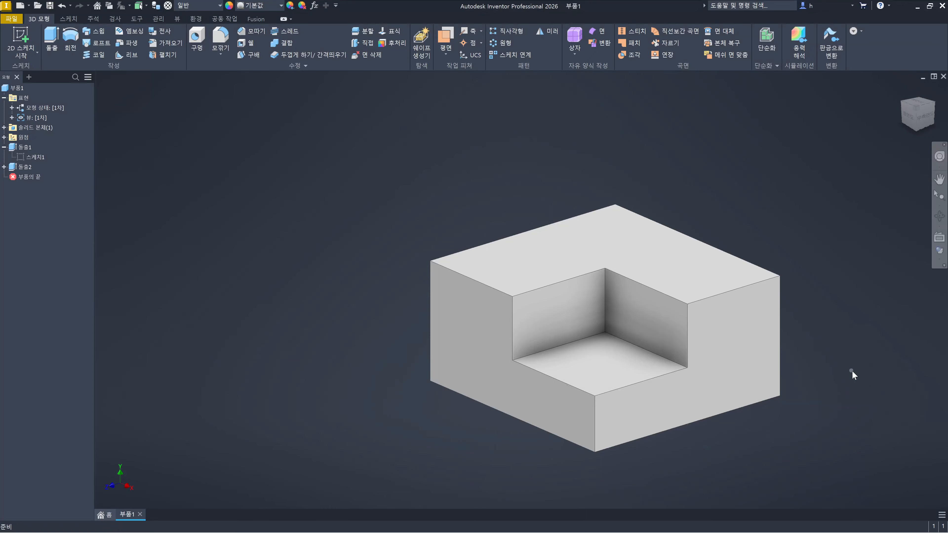
{"action": "scroll", "coordinate": [851, 370], "scroll_direction": "up", "scroll_amount": 4}
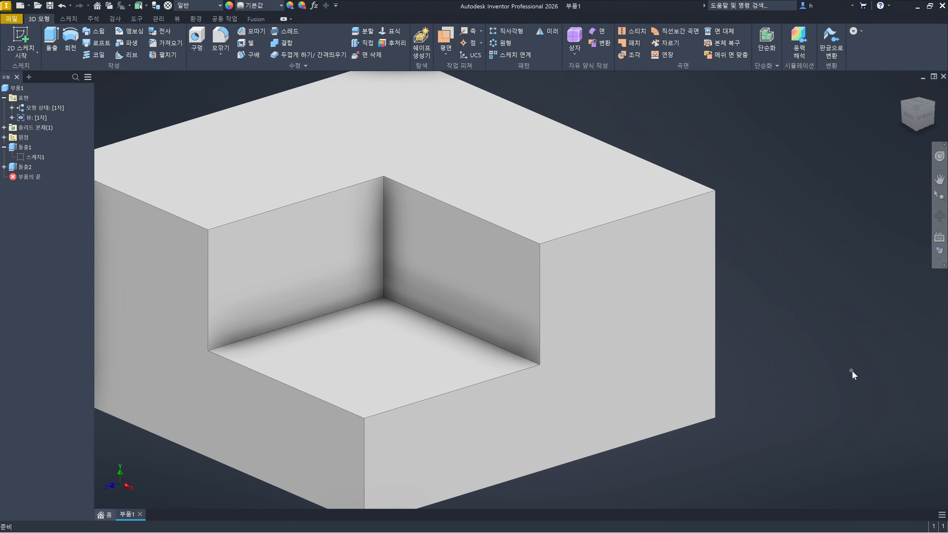
{"action": "mouse_move", "coordinate": [694, 358]}
{"action": "middle_mouse_down"}
{"action": "mouse_move", "coordinate": [831, 374]}
{"action": "mouse_move", "coordinate": [730, 342]}
{"action": "mouse_move", "coordinate": [692, 345]}
{"action": "middle_mouse_up"}
{"action": "scroll", "coordinate": [816, 370], "scroll_direction": "down", "scroll_amount": 3}
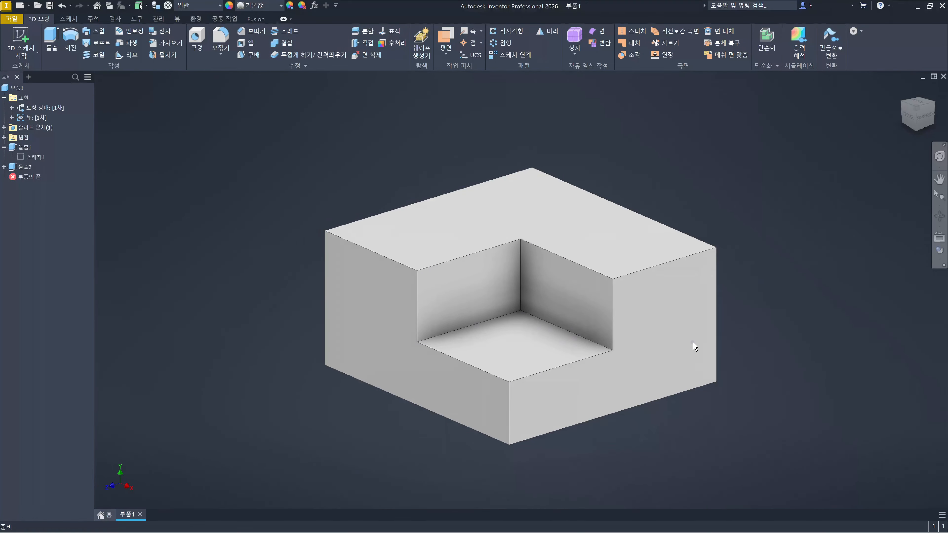
Examine the corner cutout's floor and inner walls at several zoom levels, with the whole block back in view
{"action": "mouse_move", "coordinate": [694, 346]}
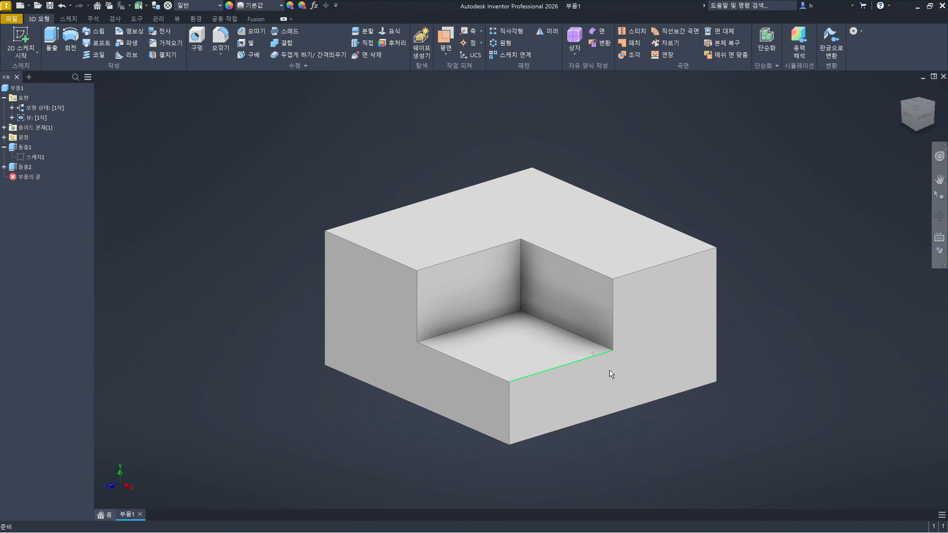
{"action": "mouse_move", "coordinate": [609, 369]}
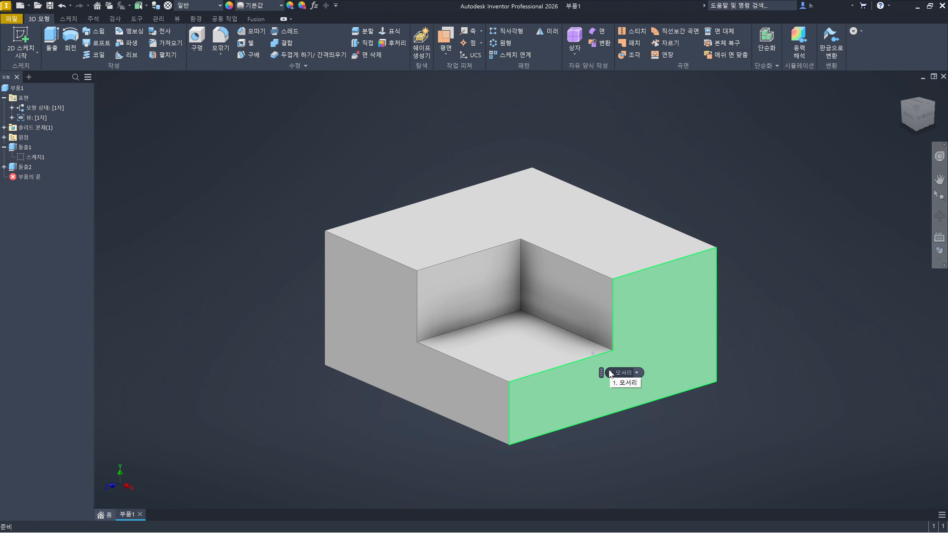
{"action": "scroll", "coordinate": [730, 400], "scroll_direction": "up", "scroll_amount": 3}
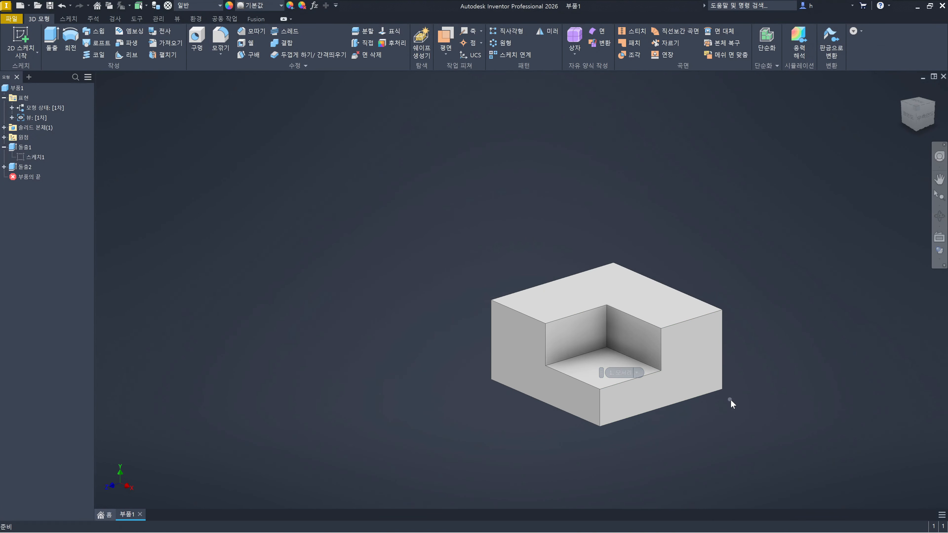
{"action": "scroll", "coordinate": [608, 341], "scroll_direction": "up", "scroll_amount": 5}
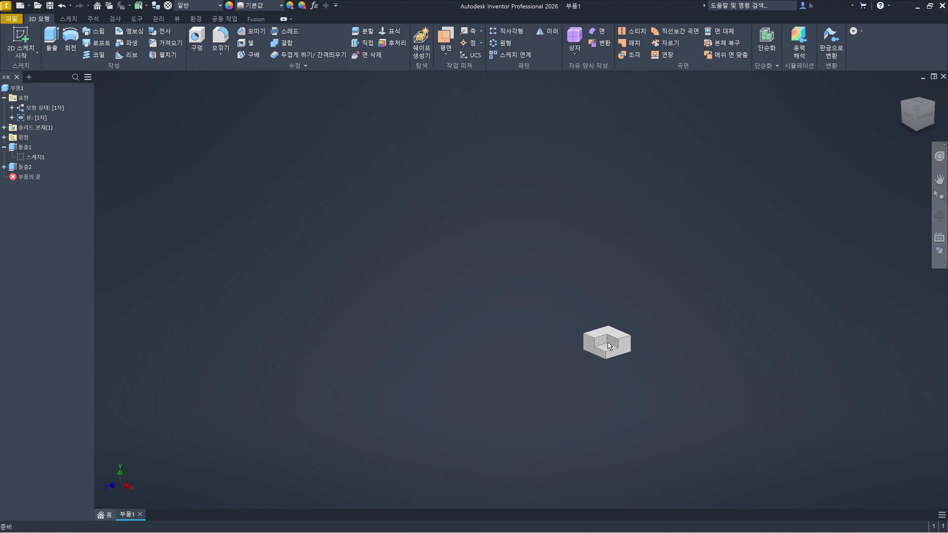
{"action": "scroll", "coordinate": [608, 345], "scroll_direction": "up", "scroll_amount": 3}
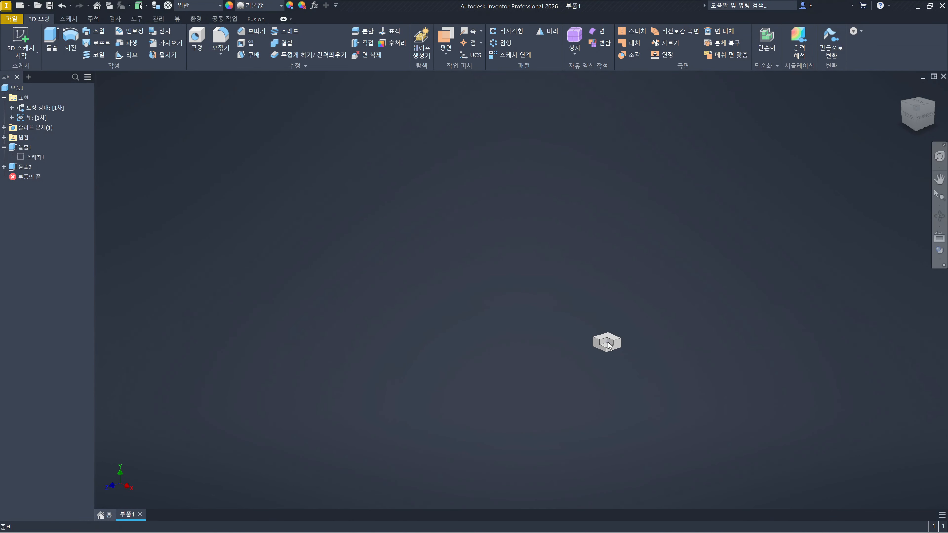
{"action": "mouse_move", "coordinate": [608, 342]}
{"action": "scroll", "coordinate": [608, 344], "scroll_direction": "up", "scroll_amount": 5}
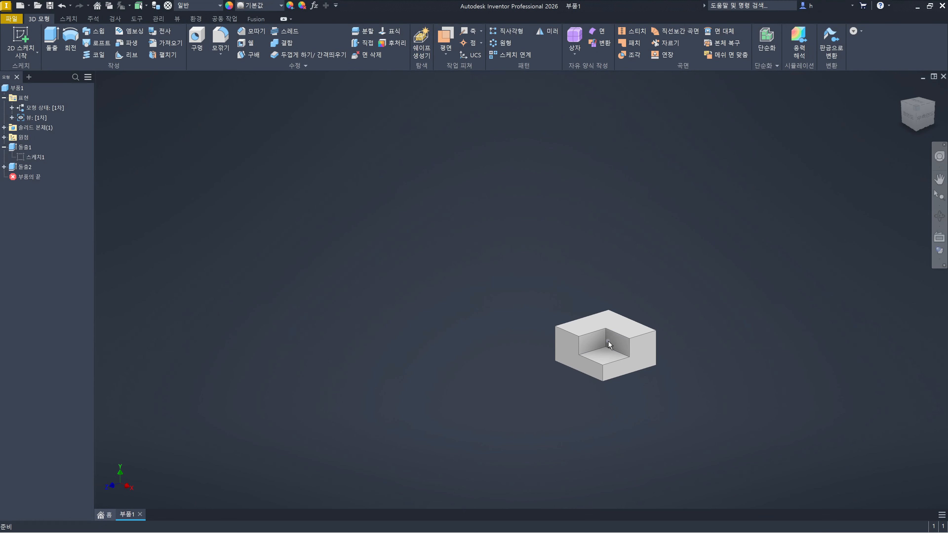
{"action": "mouse_move", "coordinate": [623, 358]}
{"action": "scroll", "coordinate": [622, 357], "scroll_direction": "down", "scroll_amount": 3}
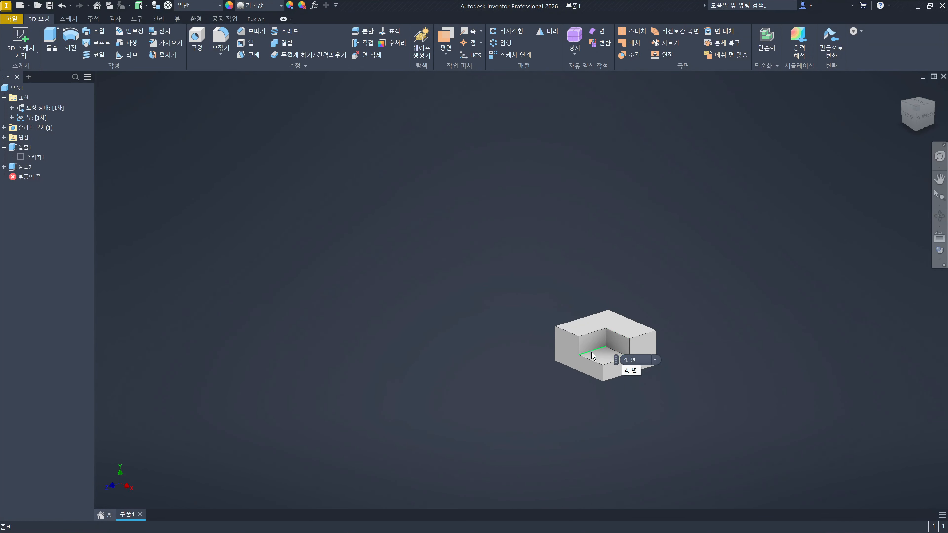
{"action": "scroll", "coordinate": [595, 351], "scroll_direction": "up", "scroll_amount": 7}
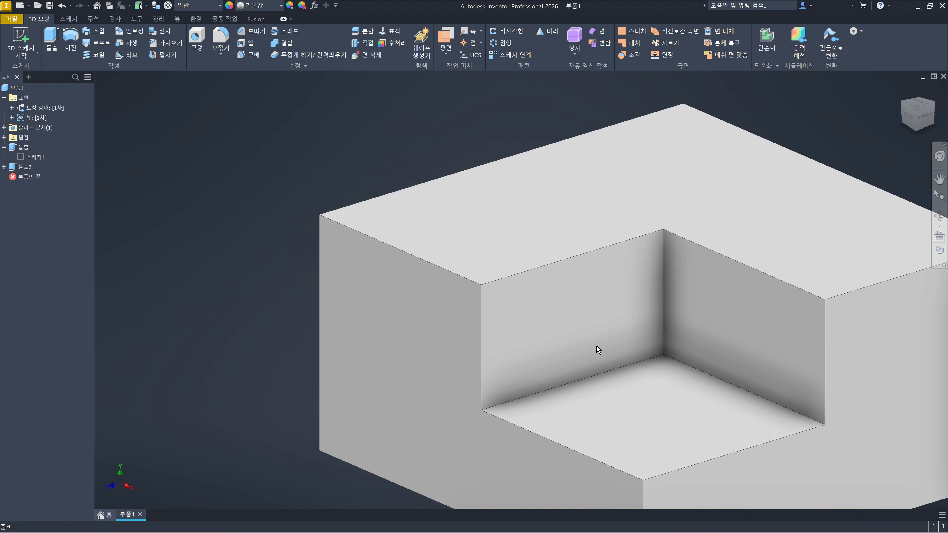
{"action": "scroll", "coordinate": [712, 371], "scroll_direction": "down", "scroll_amount": 4}
{"action": "middle_click_drag", "start_coordinate": [712, 371], "coordinate": [545, 310]}
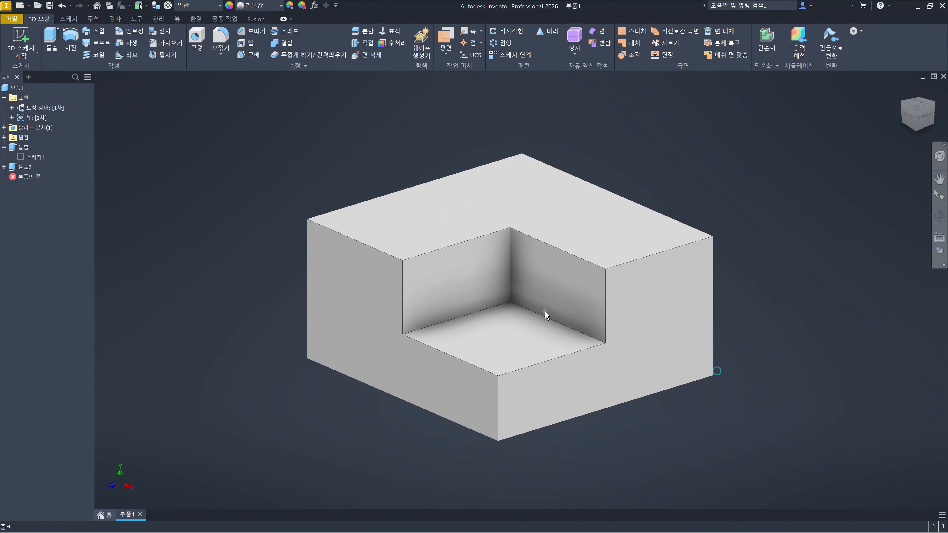
{"action": "mouse_move", "coordinate": [544, 311]}
{"action": "scroll", "coordinate": [544, 313], "scroll_direction": "up", "scroll_amount": 5}
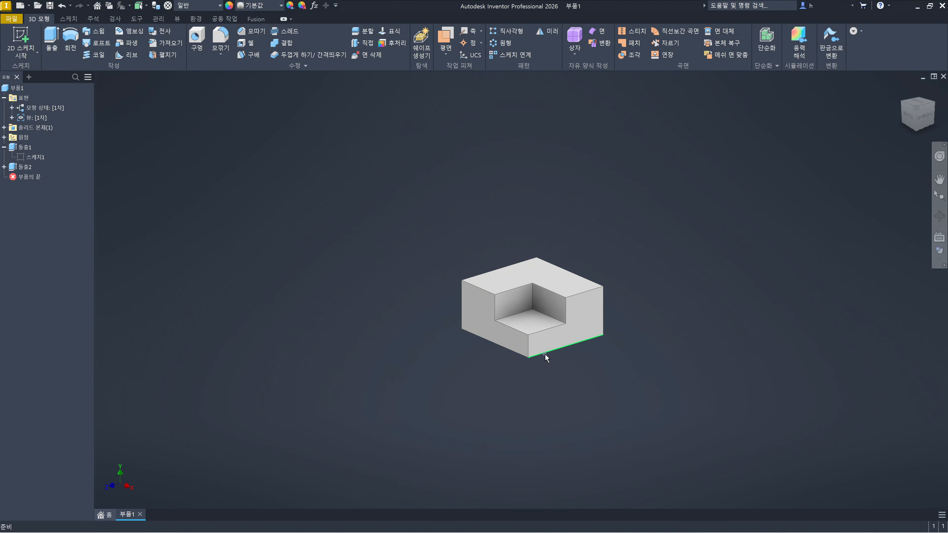
{"action": "mouse_move", "coordinate": [545, 355]}
{"action": "scroll", "coordinate": [541, 309], "scroll_direction": "up", "scroll_amount": 5}
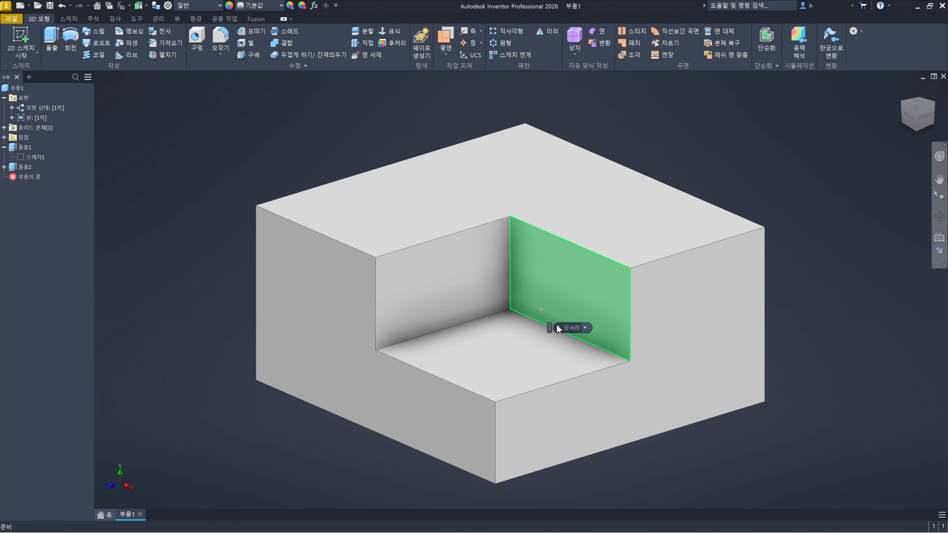
{"action": "left_click", "coordinate": [219, 403]}
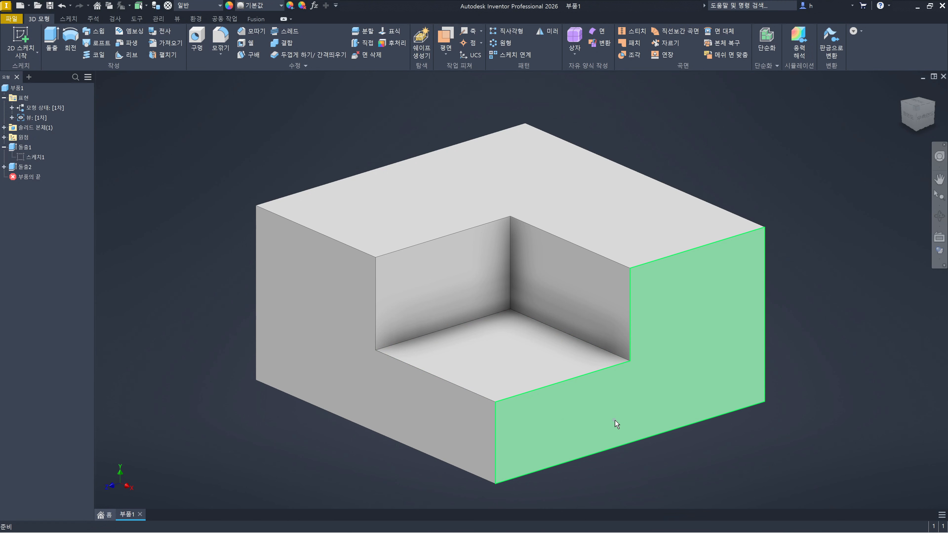
{"action": "mouse_move", "coordinate": [615, 422]}
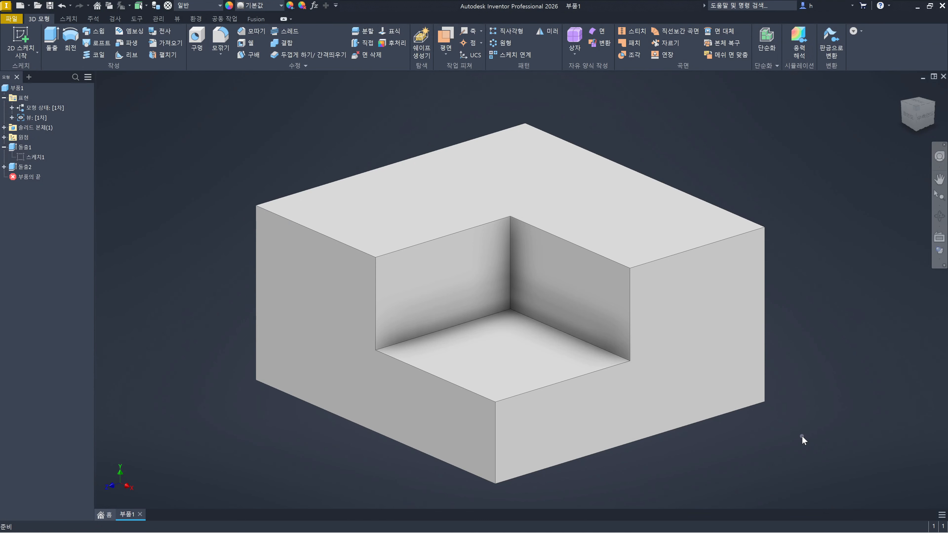
{"action": "middle_click_drag", "start_coordinate": [825, 435], "coordinate": [808, 419]}
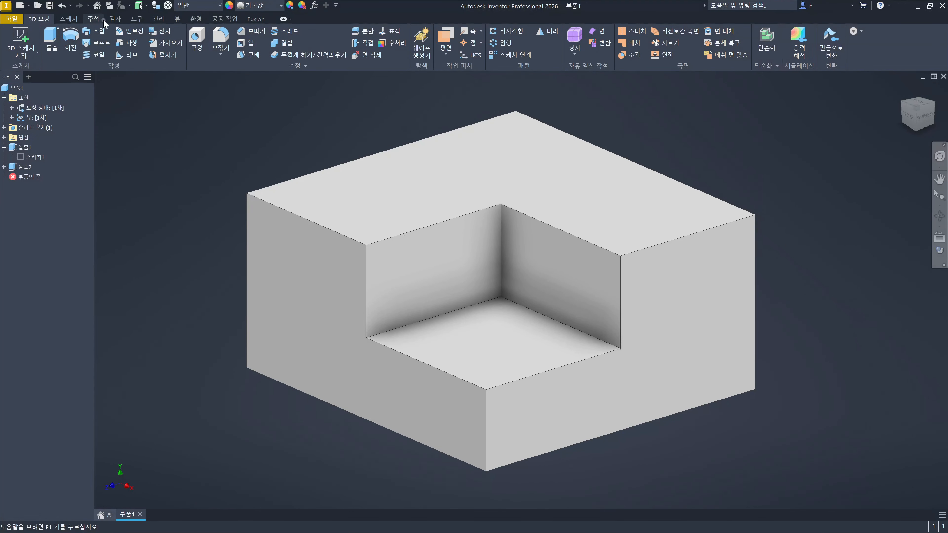
Enable the reversed zoom direction (방향 반전) in the application's display options and apply the change
{"action": "left_click", "coordinate": [137, 19]}
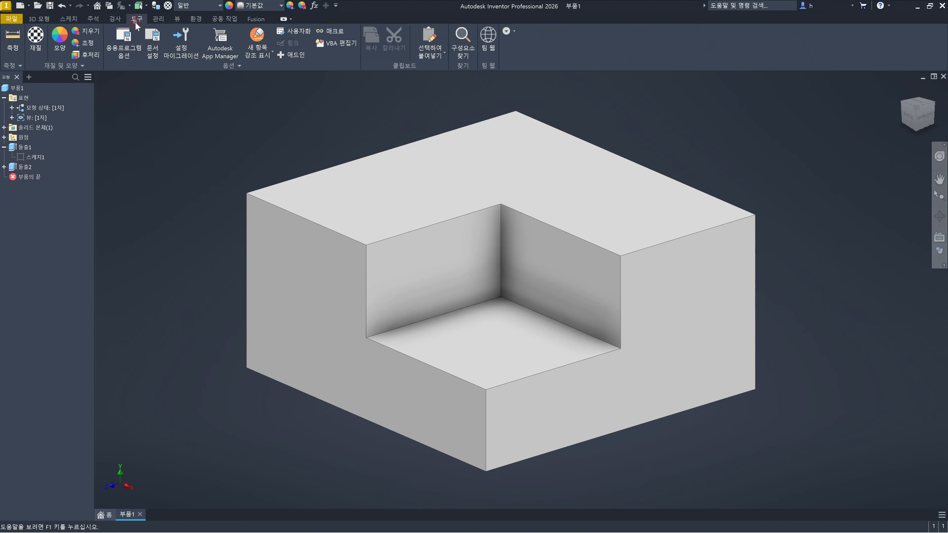
{"action": "left_click", "coordinate": [125, 52]}
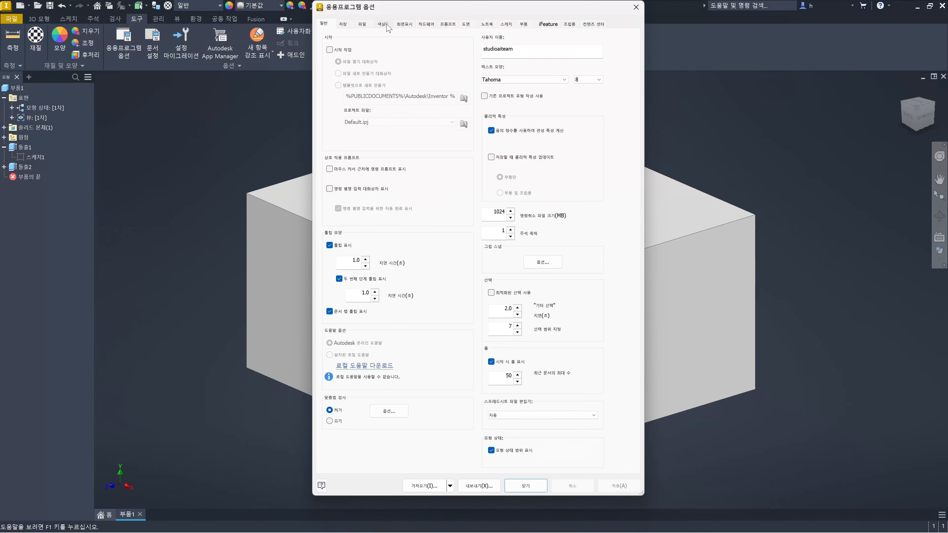
{"action": "left_click", "coordinate": [405, 25]}
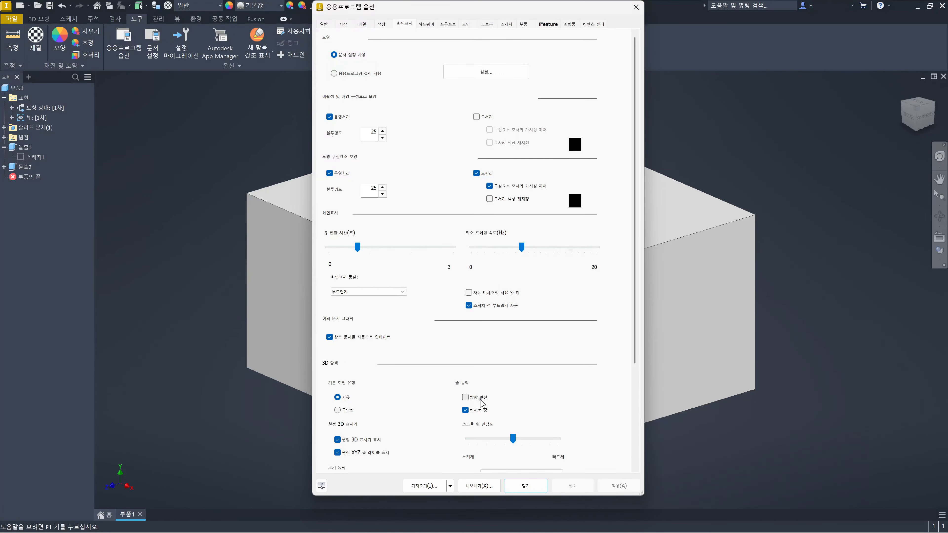
{"action": "left_click", "coordinate": [465, 398]}
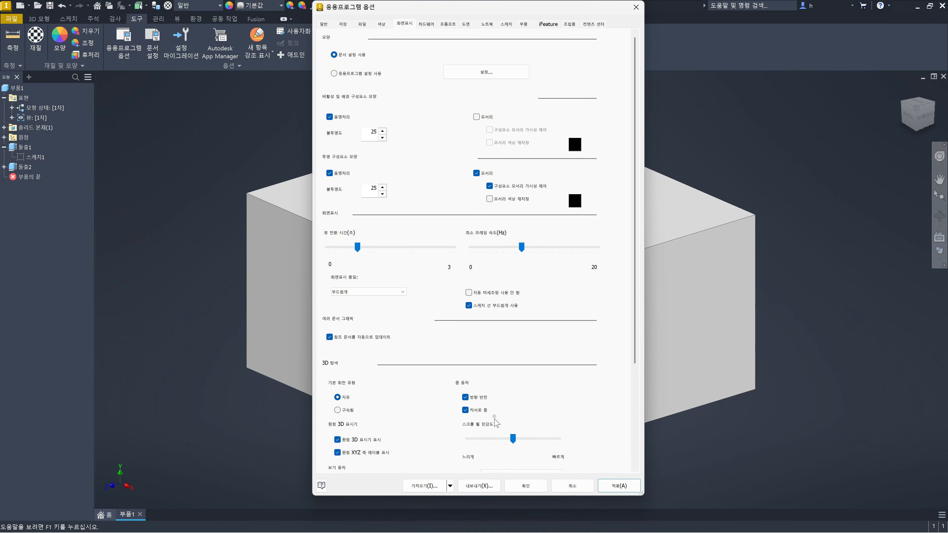
{"action": "left_click", "coordinate": [619, 486]}
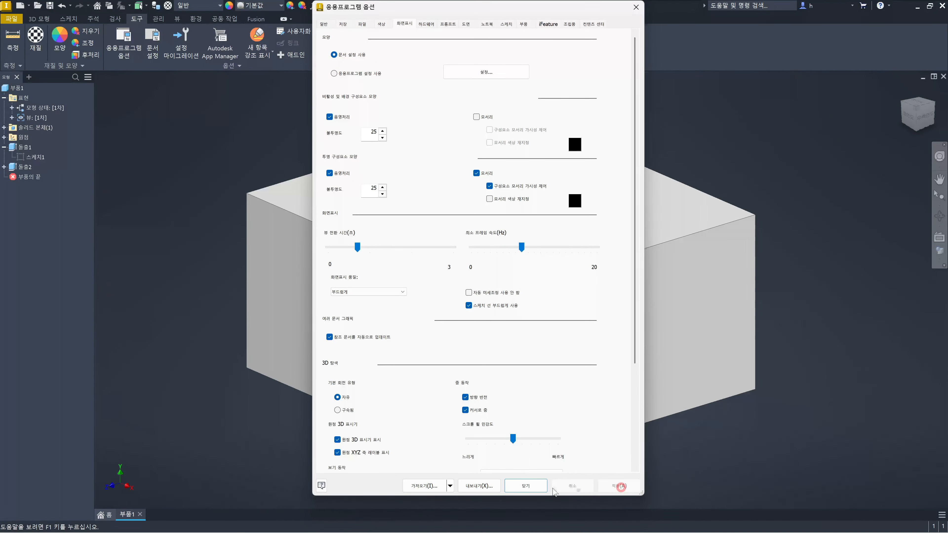
{"action": "left_click", "coordinate": [534, 490]}
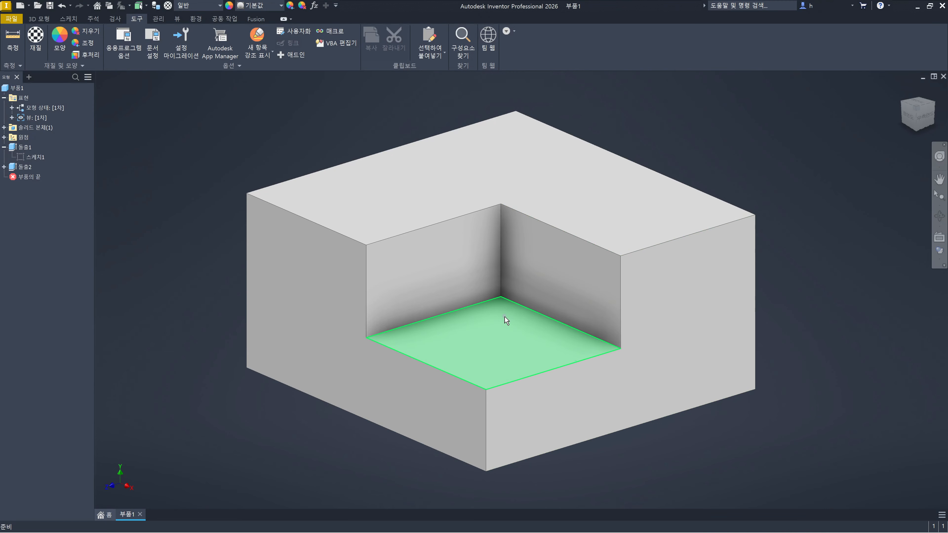
Test the reversed zoom direction by zooming in and out on the corner cutout and panning across the block
{"action": "scroll", "coordinate": [506, 320], "scroll_direction": "up", "scroll_amount": 5}
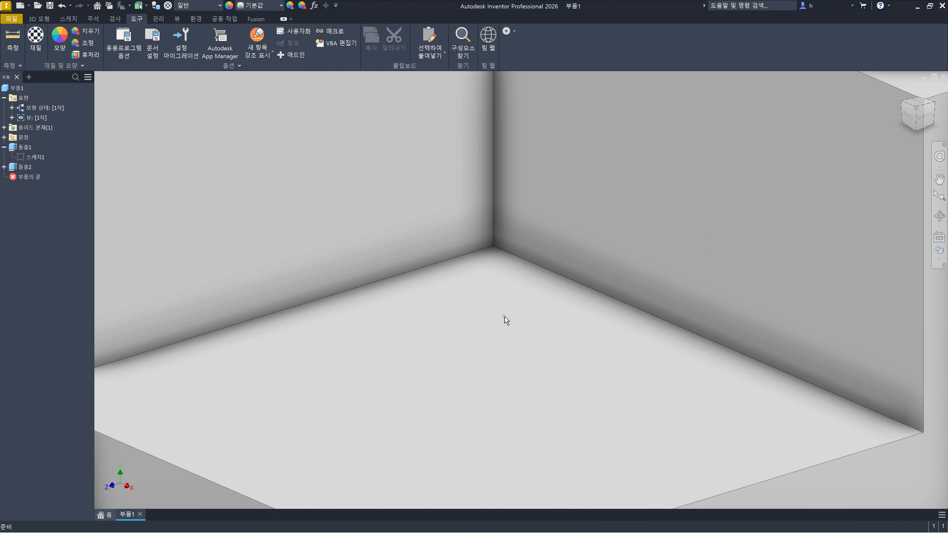
{"action": "scroll", "coordinate": [506, 320], "scroll_direction": "up", "scroll_amount": 5}
{"action": "scroll", "coordinate": [506, 321], "scroll_direction": "down", "scroll_amount": 10}
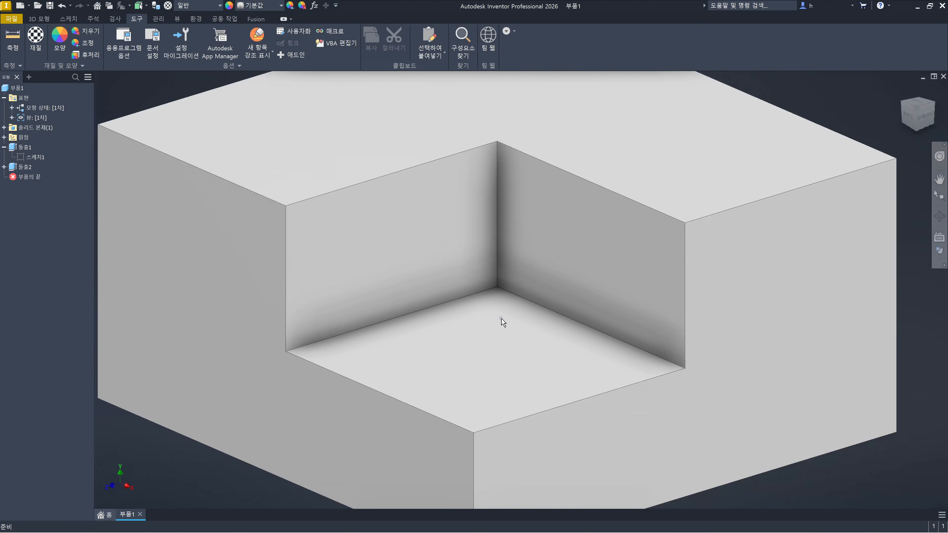
{"action": "scroll", "coordinate": [502, 323], "scroll_direction": "up", "scroll_amount": 3}
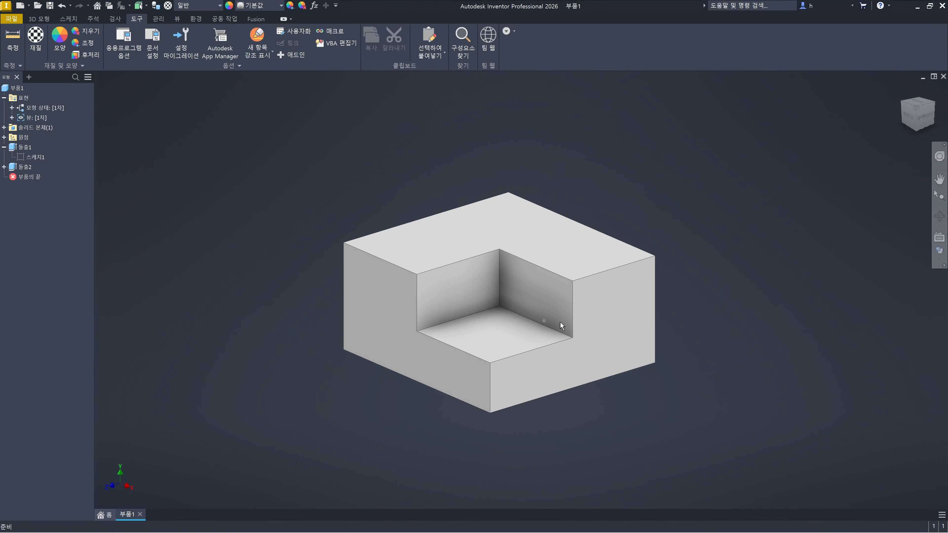
{"action": "scroll", "coordinate": [687, 330], "scroll_direction": "up", "scroll_amount": 4}
{"action": "middle_click_drag", "start_coordinate": [467, 312], "coordinate": [476, 311]}
{"action": "middle_click_drag", "start_coordinate": [563, 311], "coordinate": [569, 310]}
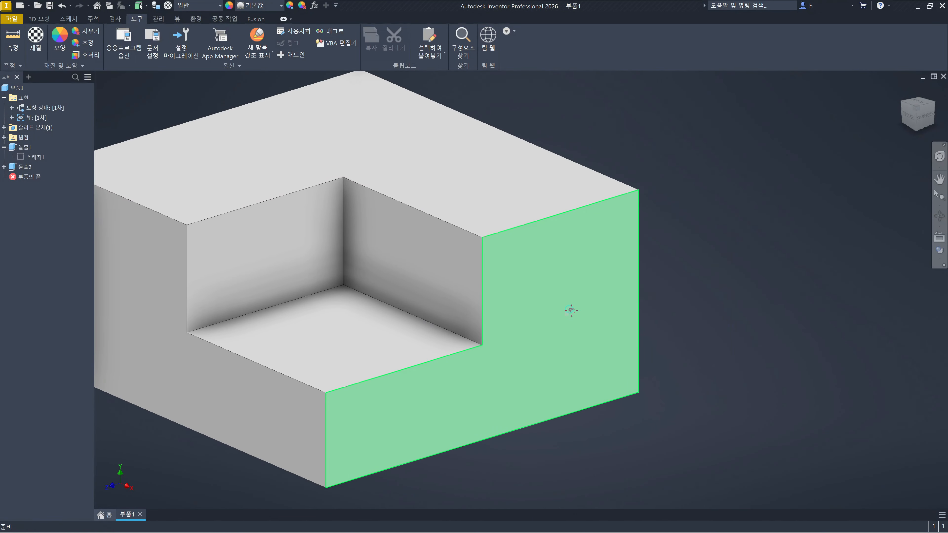
Turn off the reversed zoom direction (방향 반전) in the application's display options and apply the change
{"action": "middle_click_drag", "start_coordinate": [406, 302], "coordinate": [551, 314]}
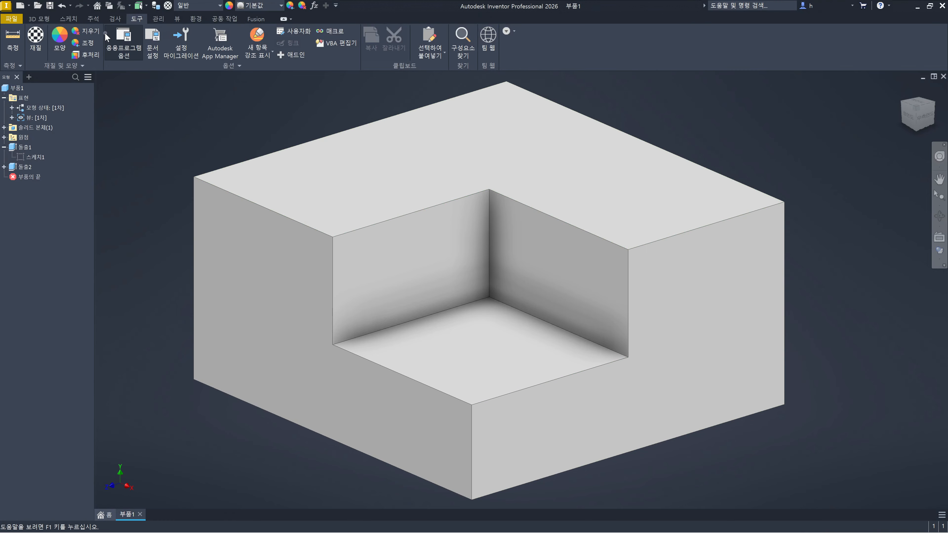
{"action": "left_click", "coordinate": [125, 42]}
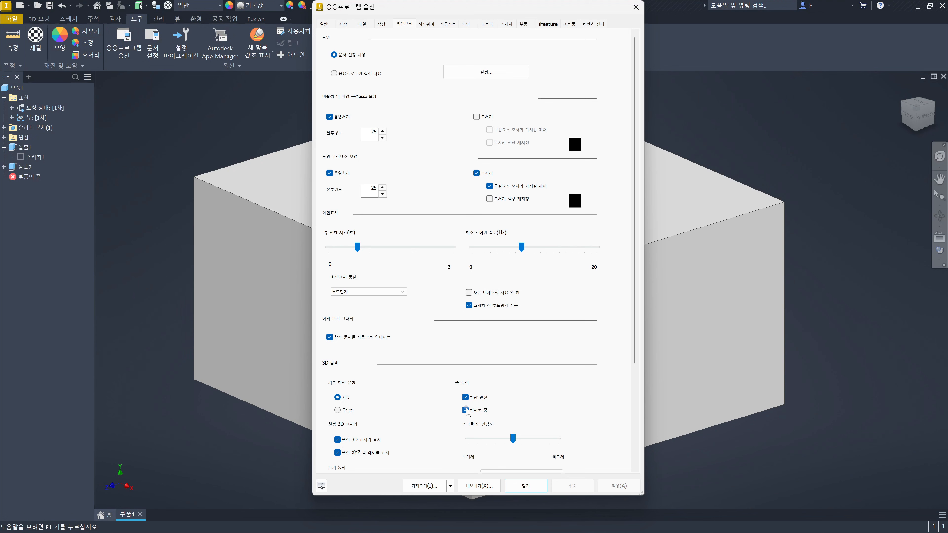
{"action": "left_click", "coordinate": [465, 397]}
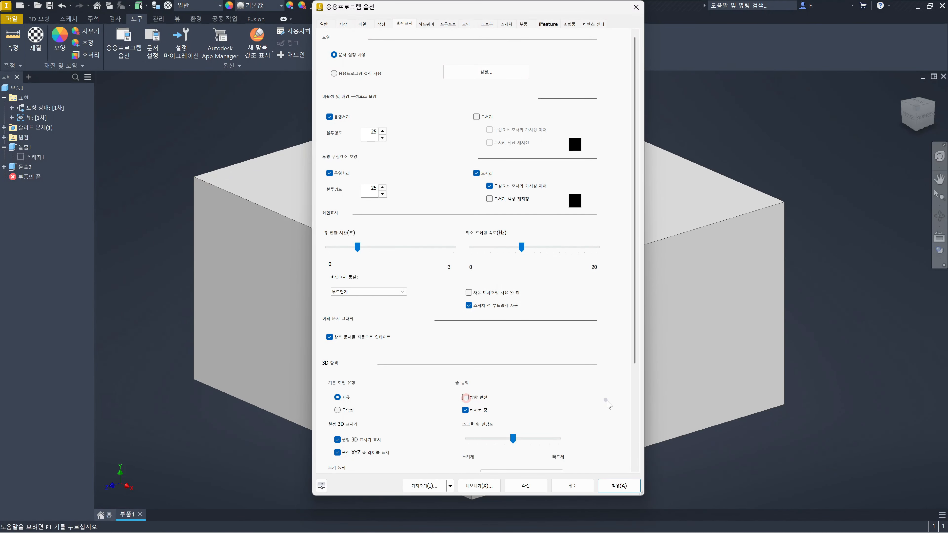
{"action": "left_click", "coordinate": [626, 486]}
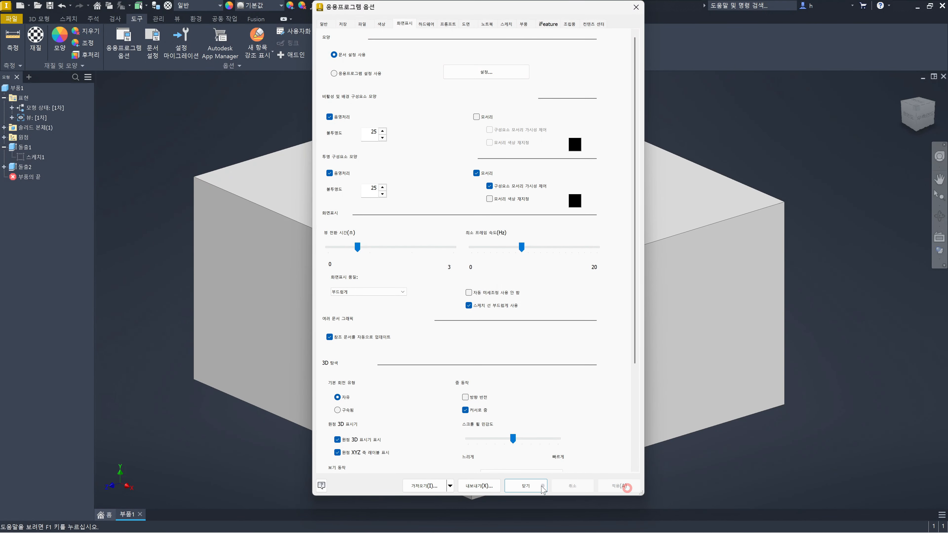
{"action": "left_click", "coordinate": [641, 9]}
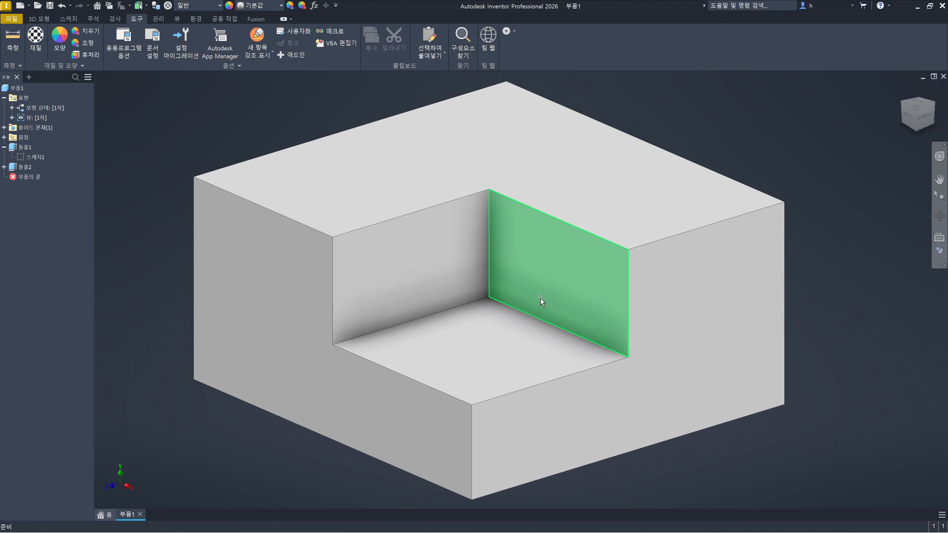
Practise panning the notched block across the view, keeping the corner cutout in sight
{"action": "mouse_move", "coordinate": [540, 298]}
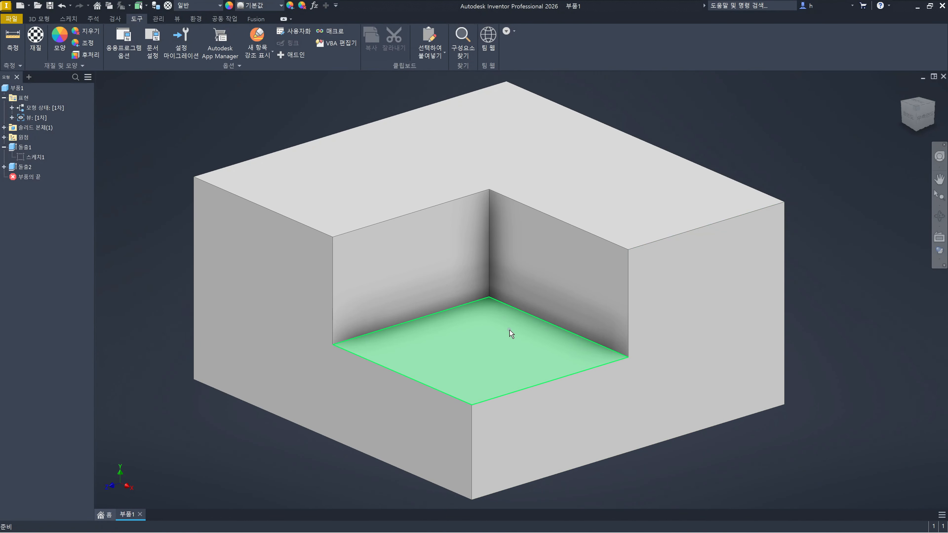
{"action": "mouse_move", "coordinate": [525, 345]}
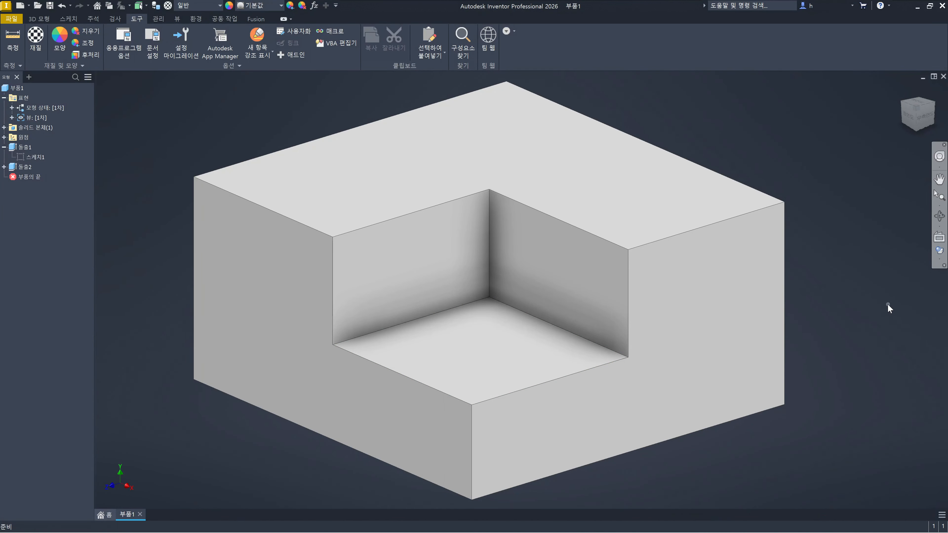
{"action": "middle_click_drag", "start_coordinate": [887, 305], "coordinate": [928, 342]}
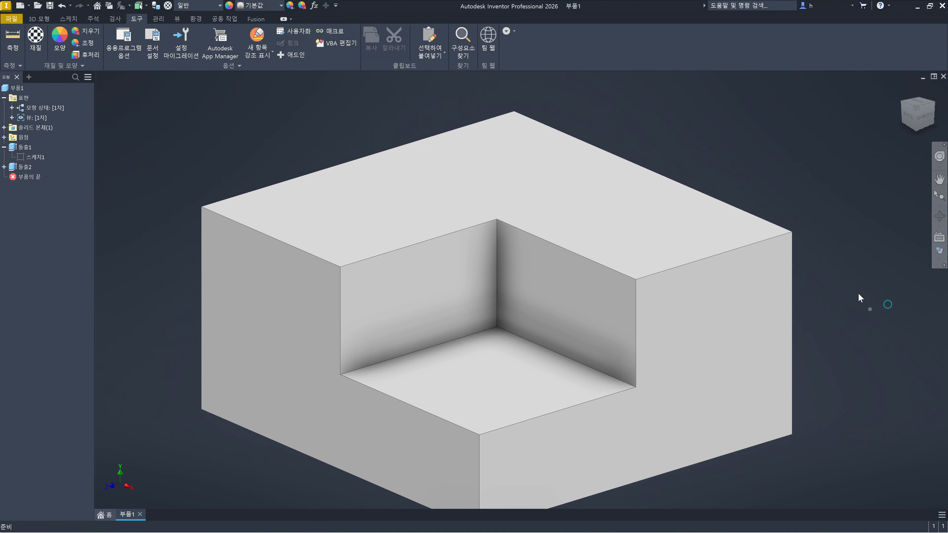
{"action": "middle_click_drag", "start_coordinate": [737, 162], "coordinate": [766, 148]}
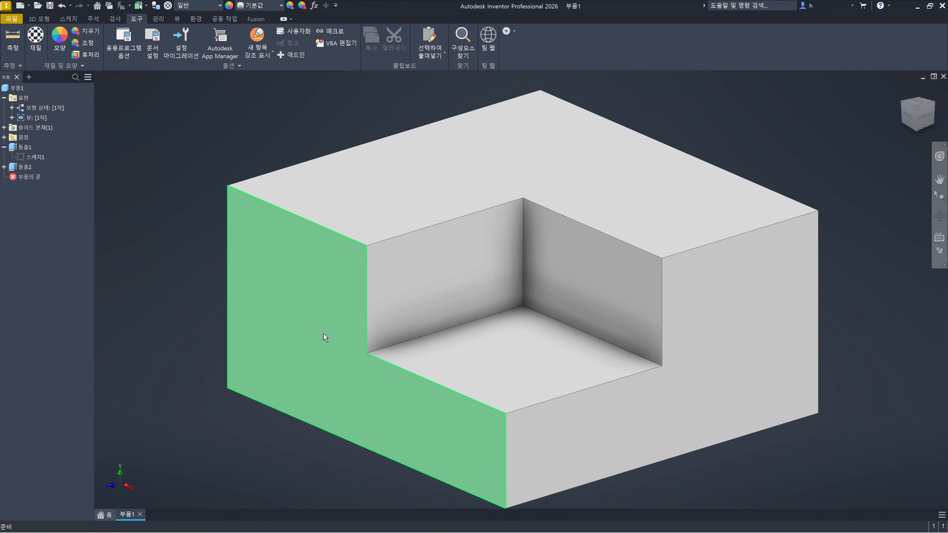
Practise free orbiting of the block by small amounts to view the corner cutout from different angles
{"action": "mouse_move", "coordinate": [339, 349]}
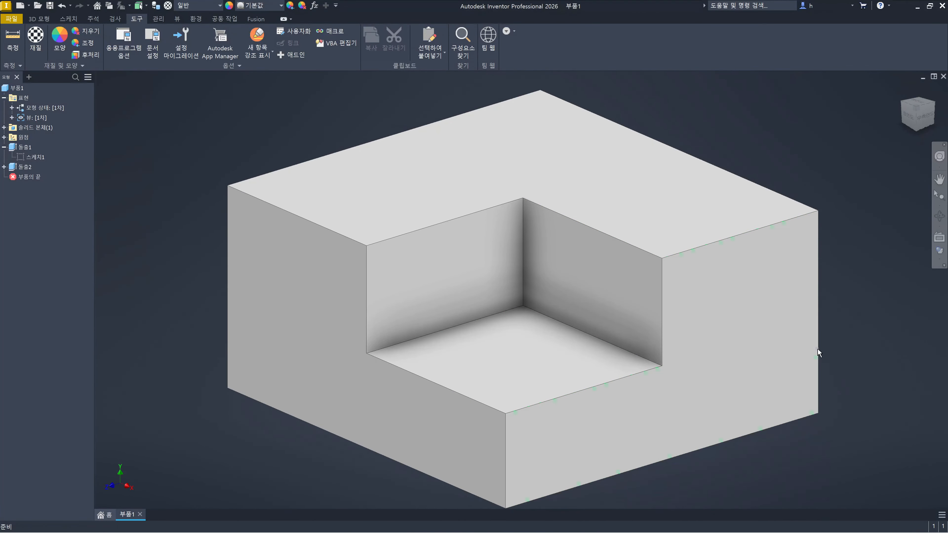
{"action": "key", "text": "F4"}
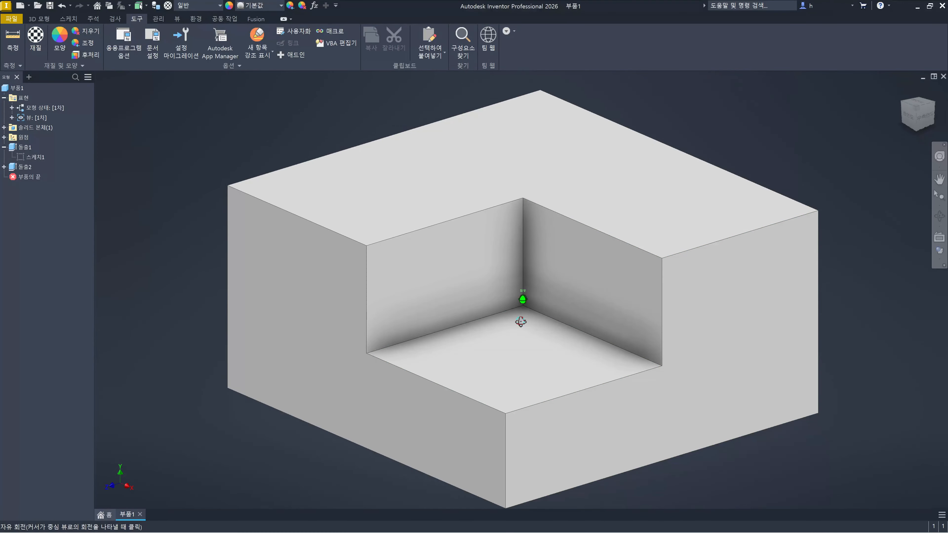
{"action": "left_click_drag", "start_coordinate": [521, 321], "coordinate": [541, 343]}
{"action": "key", "text": "Escape"}
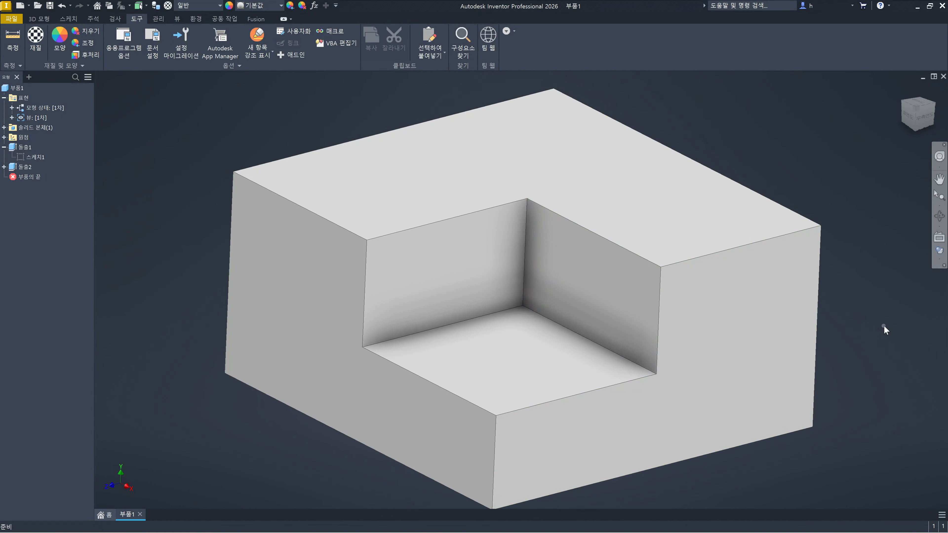
{"action": "key", "text": "F4"}
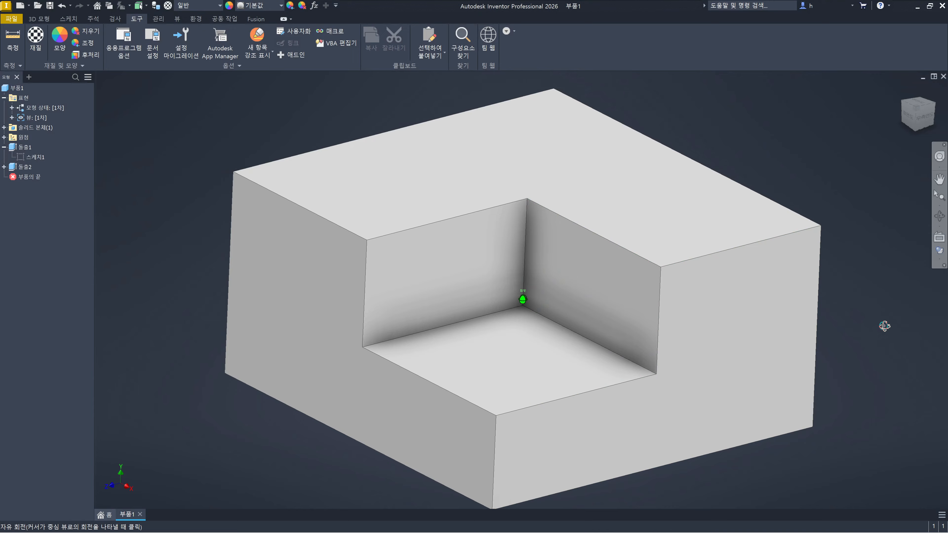
{"action": "mouse_move", "coordinate": [883, 325]}
{"action": "left_mouse_down"}
{"action": "mouse_move", "coordinate": [810, 349]}
{"action": "mouse_move", "coordinate": [827, 355]}
{"action": "mouse_move", "coordinate": [876, 326]}
{"action": "left_mouse_up"}
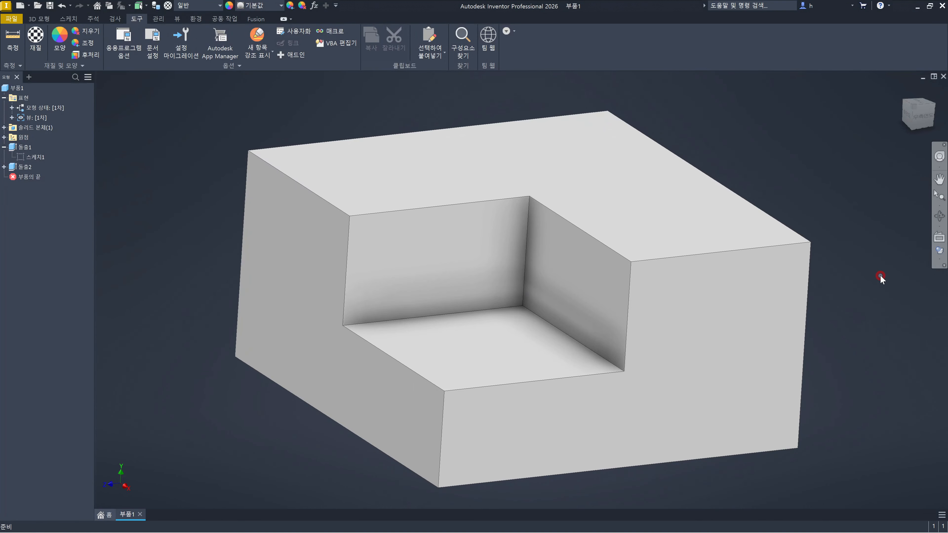
{"action": "mouse_move", "coordinate": [880, 275]}
{"action": "left_mouse_down"}
{"action": "mouse_move", "coordinate": [858, 294]}
{"action": "mouse_move", "coordinate": [804, 300]}
{"action": "mouse_move", "coordinate": [857, 275]}
{"action": "mouse_move", "coordinate": [877, 275]}
{"action": "mouse_move", "coordinate": [873, 283]}
{"action": "left_mouse_up"}
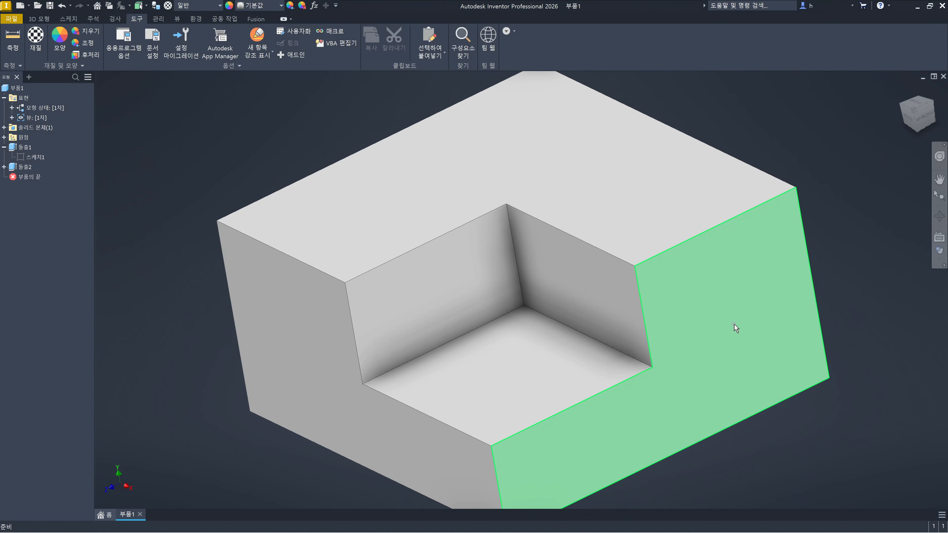
Orbit the block with its side face selected, and repeat with each upper edge of the corner cutout selected
{"action": "left_click", "coordinate": [733, 326]}
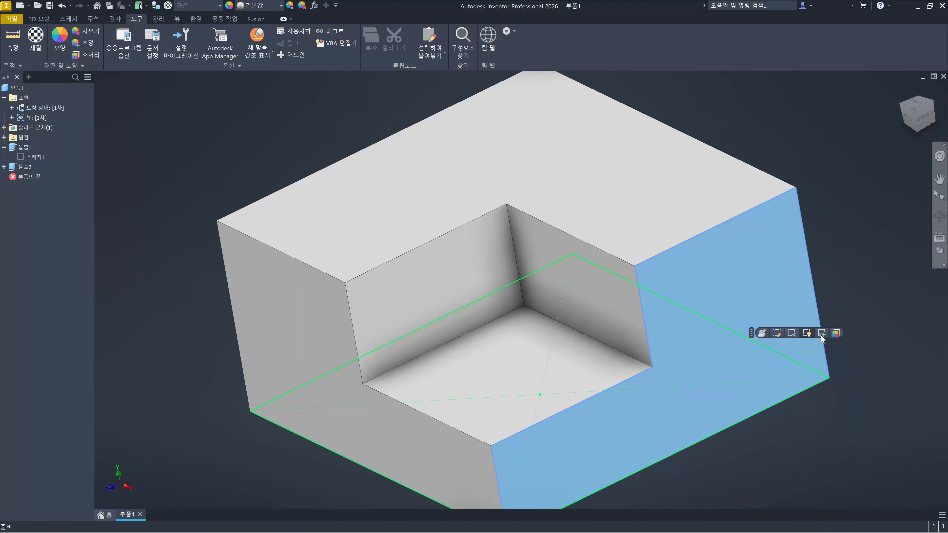
{"action": "mouse_move", "coordinate": [699, 304]}
{"action": "middle_mouse_down", "text": "shift"}
{"action": "mouse_move", "coordinate": [673, 332]}
{"action": "mouse_move", "coordinate": [715, 292]}
{"action": "mouse_move", "coordinate": [701, 305]}
{"action": "middle_mouse_up", "text": "shift"}
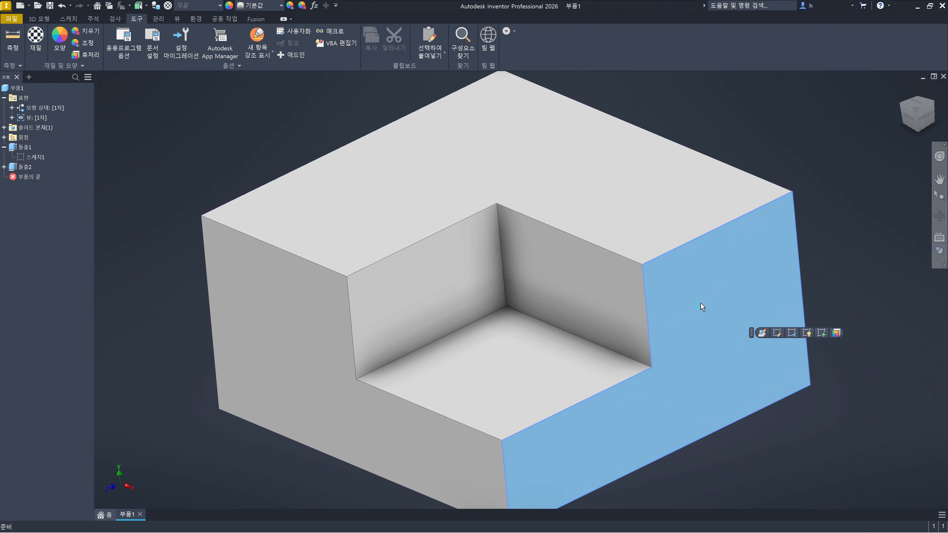
{"action": "left_click", "coordinate": [599, 249]}
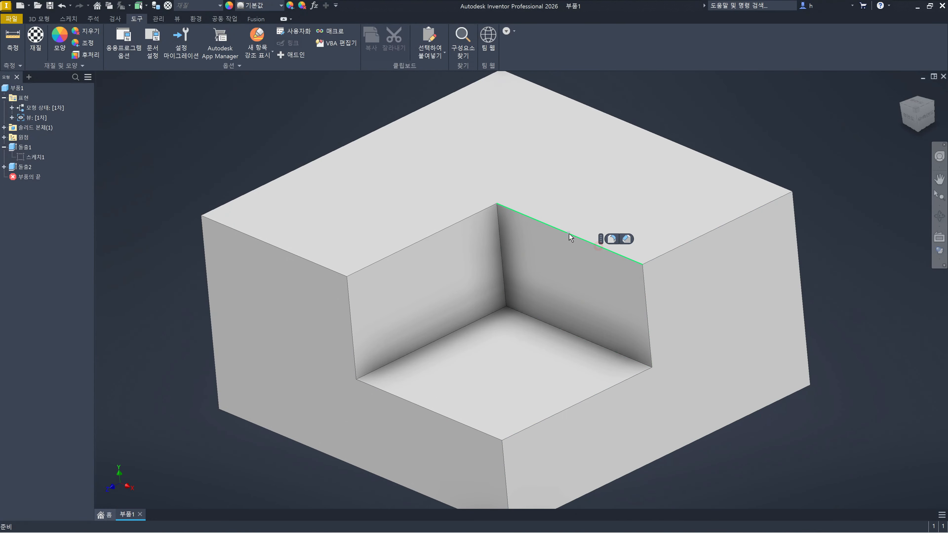
{"action": "middle_click_drag", "start_coordinate": [634, 187], "coordinate": [654, 197], "text": "shift"}
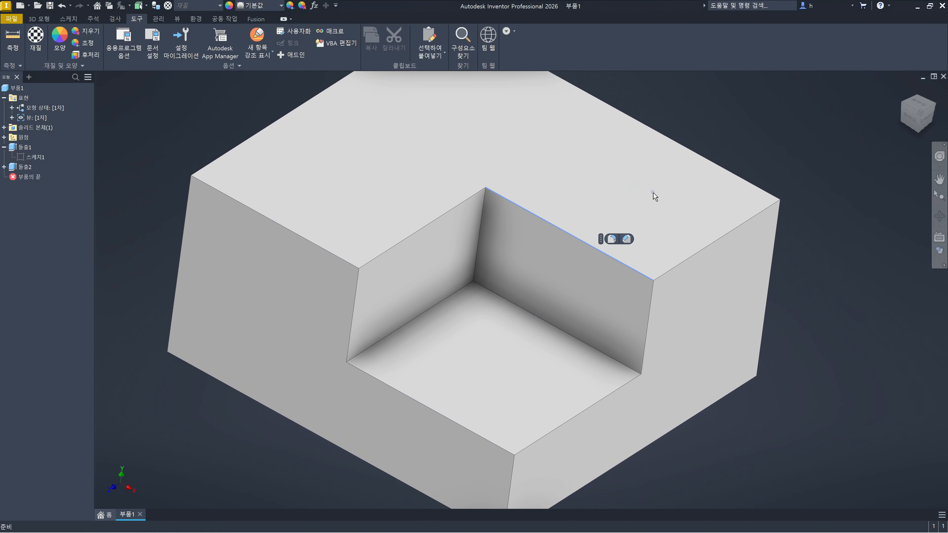
{"action": "mouse_move", "coordinate": [653, 192]}
{"action": "left_click", "coordinate": [406, 240]}
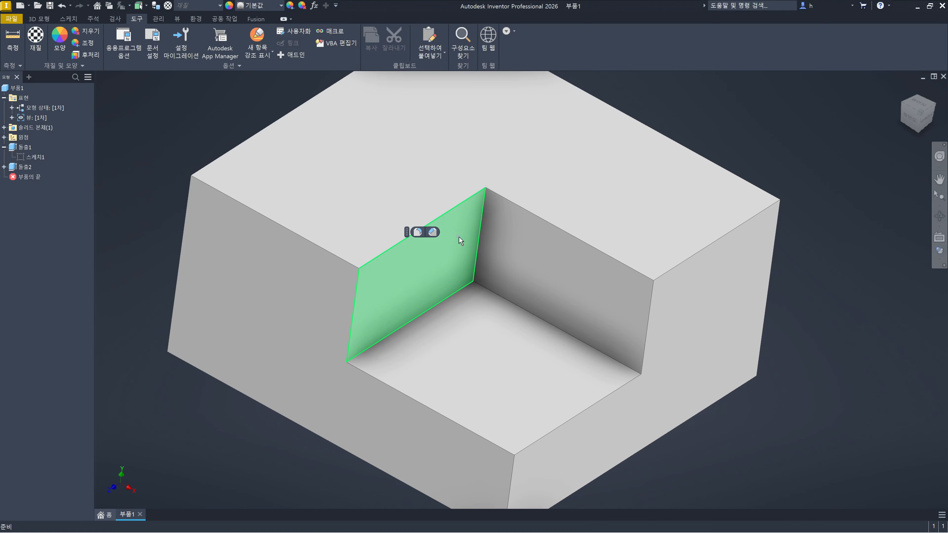
{"action": "middle_click_drag", "start_coordinate": [459, 238], "coordinate": [433, 211], "text": "shift"}
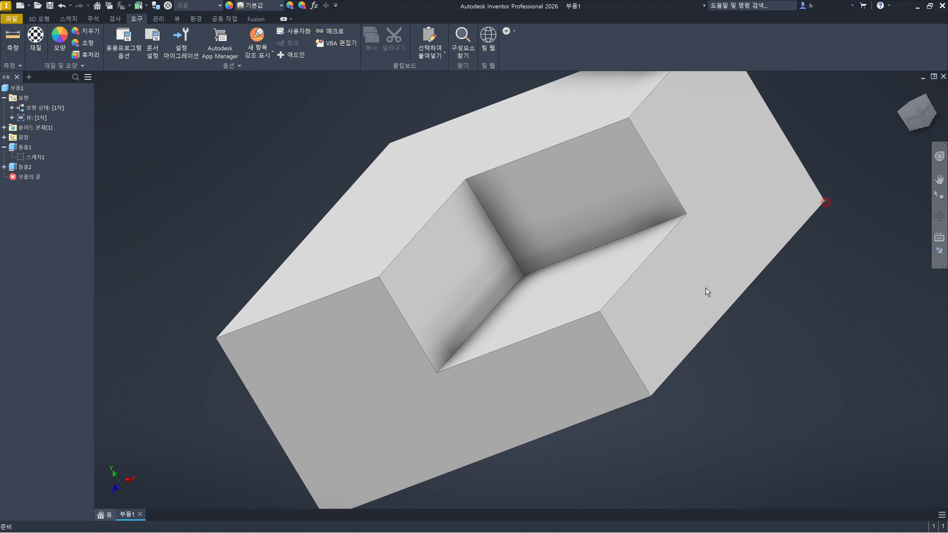
Orbit the block widely around its outer corner, trying a selection of the front face and clearing it before orbiting again
{"action": "middle_click_drag", "start_coordinate": [502, 285], "coordinate": [772, 292], "text": "shift"}
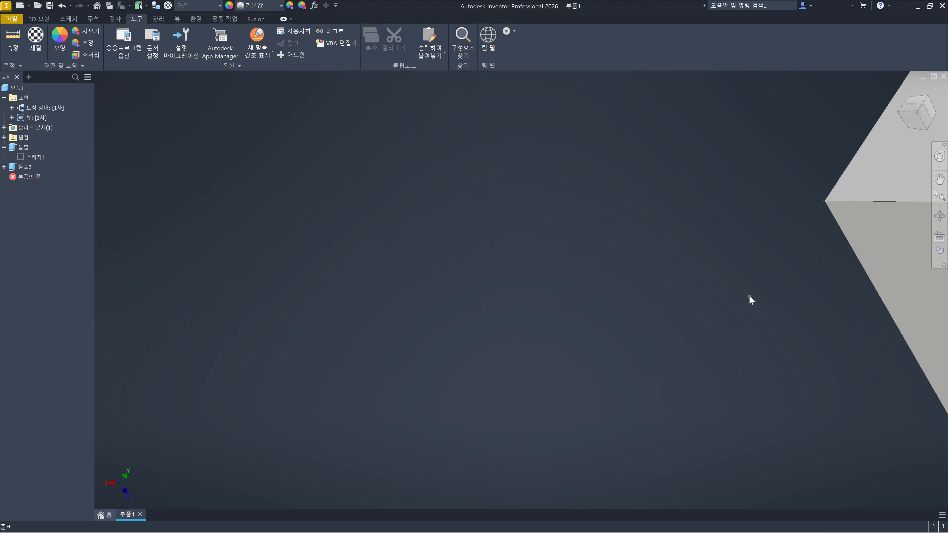
{"action": "middle_click_drag", "start_coordinate": [798, 283], "coordinate": [582, 294], "text": "shift"}
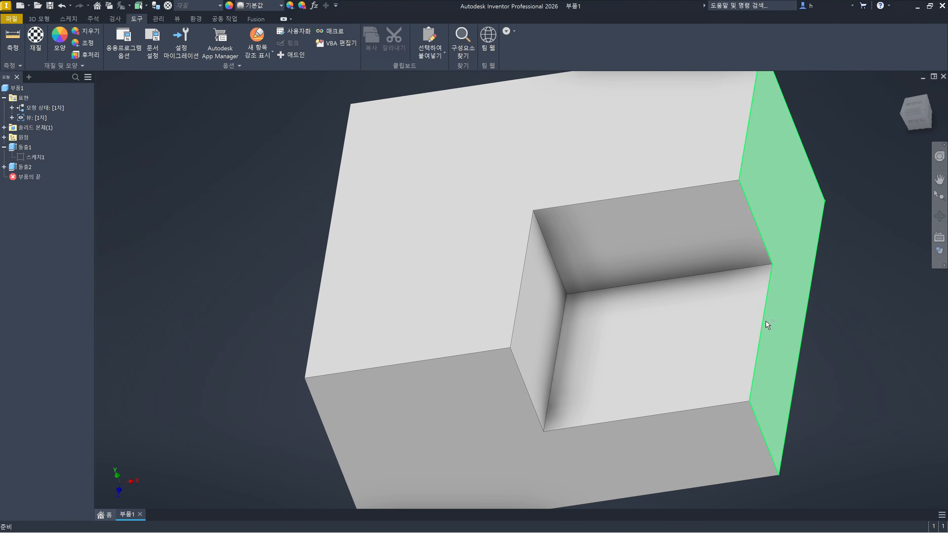
{"action": "left_click", "coordinate": [478, 364]}
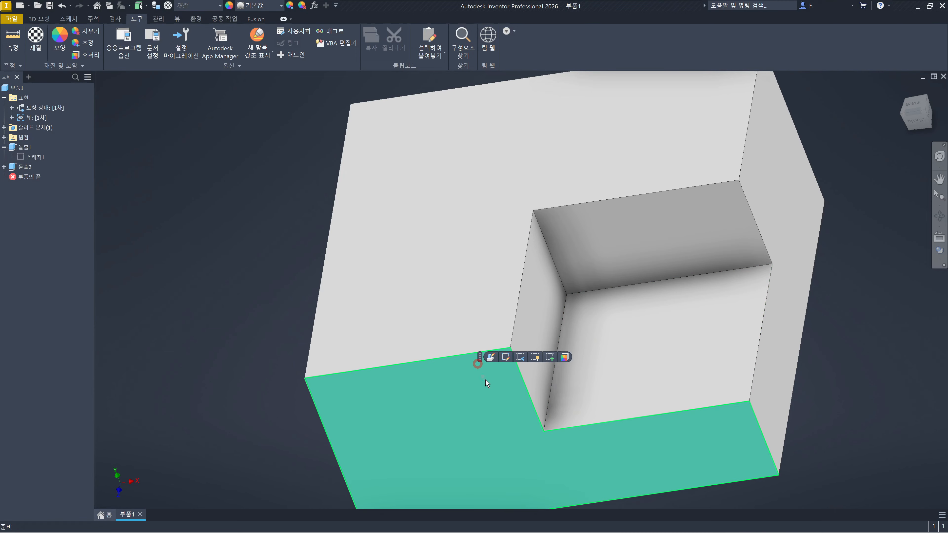
{"action": "left_click", "coordinate": [828, 397]}
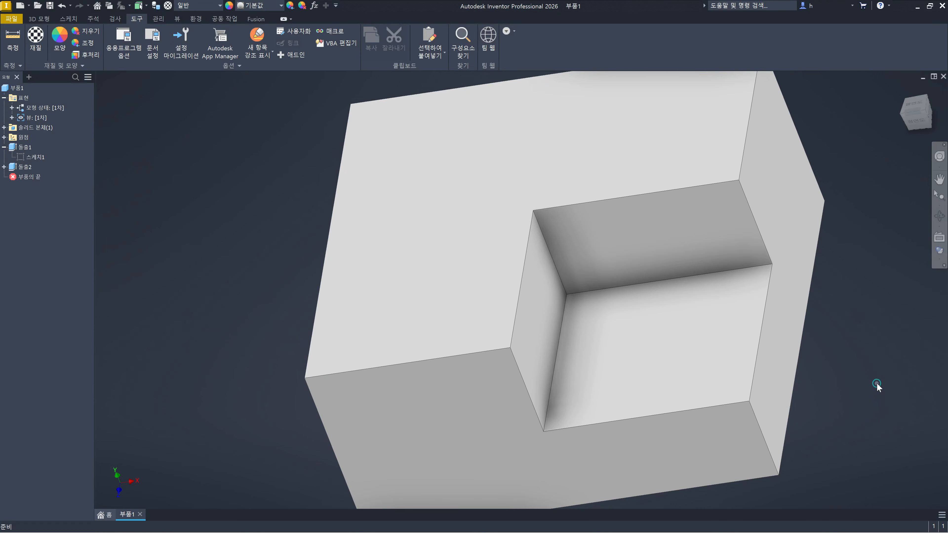
{"action": "middle_click_drag", "start_coordinate": [876, 382], "coordinate": [859, 383], "text": "shift"}
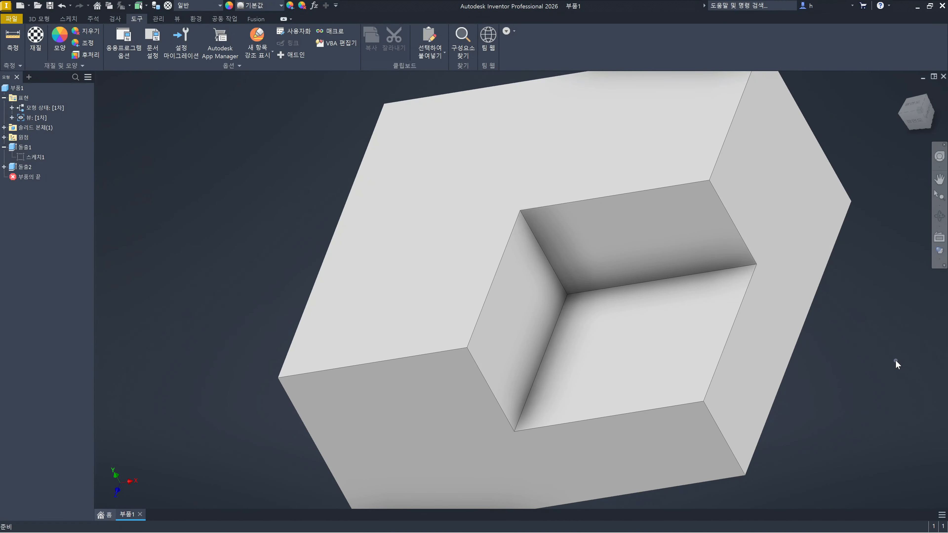
Combine panning, orbiting and zooming to inspect the corner cutout up close and from farther away
{"action": "middle_click_drag", "start_coordinate": [895, 360], "coordinate": [847, 363]}
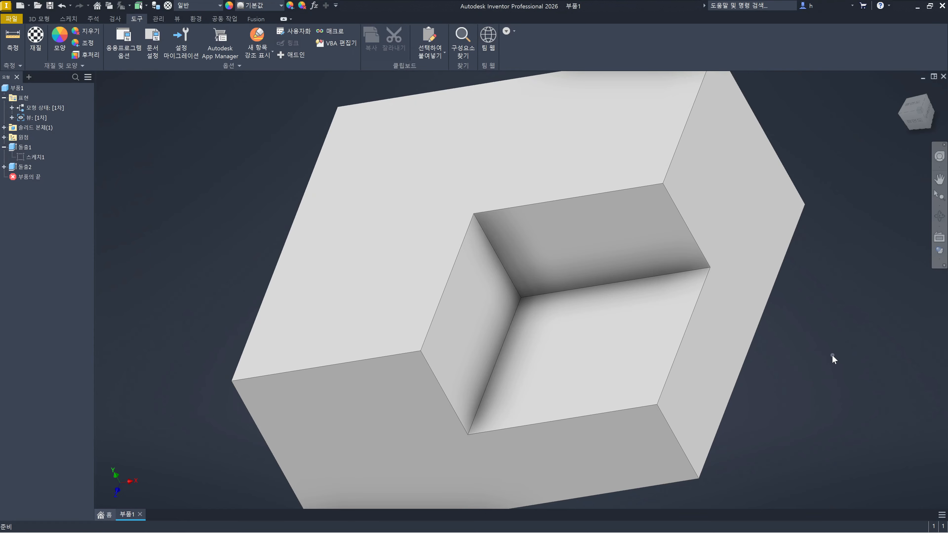
{"action": "middle_click_drag", "start_coordinate": [831, 355], "coordinate": [818, 276], "text": "shift"}
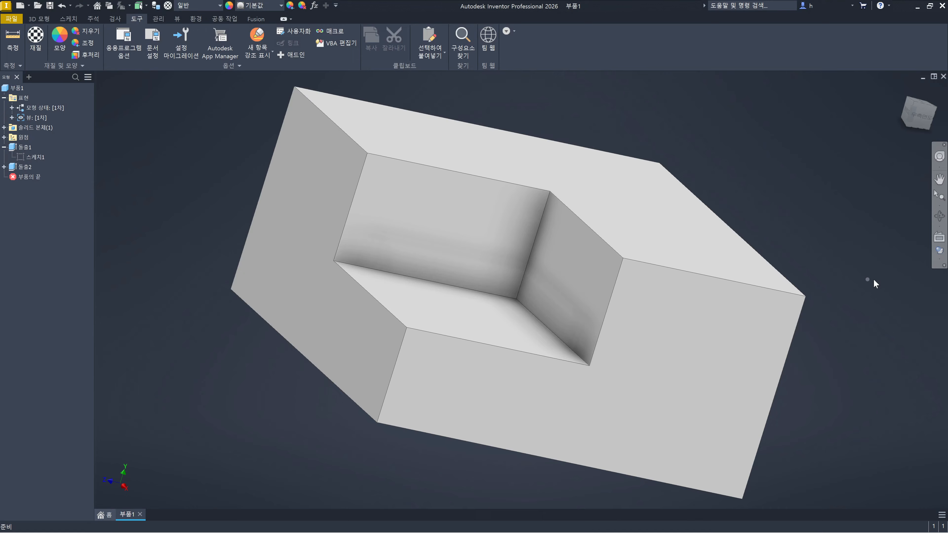
{"action": "middle_click_drag", "start_coordinate": [391, 311], "coordinate": [438, 343], "text": "shift"}
{"action": "scroll", "coordinate": [429, 344], "scroll_direction": "up", "scroll_amount": 2}
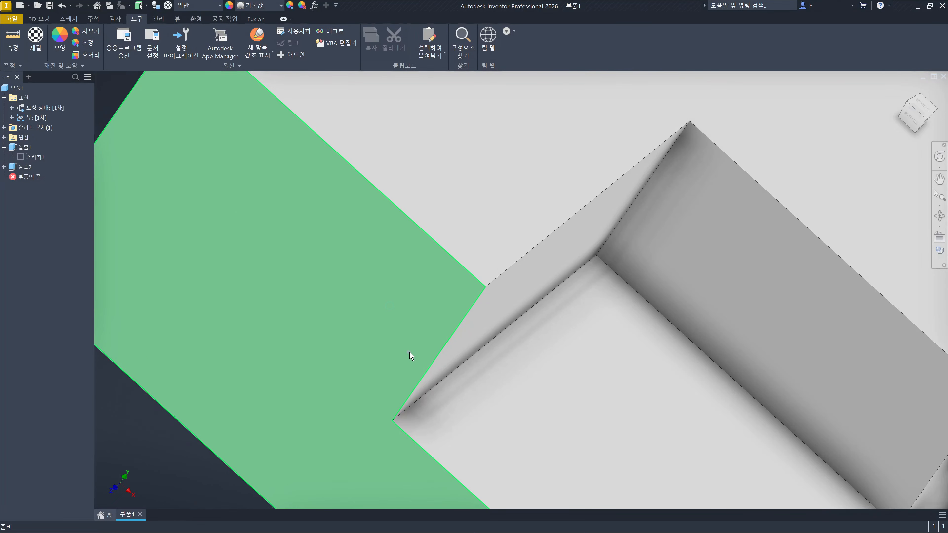
{"action": "scroll", "coordinate": [411, 356], "scroll_direction": "up", "scroll_amount": 2}
{"action": "scroll", "coordinate": [411, 356], "scroll_direction": "down", "scroll_amount": 5}
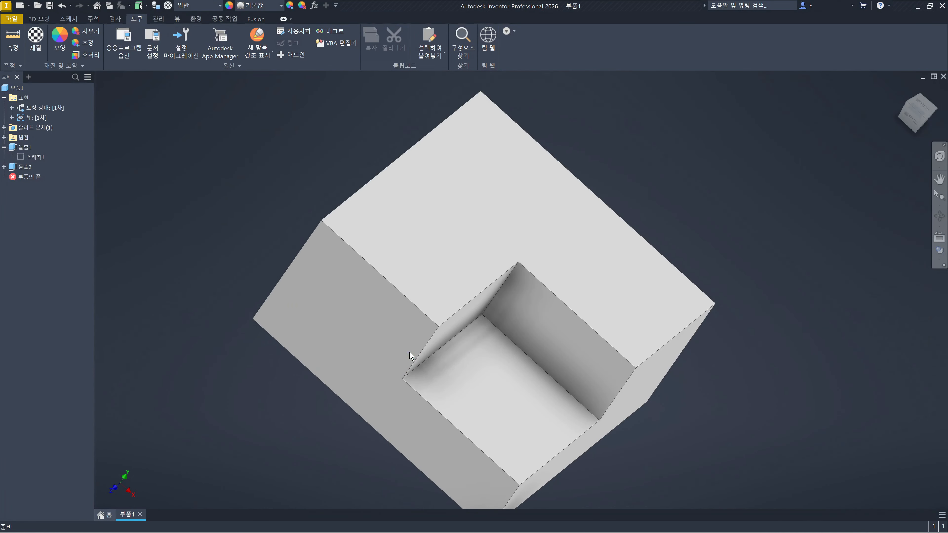
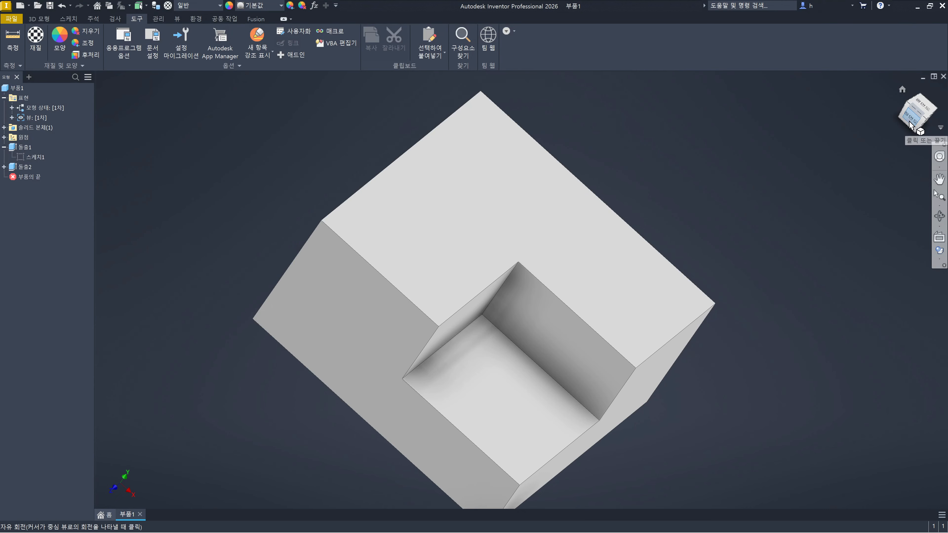
View the block from the front (정면도) turned upright, from the right side, and along the edge between those two faces
{"action": "left_click", "coordinate": [910, 126]}
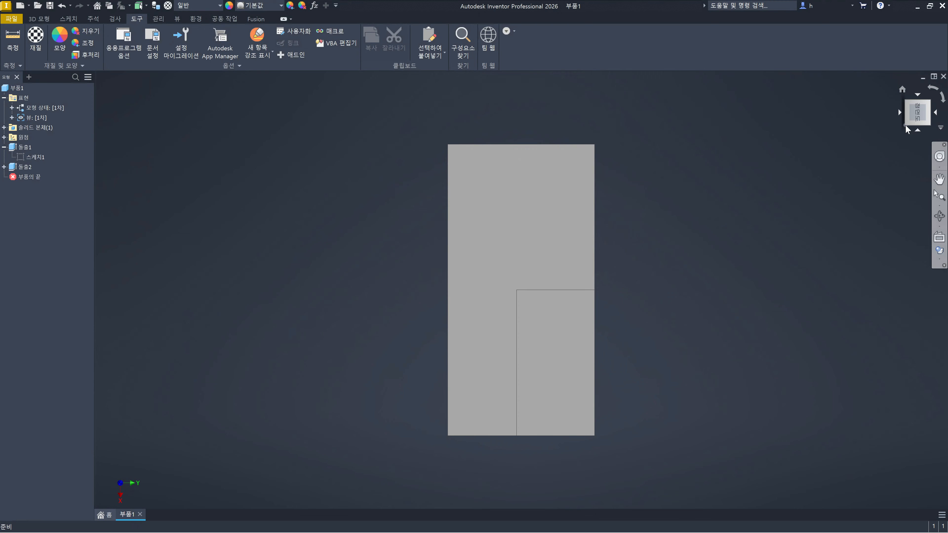
{"action": "left_click", "coordinate": [930, 89]}
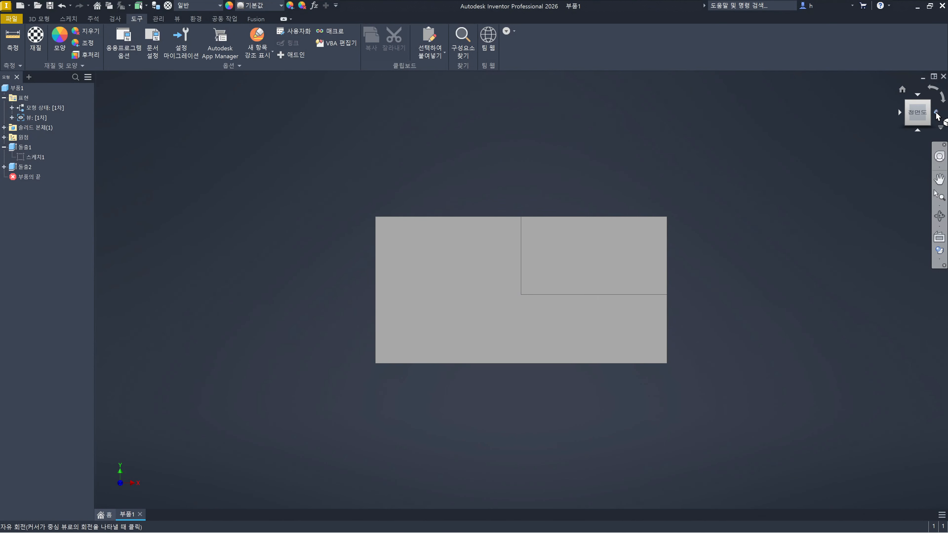
{"action": "left_click", "coordinate": [936, 112]}
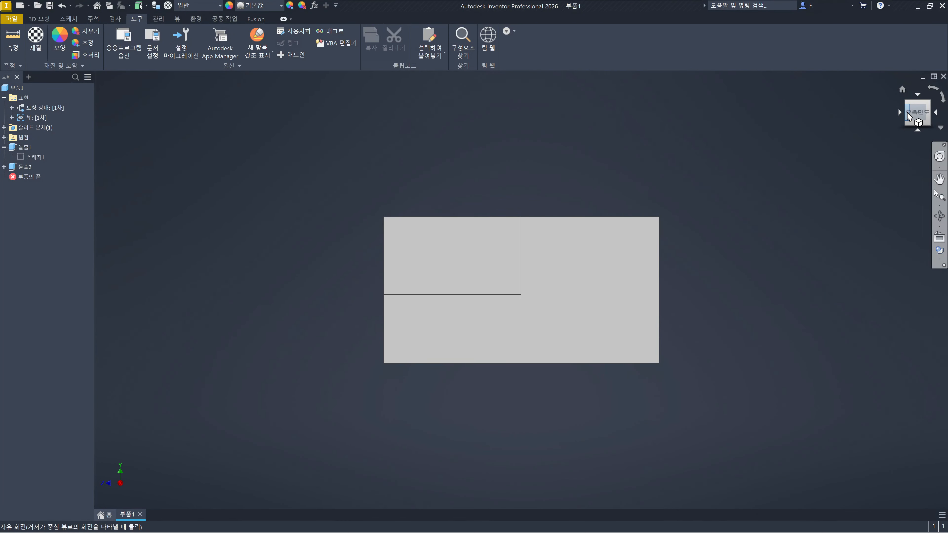
{"action": "left_click", "coordinate": [907, 112]}
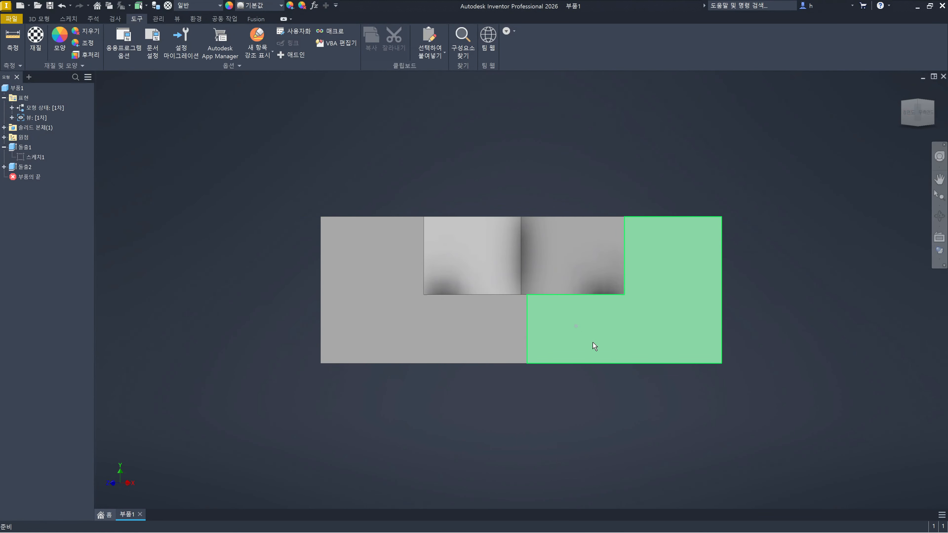
View the block from the upper corner between its front and right faces, then restore the Home view
{"action": "left_click", "coordinate": [917, 103]}
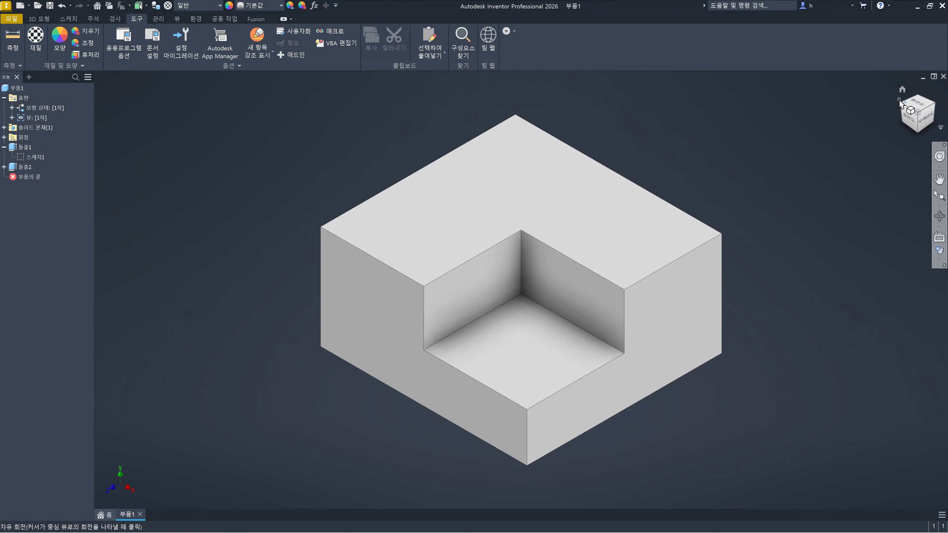
{"action": "left_click", "coordinate": [842, 166]}
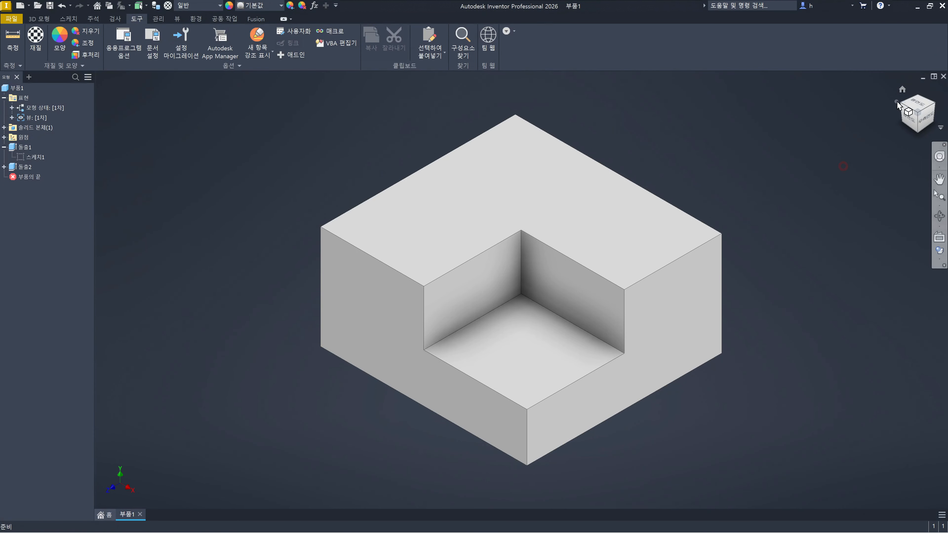
{"action": "left_click", "coordinate": [903, 90]}
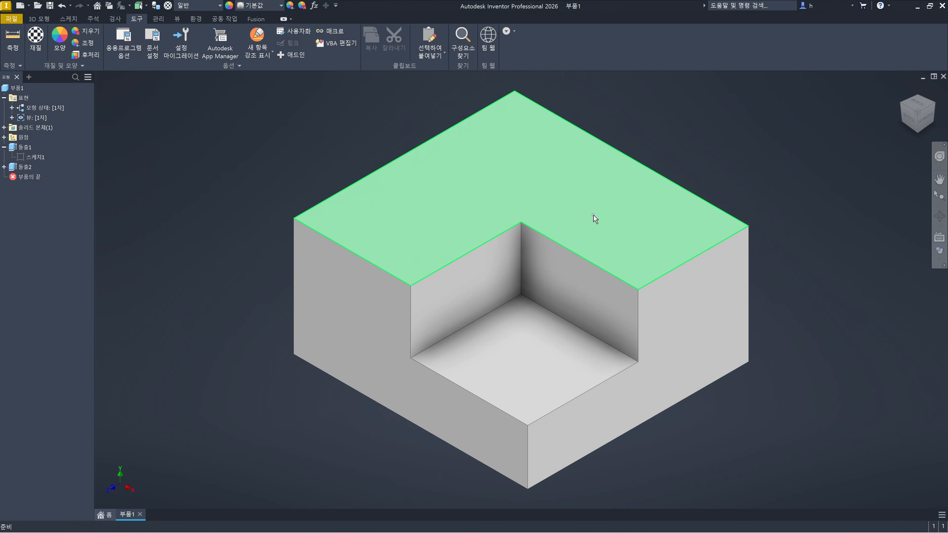
{"action": "mouse_move", "coordinate": [593, 215]}
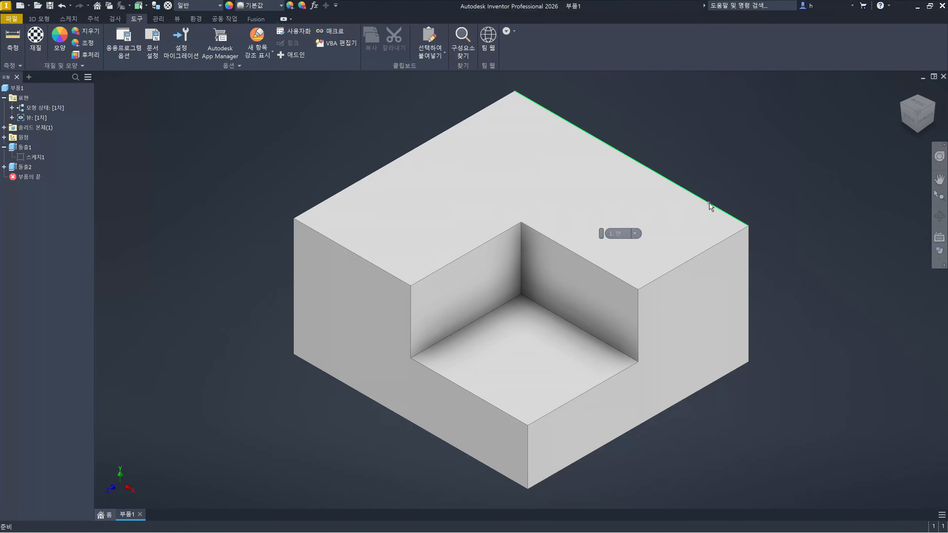
{"action": "left_click", "coordinate": [767, 186]}
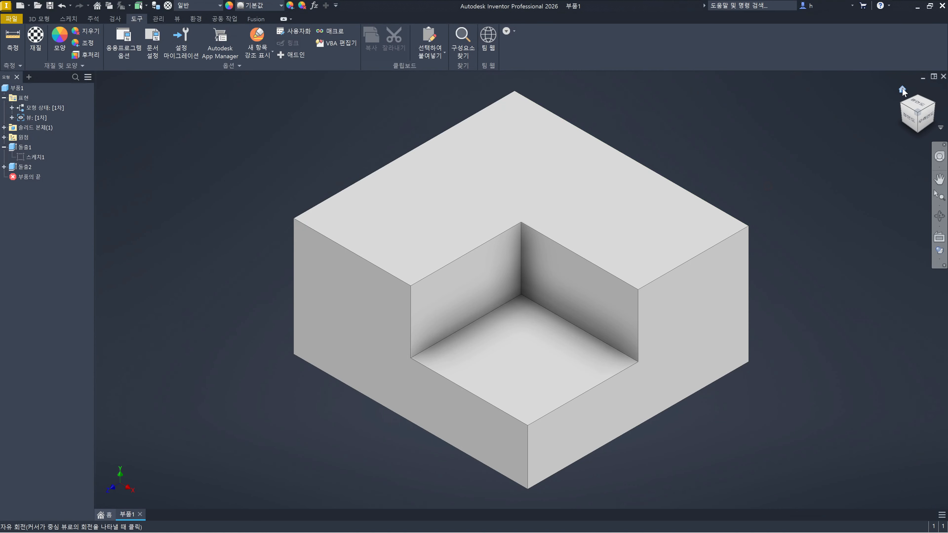
{"action": "left_click", "coordinate": [826, 150]}
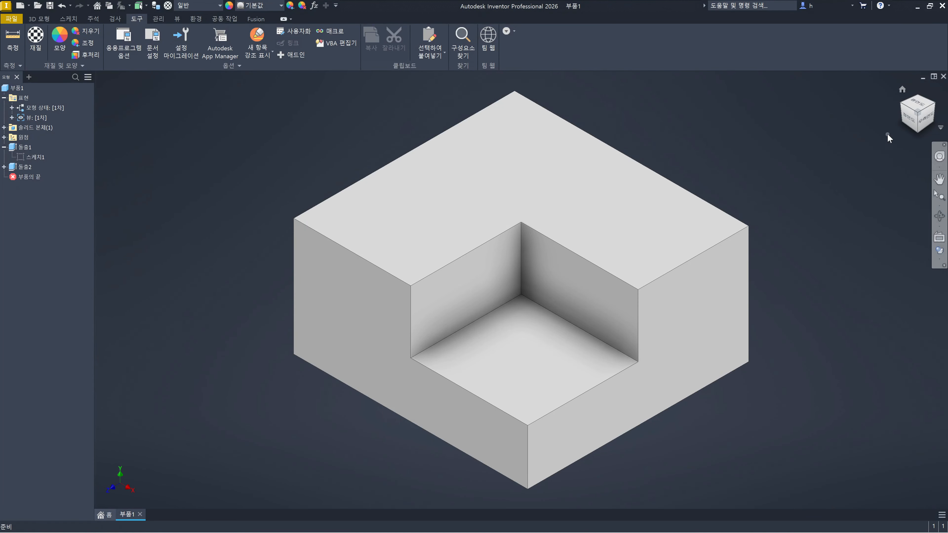
View the block from the front (정면도), from the top (평면도), from the front again, and from the right side (우측면도)
{"action": "left_click", "coordinate": [910, 123]}
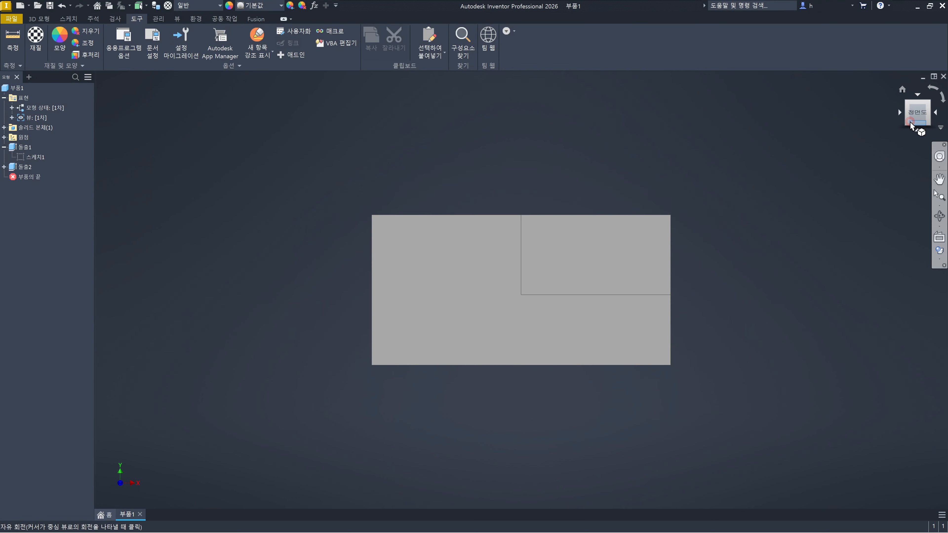
{"action": "left_click", "coordinate": [917, 94]}
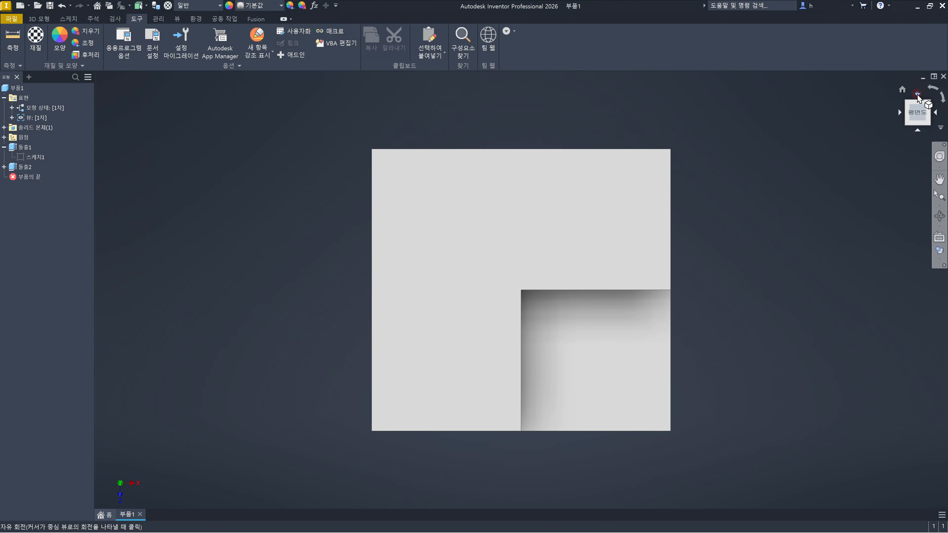
{"action": "left_click", "coordinate": [918, 131]}
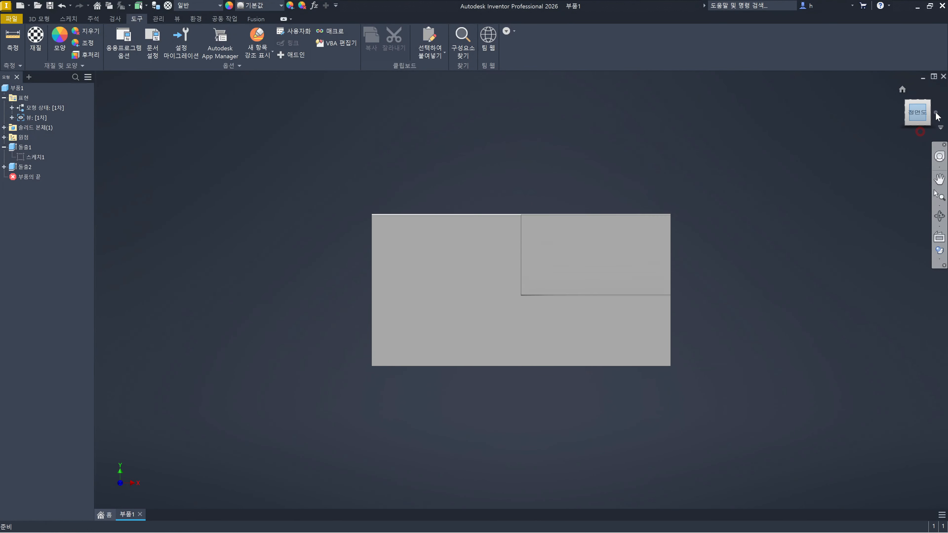
{"action": "left_click", "coordinate": [935, 112]}
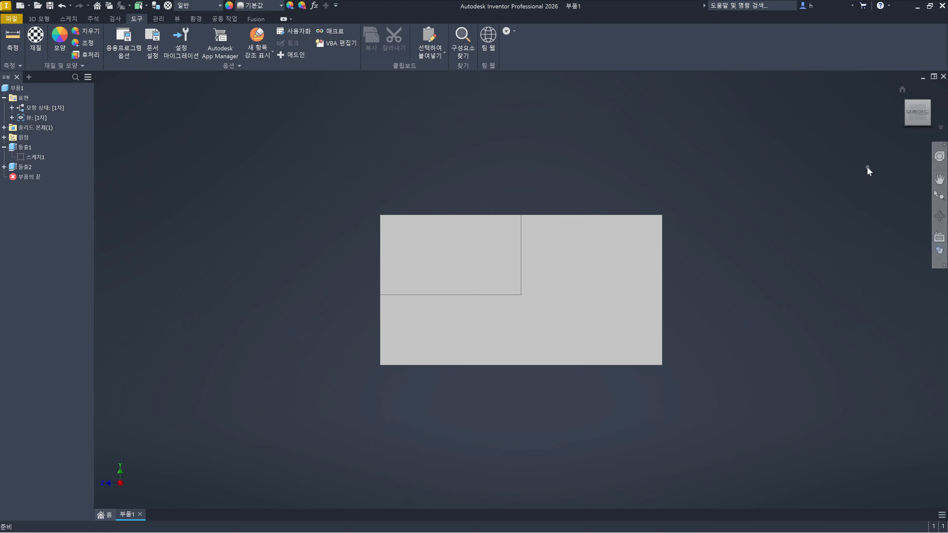
View the block along its front-right edge, from the upper corner, from the lower corner, and from the upper corner again
{"action": "left_click", "coordinate": [907, 112]}
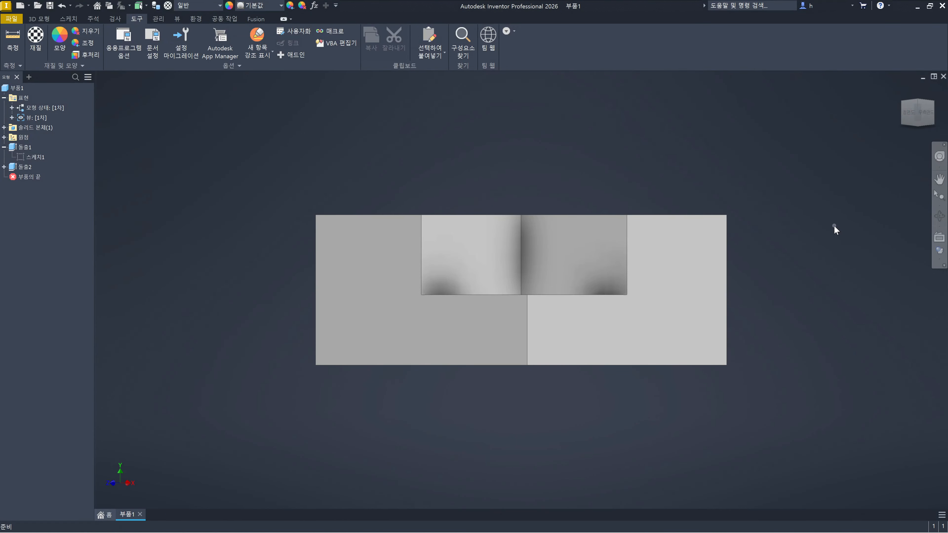
{"action": "left_click", "coordinate": [917, 107]}
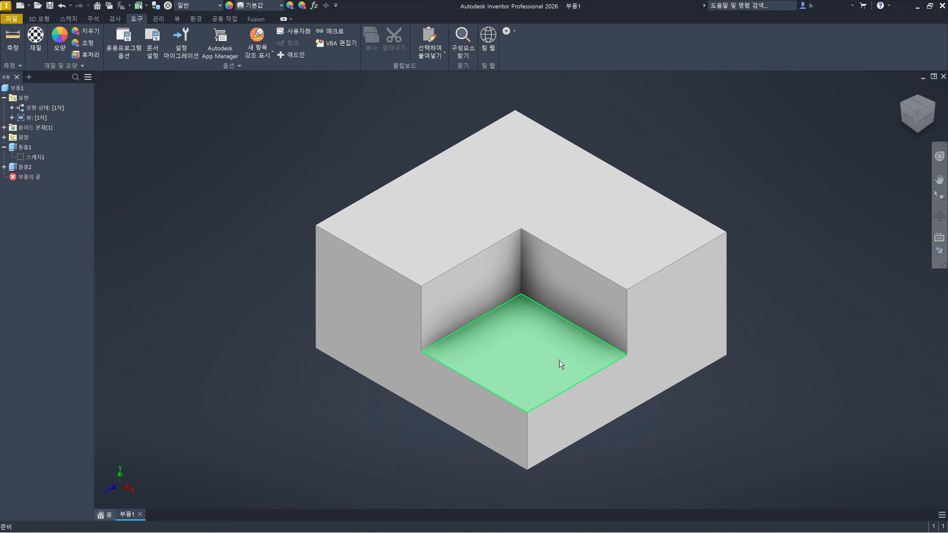
{"action": "left_click", "coordinate": [919, 130]}
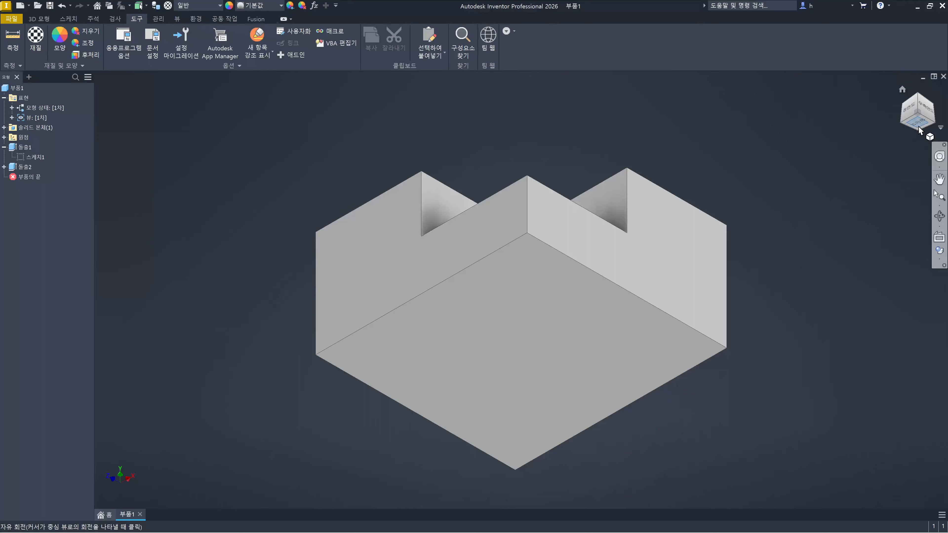
{"action": "left_click", "coordinate": [916, 96]}
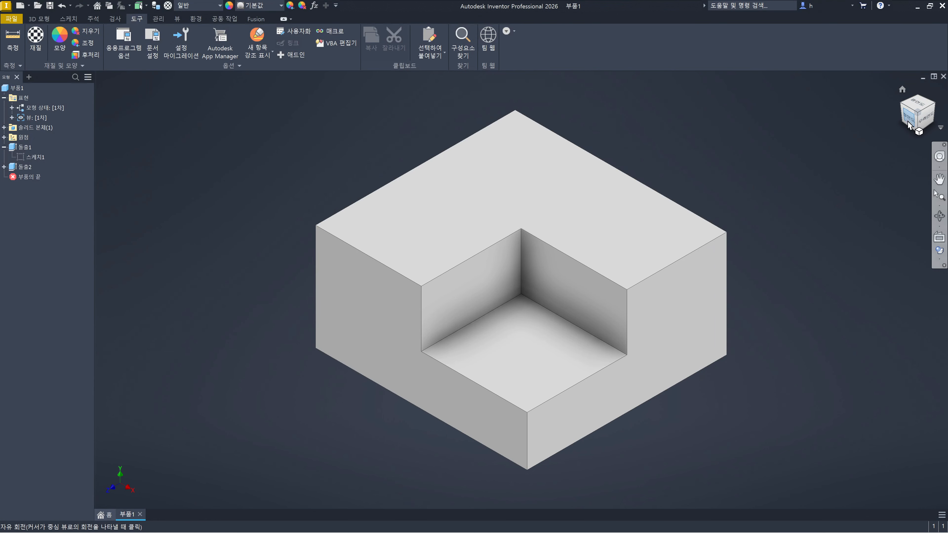
{"action": "left_click", "coordinate": [416, 393]}
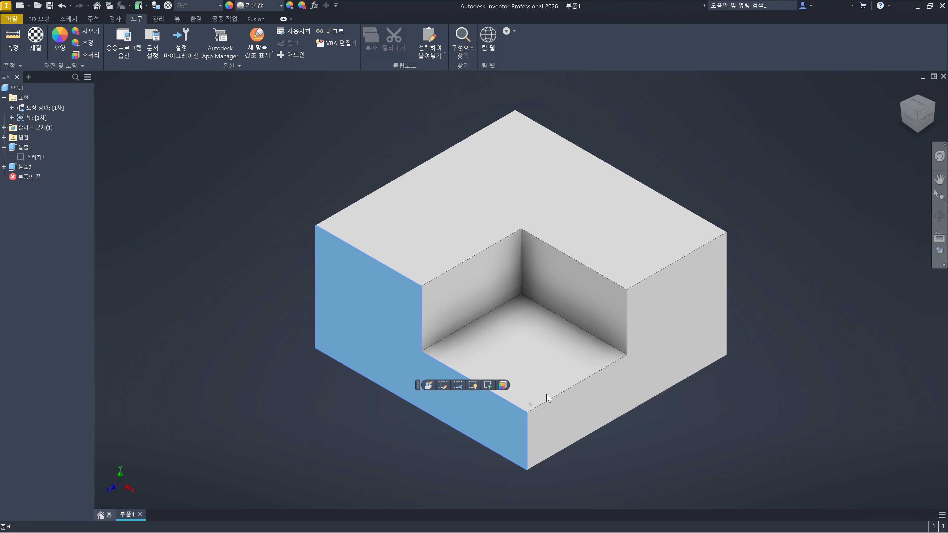
{"action": "left_click", "coordinate": [807, 273]}
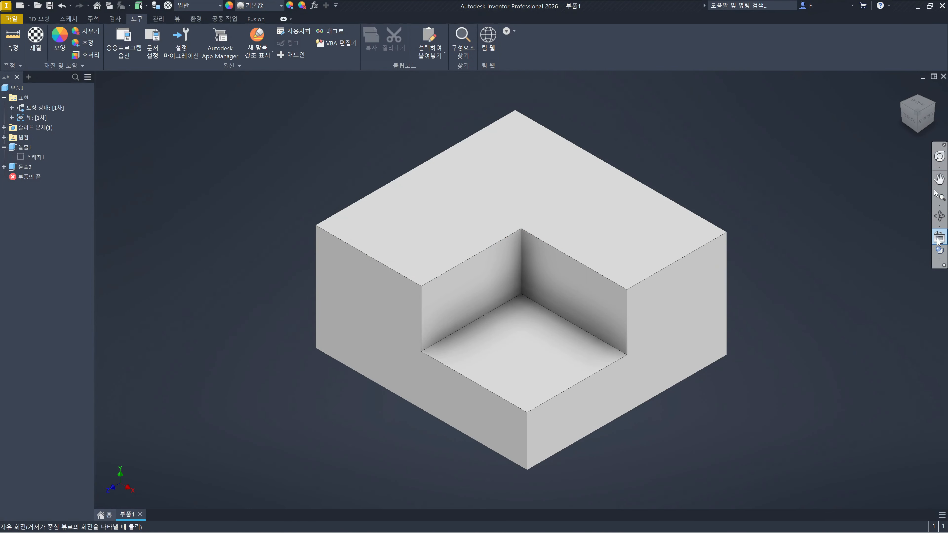
{"action": "left_click", "coordinate": [860, 282]}
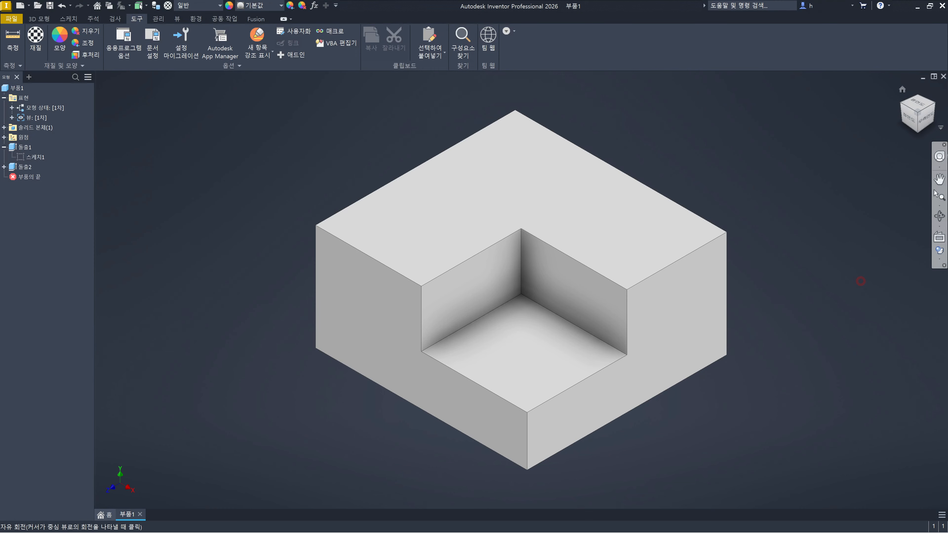
Display the SteeringWheels navigation wheel, close it, and shift the block slightly by panning
{"action": "left_click", "coordinate": [939, 157]}
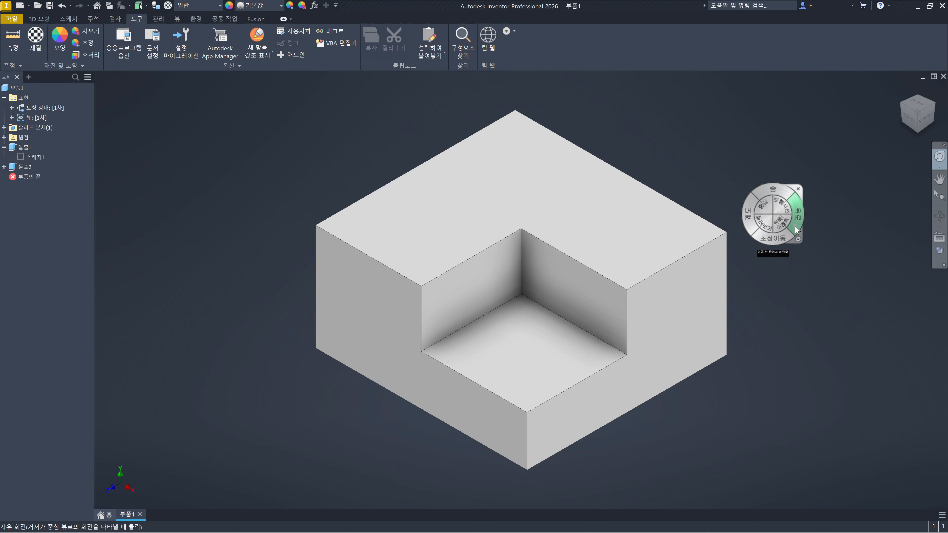
{"action": "left_click", "coordinate": [799, 188]}
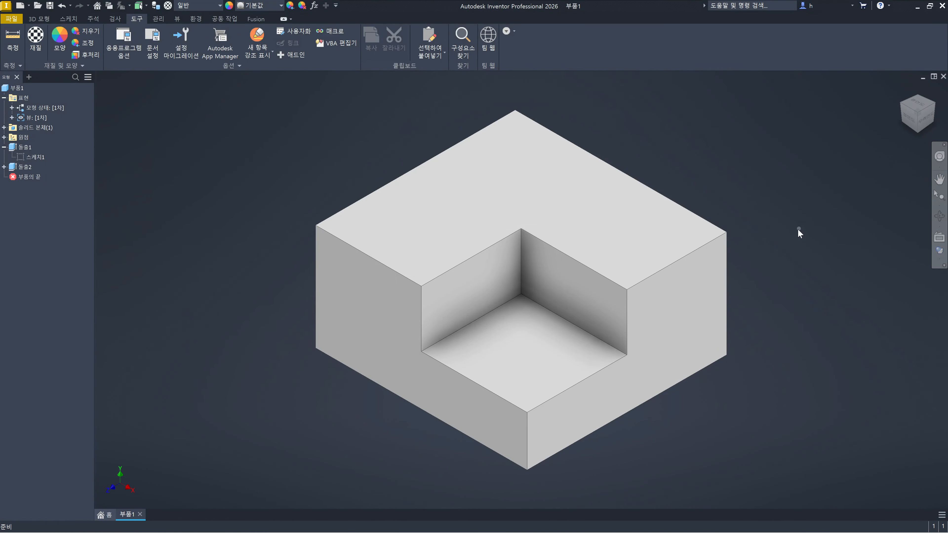
{"action": "middle_click_drag", "start_coordinate": [792, 251], "coordinate": [792, 249]}
{"action": "key", "text": "F2"}
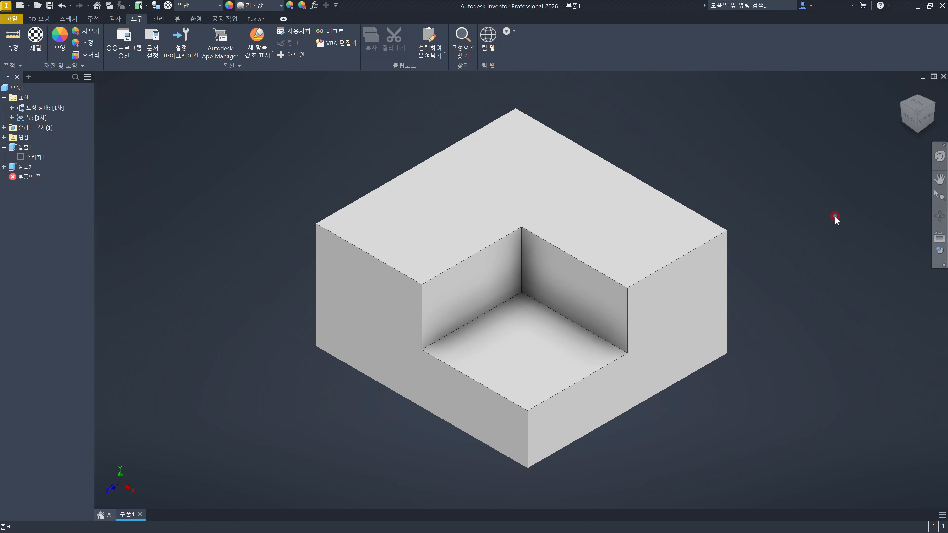
Use Look At to view the block's right side face straight on
{"action": "left_click", "coordinate": [701, 341]}
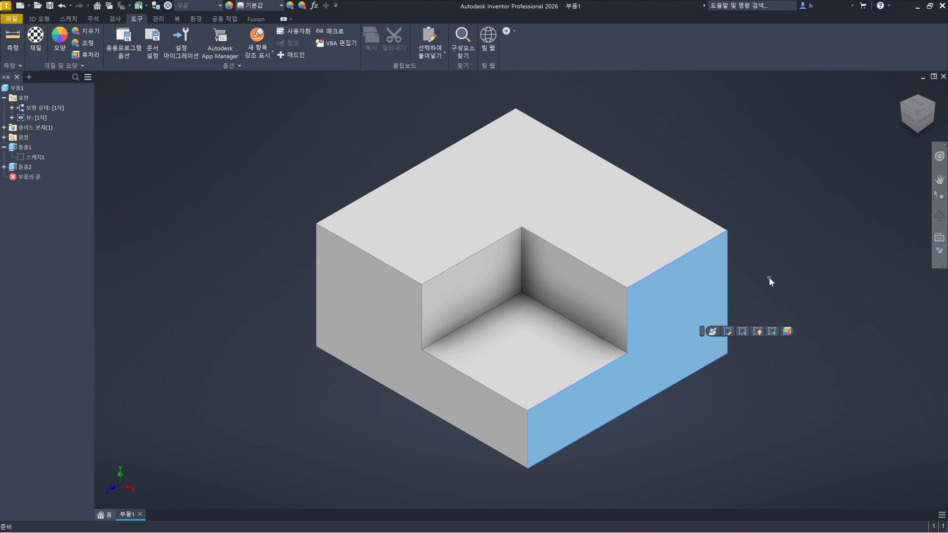
{"action": "key", "text": "Page_Up"}
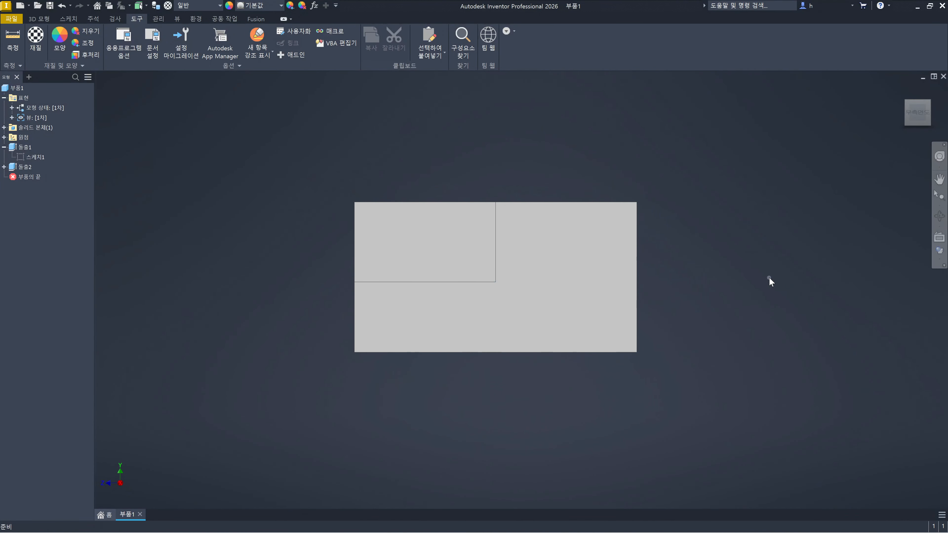
Undo the corner cutout extrusion, inspect the uncut block from an angle, and redo the cutout
{"action": "key", "text": "ctrl+z"}
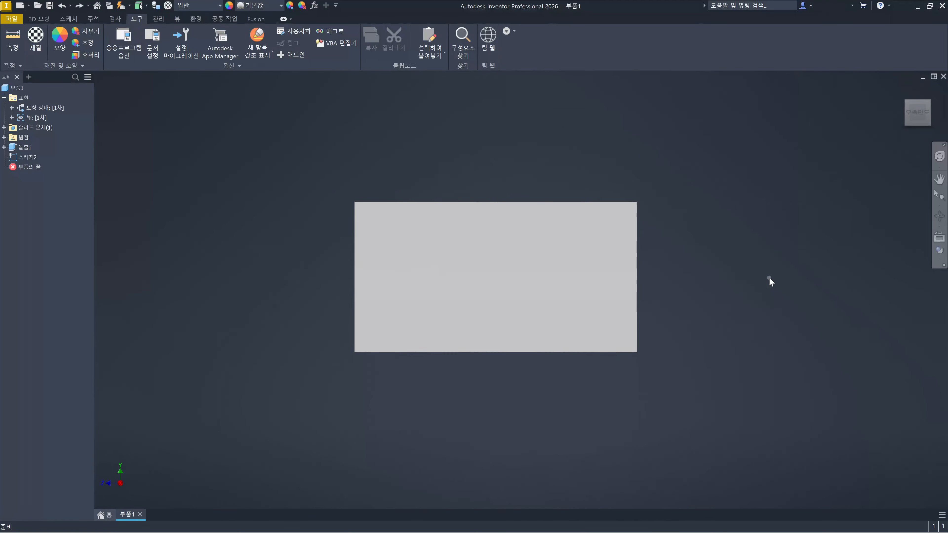
{"action": "key", "text": "F6"}
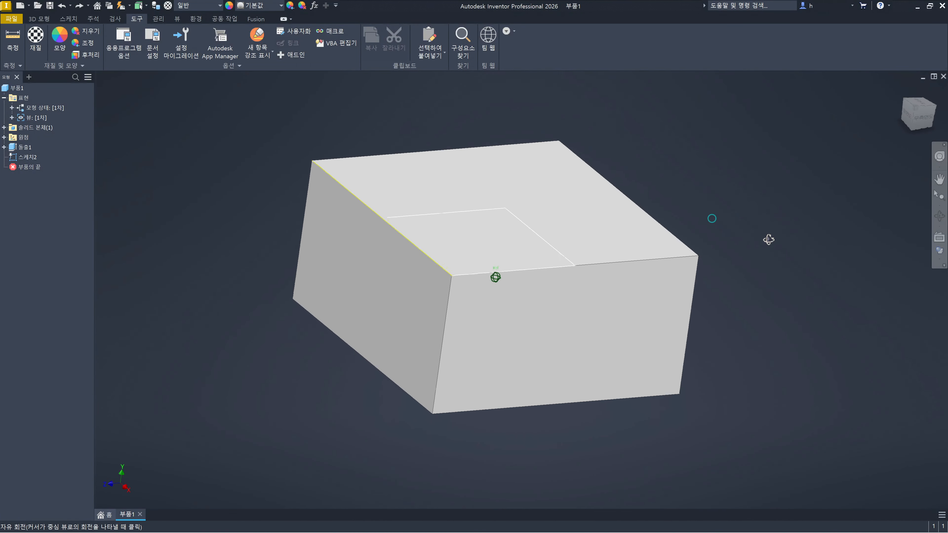
{"action": "key", "text": "ctrl+y"}
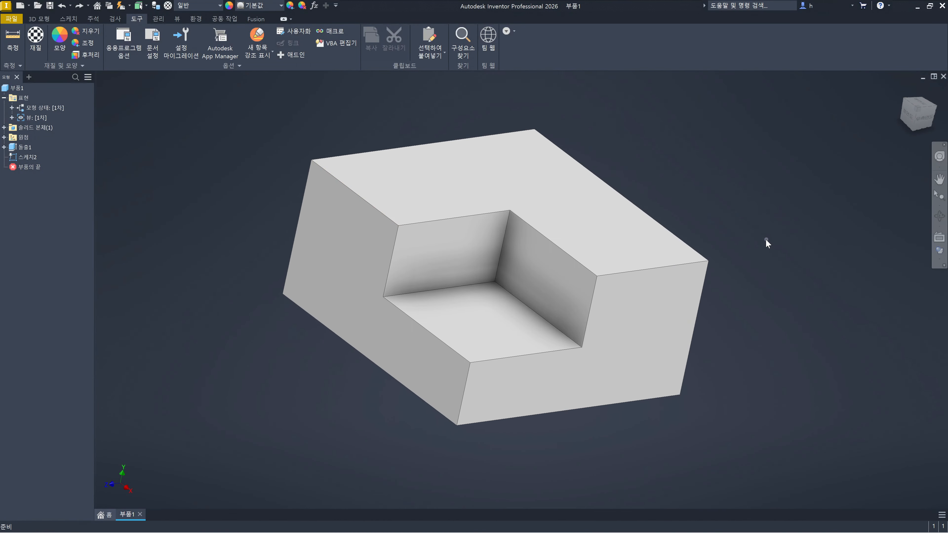
{"action": "left_click", "coordinate": [765, 239]}
Use Look At on the cutout's inner wall parallel to the block's front face, then restore the Home view
{"action": "middle_click_drag", "start_coordinate": [519, 354], "coordinate": [550, 371], "text": "shift"}
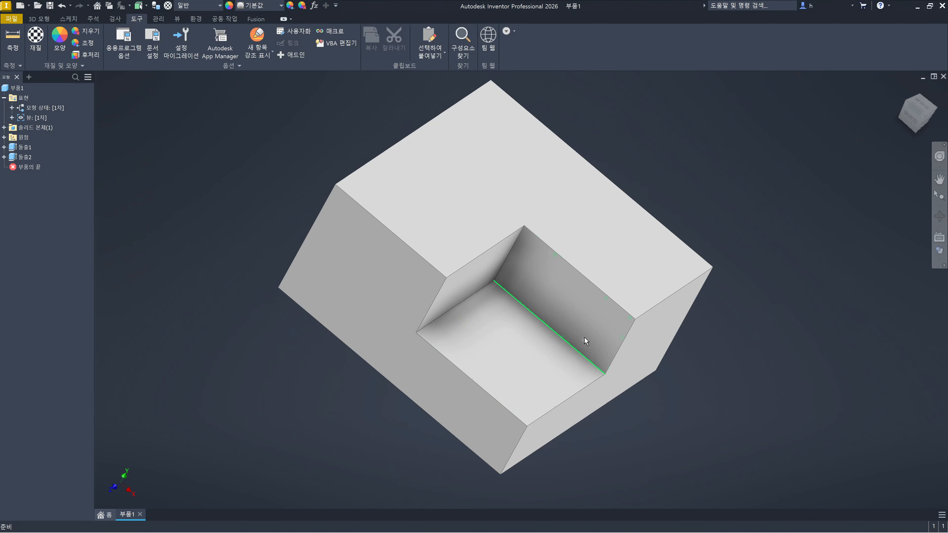
{"action": "left_click", "coordinate": [569, 291]}
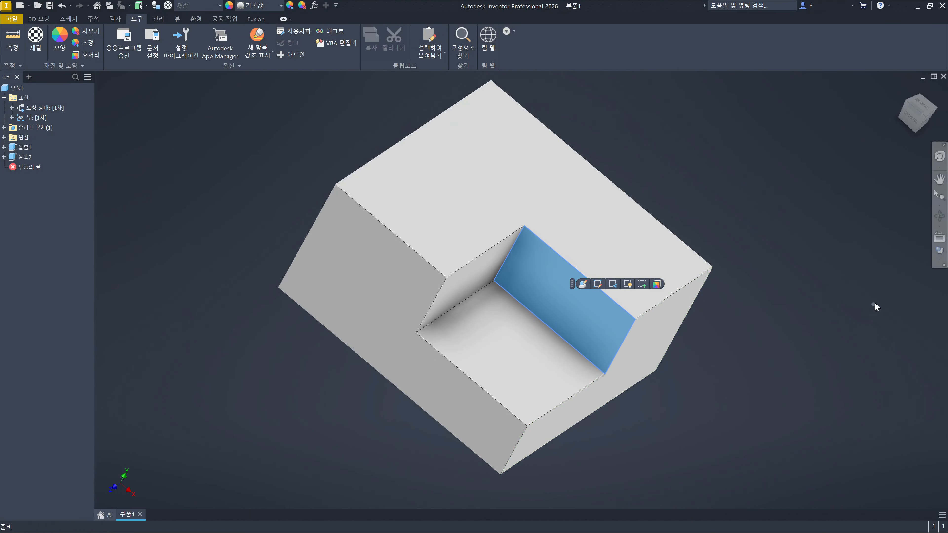
{"action": "left_click", "coordinate": [940, 239]}
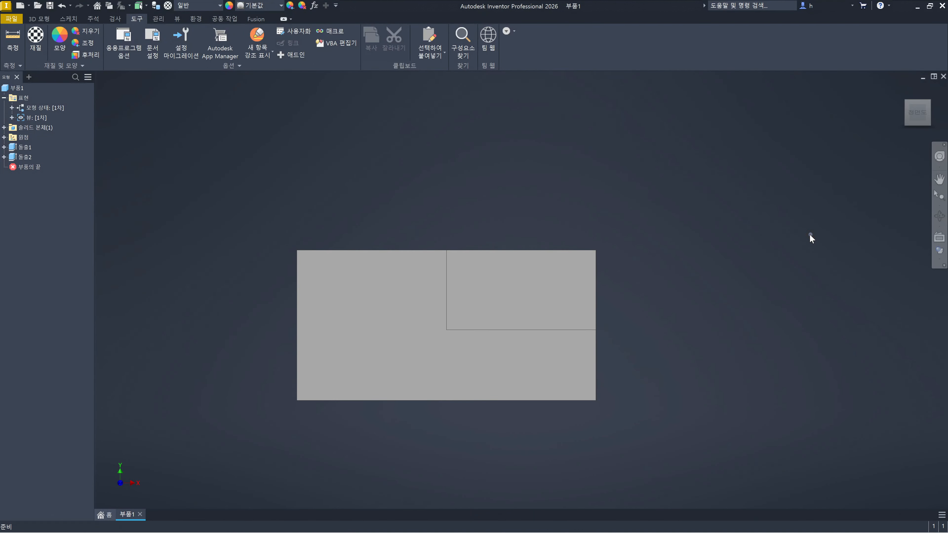
{"action": "mouse_move", "coordinate": [897, 110]}
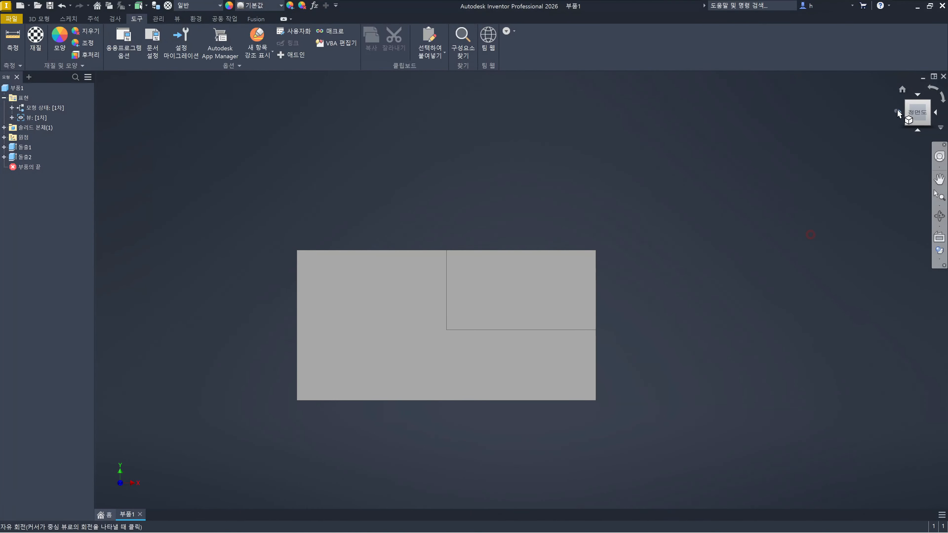
{"action": "left_click", "coordinate": [902, 91]}
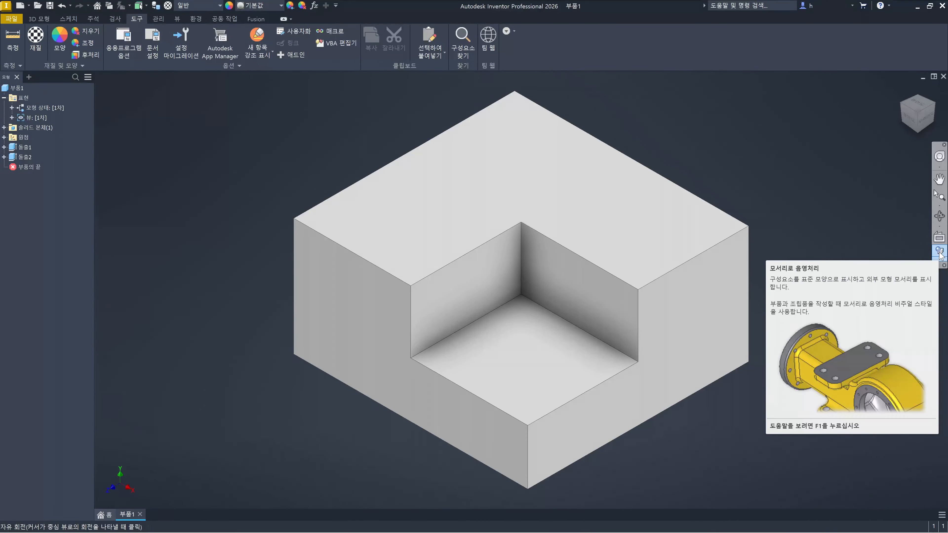
Customize the navigation bar by removing the 비주얼 스타일 (Visual Style) tool and adding 줌 전체 (Zoom All)
{"action": "left_click", "coordinate": [860, 238]}
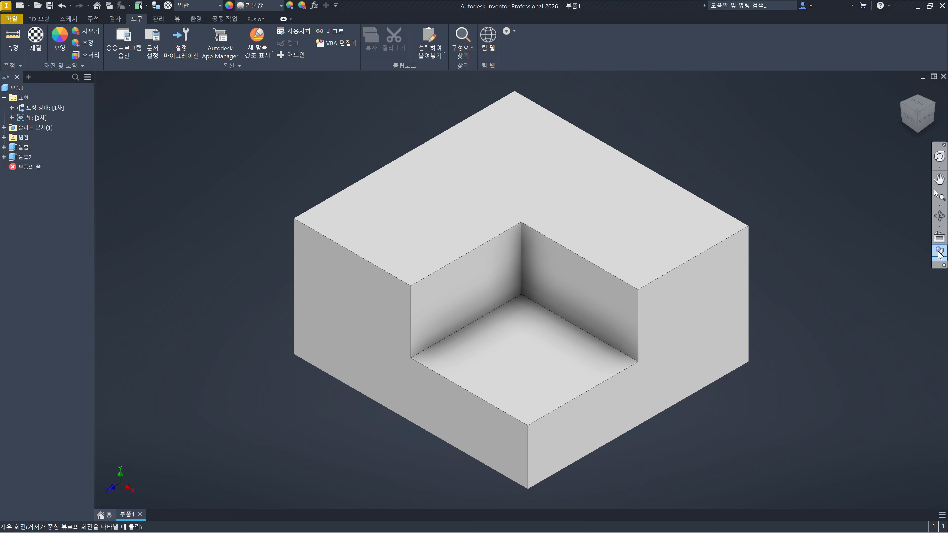
{"action": "left_click", "coordinate": [943, 265]}
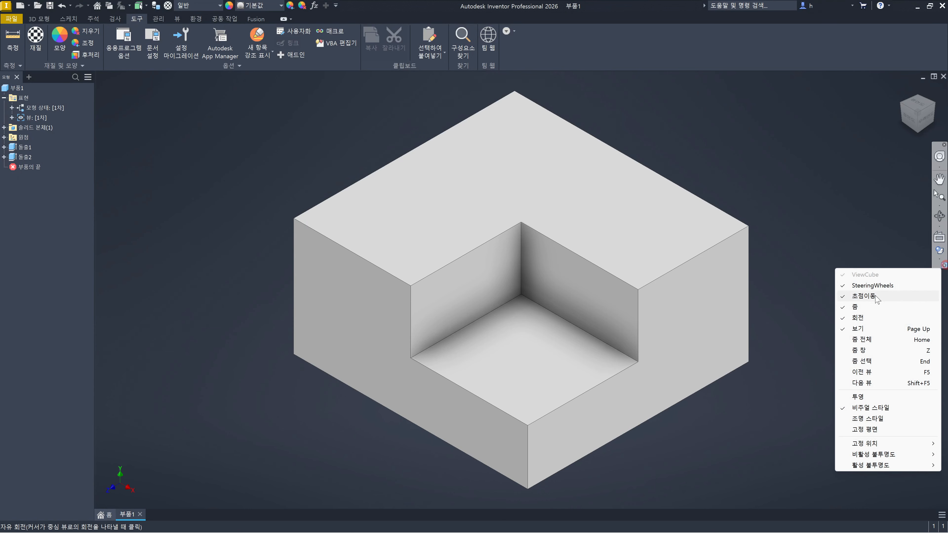
{"action": "left_click", "coordinate": [868, 407]}
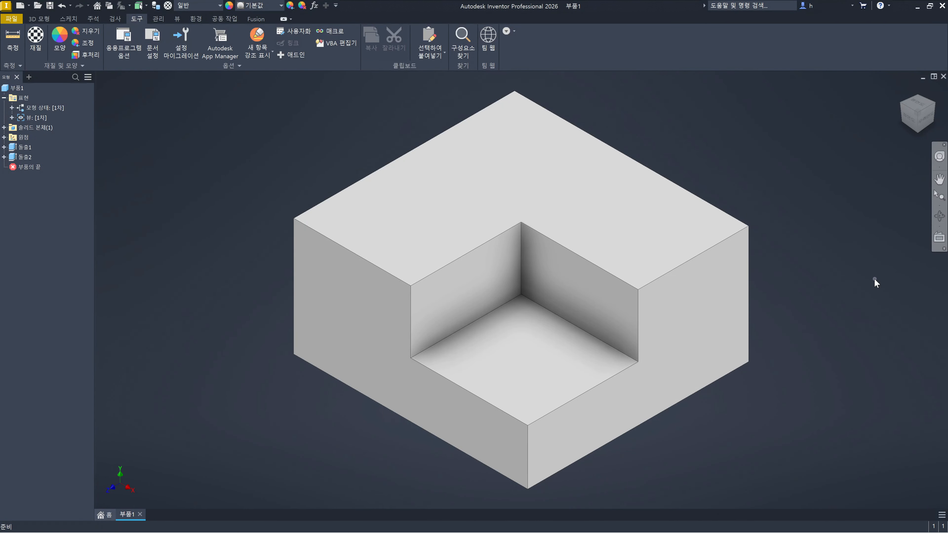
{"action": "left_click", "coordinate": [944, 249]}
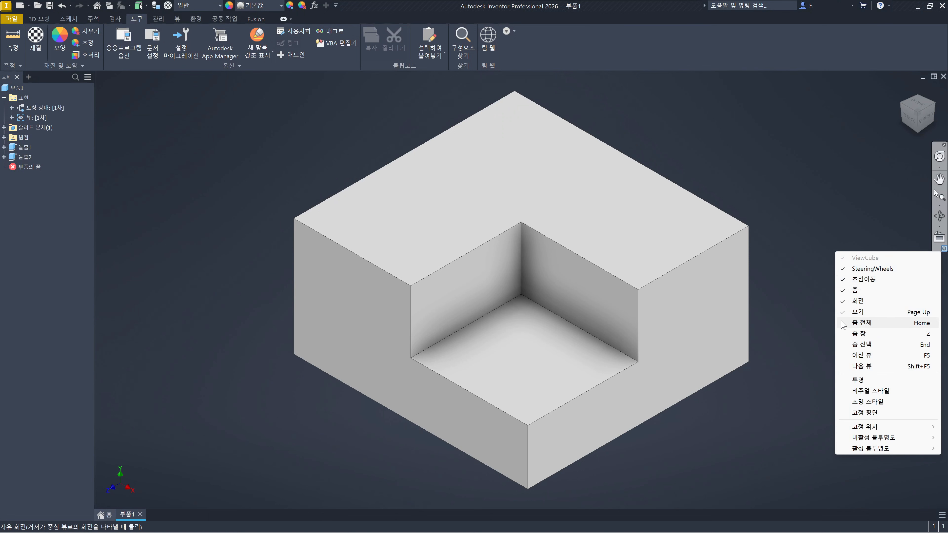
{"action": "left_click", "coordinate": [847, 324]}
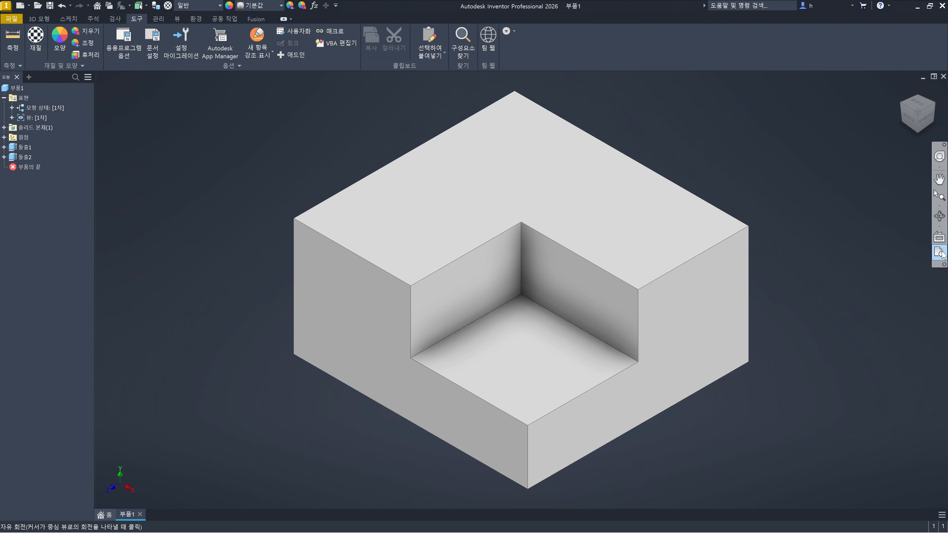
Remove the 줌 전체 (Zoom All) tool from the navigation bar and review which other tools can be added
{"action": "left_click", "coordinate": [944, 265]}
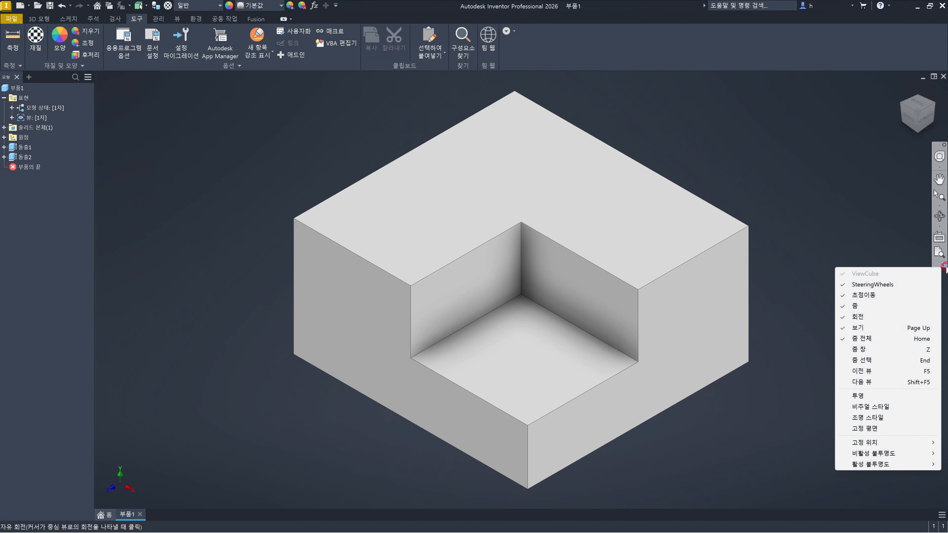
{"action": "left_click", "coordinate": [849, 340]}
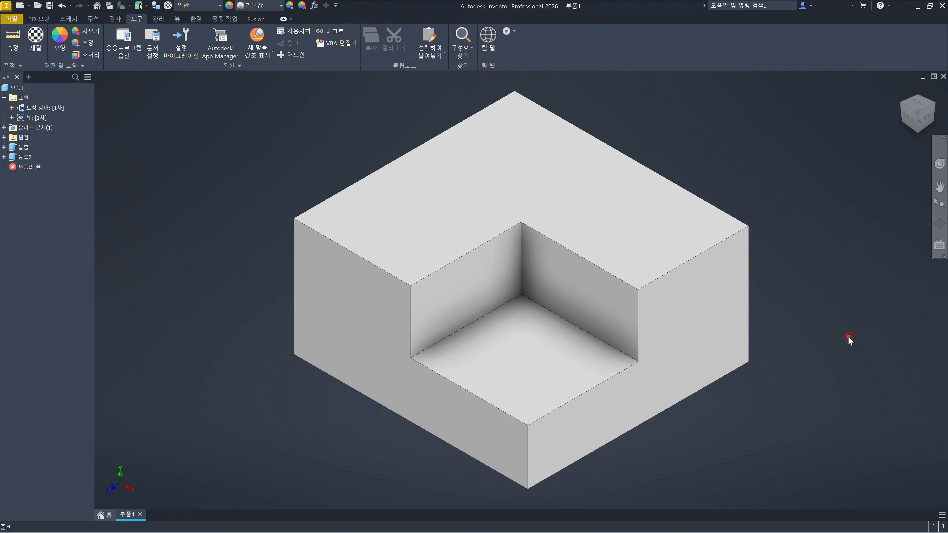
{"action": "left_click", "coordinate": [943, 250]}
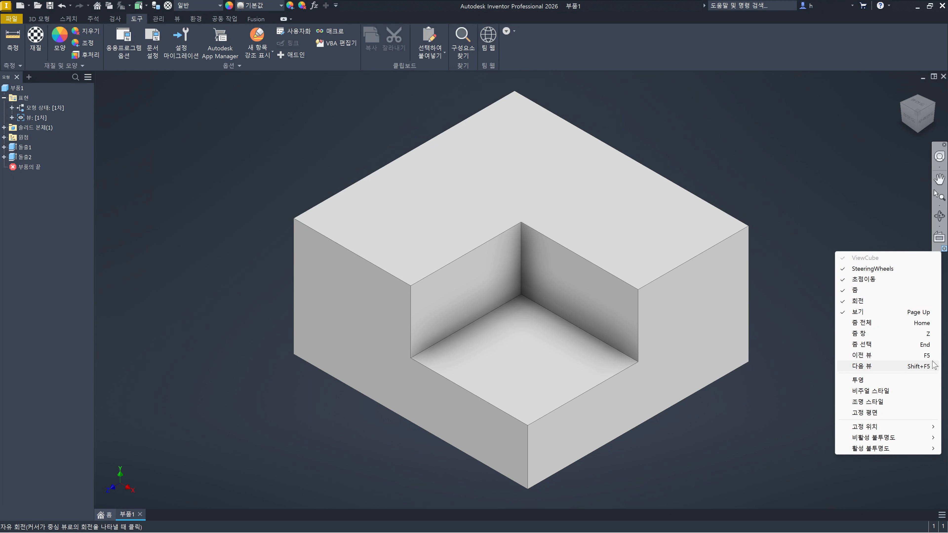
{"action": "left_click", "coordinate": [803, 202]}
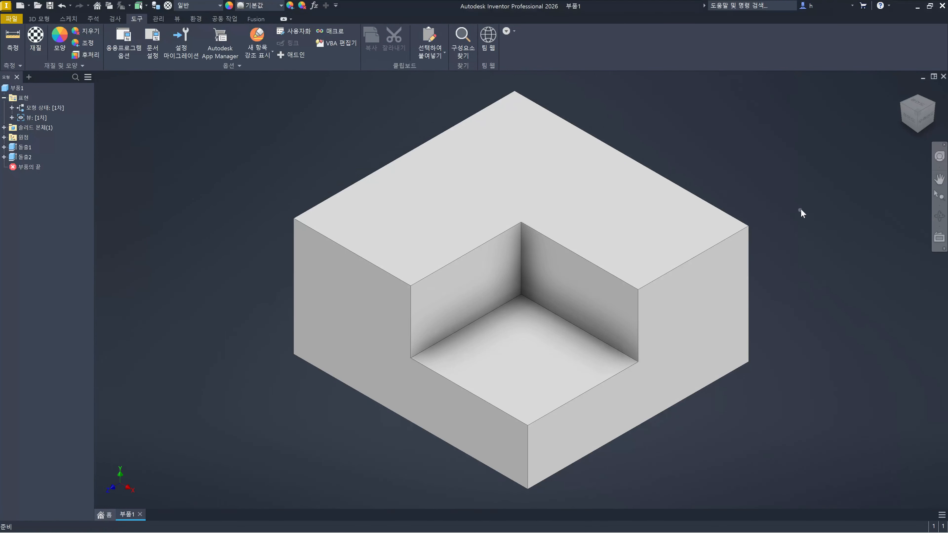
Start a 2D sketch on the block's top face and view the available rectangle, slot and polygon variants
{"action": "left_click", "coordinate": [636, 246]}
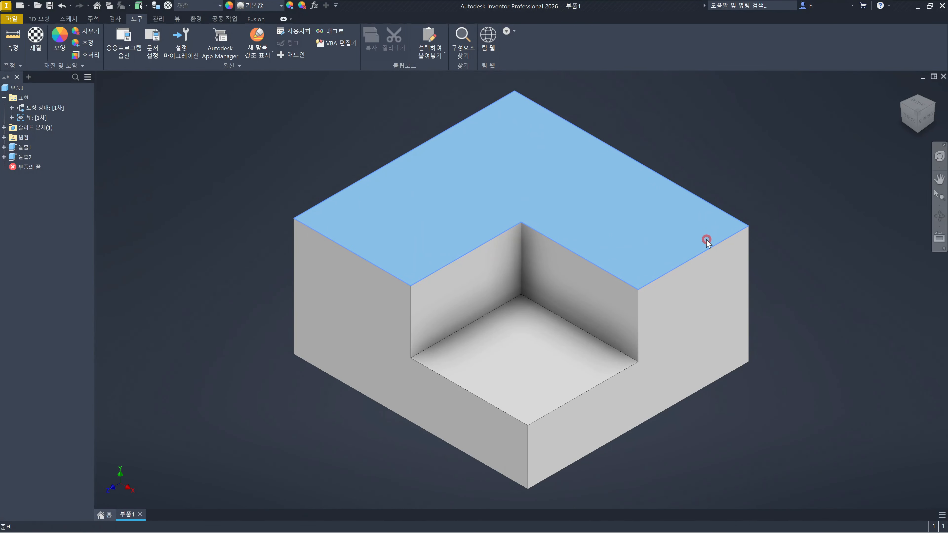
{"action": "middle_click_drag", "start_coordinate": [706, 240], "coordinate": [706, 242], "text": "shift"}
{"action": "key", "text": "s"}
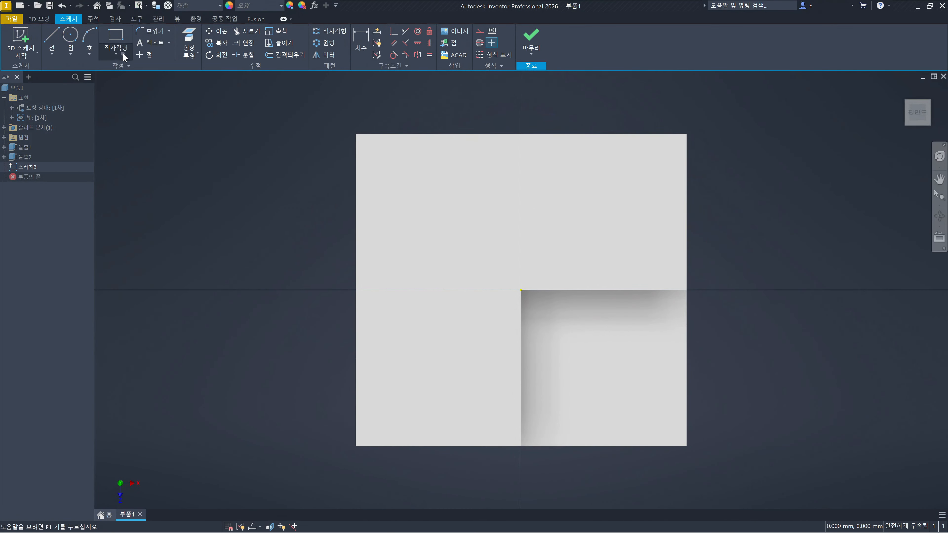
{"action": "left_click", "coordinate": [122, 53]}
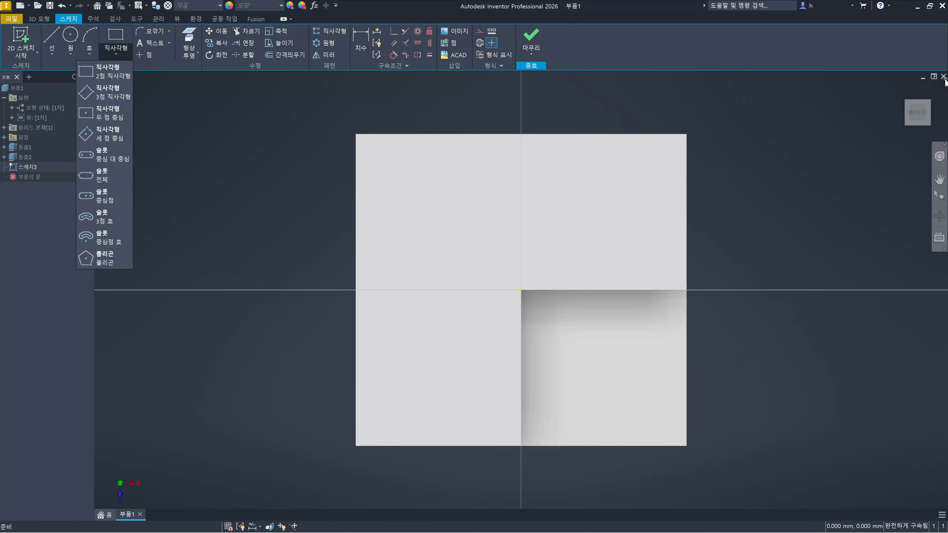
{"action": "left_click", "coordinate": [831, 112]}
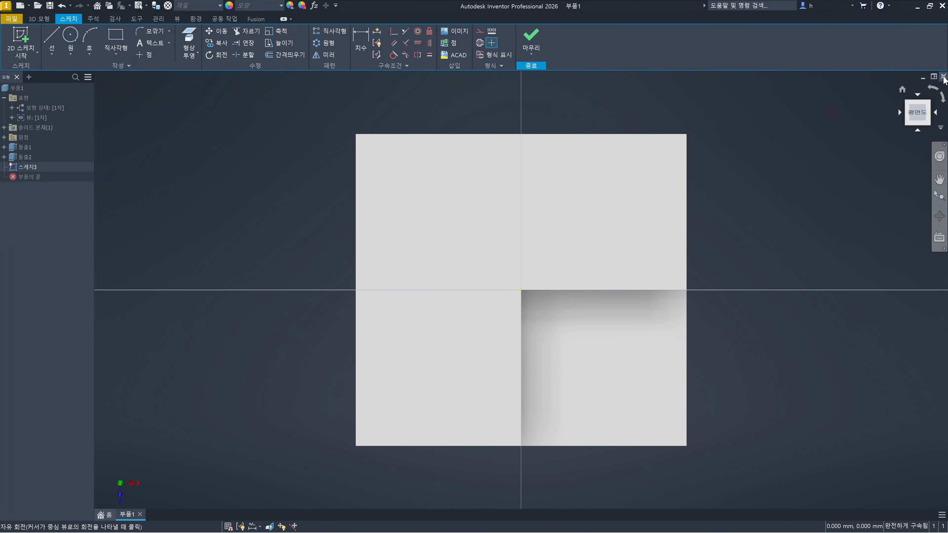
Cancel closing the part, exit the empty sketch, undo its creation, and restore the Home view
{"action": "left_click", "coordinate": [943, 76]}
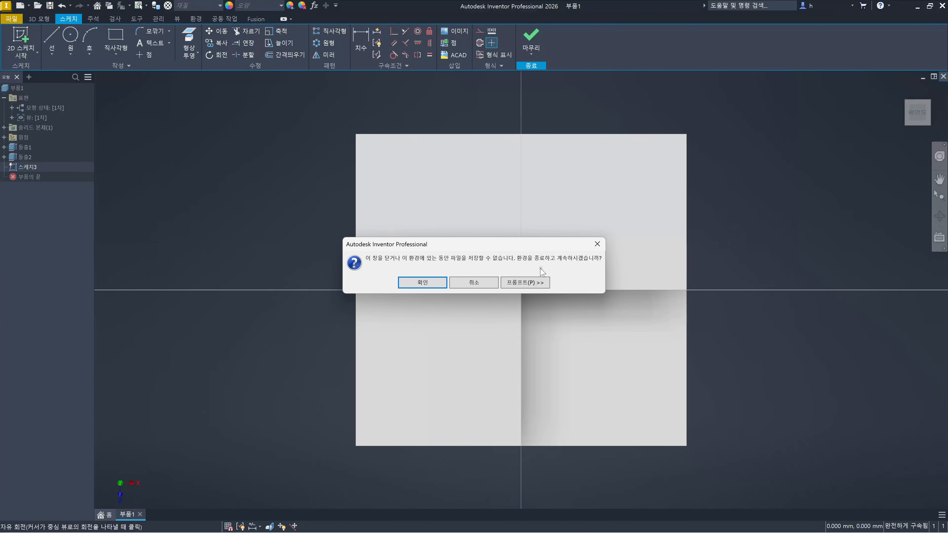
{"action": "left_click", "coordinate": [474, 283]}
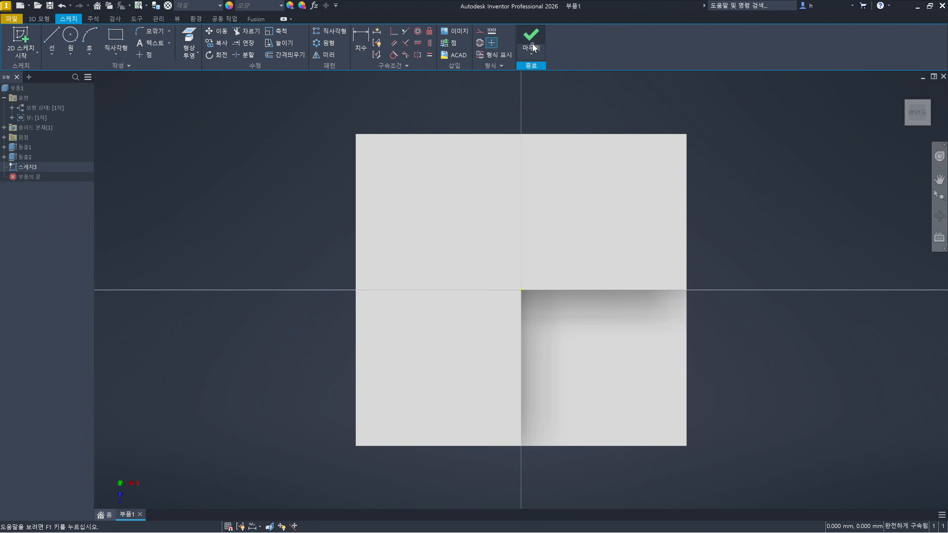
{"action": "right_click", "coordinate": [707, 154]}
{"action": "key", "text": "ctrl+z"}
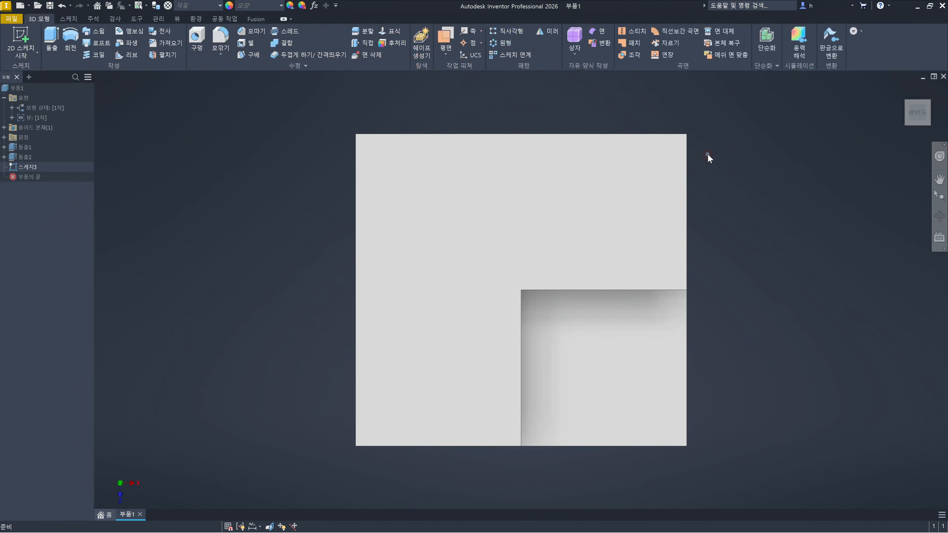
{"action": "left_click", "coordinate": [782, 155]}
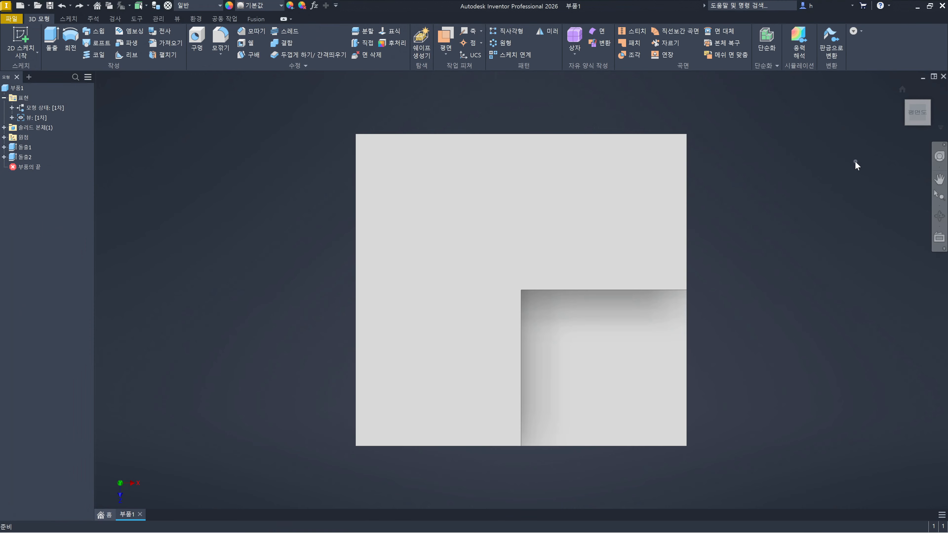
{"action": "left_click", "coordinate": [903, 88]}
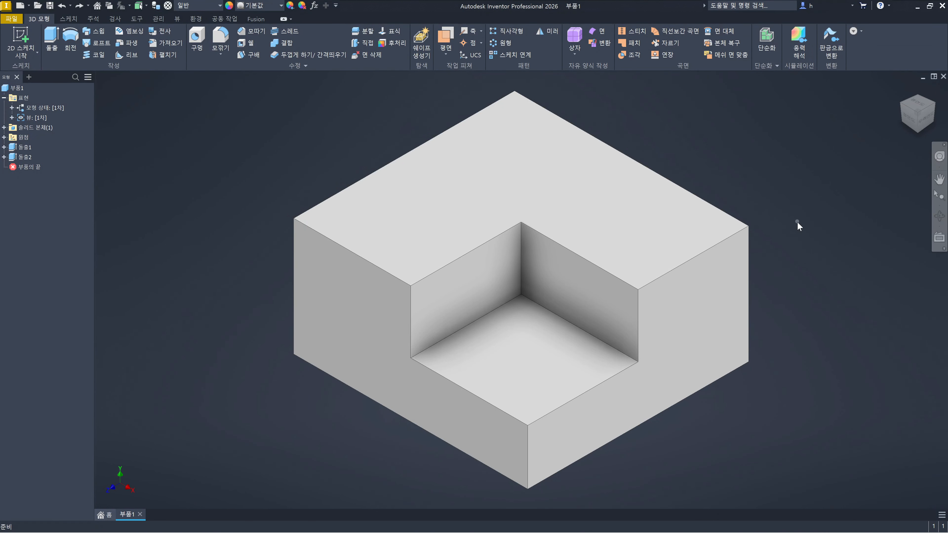
Add the 비주얼 스타일 (Visual Style) tool back to the navigation bar
{"action": "left_click", "coordinate": [943, 249]}
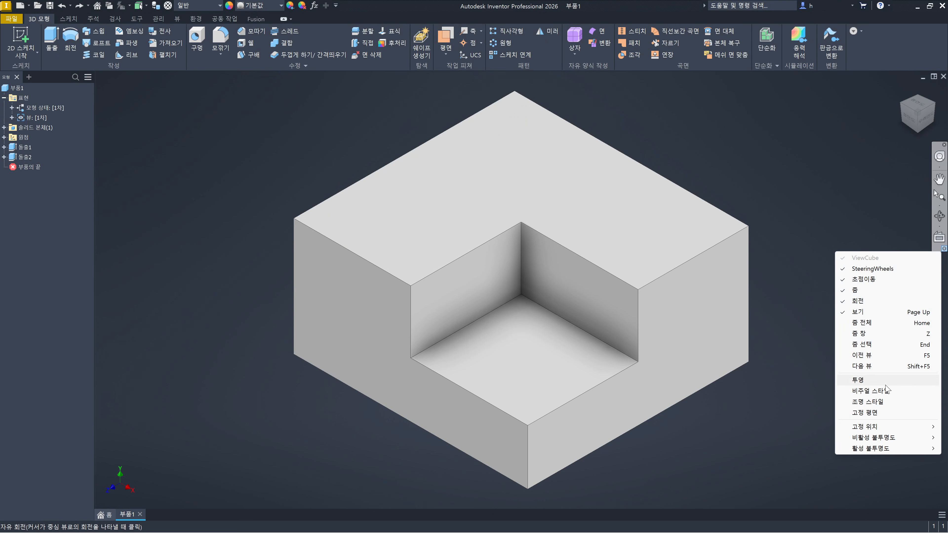
{"action": "left_click", "coordinate": [866, 392]}
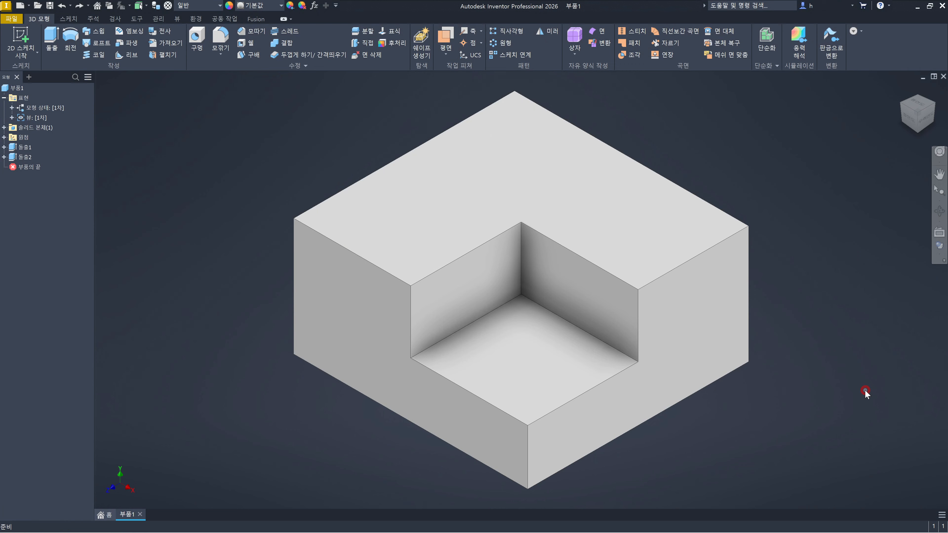
{"action": "left_click", "coordinate": [944, 266]}
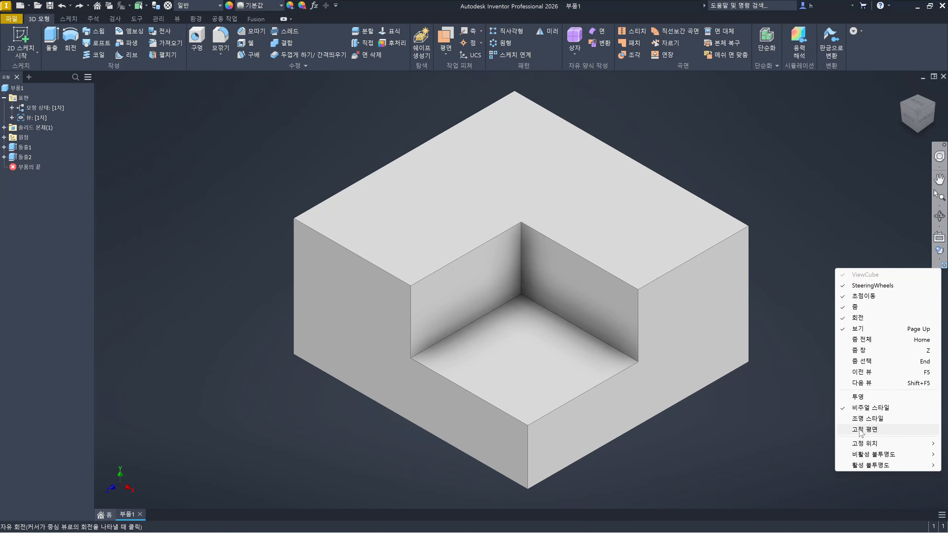
{"action": "left_click", "coordinate": [811, 410]}
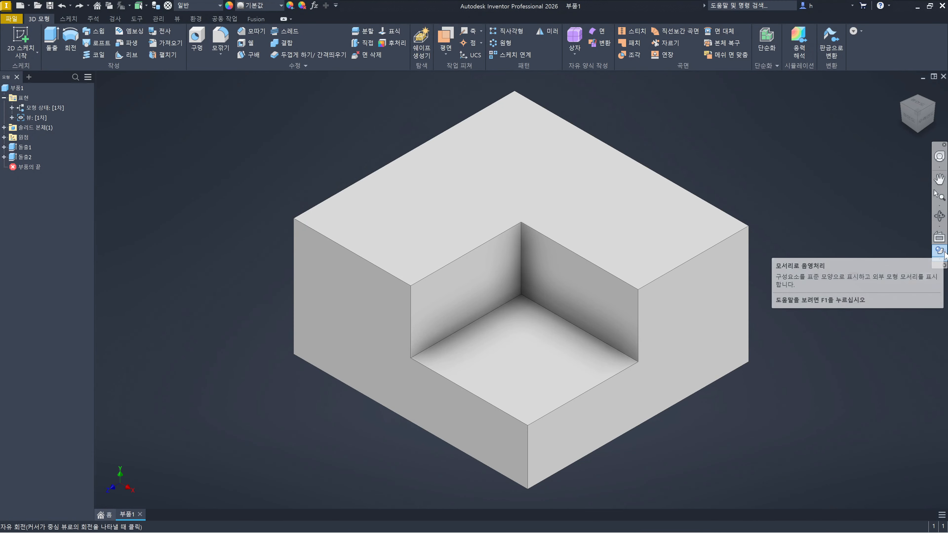
Display the block in the 사실적 (Realistic) visual style, then return to 모서리로 음영처리 (Shaded with Edges)
{"action": "left_click", "coordinate": [940, 257]}
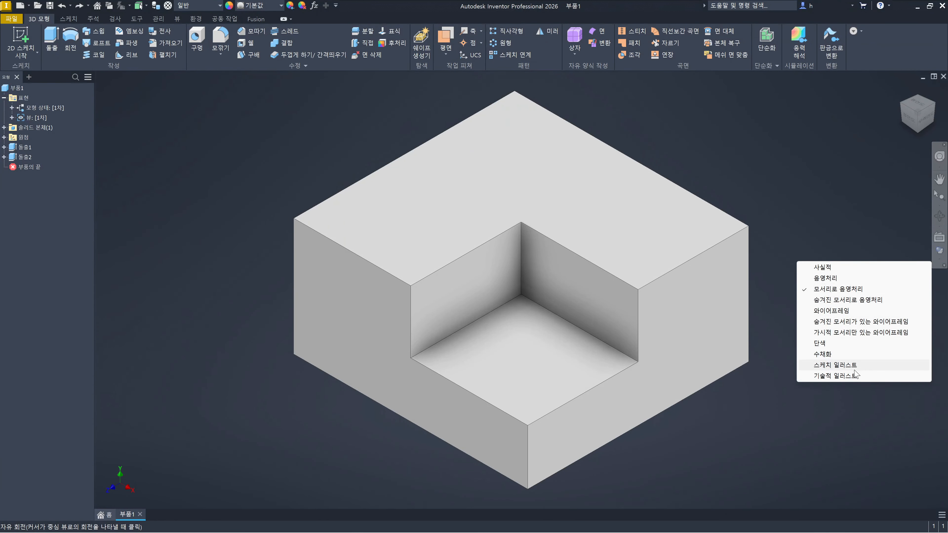
{"action": "left_click", "coordinate": [830, 267]}
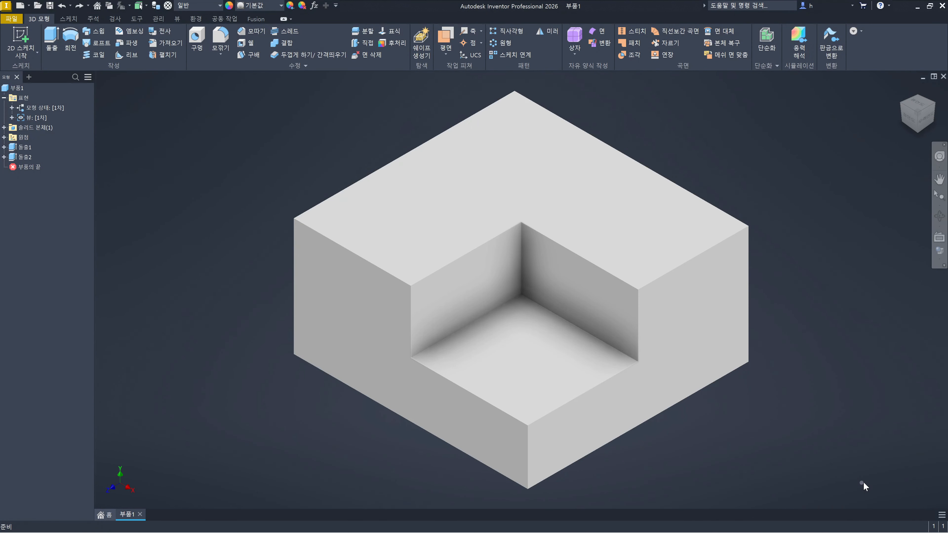
{"action": "left_click", "coordinate": [940, 259]}
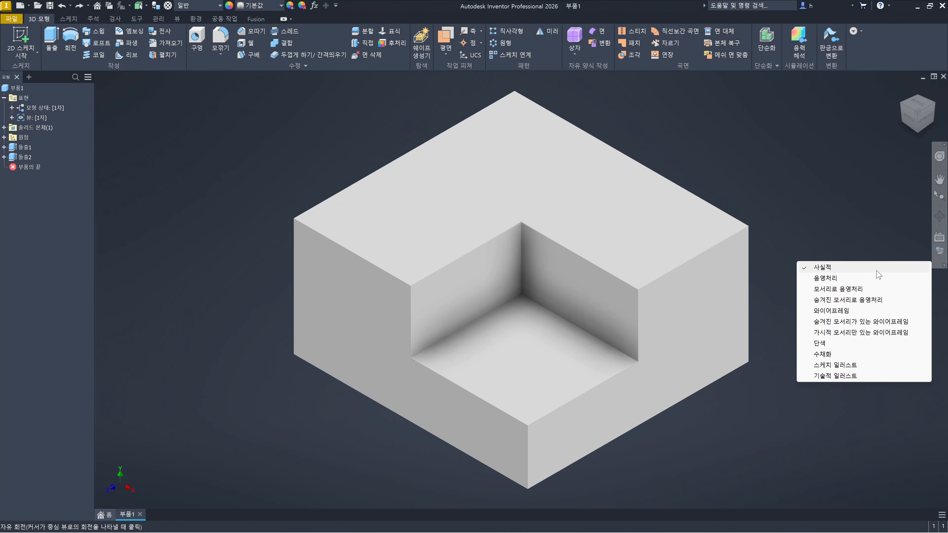
{"action": "left_click", "coordinate": [853, 289]}
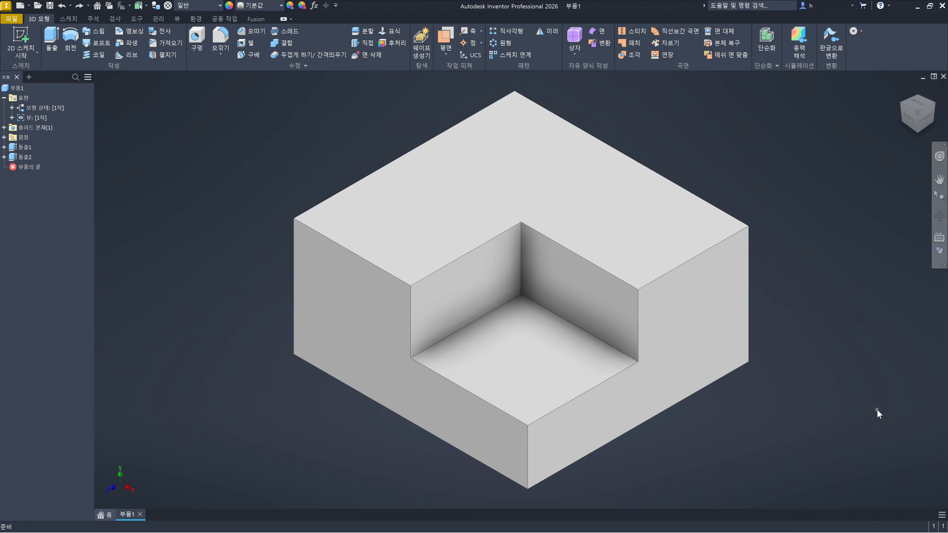
Compare the 음영처리 (Shaded) and 사실적 (Realistic) visual styles on the block, ending on 음영처리
{"action": "left_click", "coordinate": [941, 263]}
{"action": "left_click", "coordinate": [850, 280]}
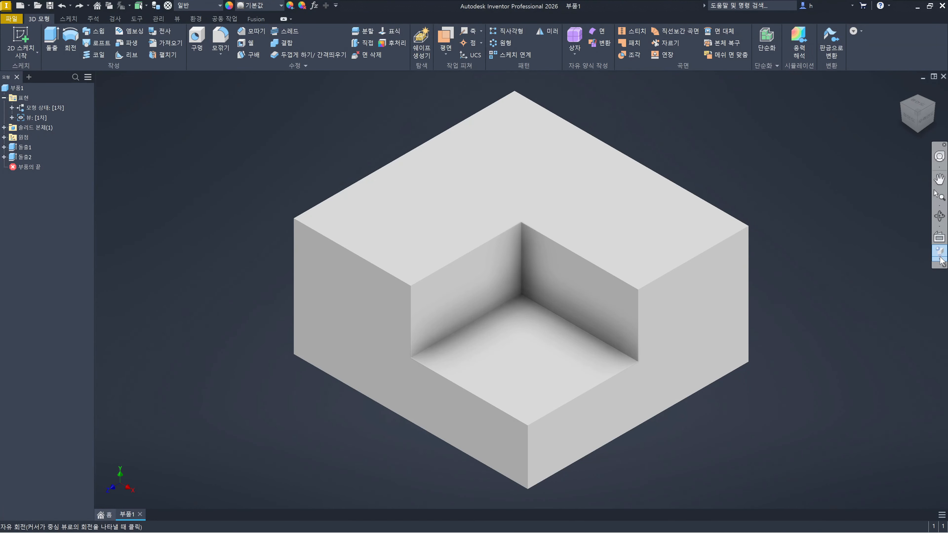
{"action": "left_click", "coordinate": [940, 257]}
{"action": "left_click", "coordinate": [852, 270]}
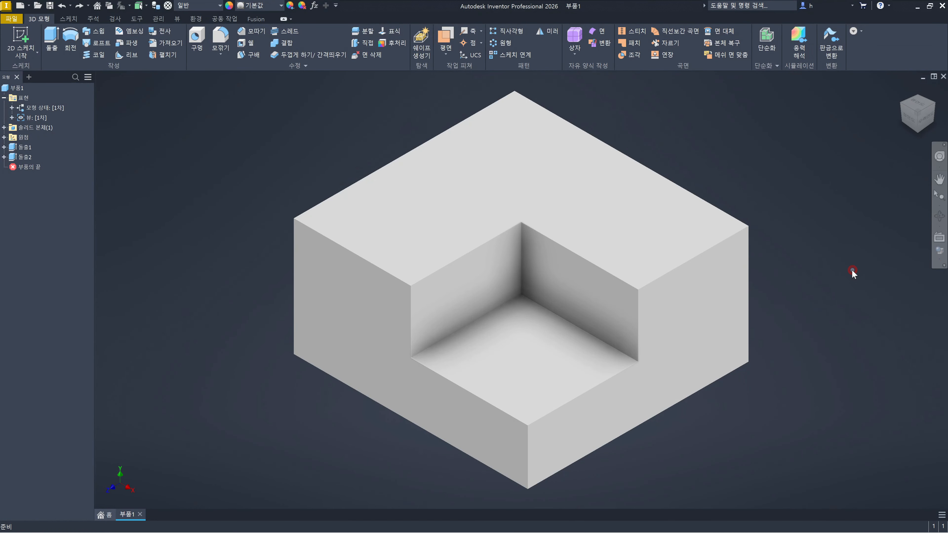
{"action": "left_click", "coordinate": [933, 263]}
{"action": "left_click", "coordinate": [858, 281]}
Apply the 금박색 appearance to the whole part and switch the visual style to 사실적 (Realistic)
{"action": "left_click", "coordinate": [19, 89]}
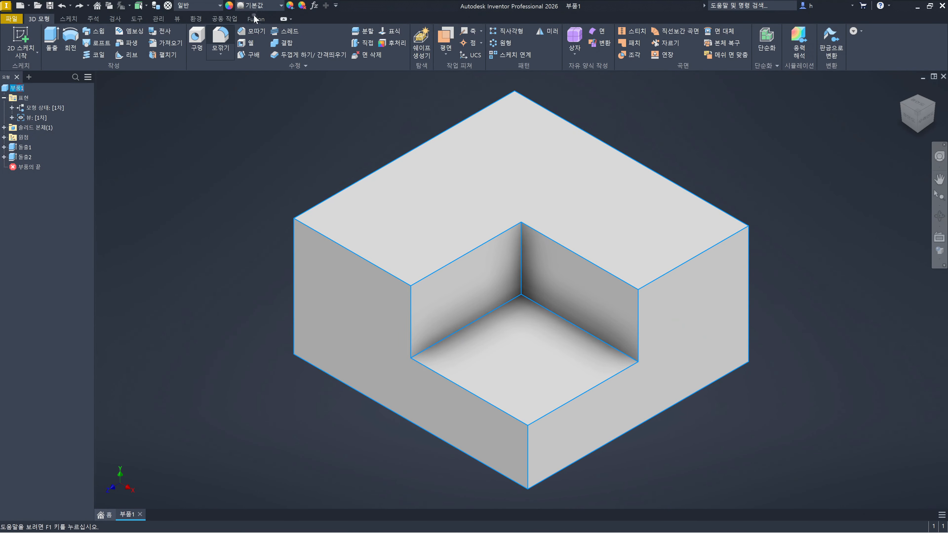
{"action": "left_click", "coordinate": [281, 6]}
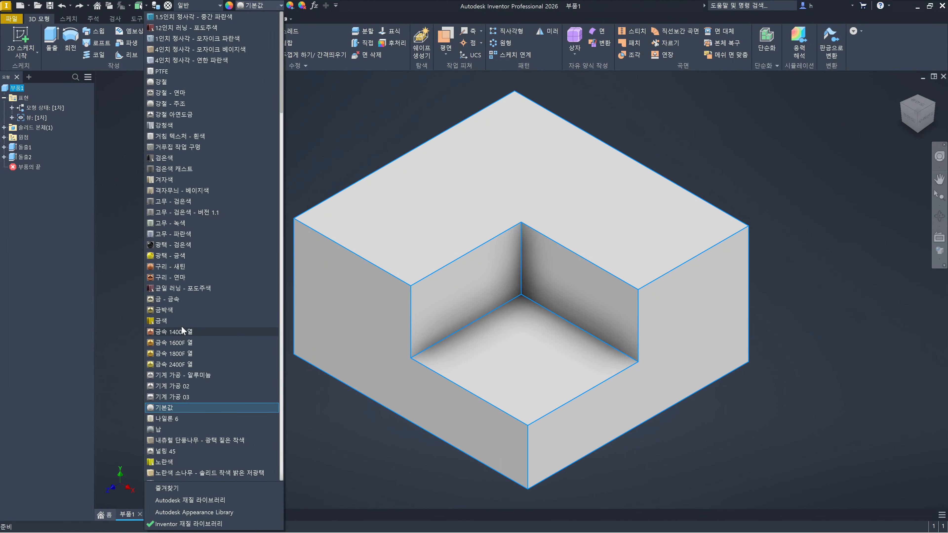
{"action": "left_click", "coordinate": [167, 309]}
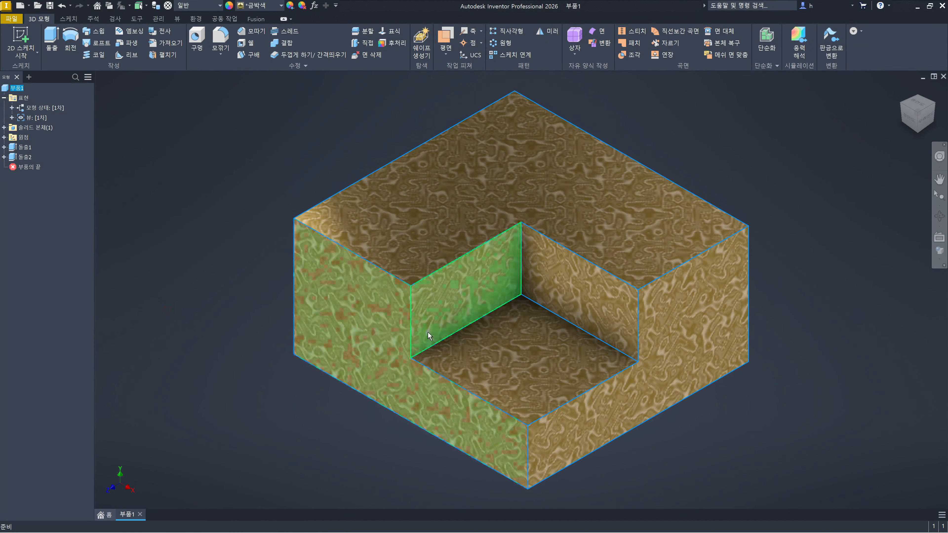
{"action": "left_click", "coordinate": [854, 255]}
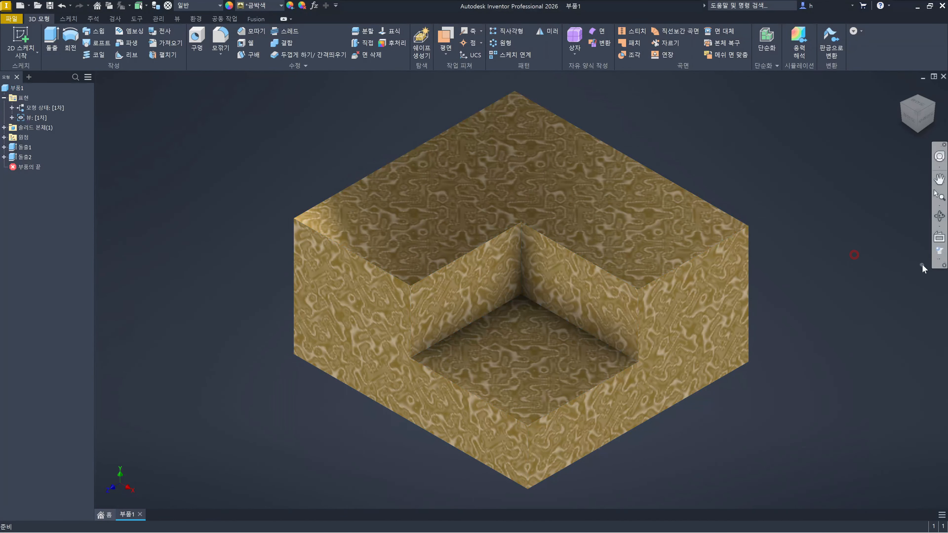
{"action": "left_click", "coordinate": [937, 260]}
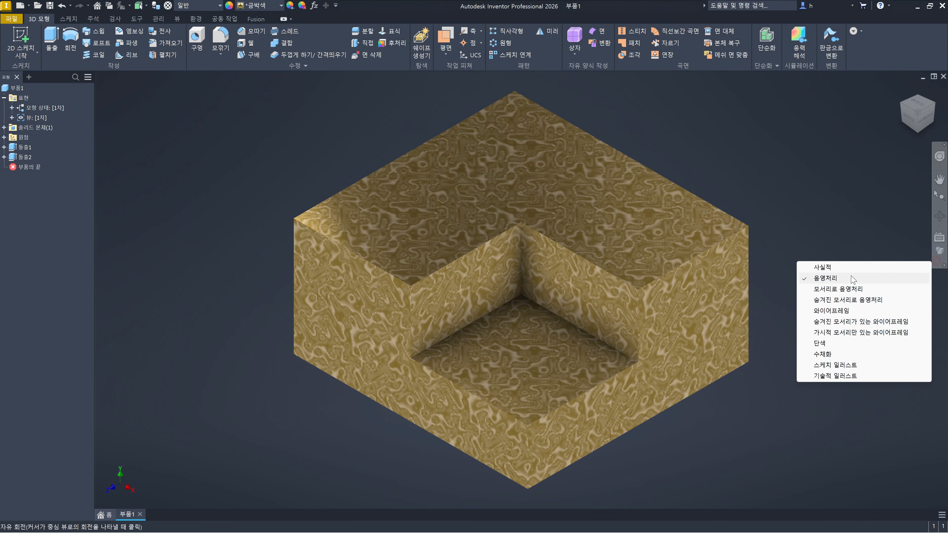
{"action": "left_click", "coordinate": [835, 267]}
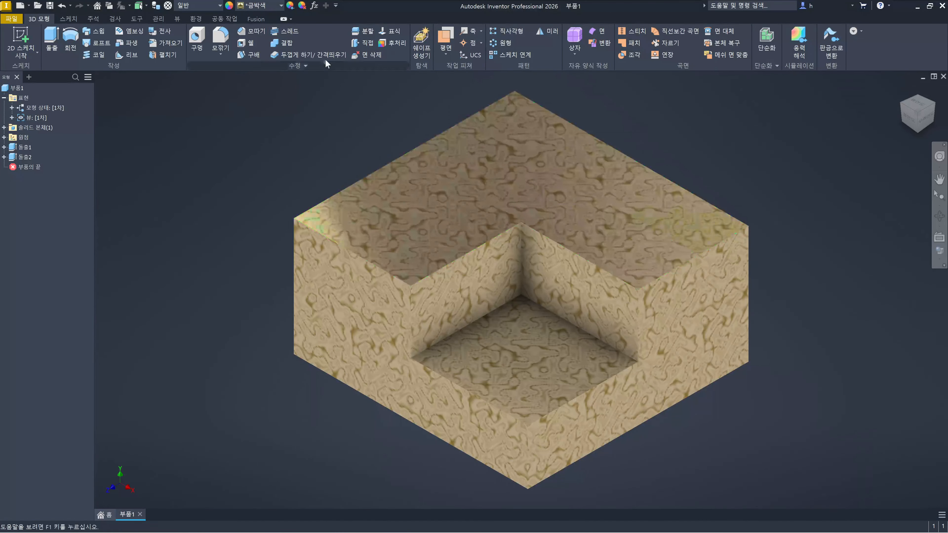
Change the part's appearance to 금색 (gold) and set the visual style to 음영처리 (Shaded)
{"action": "left_click", "coordinate": [281, 6]}
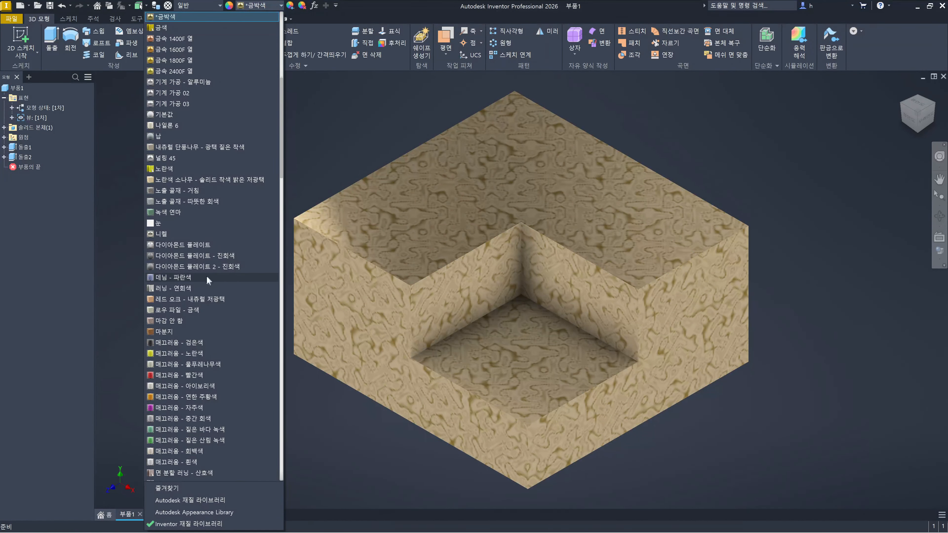
{"action": "left_click", "coordinate": [164, 27]}
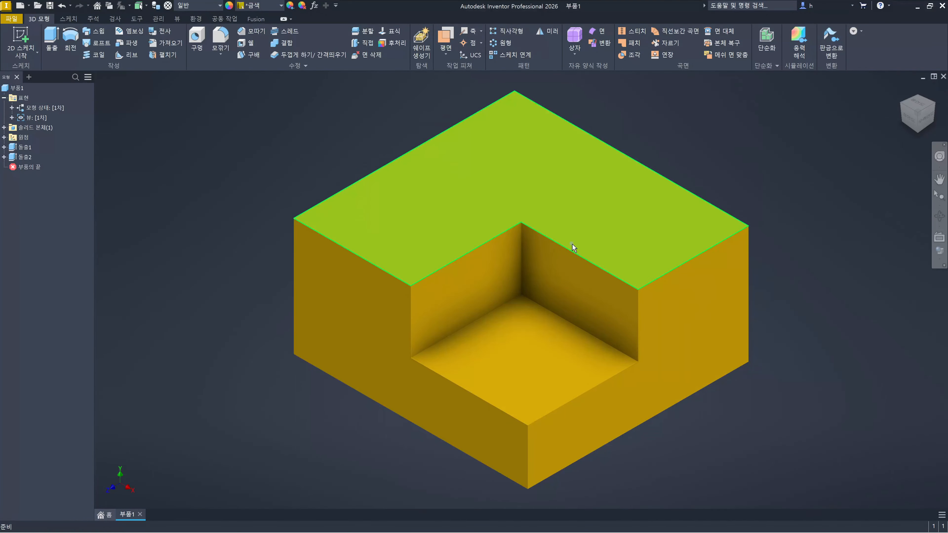
{"action": "left_click", "coordinate": [939, 258]}
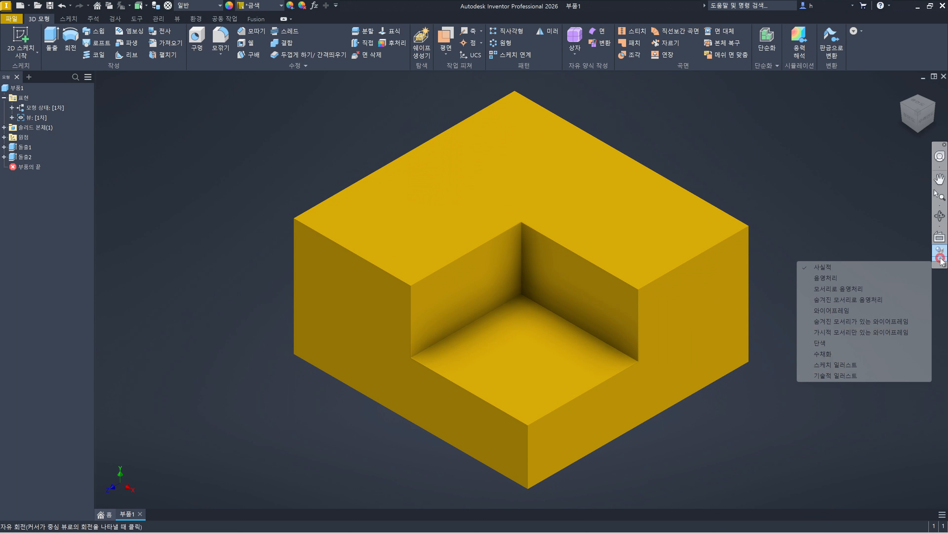
{"action": "left_click", "coordinate": [860, 280]}
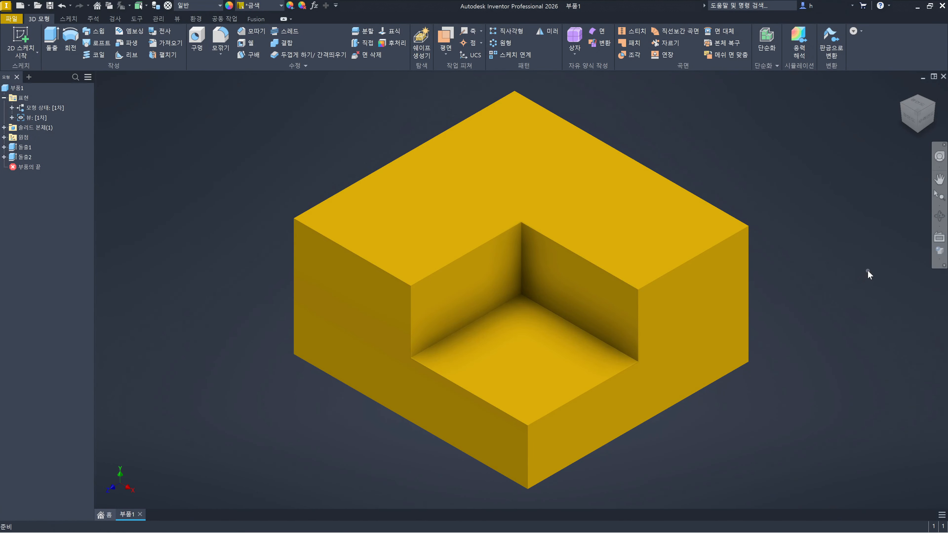
{"action": "left_click", "coordinate": [867, 271]}
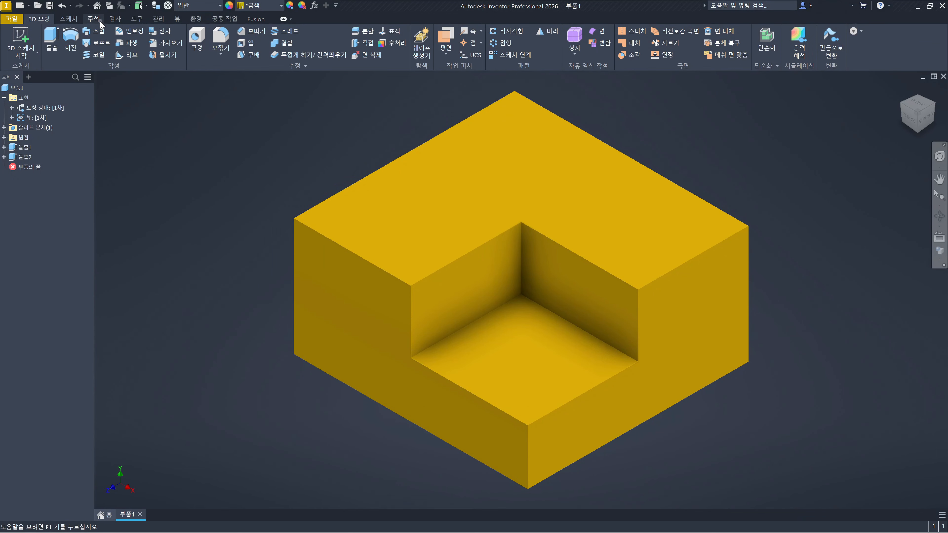
{"action": "left_click", "coordinate": [177, 19]}
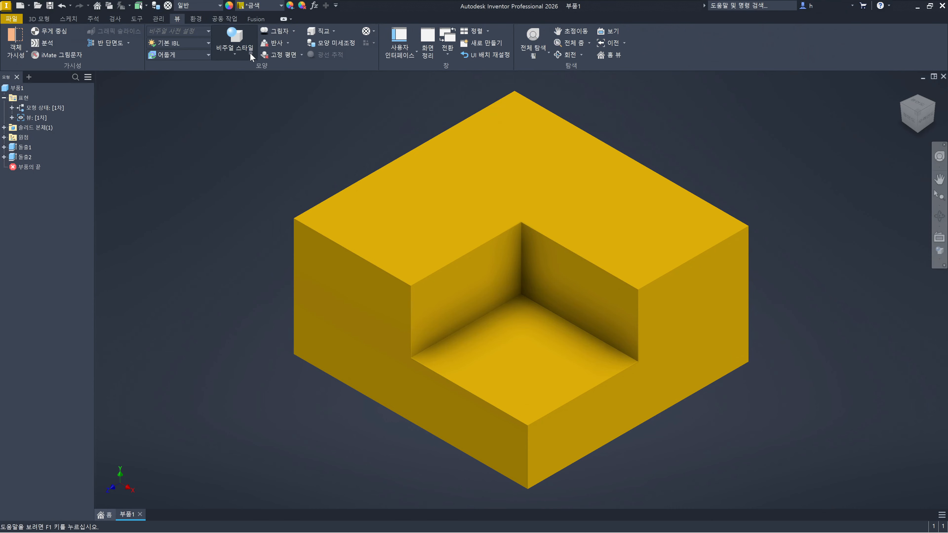
{"action": "left_click", "coordinate": [208, 43]}
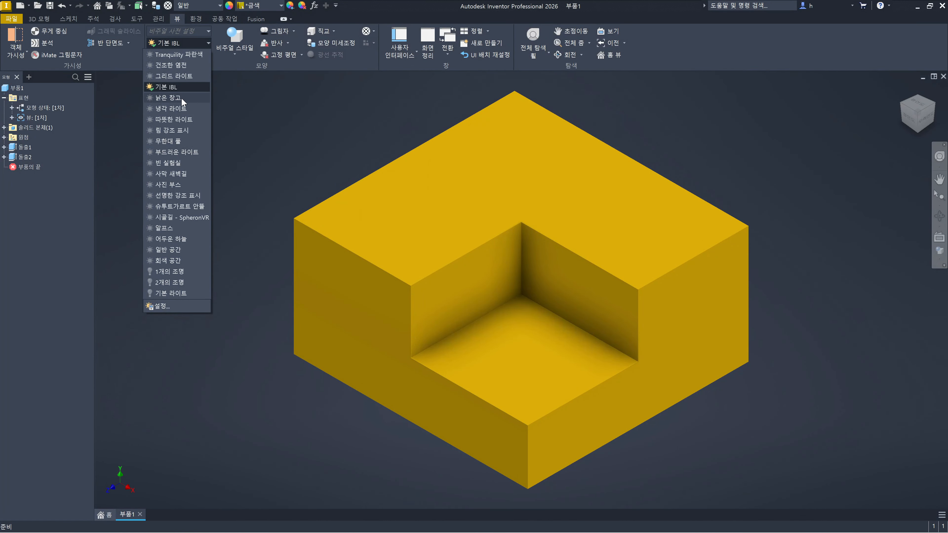
{"action": "left_click", "coordinate": [240, 98]}
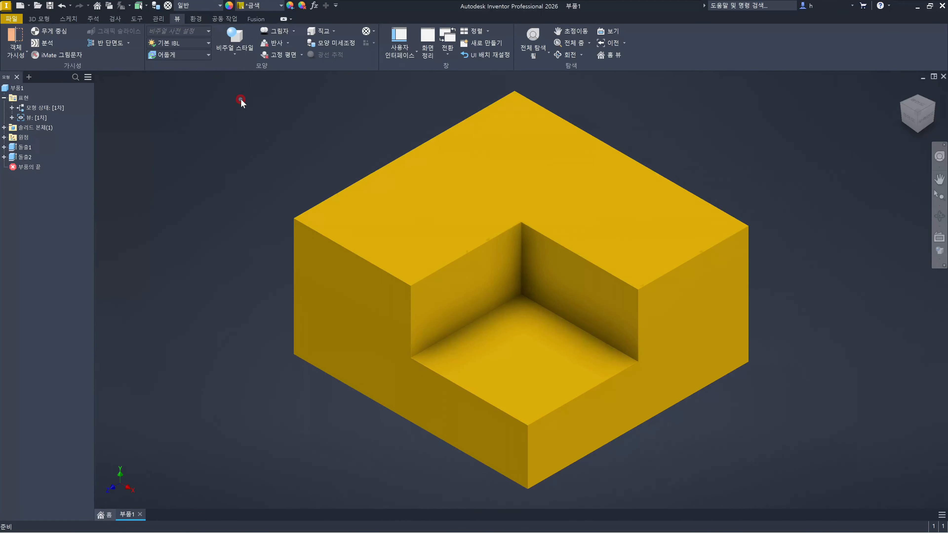
{"action": "left_click", "coordinate": [206, 56]}
{"action": "left_click", "coordinate": [206, 55]}
Display the notched block in the 사실적 (Realistic) visual style, then return it to 음영처리 (Shaded)
{"action": "left_click", "coordinate": [937, 263]}
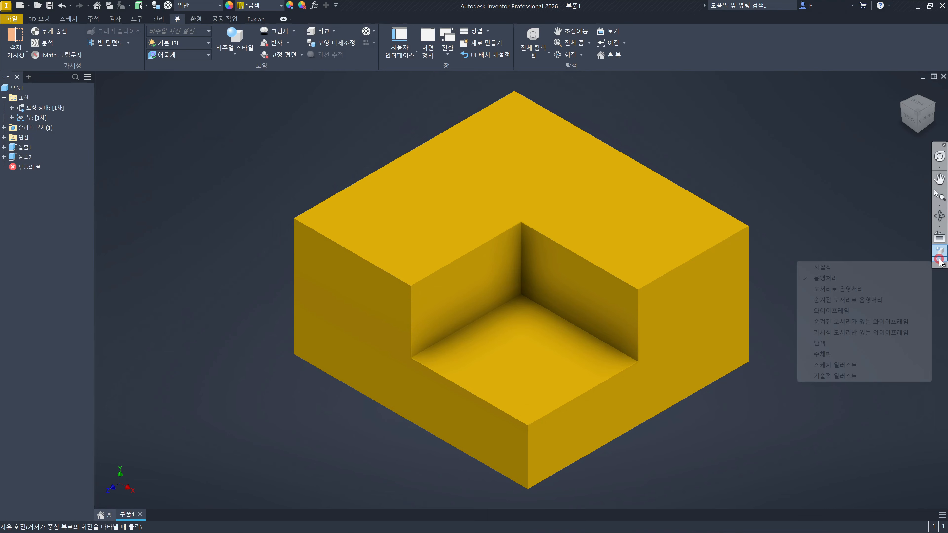
{"action": "left_click", "coordinate": [832, 268]}
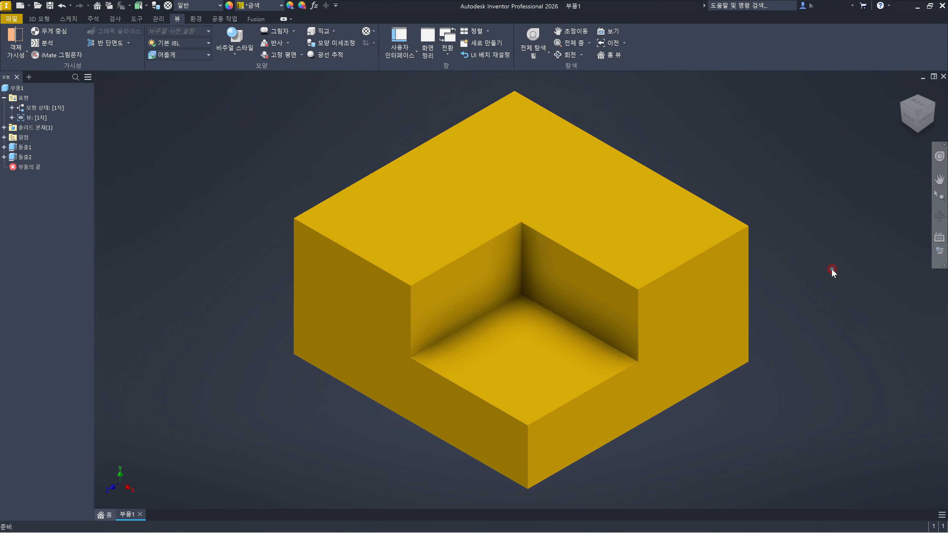
{"action": "left_click", "coordinate": [937, 257]}
{"action": "left_click", "coordinate": [846, 282]}
{"action": "left_click", "coordinate": [945, 260]}
{"action": "left_click", "coordinate": [805, 232]}
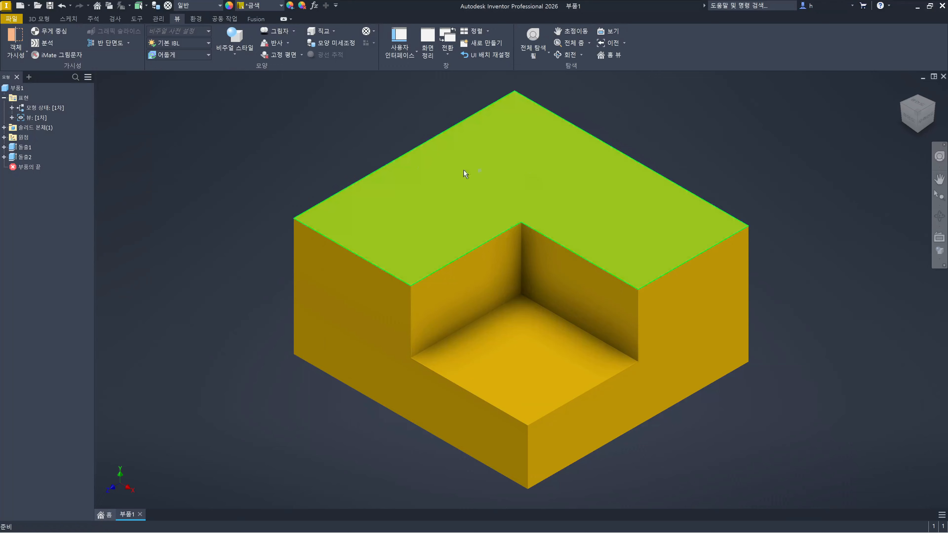
{"action": "left_click", "coordinate": [206, 160]}
{"action": "left_click", "coordinate": [16, 88]}
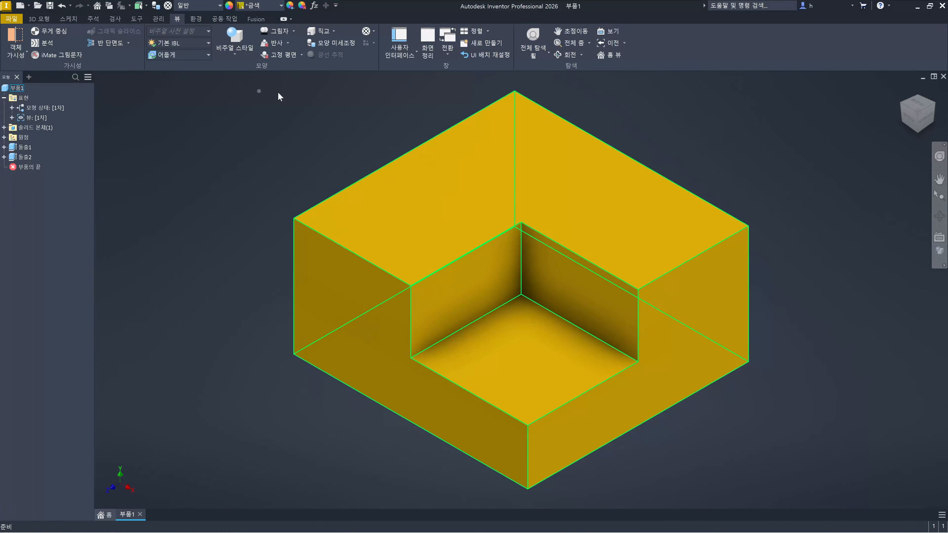
{"action": "left_click", "coordinate": [123, 68]}
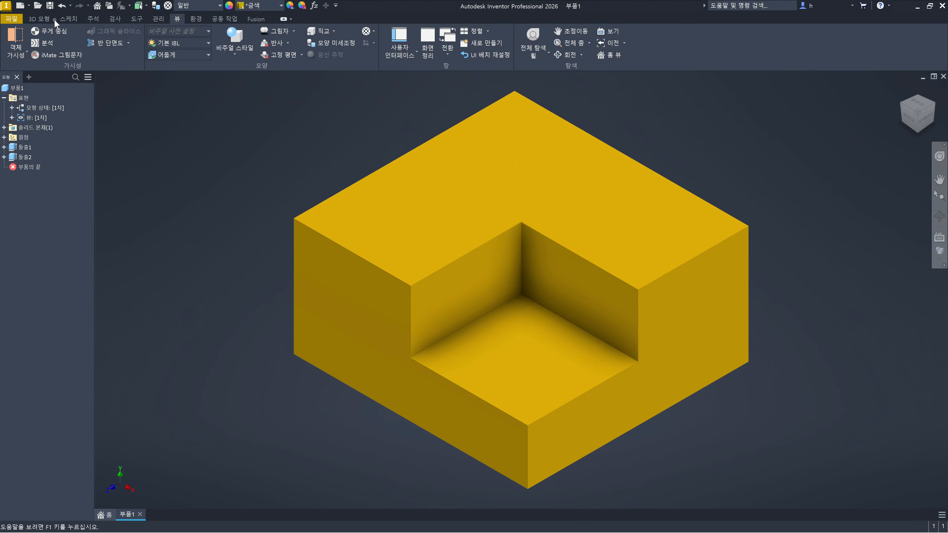
Sketch a center-point circle on the block's top face, in the quadrant diagonally opposite the notch, and finish the sketch
{"action": "left_click", "coordinate": [38, 19]}
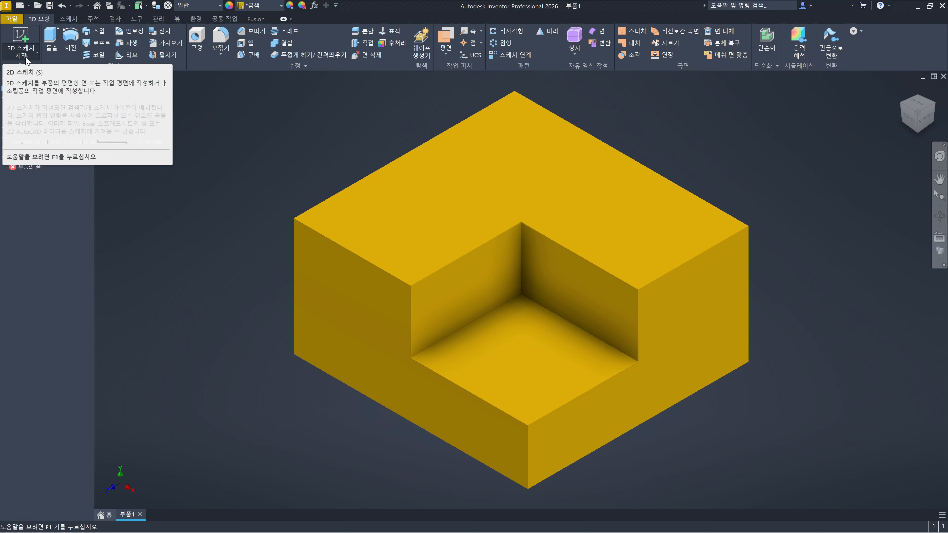
{"action": "left_click", "coordinate": [24, 39]}
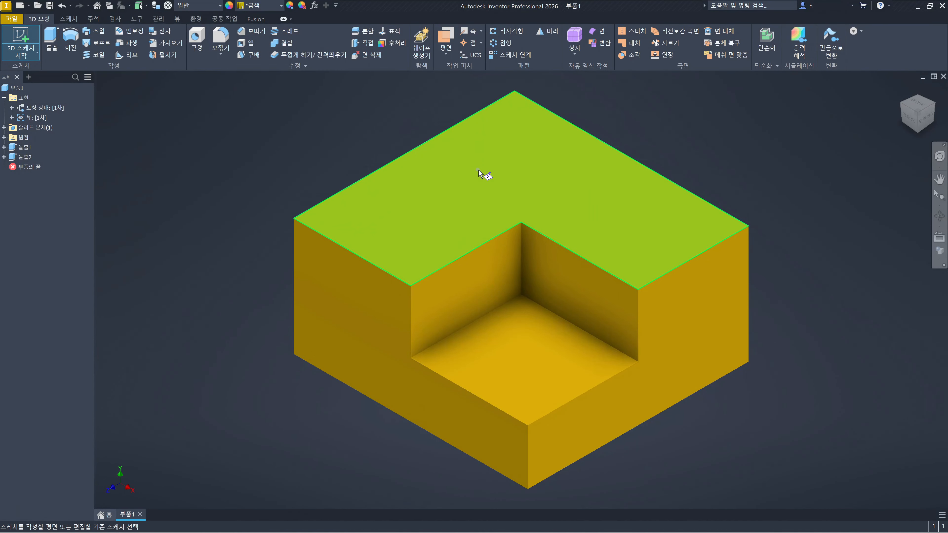
{"action": "left_click", "coordinate": [479, 174]}
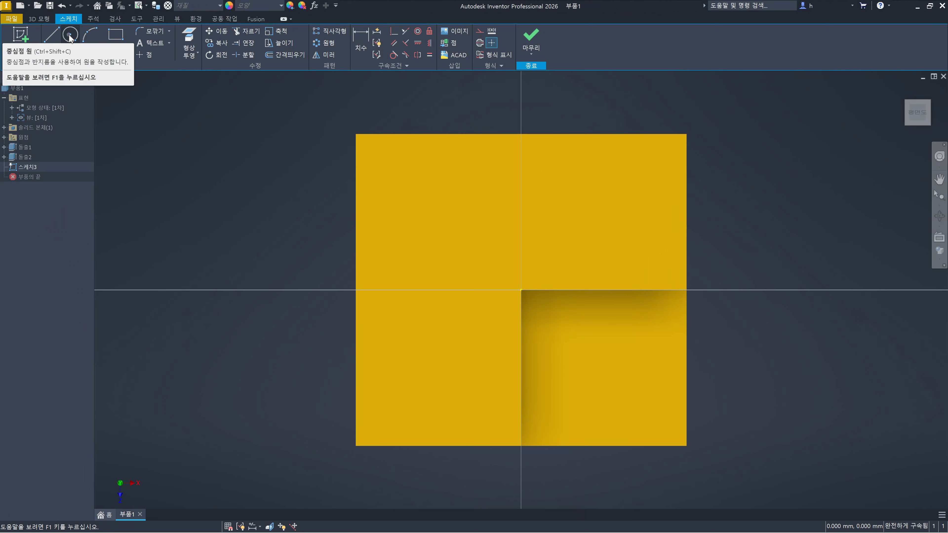
{"action": "left_click", "coordinate": [70, 36]}
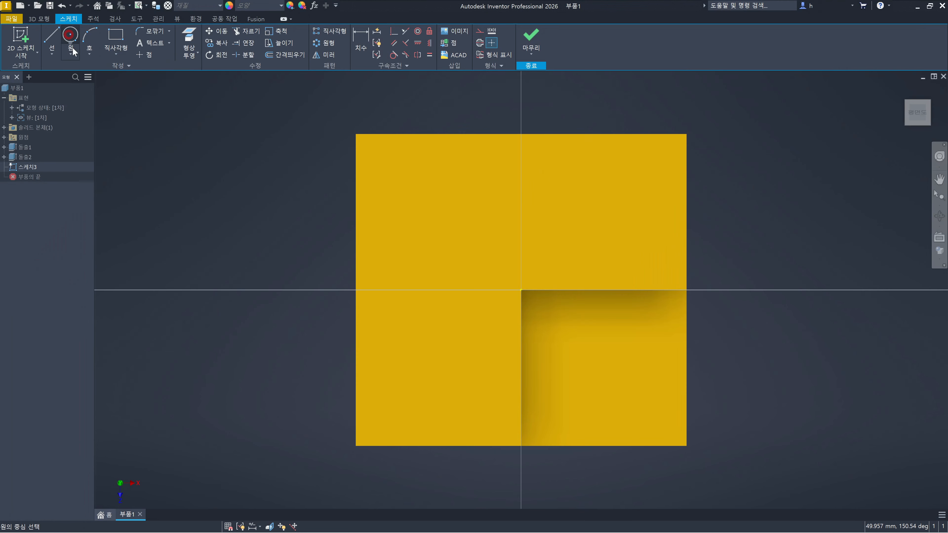
{"action": "left_click", "coordinate": [441, 219]}
{"action": "left_click", "coordinate": [474, 181]}
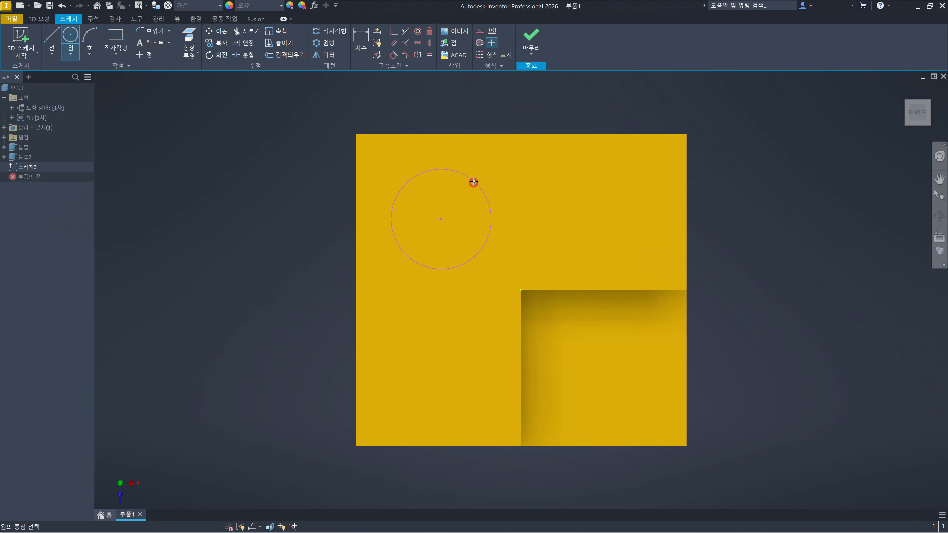
{"action": "left_click", "coordinate": [535, 49]}
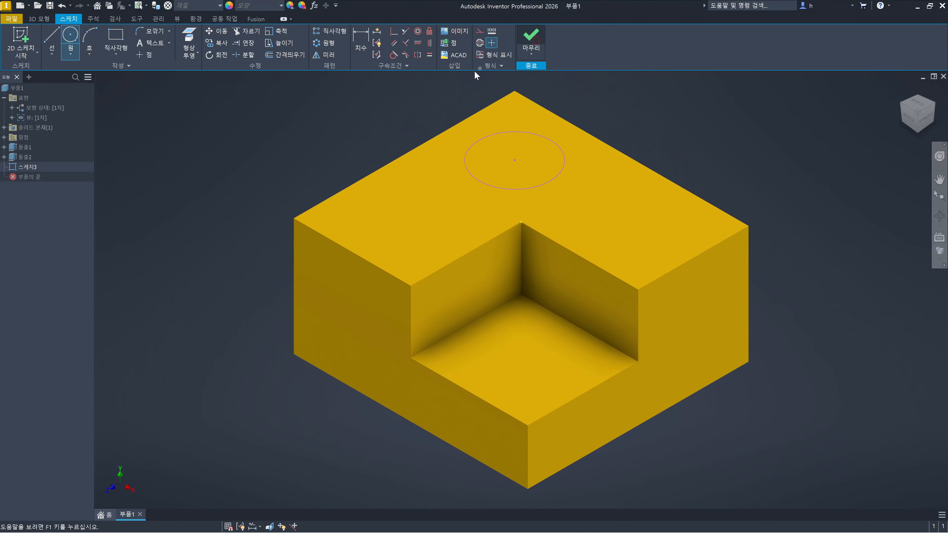
Extrude the circle 8.5 mm upward from the top face, joining it to the block as a cylindrical boss
{"action": "left_click", "coordinate": [52, 41]}
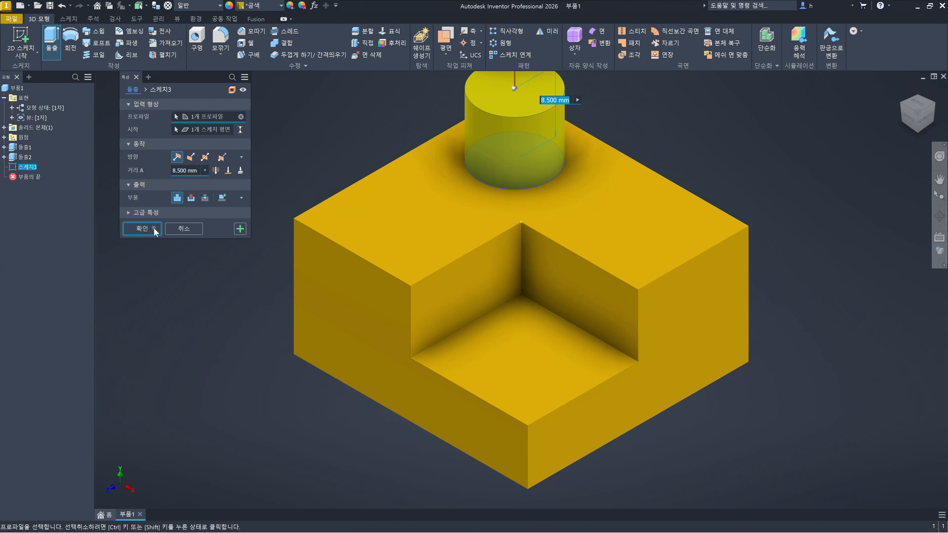
{"action": "left_click", "coordinate": [155, 229]}
{"action": "left_click", "coordinate": [744, 176]}
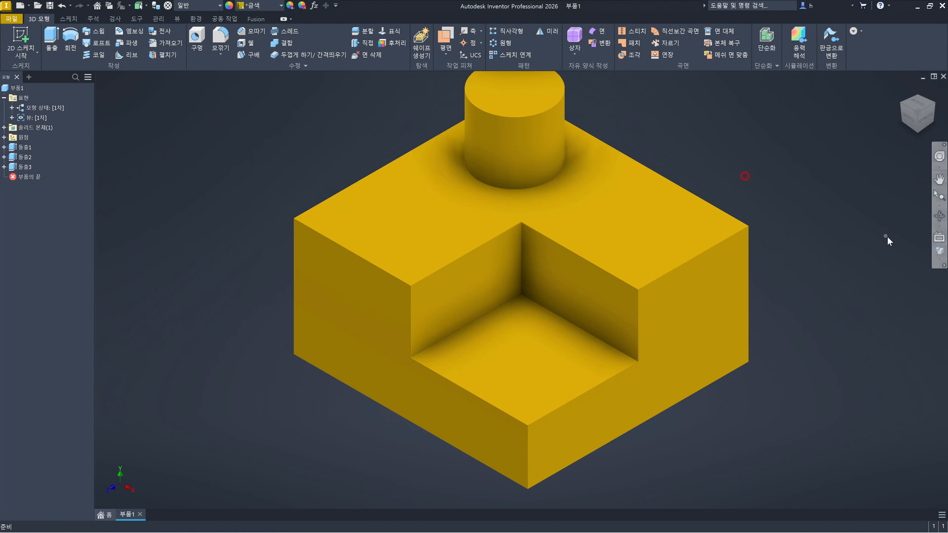
Set the visual style of the block with the cylindrical boss to 사실적 (Realistic)
{"action": "left_click", "coordinate": [937, 260]}
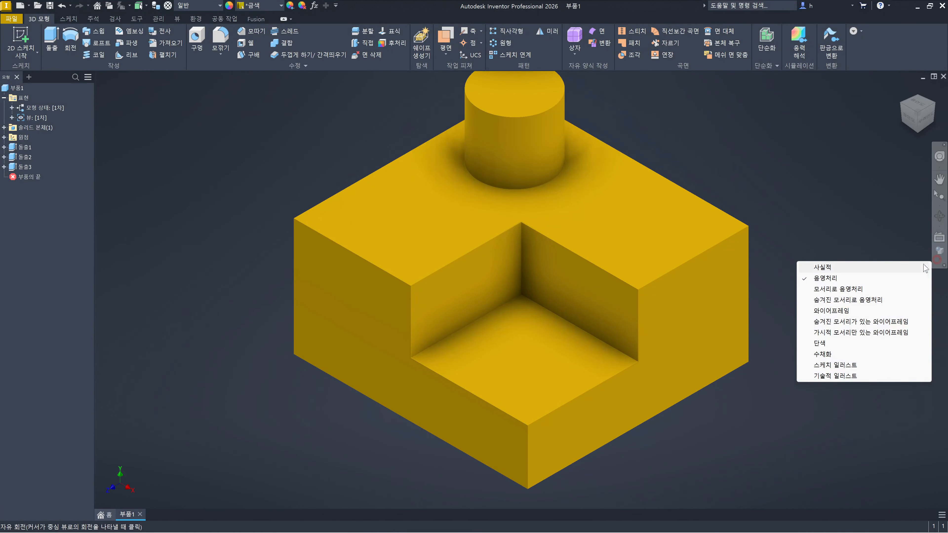
{"action": "left_click", "coordinate": [860, 268]}
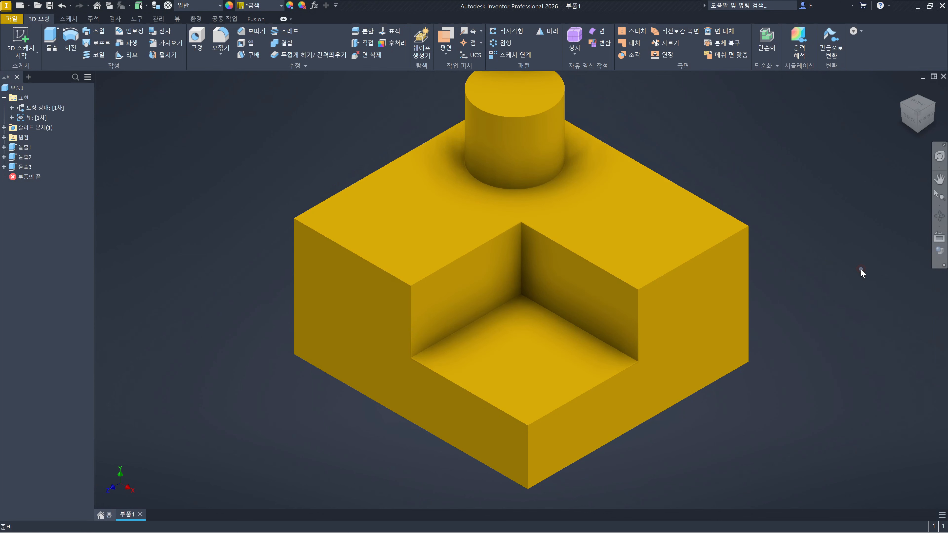
{"action": "scroll", "coordinate": [381, 116], "scroll_direction": "up", "scroll_amount": 5}
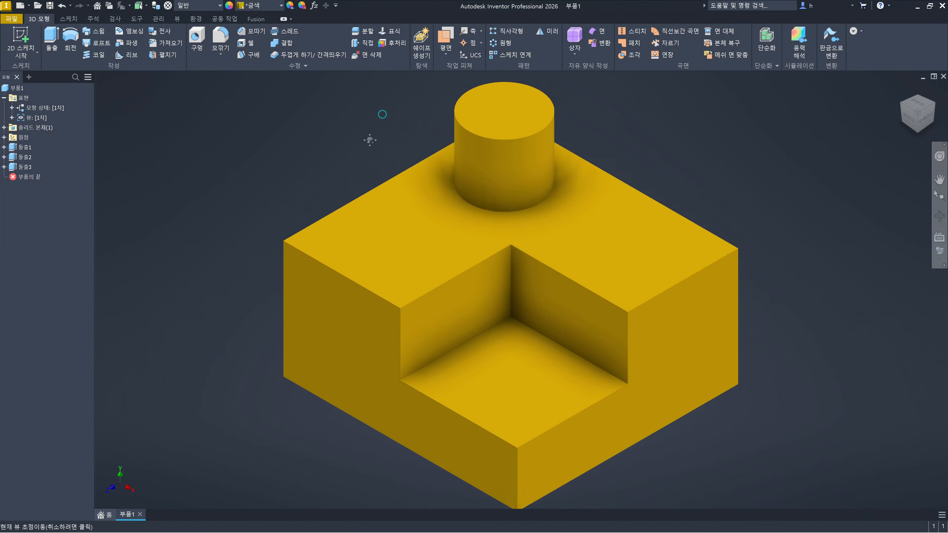
{"action": "scroll", "coordinate": [360, 148], "scroll_direction": "down", "scroll_amount": 5}
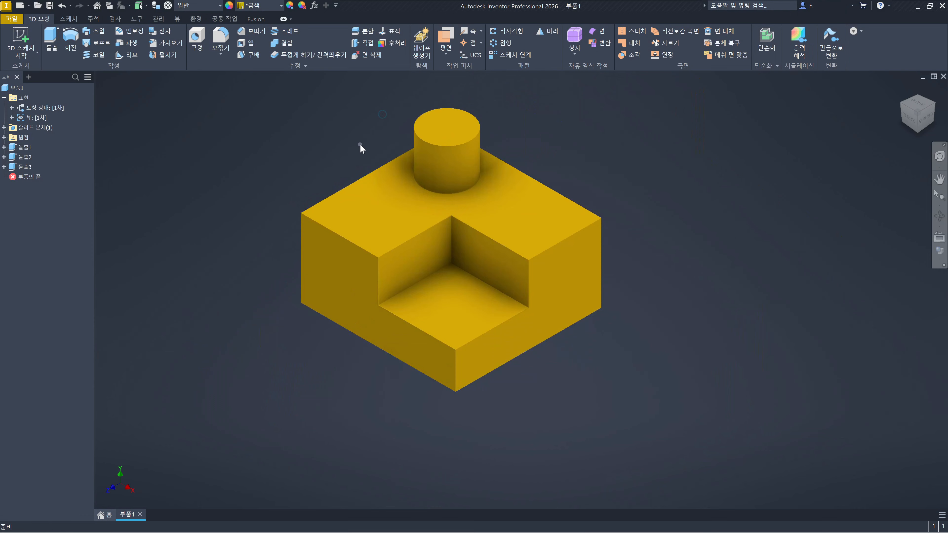
{"action": "scroll", "coordinate": [456, 212], "scroll_direction": "up", "scroll_amount": 3}
{"action": "scroll", "coordinate": [463, 213], "scroll_direction": "down", "scroll_amount": 3}
{"action": "middle_click_drag", "start_coordinate": [479, 216], "coordinate": [428, 210]}
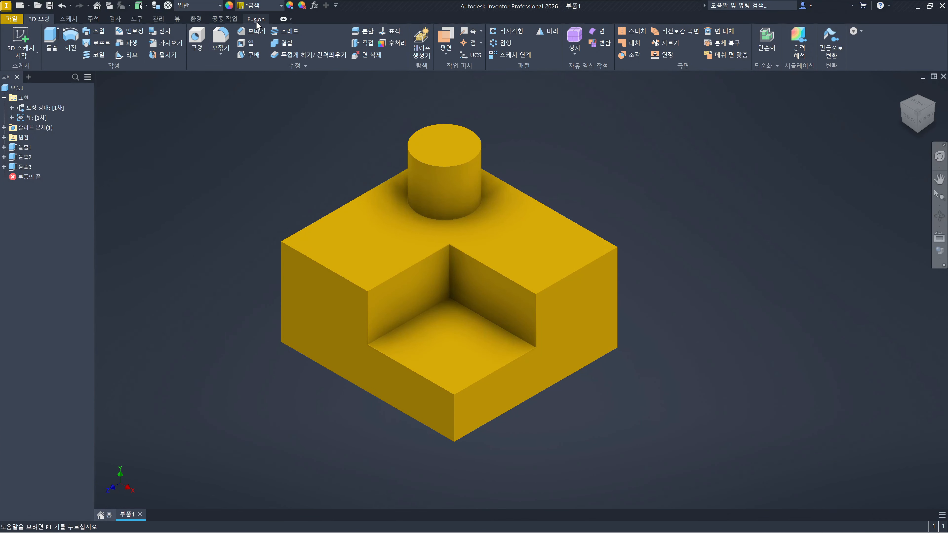
Compare the 사진 부스 and 낡은 창고 lighting styles on the part, then restore 기본 IBL
{"action": "left_click", "coordinate": [181, 21]}
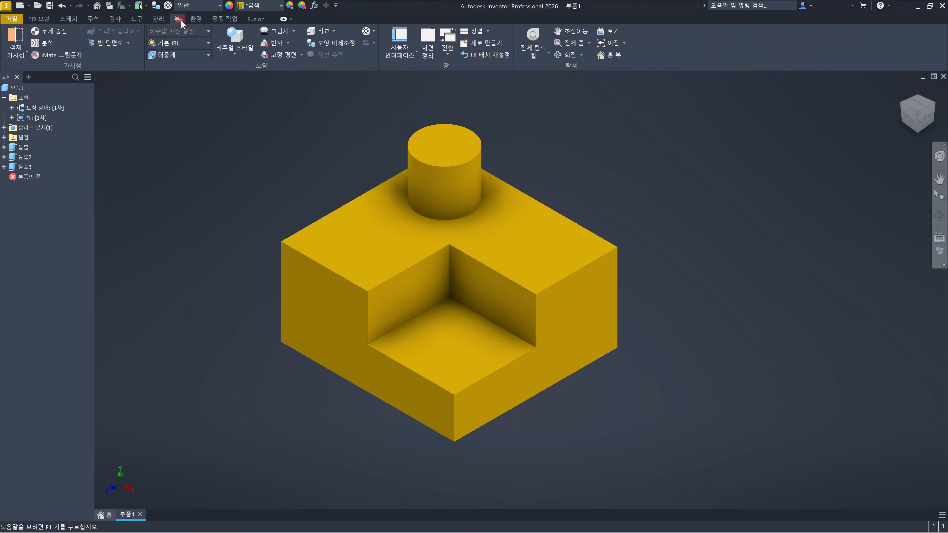
{"action": "left_click", "coordinate": [208, 43]}
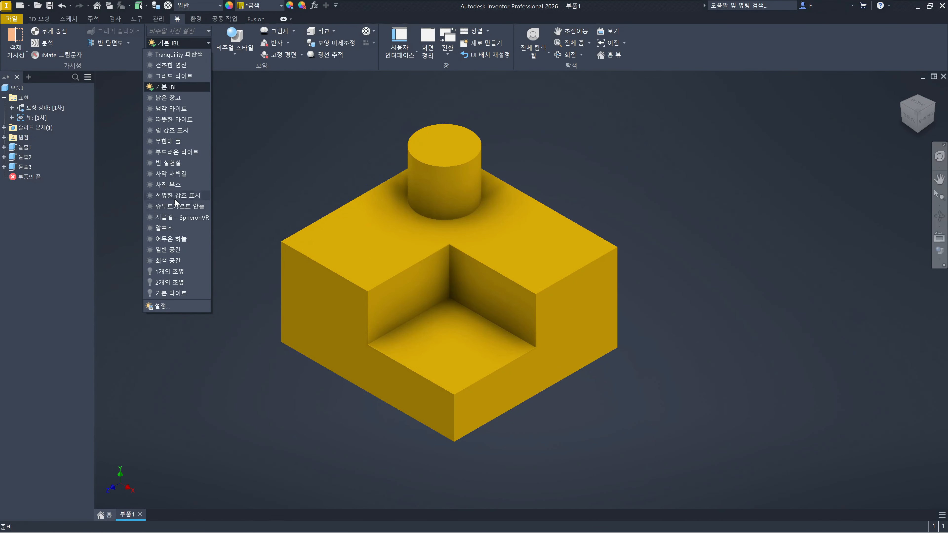
{"action": "left_click", "coordinate": [175, 184]}
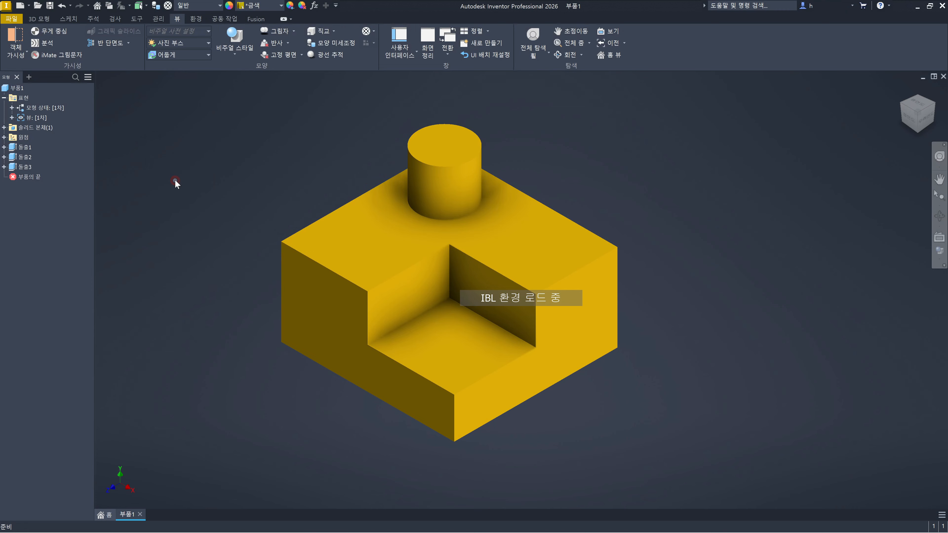
{"action": "left_click", "coordinate": [208, 43]}
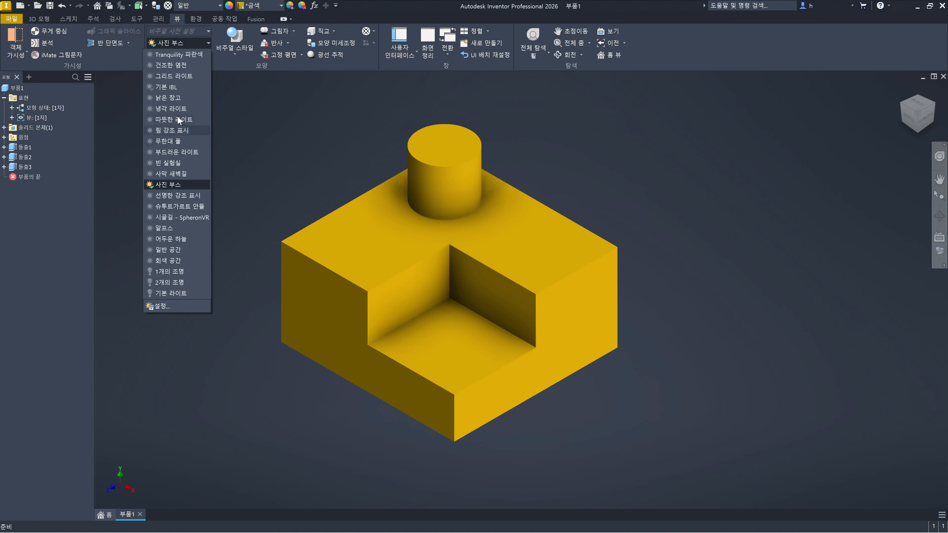
{"action": "left_click", "coordinate": [176, 103]}
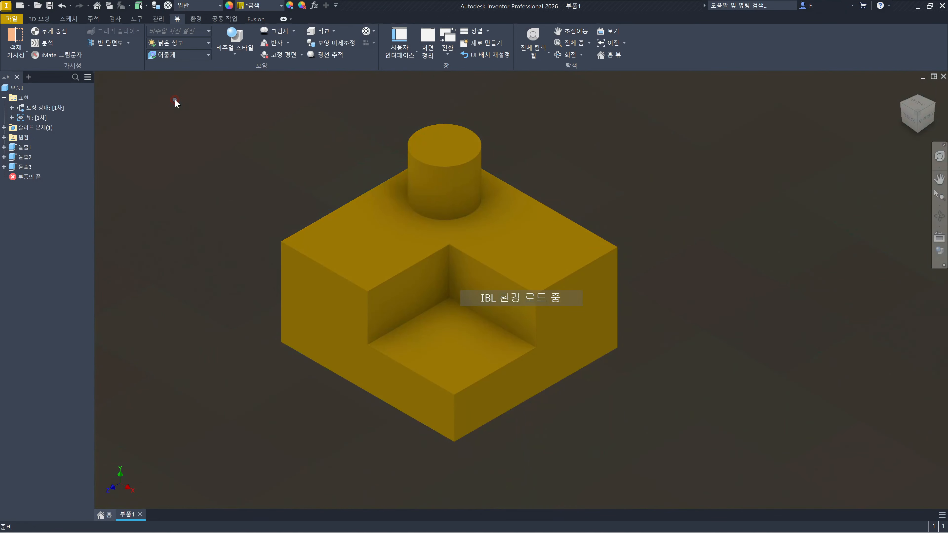
{"action": "left_click", "coordinate": [195, 42]}
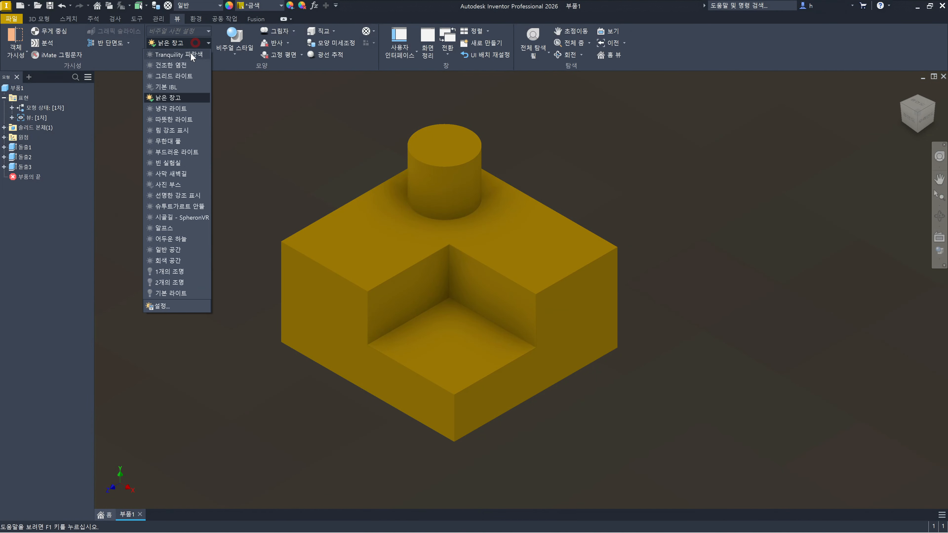
{"action": "left_click", "coordinate": [174, 87]}
{"action": "left_click", "coordinate": [245, 54]}
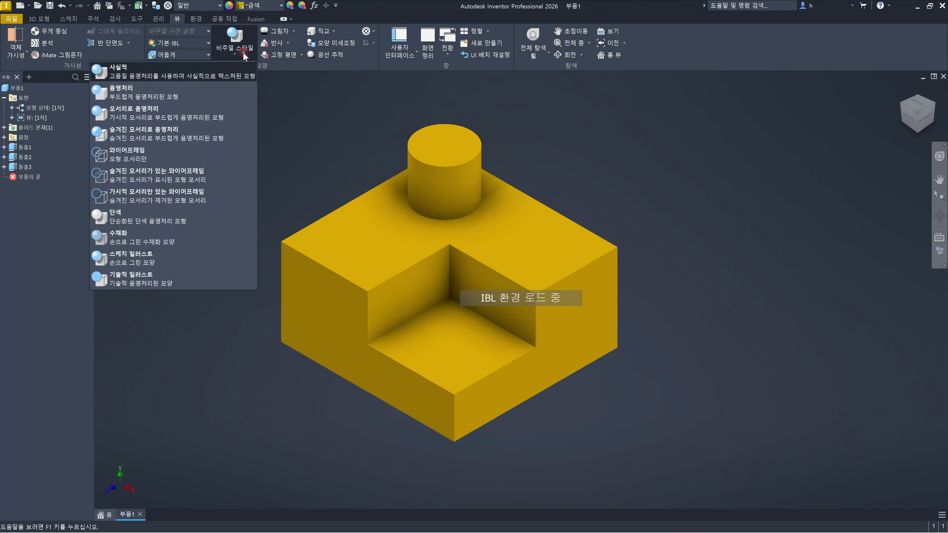
{"action": "left_click", "coordinate": [242, 52]}
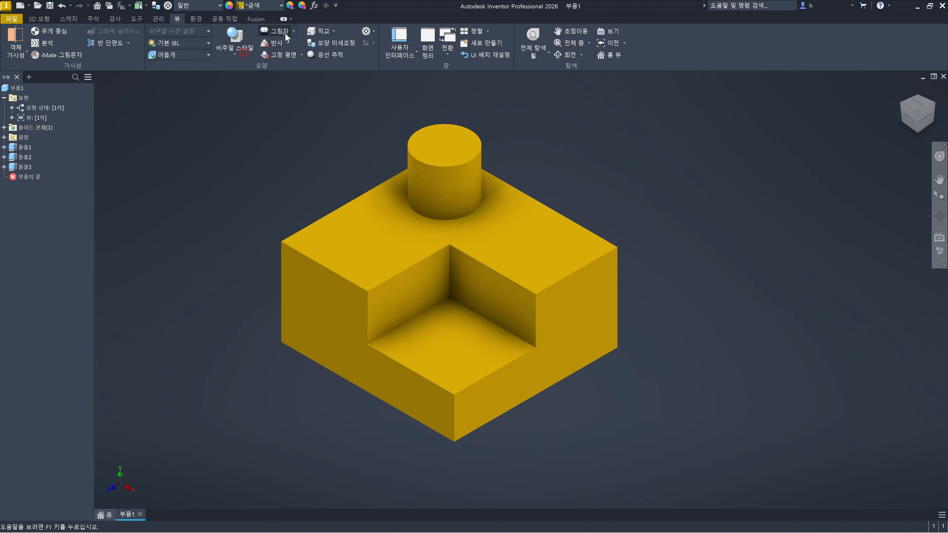
{"action": "left_click", "coordinate": [295, 31]}
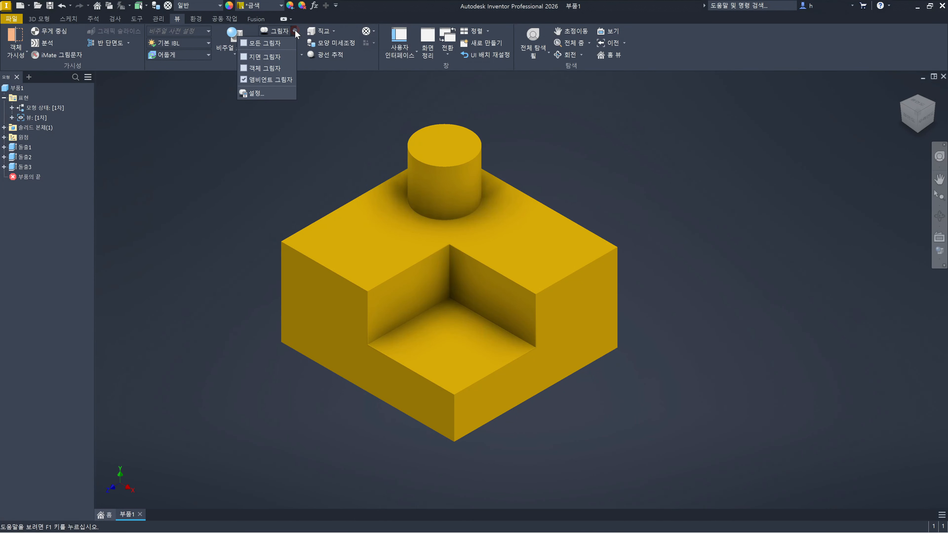
{"action": "left_click", "coordinate": [295, 32]}
{"action": "left_click", "coordinate": [295, 31]}
{"action": "left_click", "coordinate": [292, 30]}
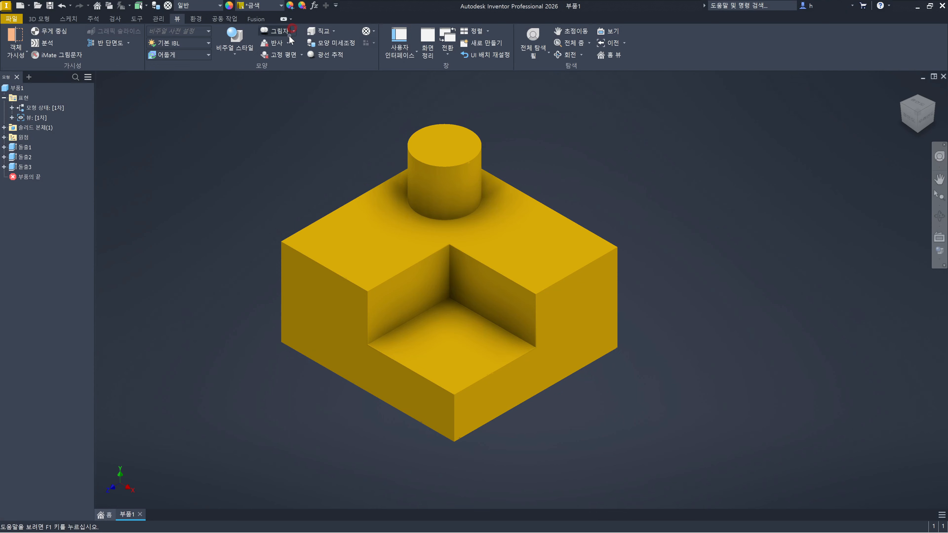
{"action": "left_click", "coordinate": [642, 193]}
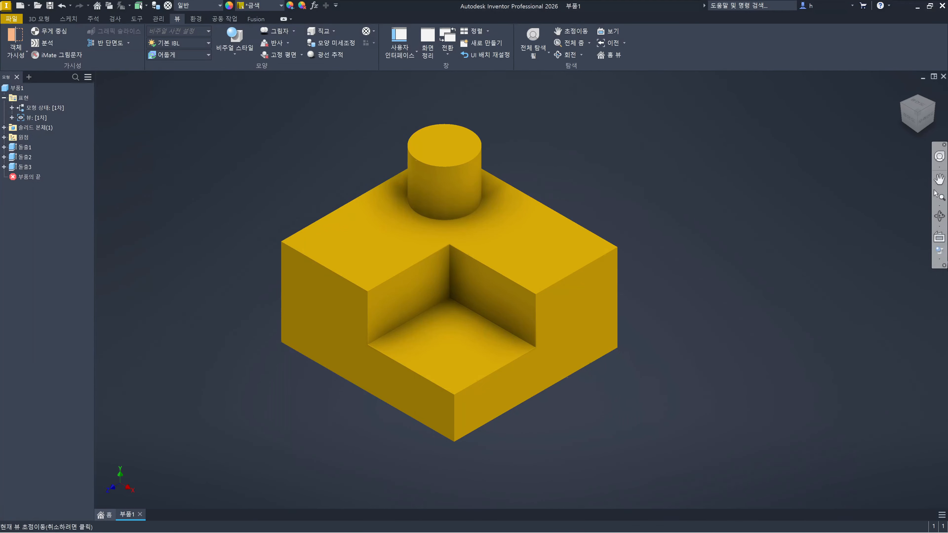
Switch the part's visual style to 음영처리 (Shaded), then to 모서리로 음영처리 (Shaded with Edges)
{"action": "left_click", "coordinate": [942, 263]}
{"action": "left_click", "coordinate": [833, 278]}
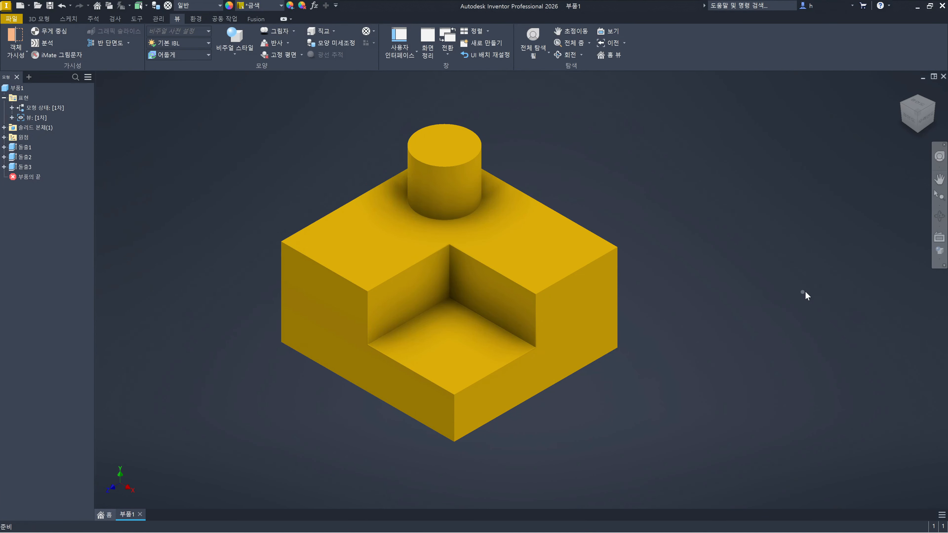
{"action": "left_click", "coordinate": [941, 258]}
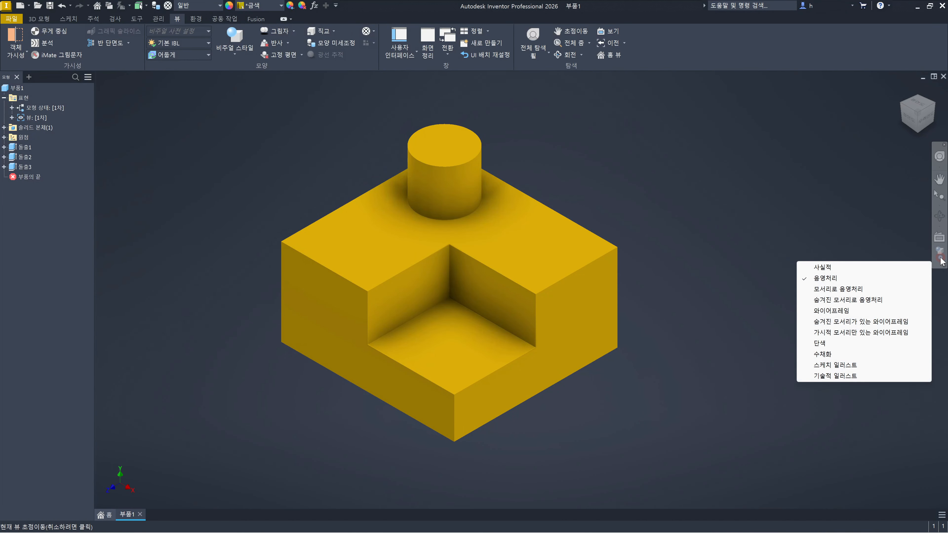
{"action": "left_click", "coordinate": [851, 291]}
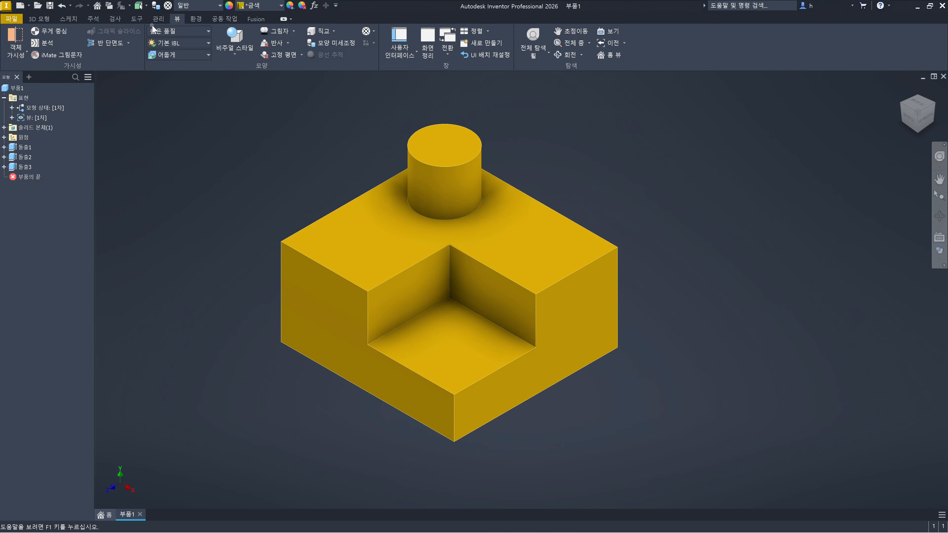
Change the part's appearance to 기본값 (Default)
{"action": "left_click", "coordinate": [42, 21]}
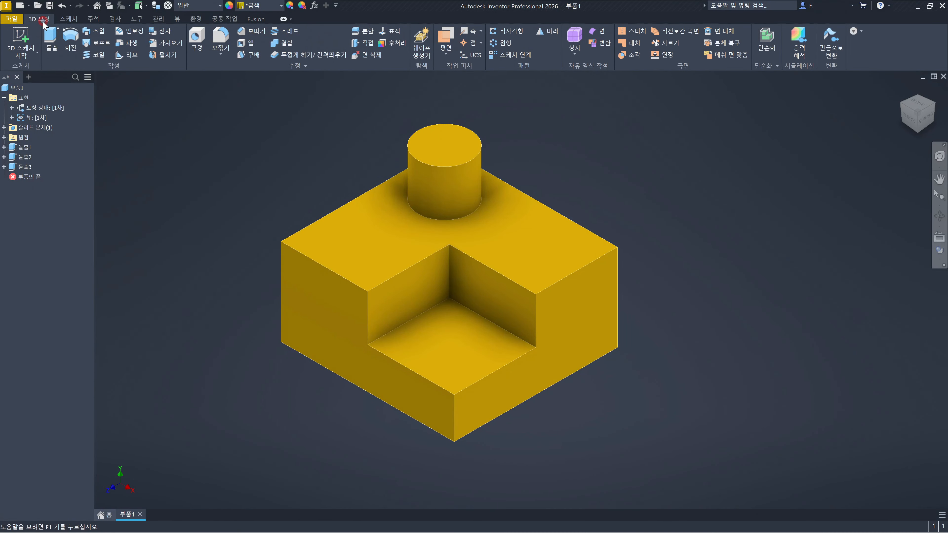
{"action": "left_click", "coordinate": [279, 6]}
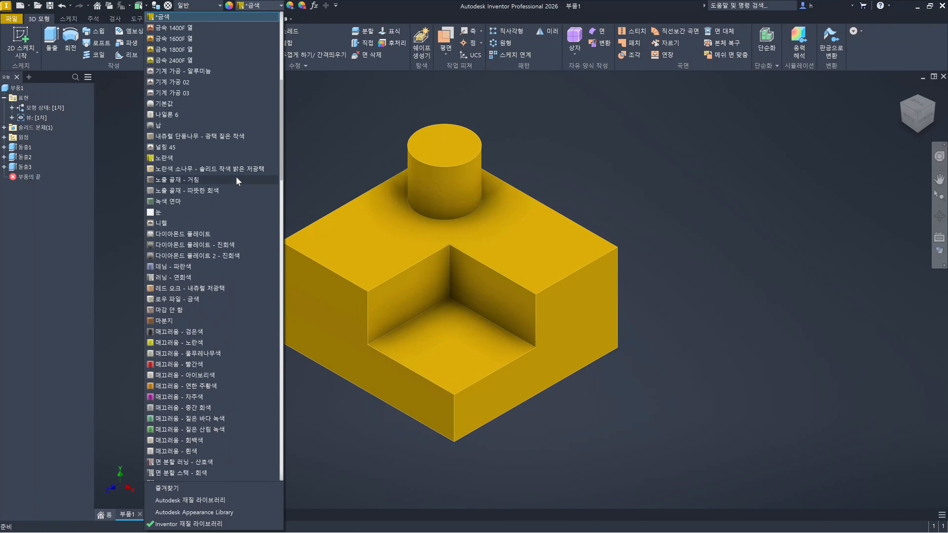
{"action": "left_click", "coordinate": [194, 103]}
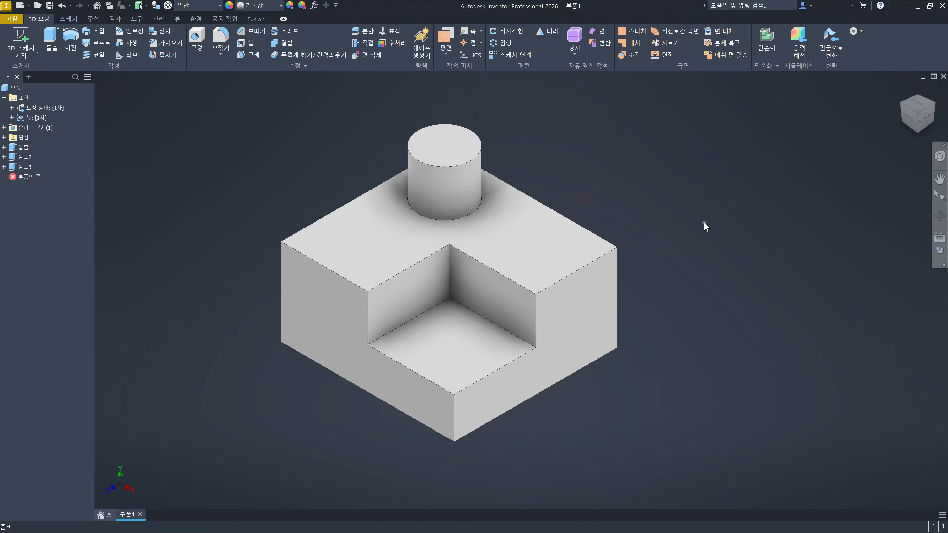
Cycle the part's visual style through 숨겨진 모서리로 음영처리, 와이어프레임, 숨겨진 모서리가 있는 와이어프레임 and 가시적 모서리만 있는 와이어프레임
{"action": "left_click", "coordinate": [939, 261]}
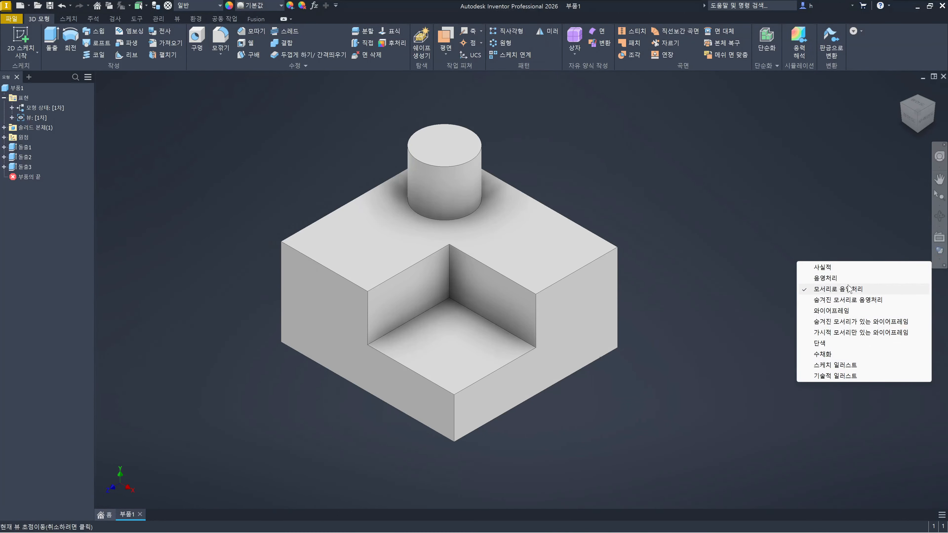
{"action": "left_click", "coordinate": [849, 301]}
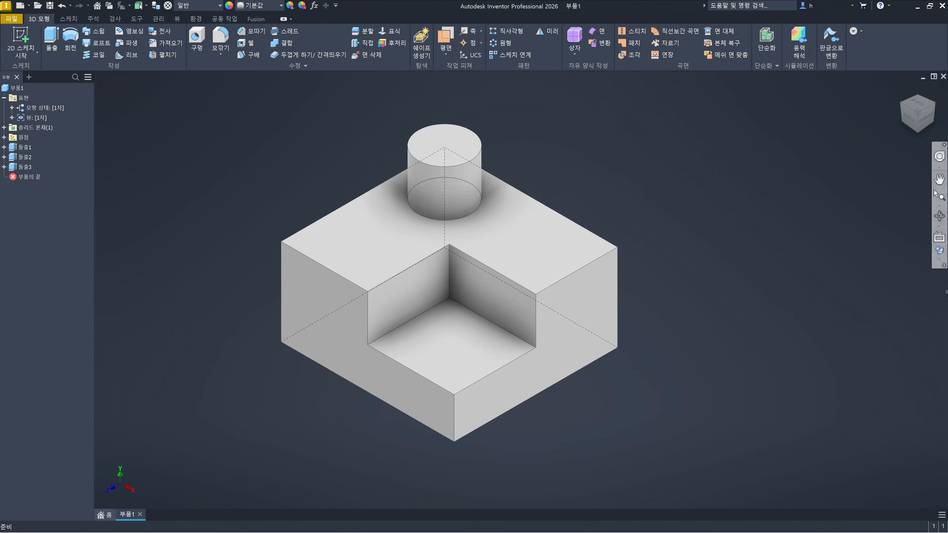
{"action": "left_click", "coordinate": [936, 259]}
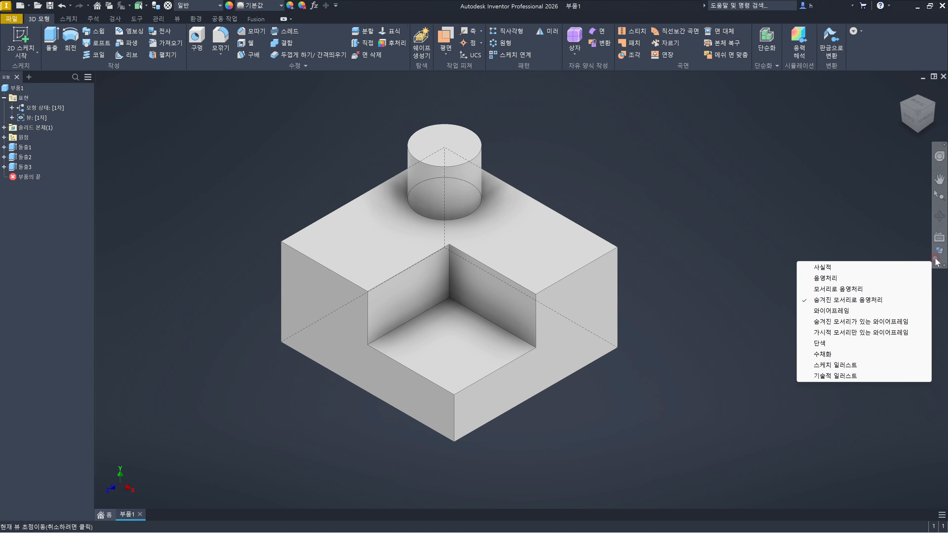
{"action": "left_click", "coordinate": [821, 310]}
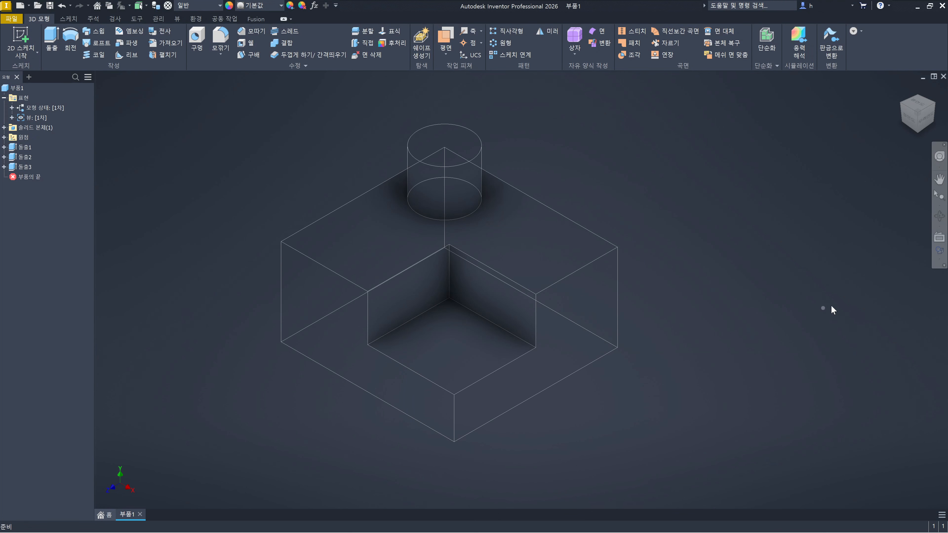
{"action": "left_click", "coordinate": [941, 263]}
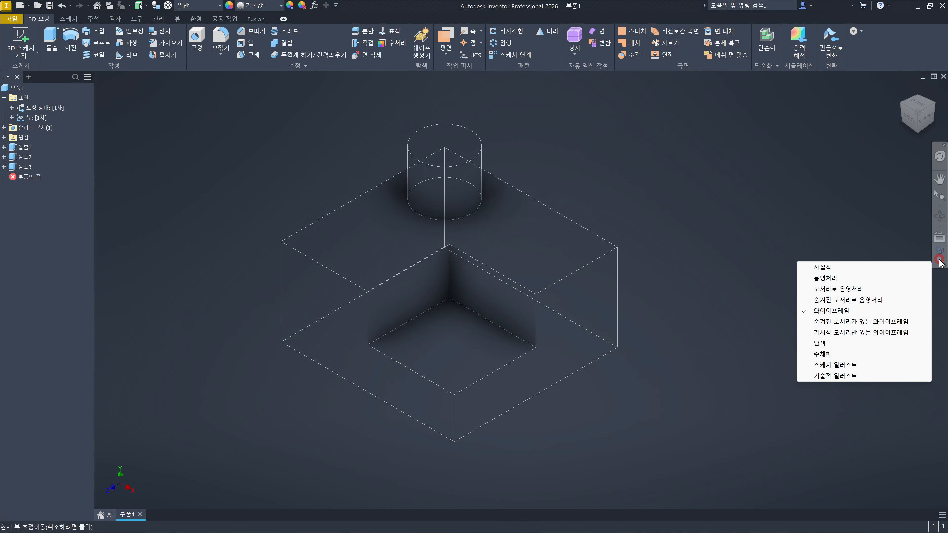
{"action": "left_click", "coordinate": [841, 321]}
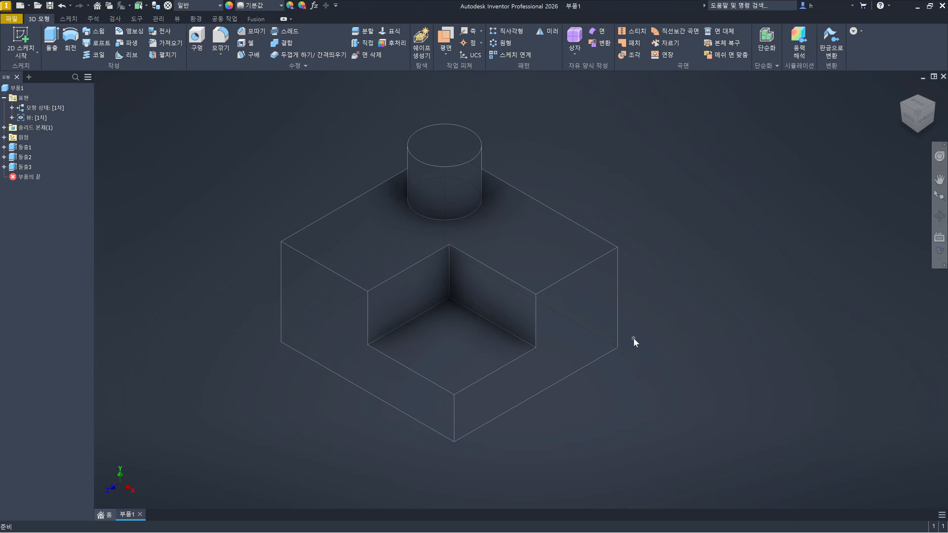
{"action": "left_click", "coordinate": [940, 261]}
{"action": "left_click", "coordinate": [842, 333]}
Preview the 단색, 수채화, 스케치 일러스트 and 기술적 일러스트 visual styles on the part, and return it to 모서리로 음영처리 (Shaded with Edges)
{"action": "left_click", "coordinate": [938, 257]}
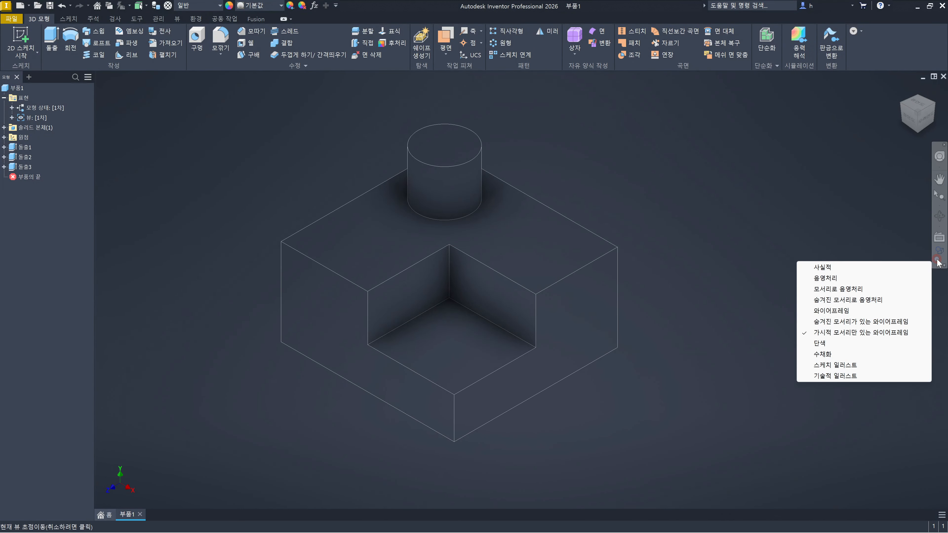
{"action": "left_click", "coordinate": [845, 343]}
{"action": "left_click", "coordinate": [939, 259]}
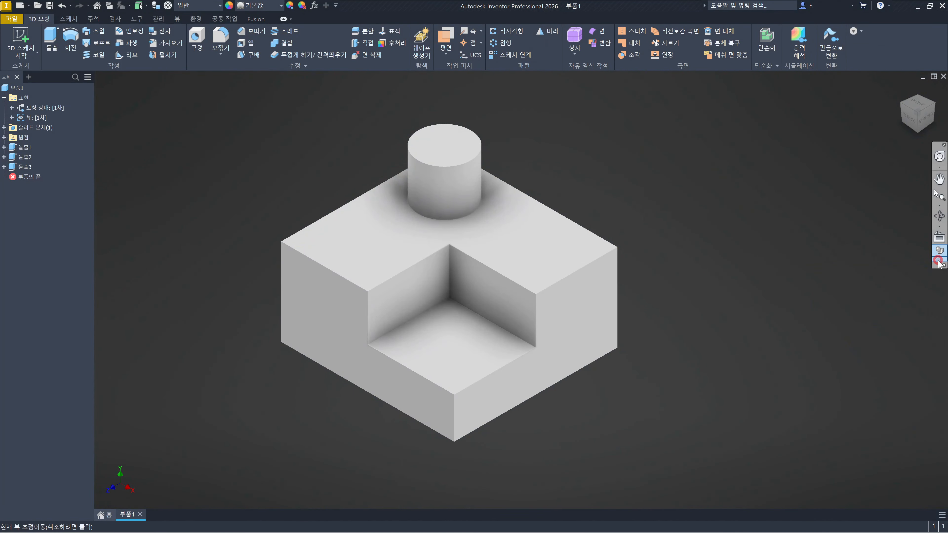
{"action": "left_click", "coordinate": [829, 354]}
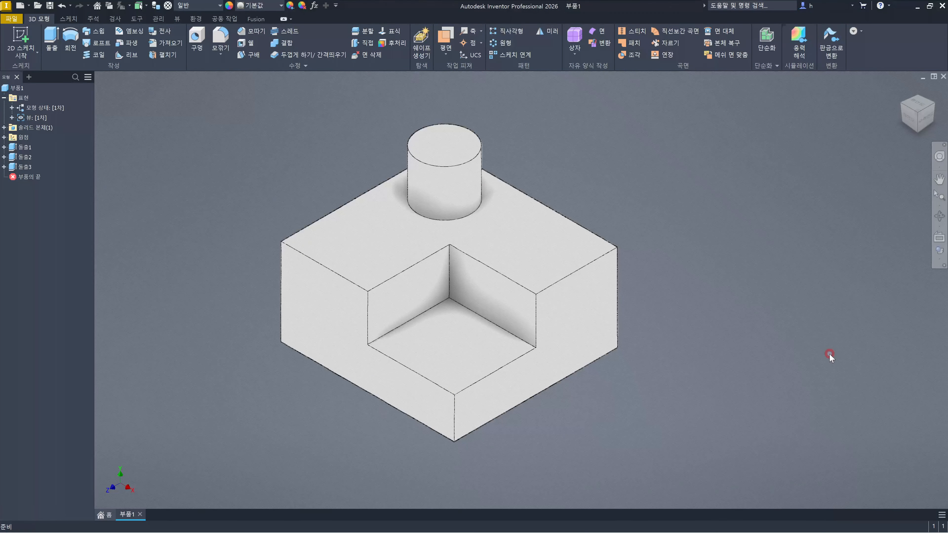
{"action": "left_click", "coordinate": [939, 261]}
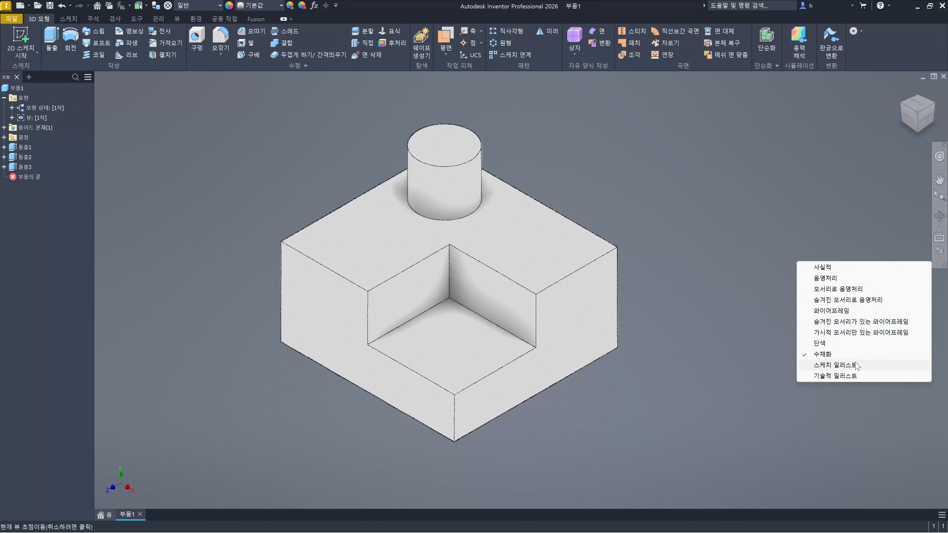
{"action": "left_click", "coordinate": [854, 365]}
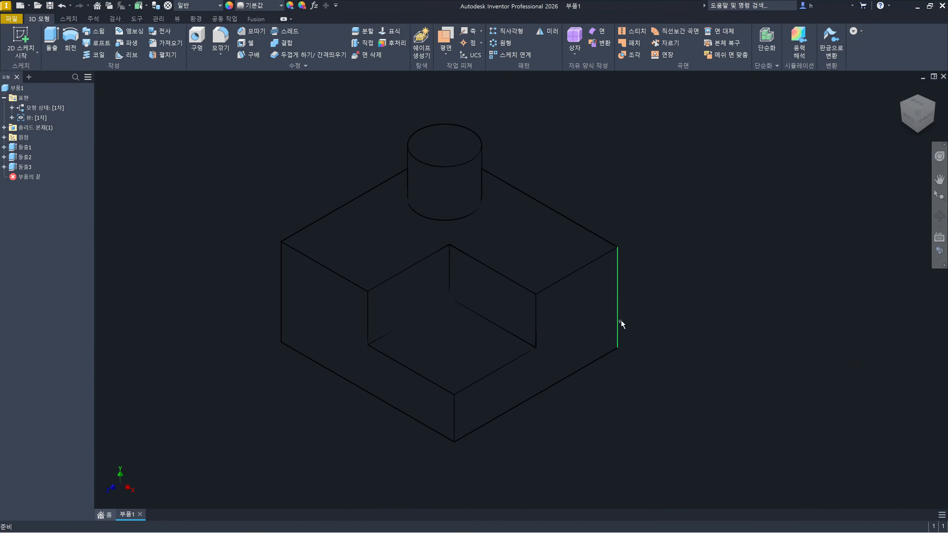
{"action": "left_click", "coordinate": [937, 263]}
{"action": "left_click", "coordinate": [829, 375]}
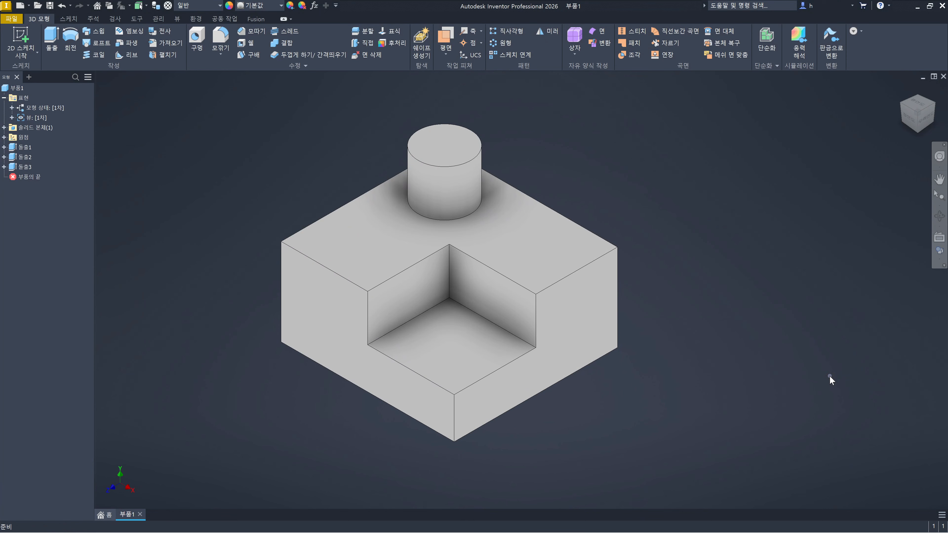
{"action": "left_click", "coordinate": [941, 258]}
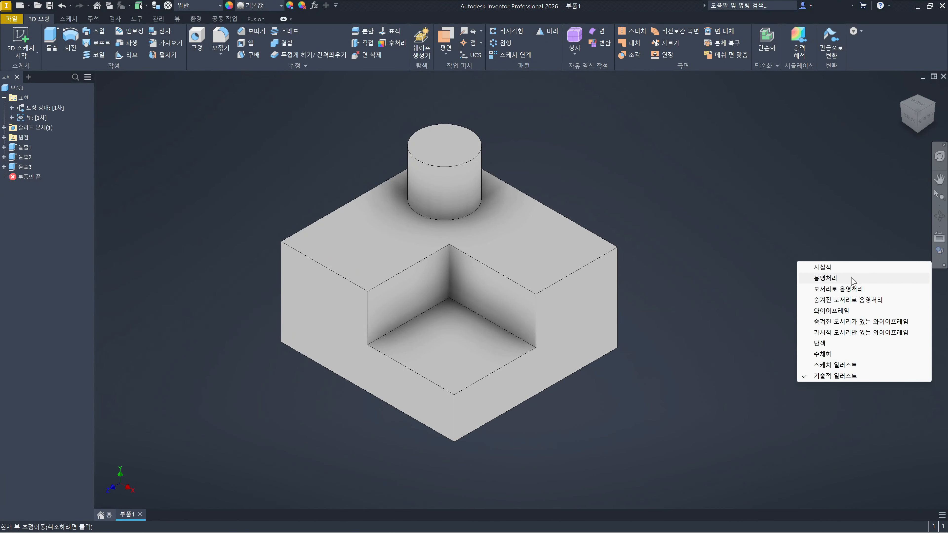
{"action": "left_click", "coordinate": [843, 288]}
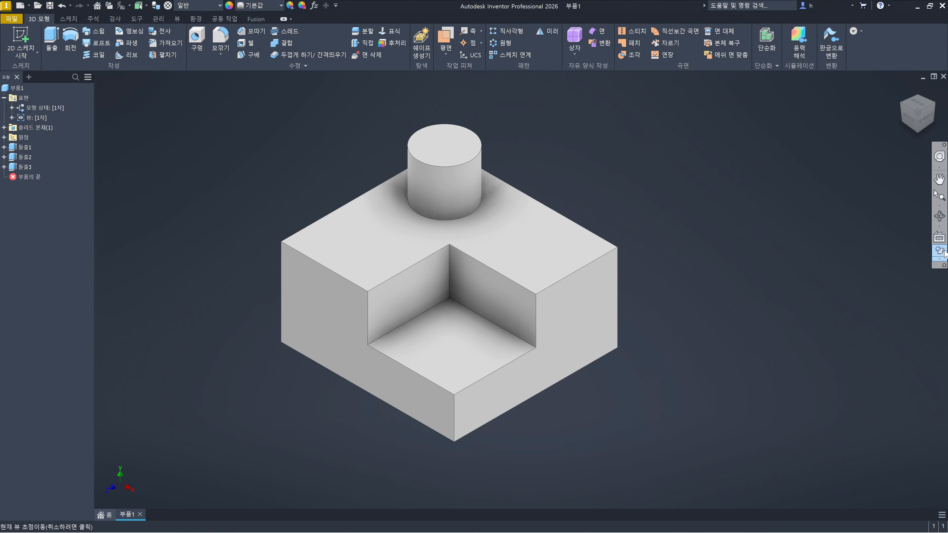
Compare the 숨겨진 모서리가 있는 와이어프레임 and 숨겨진 모서리로 음영처리 visual styles on the part, and restore 모서리로 음영처리
{"action": "left_click", "coordinate": [938, 260]}
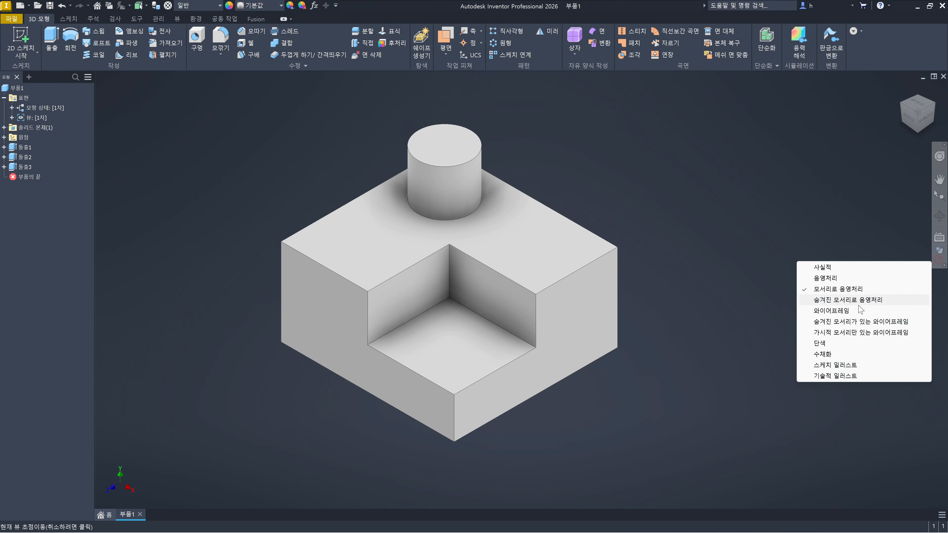
{"action": "left_click", "coordinate": [865, 322]}
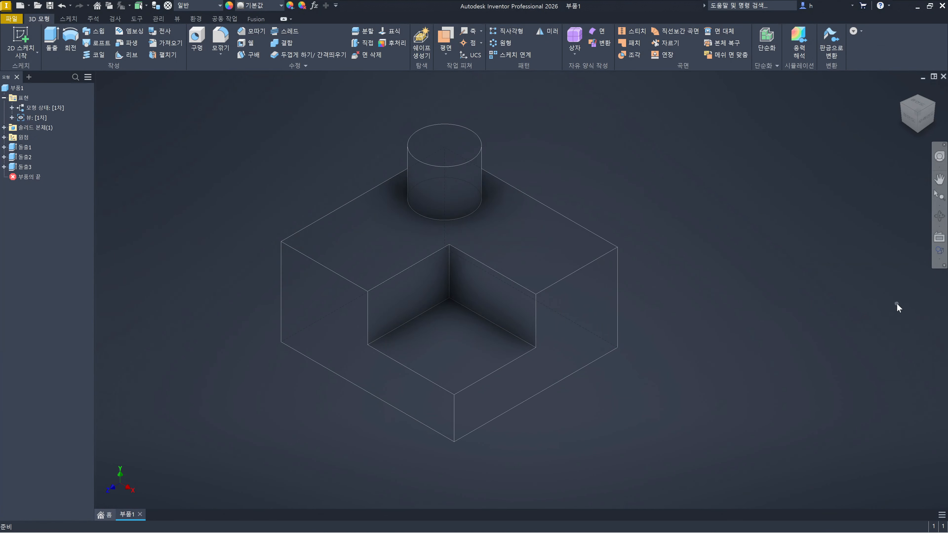
{"action": "left_click", "coordinate": [941, 259]}
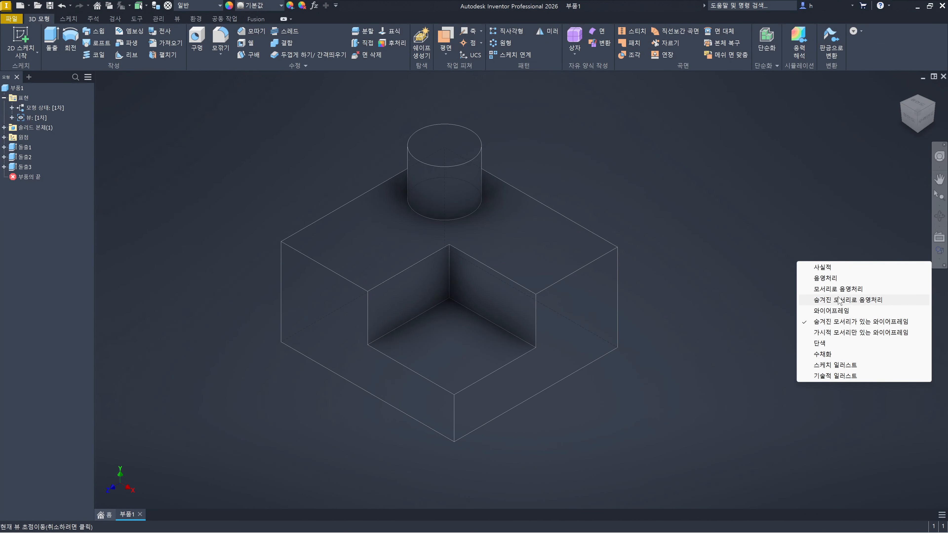
{"action": "left_click", "coordinate": [838, 302]}
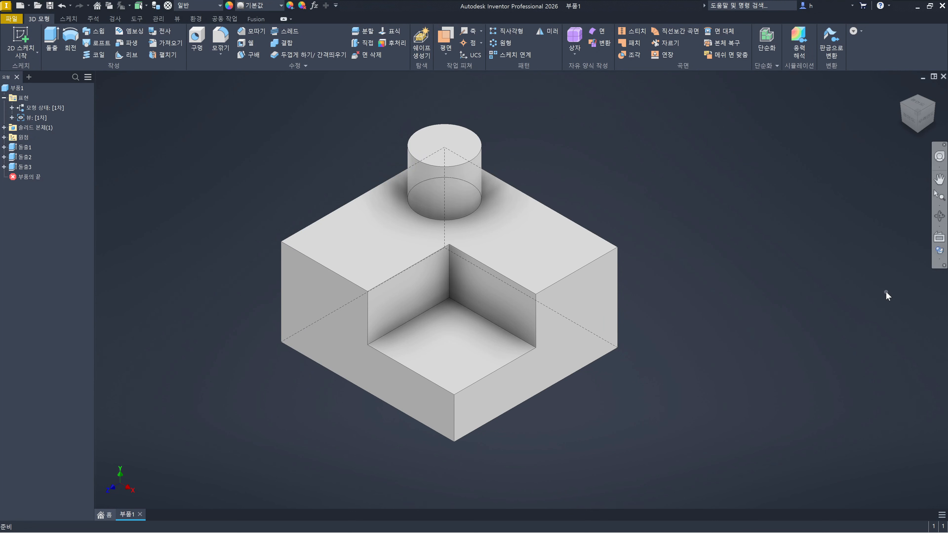
{"action": "left_click", "coordinate": [942, 264]}
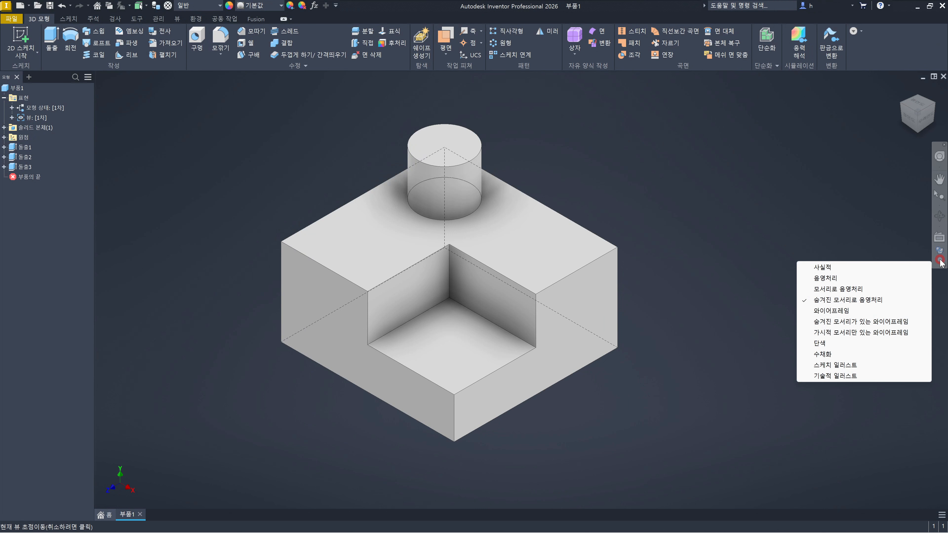
{"action": "left_click", "coordinate": [845, 289]}
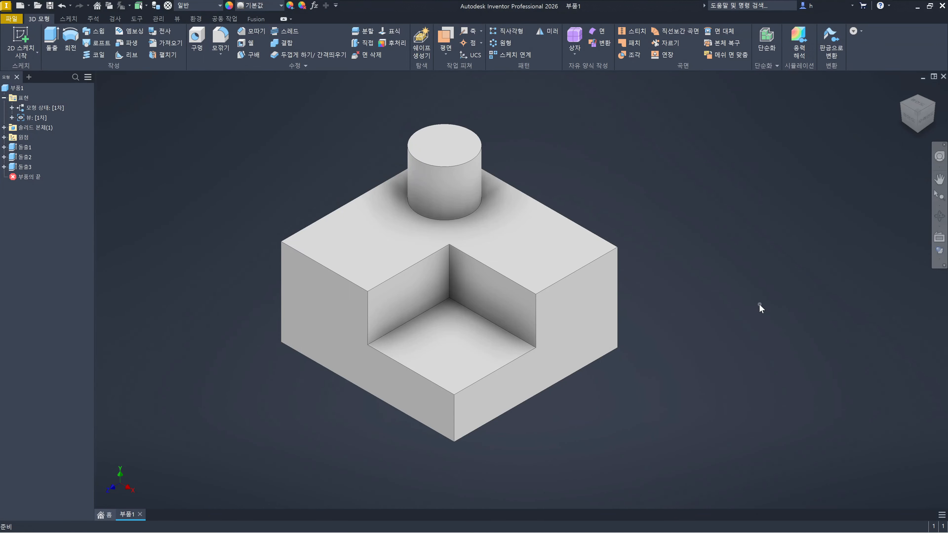
{"action": "middle_click_drag", "start_coordinate": [716, 314], "coordinate": [800, 323]}
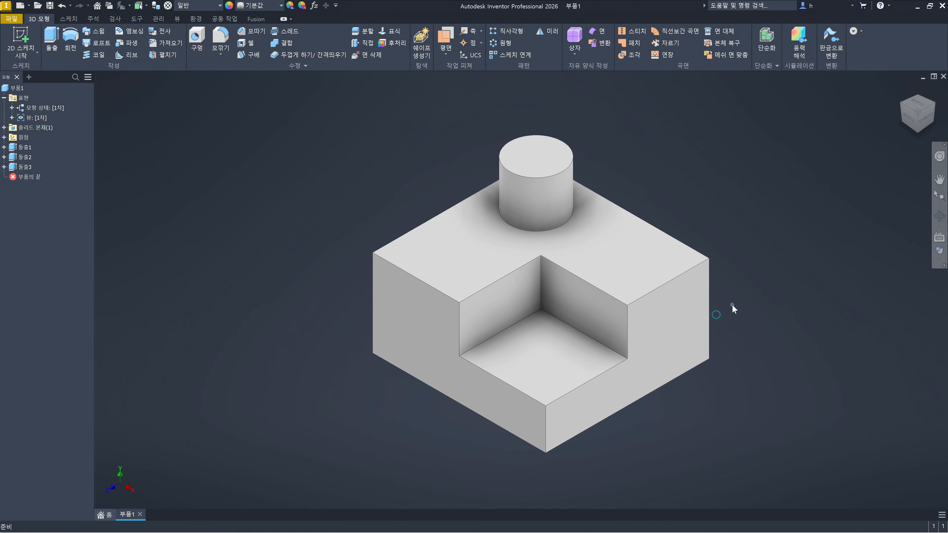
{"action": "left_click", "coordinate": [744, 222]}
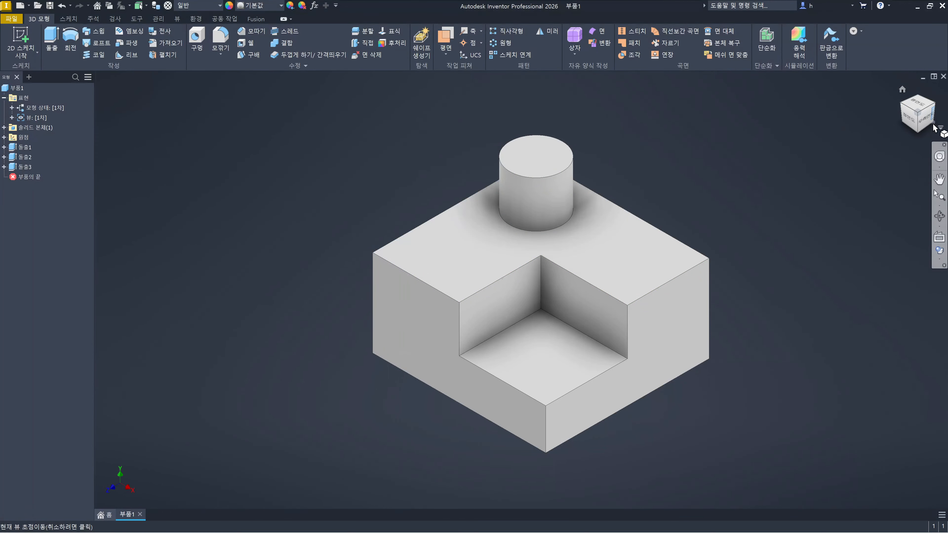
{"action": "left_click", "coordinate": [841, 163]}
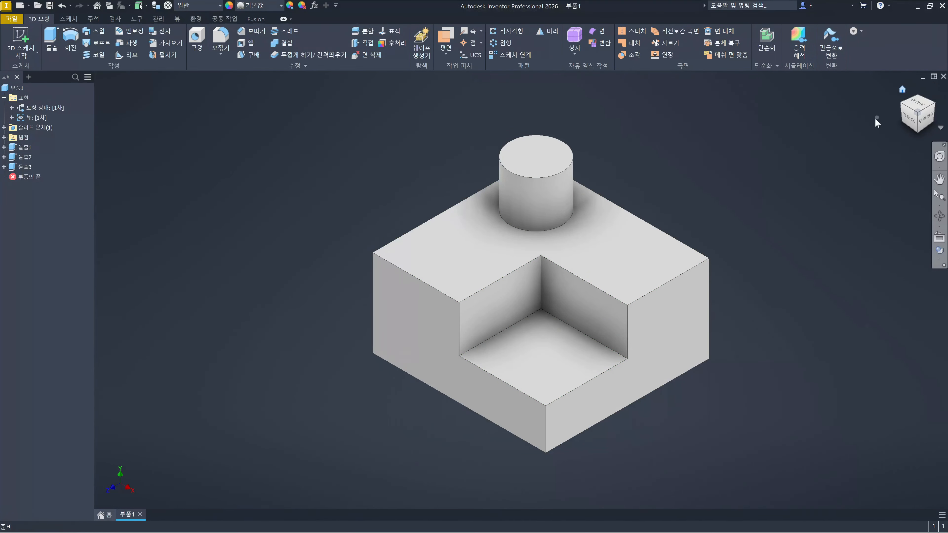
{"action": "left_click", "coordinate": [830, 152]}
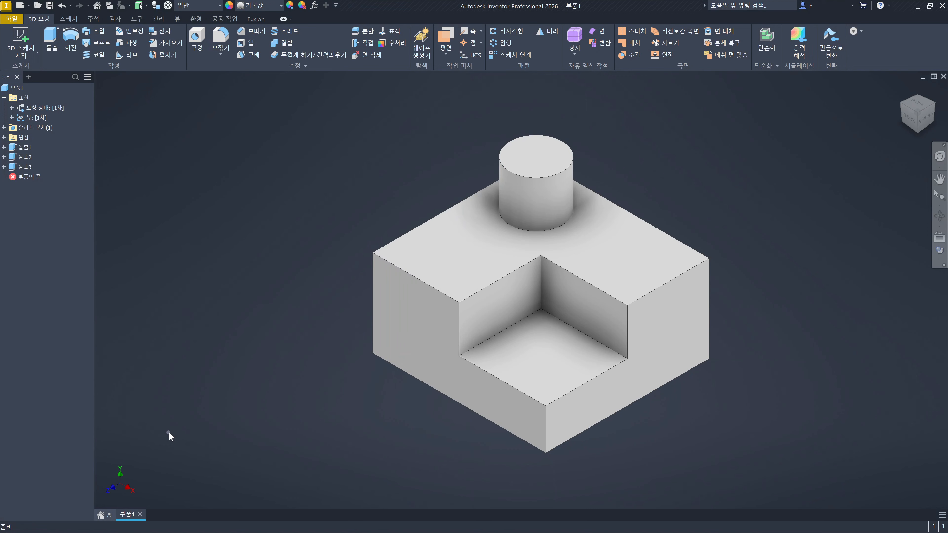
Orient the model to the flat underside of the block, set this current view as the front view, and return to an isometric view
{"action": "left_click", "coordinate": [910, 125]}
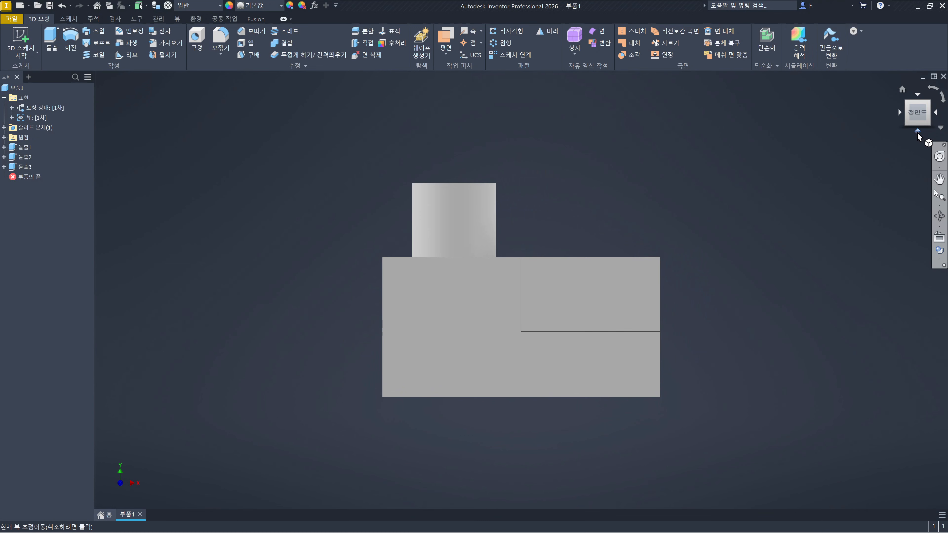
{"action": "left_click", "coordinate": [918, 131]}
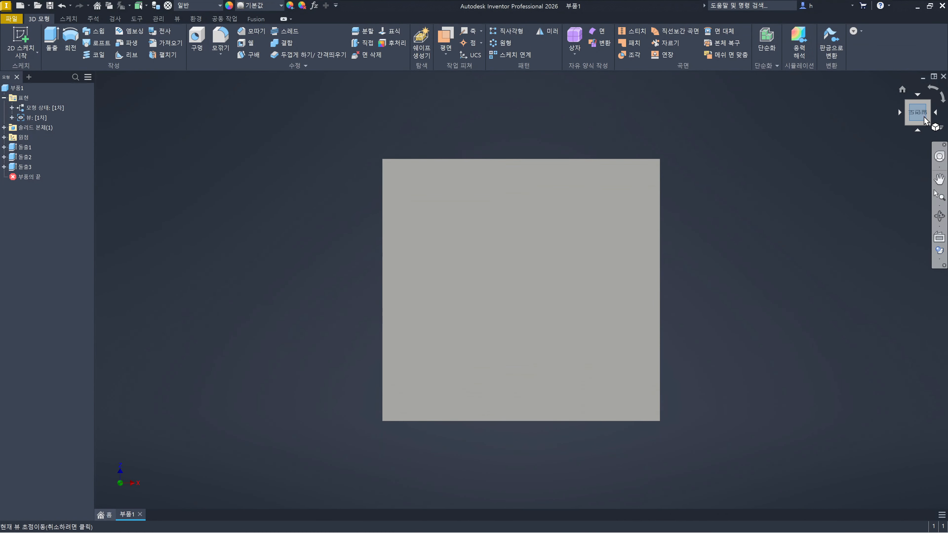
{"action": "right_click", "coordinate": [901, 92]}
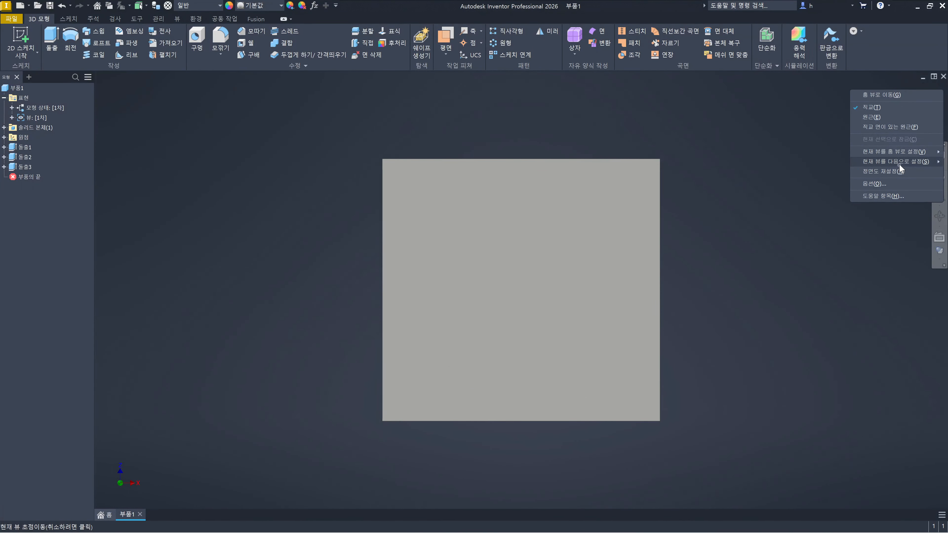
{"action": "mouse_move", "coordinate": [899, 164]}
{"action": "left_click", "coordinate": [800, 171]}
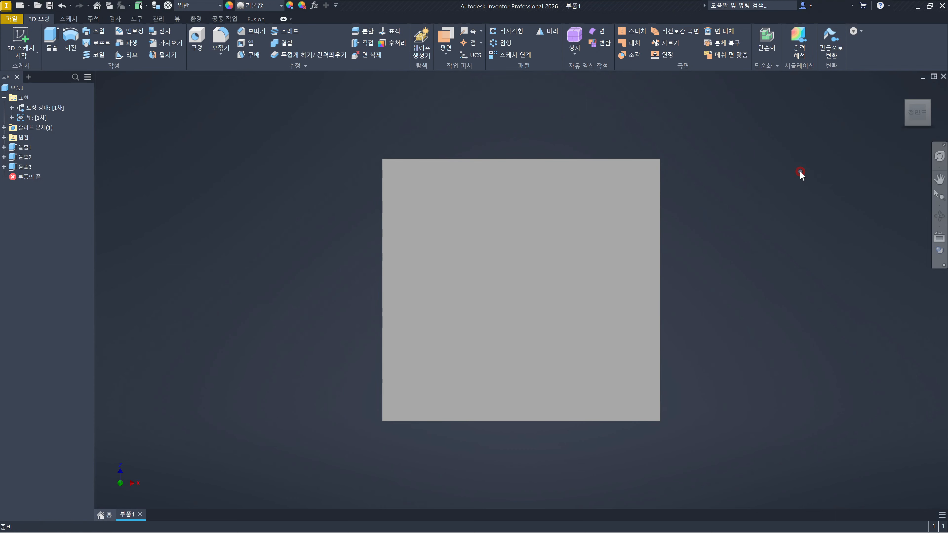
{"action": "left_click", "coordinate": [928, 102]}
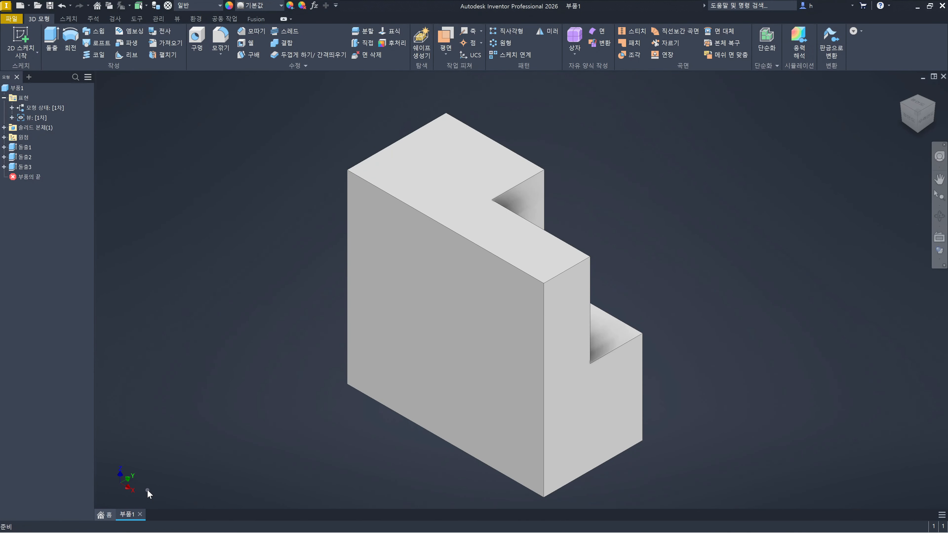
Undo the front view redefinition and check the block from its original ViewCube front, underside and isometric orientations
{"action": "key", "text": "ctrl+z"}
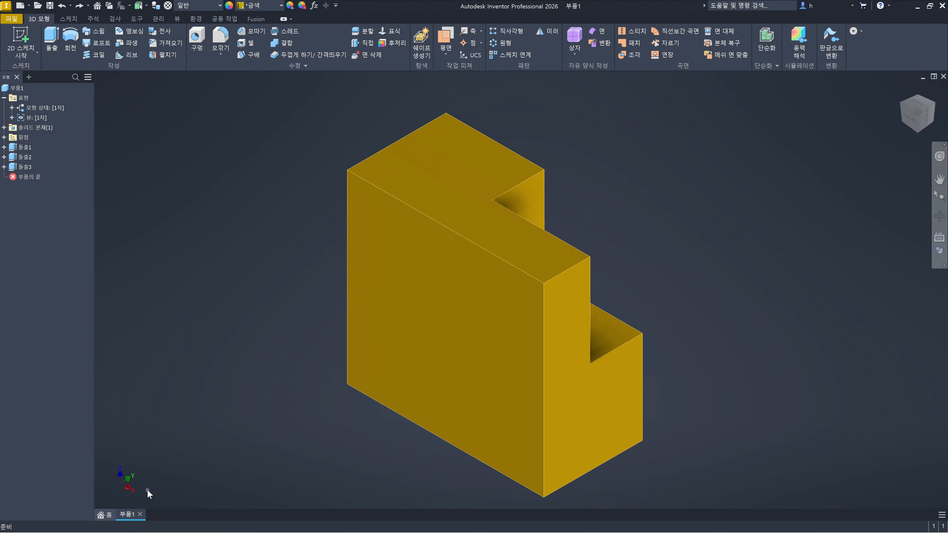
{"action": "key", "text": "ctrl+y"}
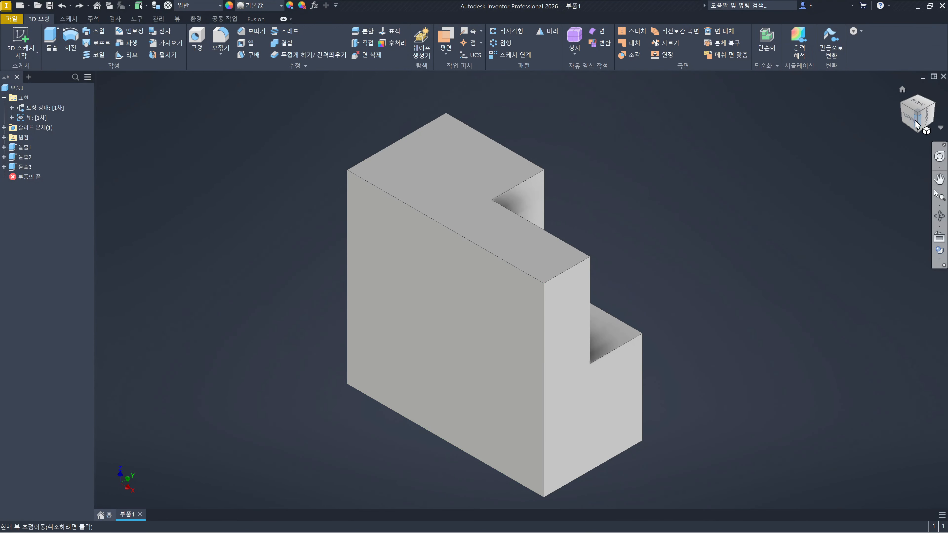
{"action": "left_click", "coordinate": [909, 124]}
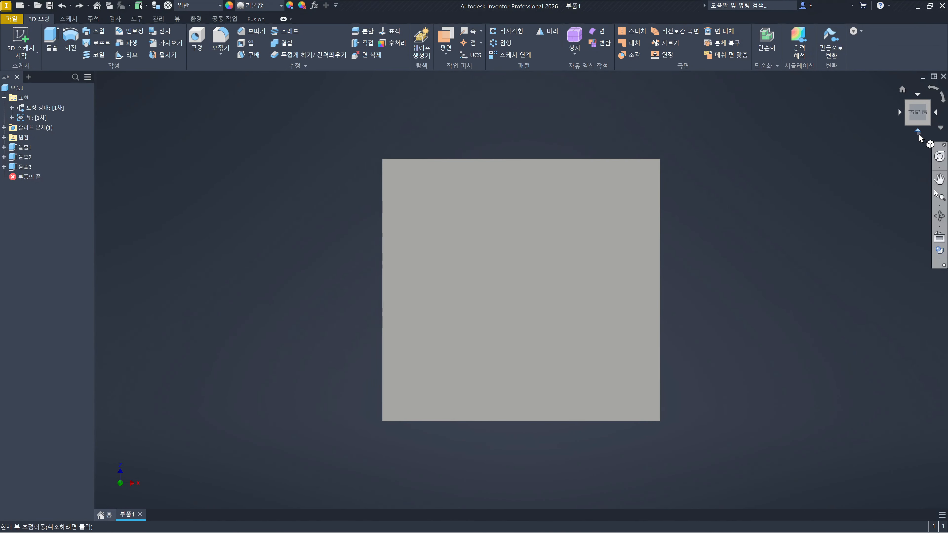
{"action": "left_click", "coordinate": [917, 132]}
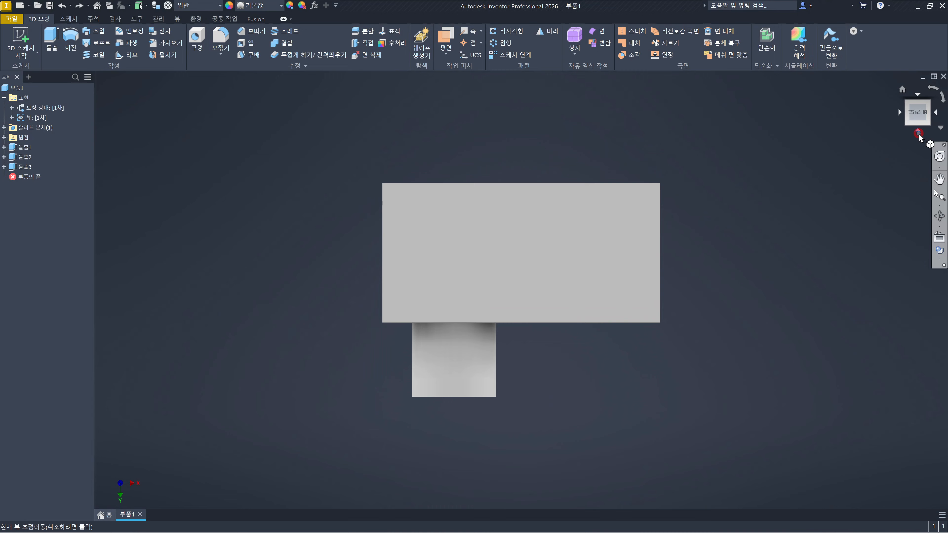
{"action": "left_click", "coordinate": [918, 133]}
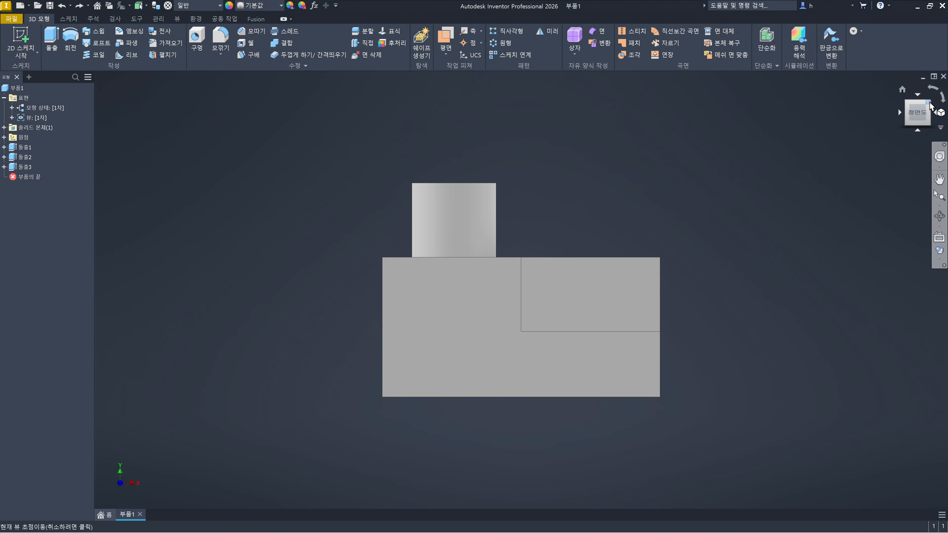
{"action": "left_click", "coordinate": [928, 102]}
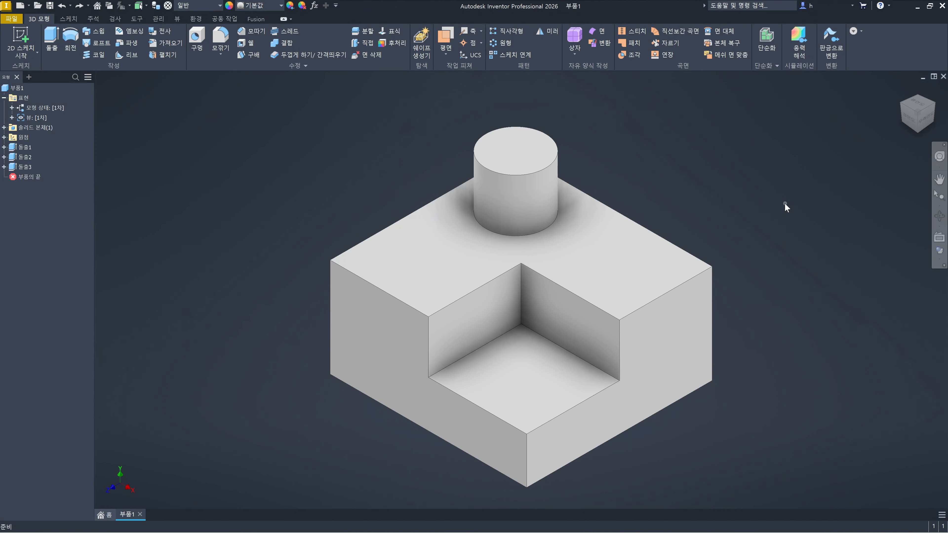
{"action": "left_click", "coordinate": [190, 207]}
In the application display options, set the default ViewCube front plane to XZ(-Y) and apply the change
{"action": "left_click", "coordinate": [137, 19]}
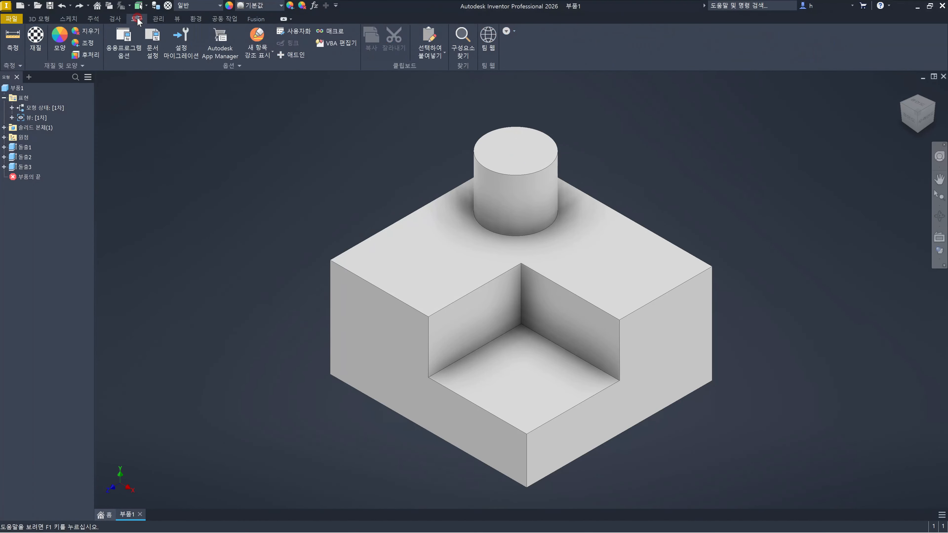
{"action": "left_click", "coordinate": [124, 49]}
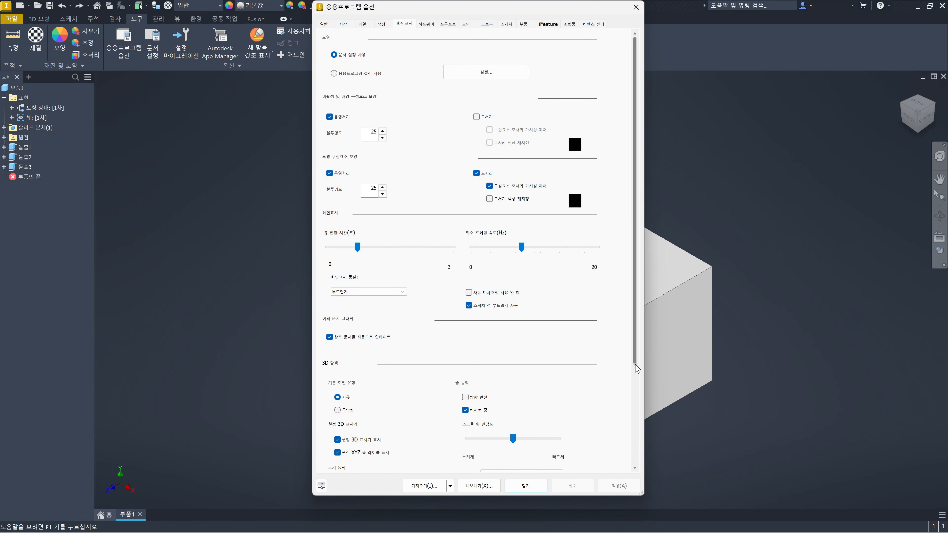
{"action": "left_click_drag", "start_coordinate": [635, 363], "coordinate": [636, 466]}
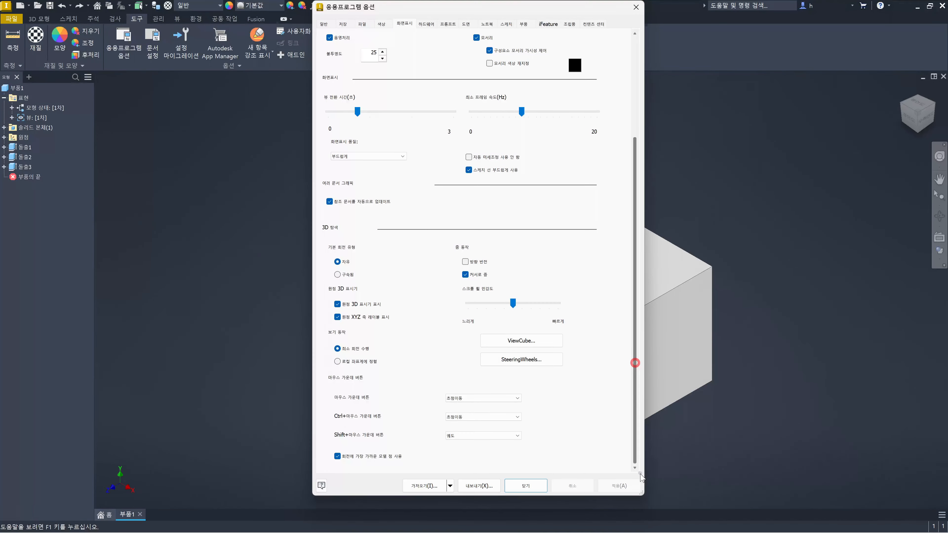
{"action": "left_click", "coordinate": [533, 341]}
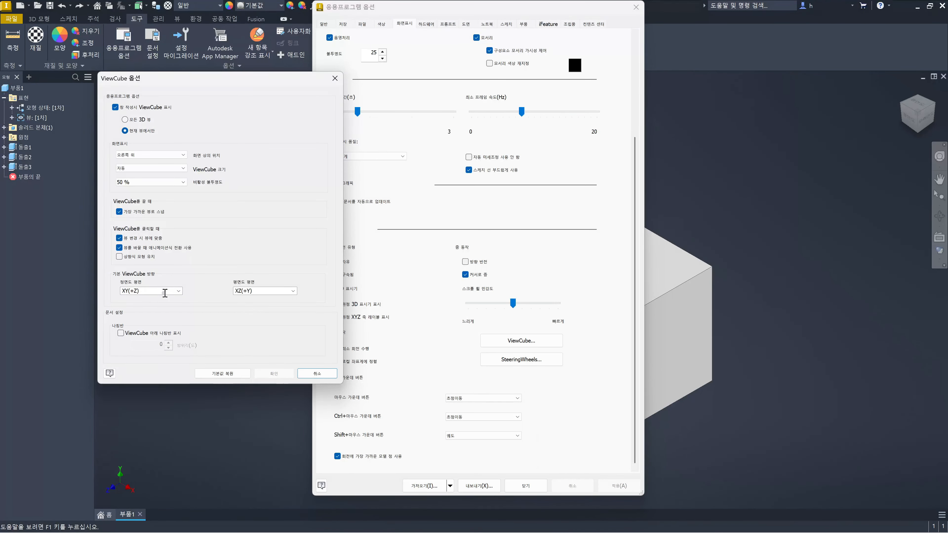
{"action": "left_click", "coordinate": [180, 294]}
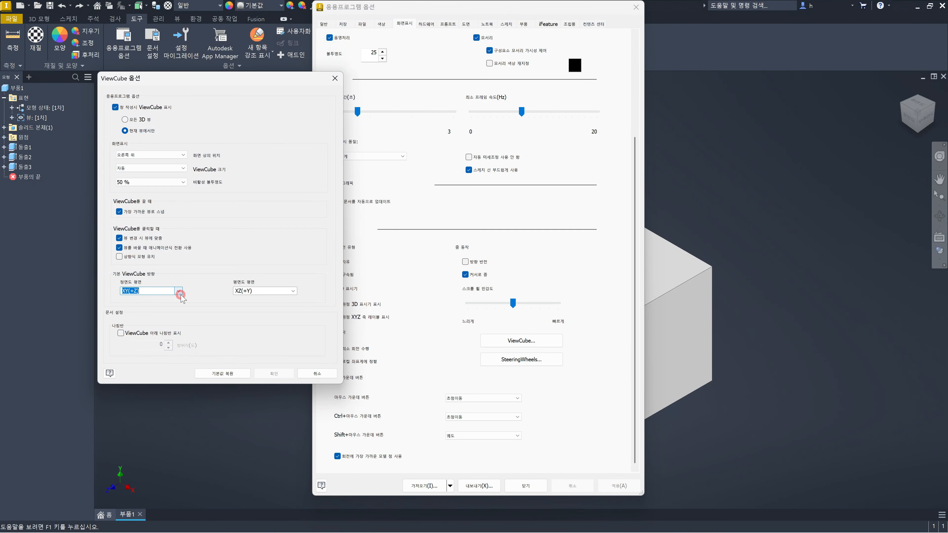
{"action": "left_click", "coordinate": [180, 292]}
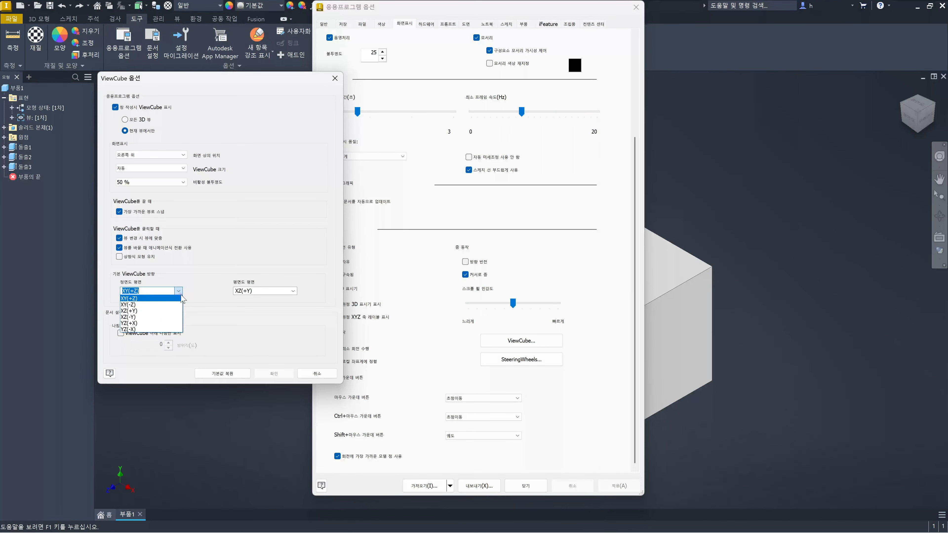
{"action": "left_click", "coordinate": [138, 317]}
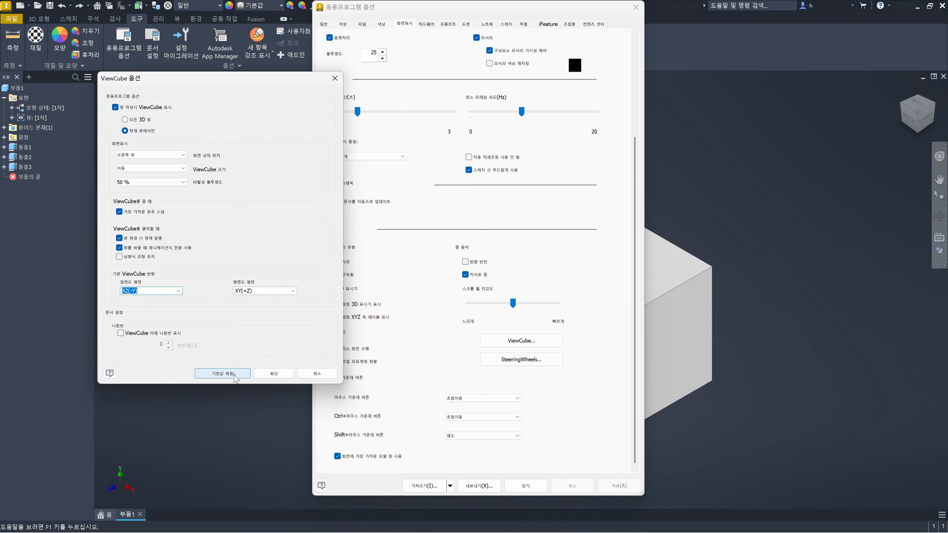
{"action": "left_click", "coordinate": [266, 374]}
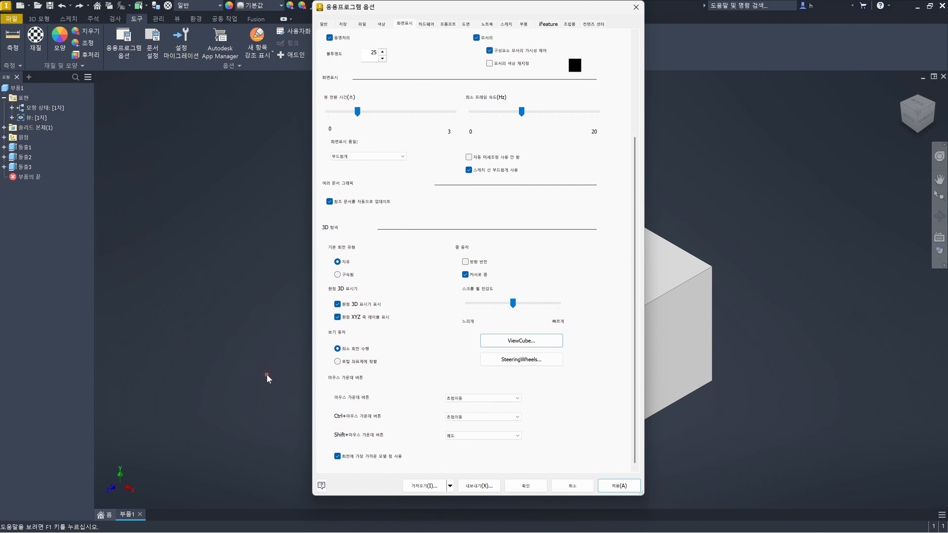
{"action": "left_click", "coordinate": [616, 485]}
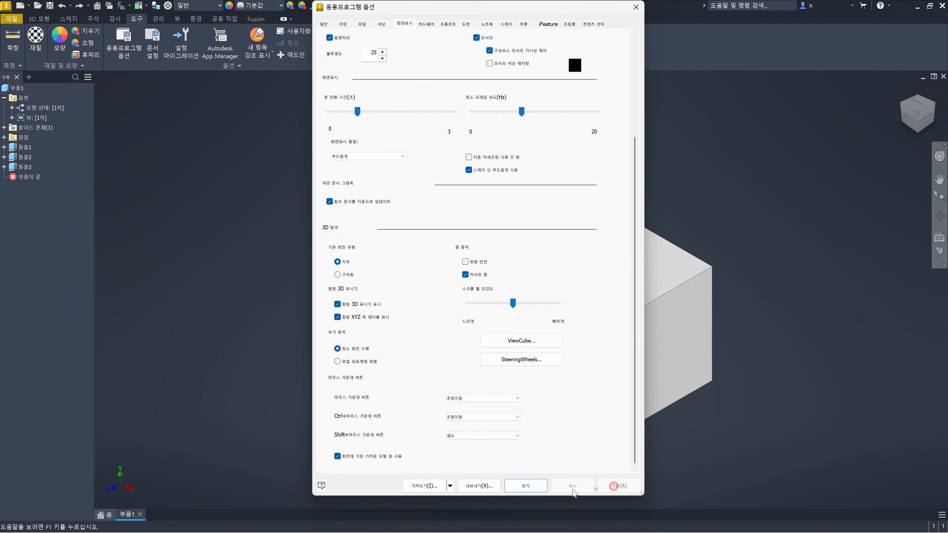
{"action": "left_click", "coordinate": [526, 485]}
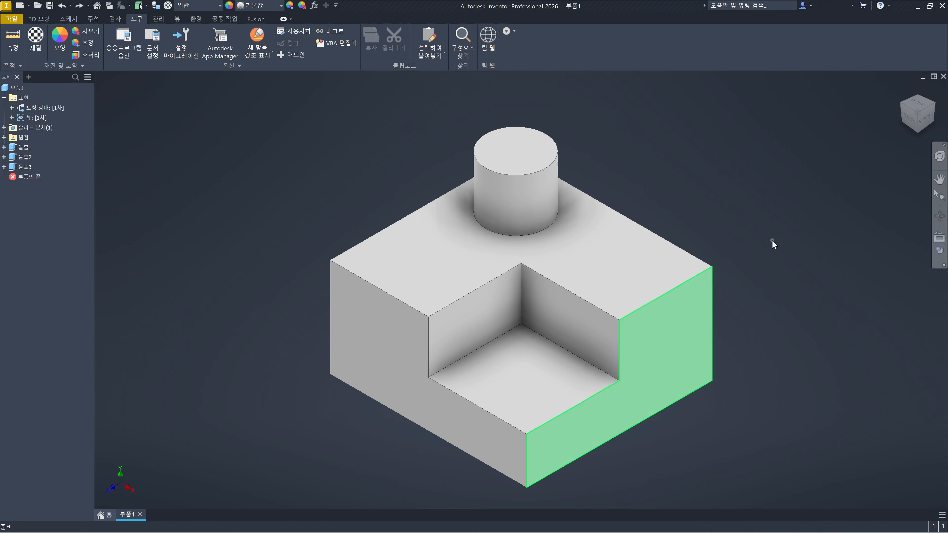
Reset the front view of the open part from its home view and check the resulting top and front faces
{"action": "left_click", "coordinate": [912, 120]}
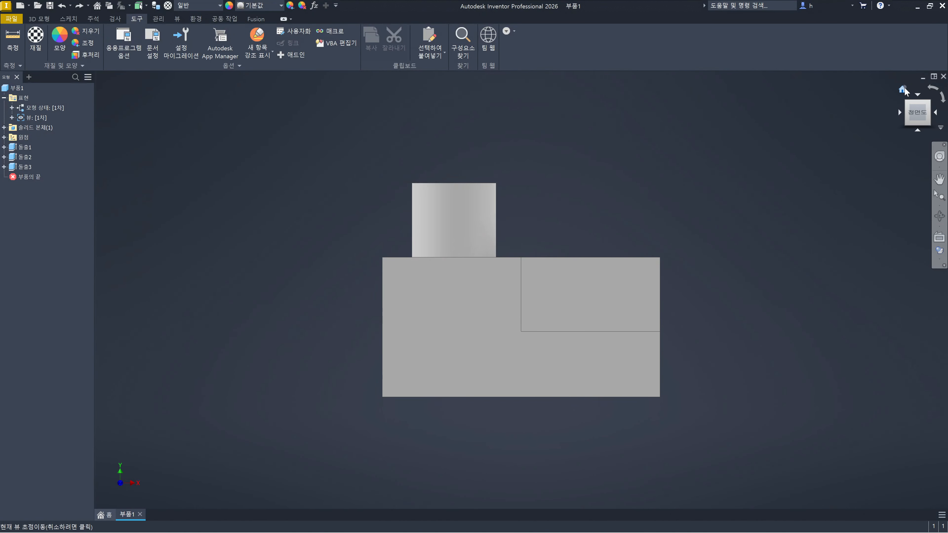
{"action": "left_click", "coordinate": [905, 90]}
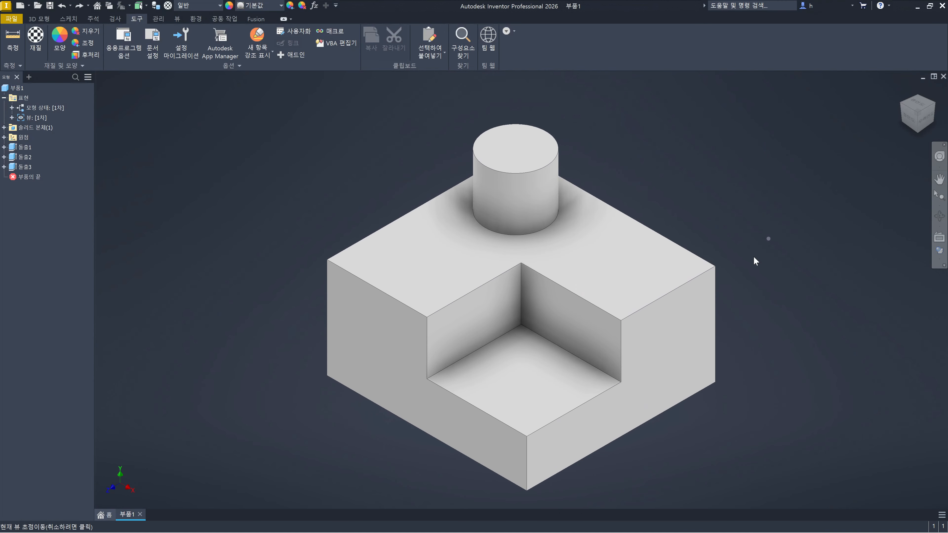
{"action": "mouse_move", "coordinate": [895, 95]}
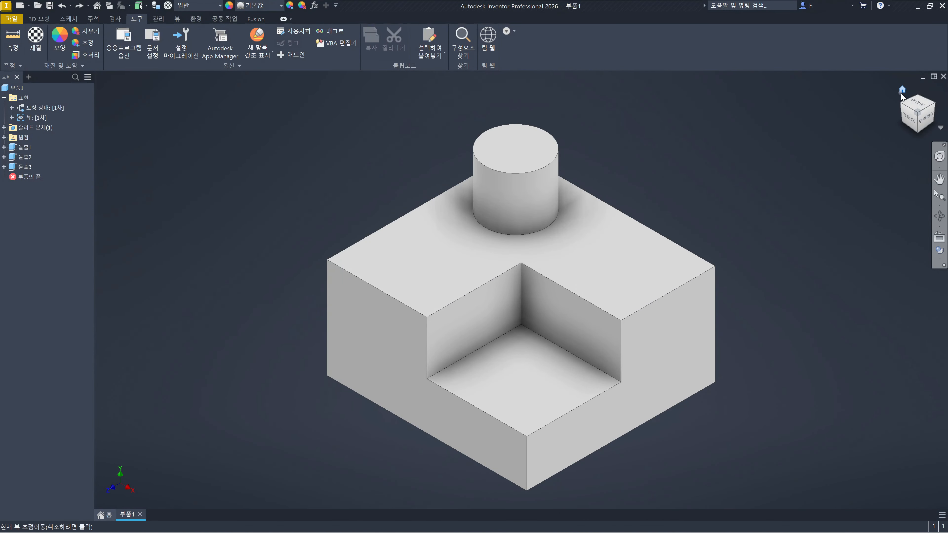
{"action": "right_click", "coordinate": [905, 95]}
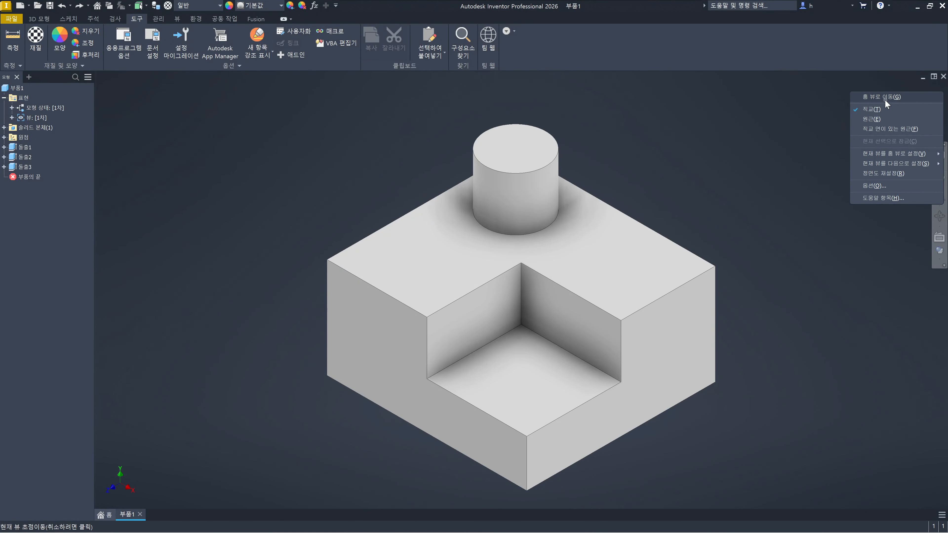
{"action": "left_click", "coordinate": [891, 174]}
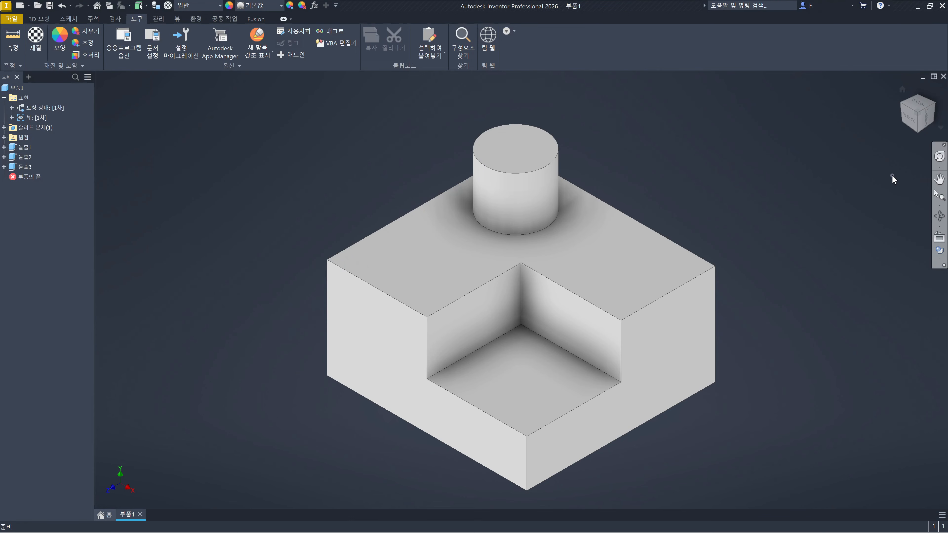
{"action": "left_click", "coordinate": [909, 119]}
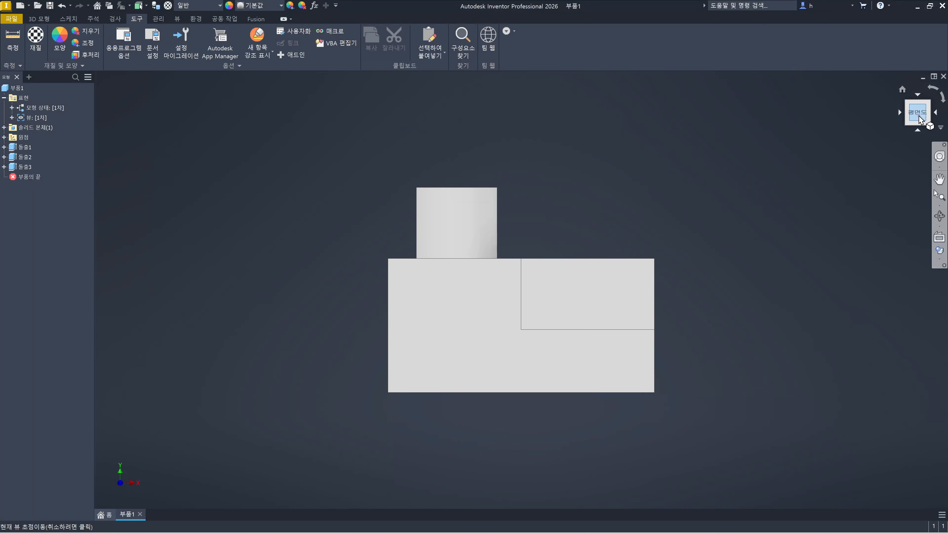
{"action": "left_click", "coordinate": [918, 130]}
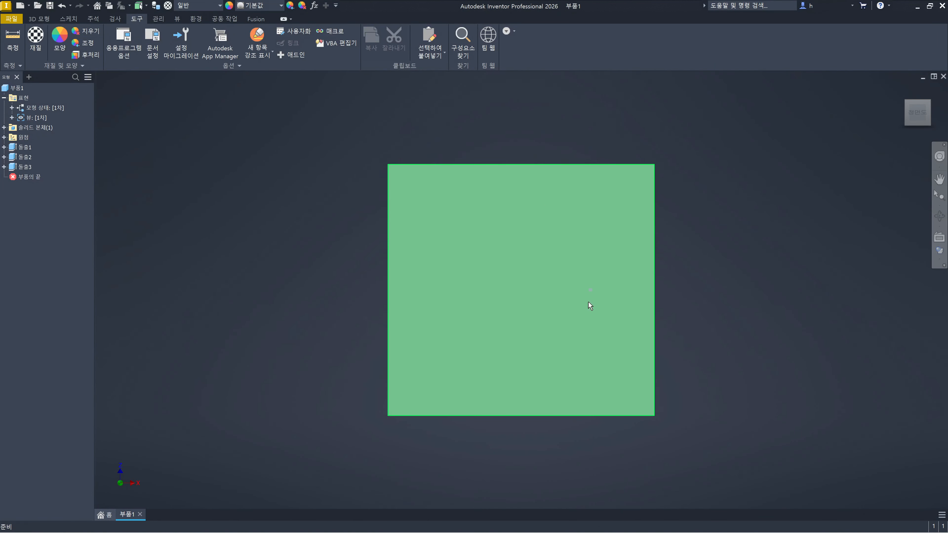
{"action": "left_click", "coordinate": [523, 387]}
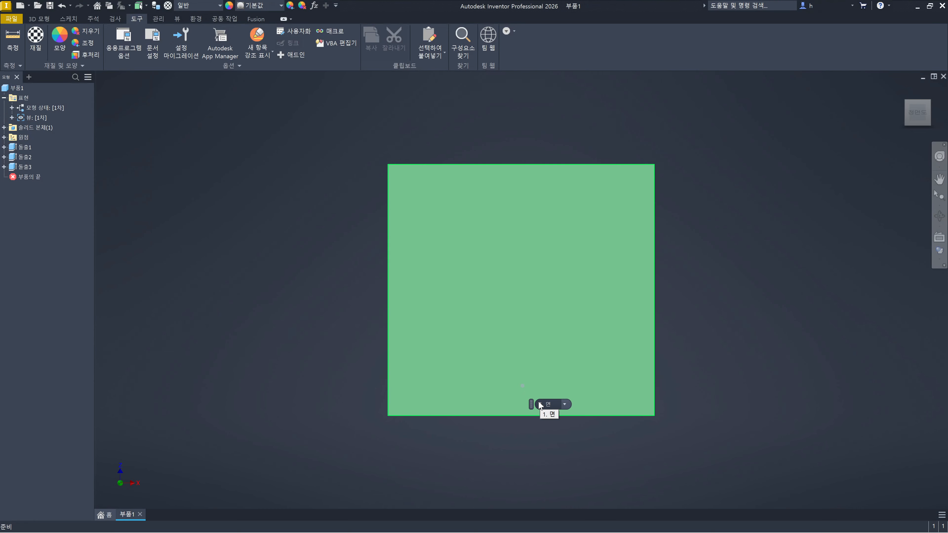
{"action": "left_click", "coordinate": [324, 378]}
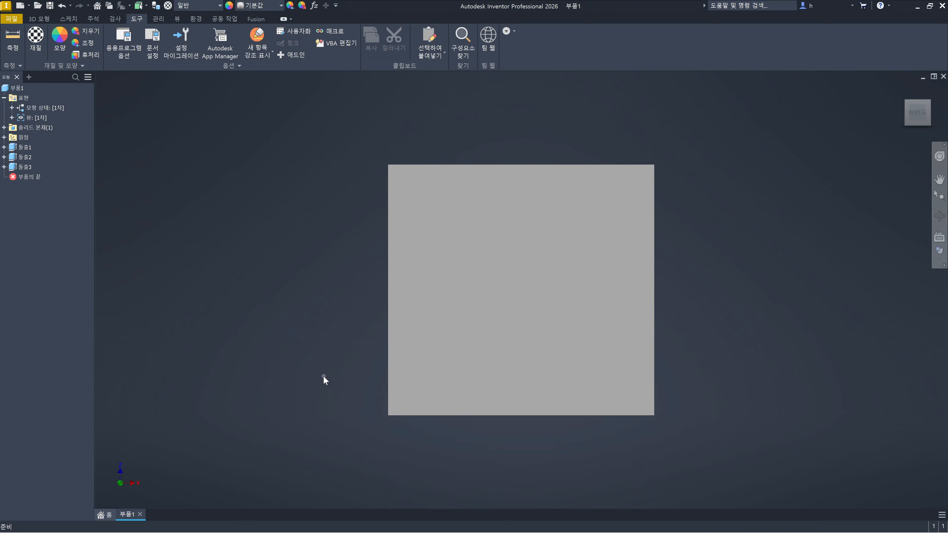
Create a new part from the Standard.ipt template
{"action": "key", "text": "ctrl+n"}
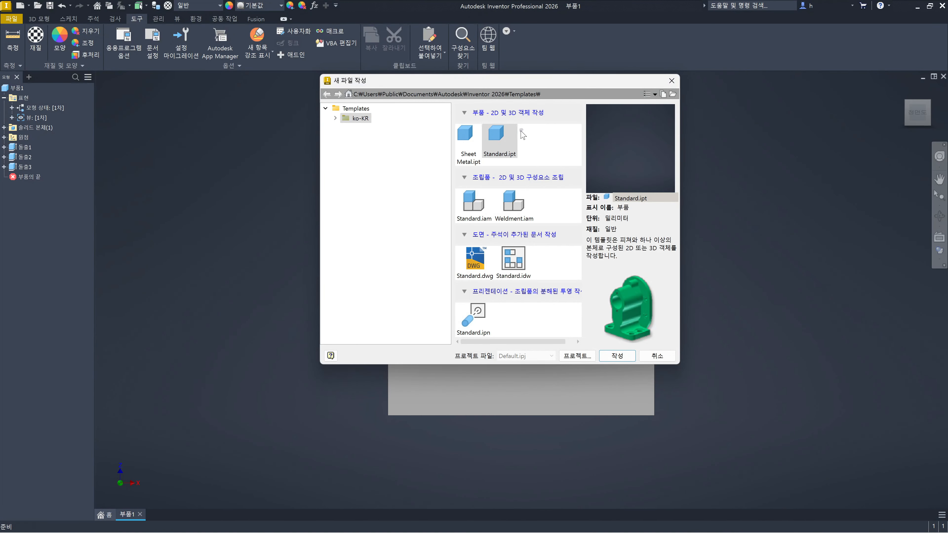
{"action": "left_click", "coordinate": [503, 139]}
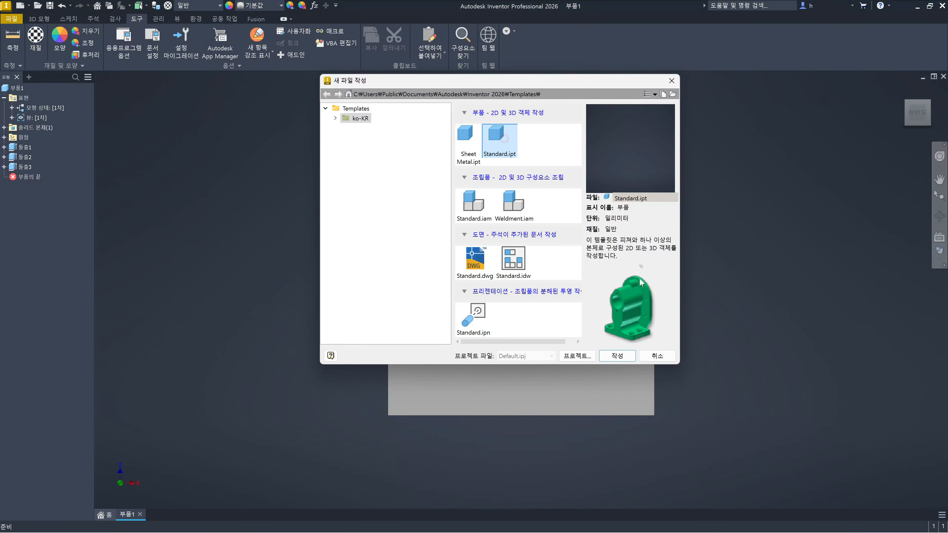
{"action": "left_click", "coordinate": [614, 358]}
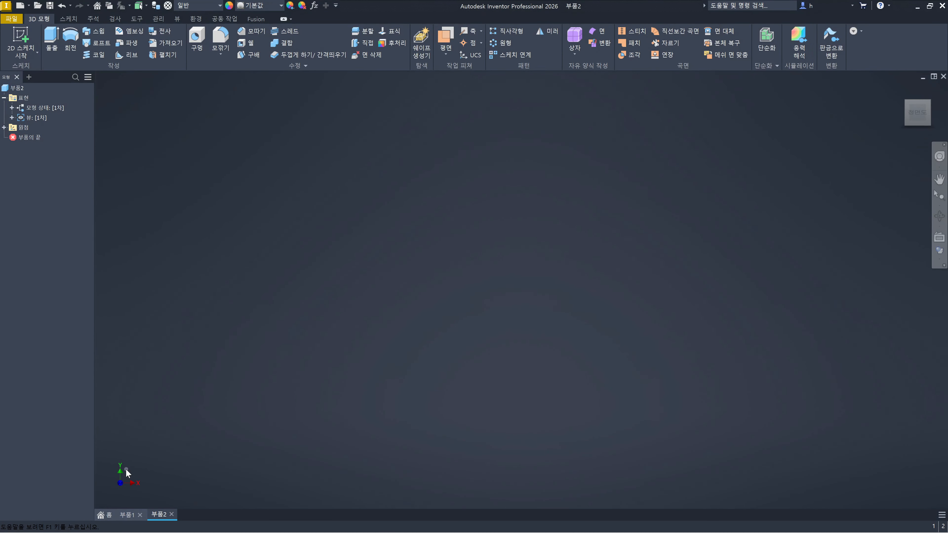
Browse the new-file templates in the ko-KR, English and Metric folders, checking Standard.ipt, and close the dialog without creating a file
{"action": "key", "text": "ctrl+n"}
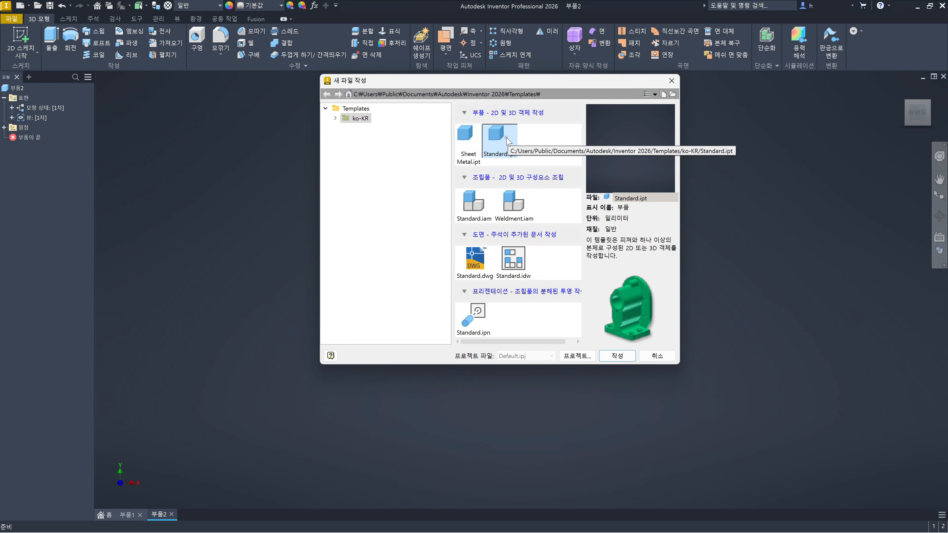
{"action": "left_click", "coordinate": [336, 119]}
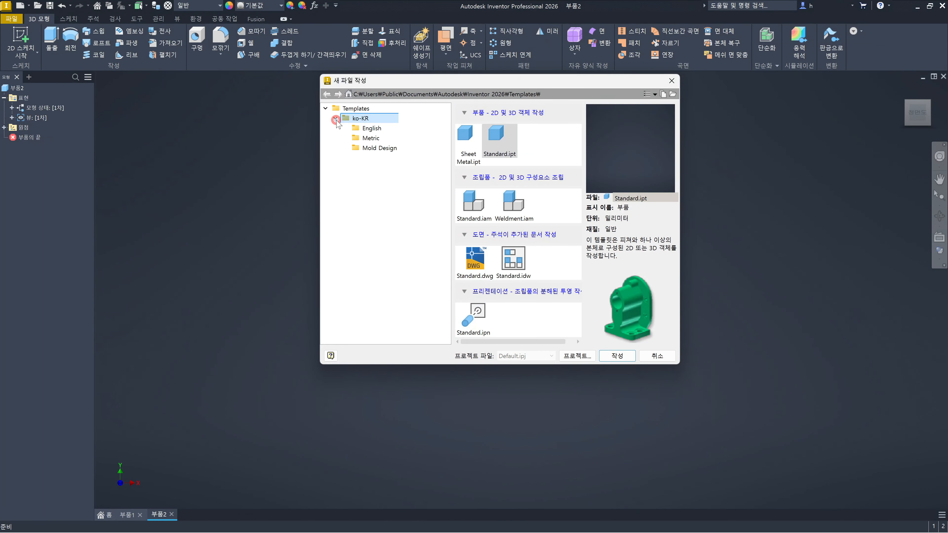
{"action": "left_click", "coordinate": [368, 129]}
{"action": "left_click", "coordinate": [370, 138]}
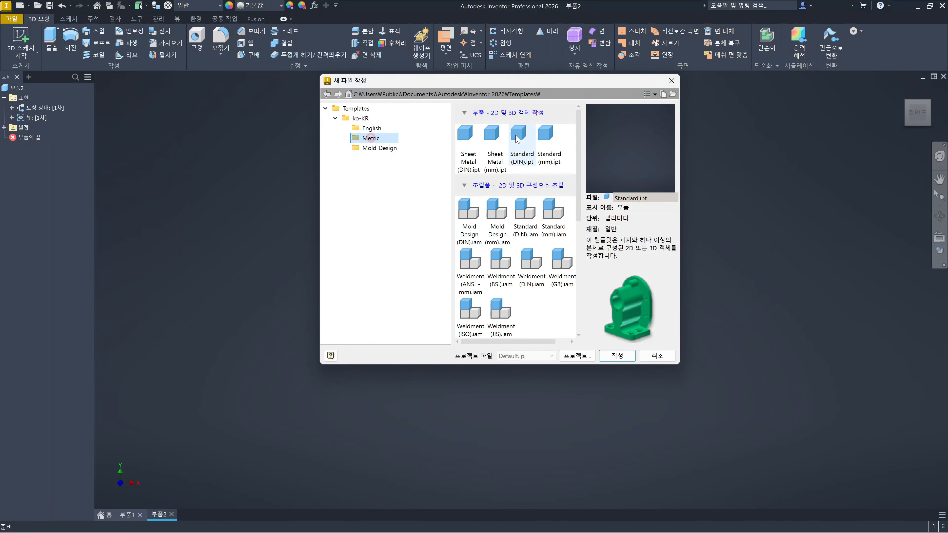
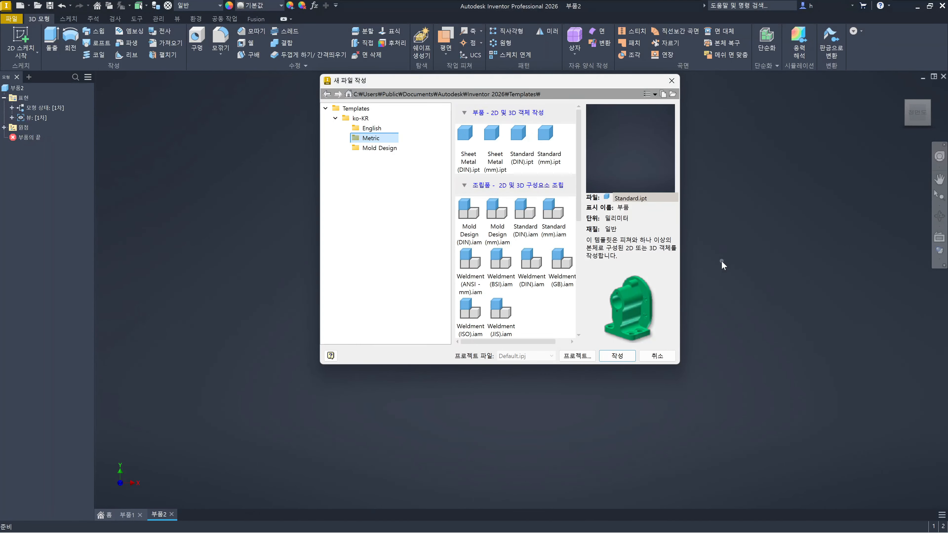
{"action": "left_click", "coordinate": [360, 119]}
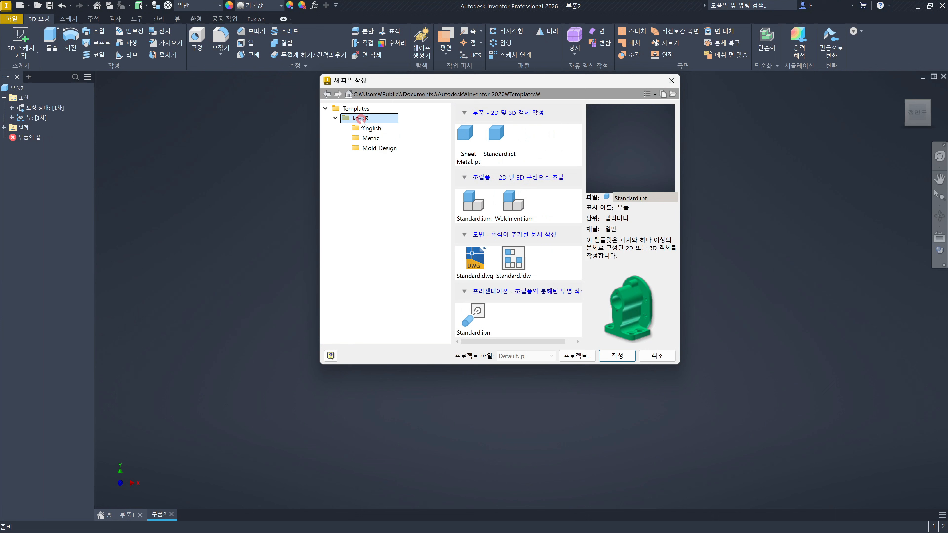
{"action": "left_click", "coordinate": [503, 142]}
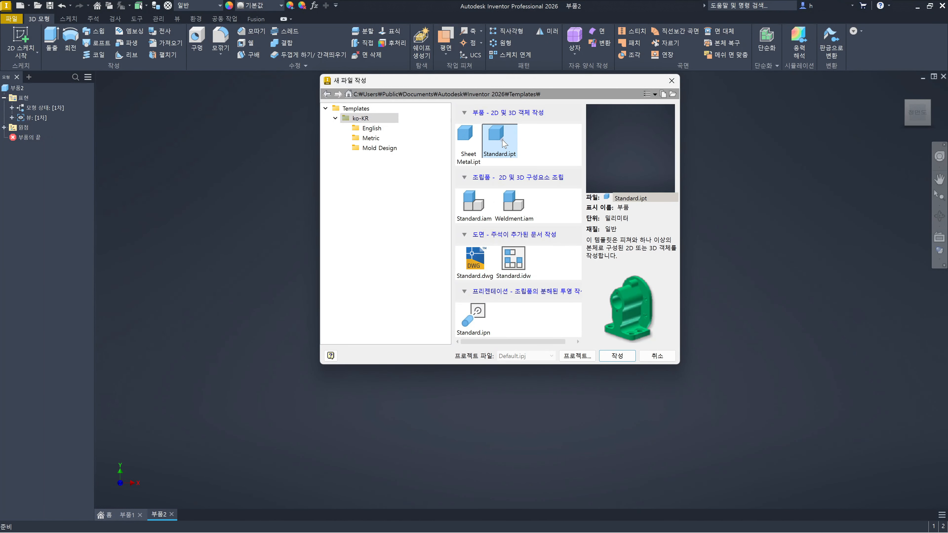
{"action": "left_click", "coordinate": [674, 83]}
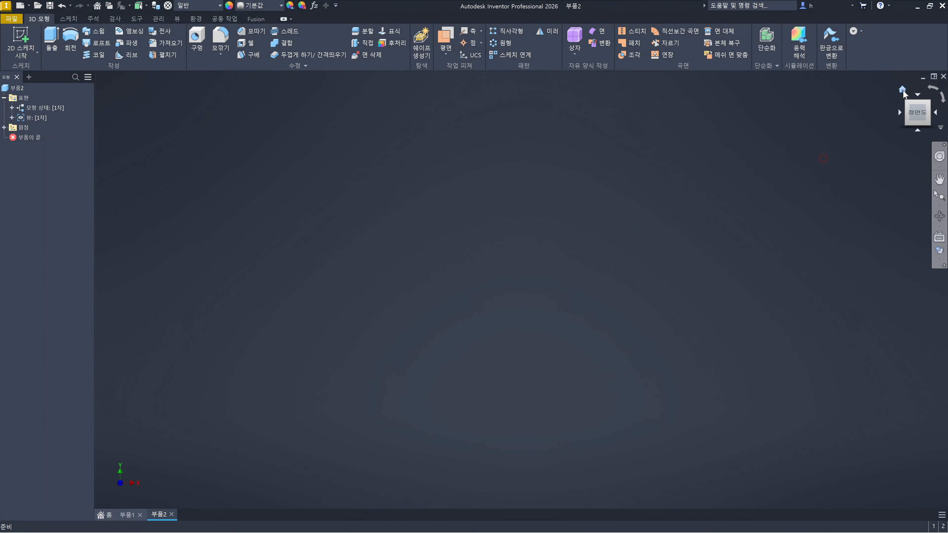
Reset the empty new part's front view from its home view, check the front orientation and switch to the isometric view
{"action": "left_click", "coordinate": [902, 90]}
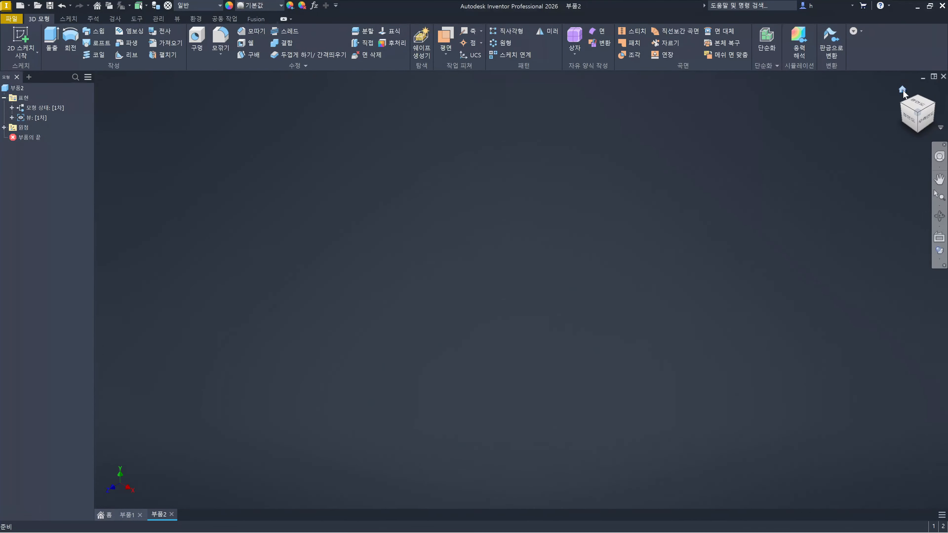
{"action": "right_click", "coordinate": [902, 91]}
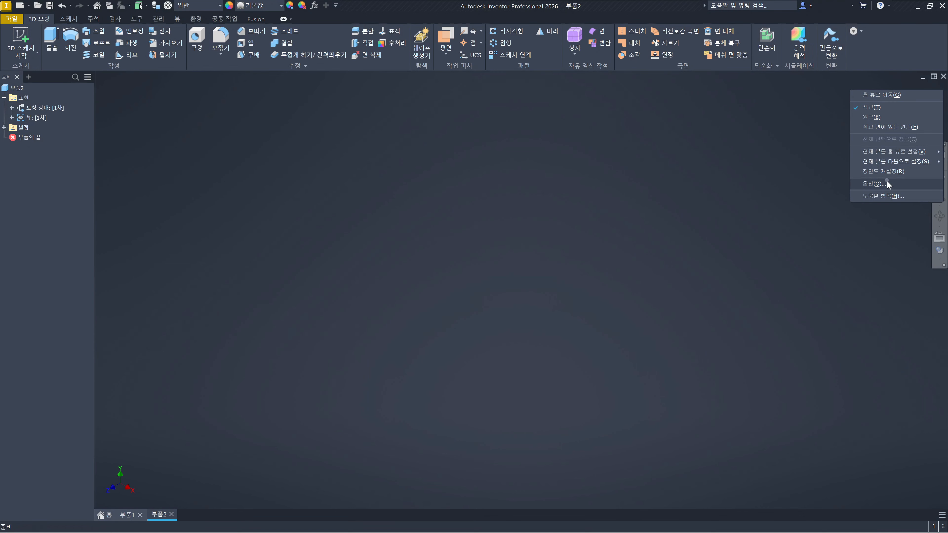
{"action": "left_click", "coordinate": [890, 172]}
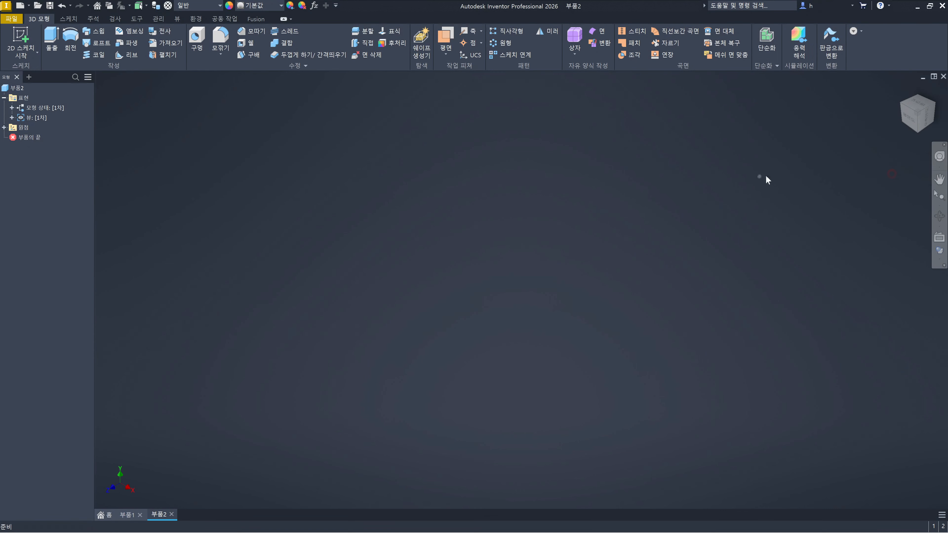
{"action": "left_click", "coordinate": [912, 118]}
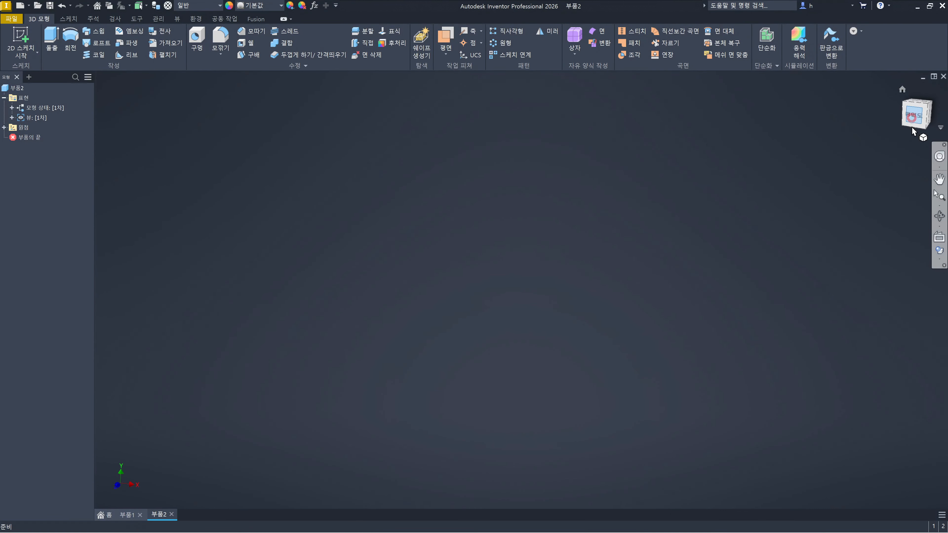
{"action": "left_click", "coordinate": [916, 129]}
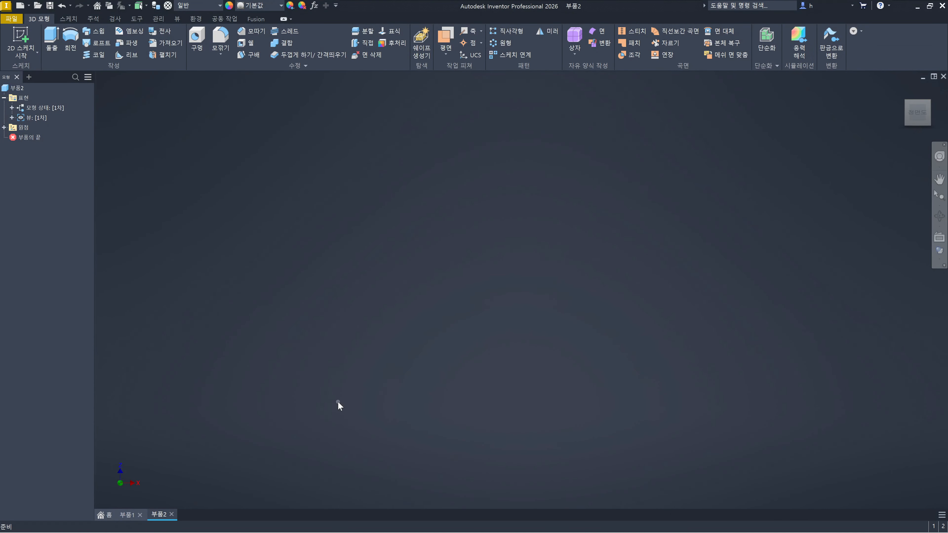
{"action": "left_click", "coordinate": [929, 102]}
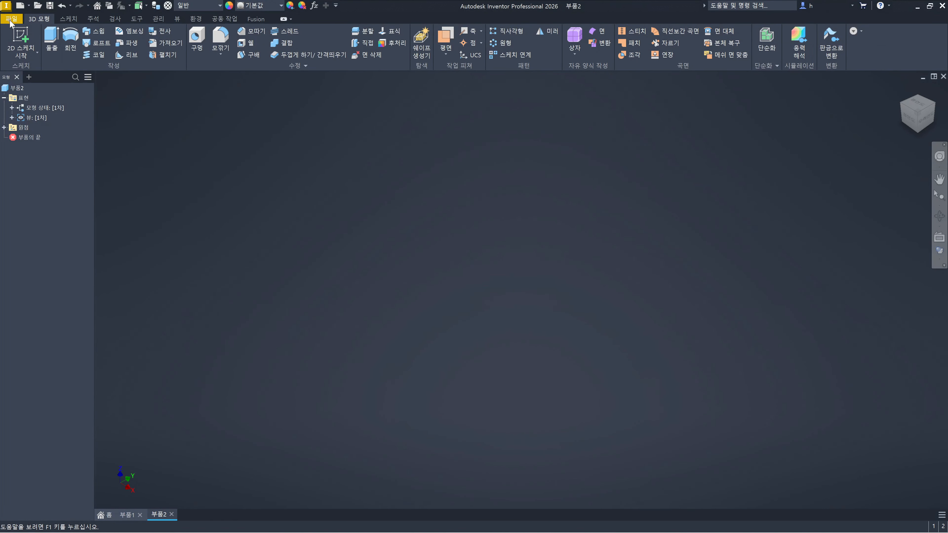
Save a copy of the empty part as a template in the ko-KR templates folder, overwriting Standard.ipt
{"action": "left_click", "coordinate": [10, 20]}
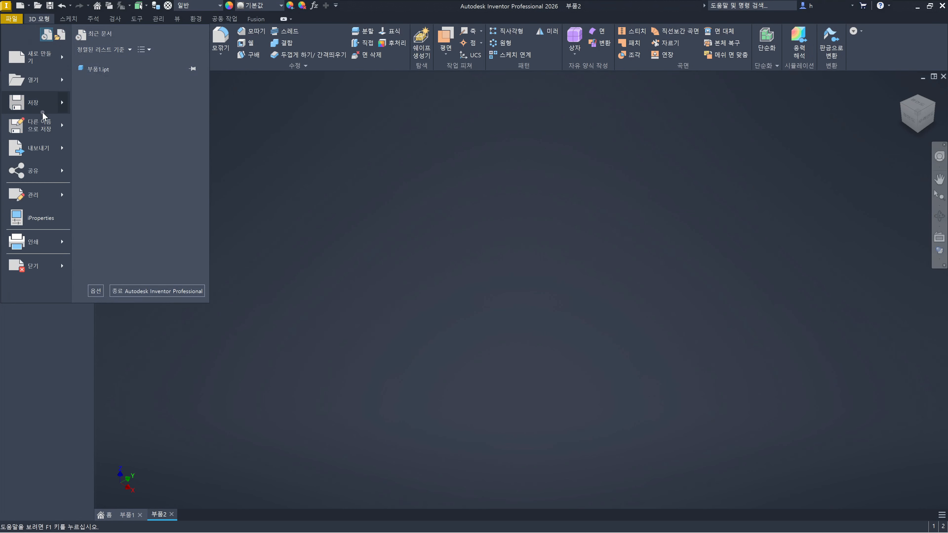
{"action": "mouse_move", "coordinate": [56, 129]}
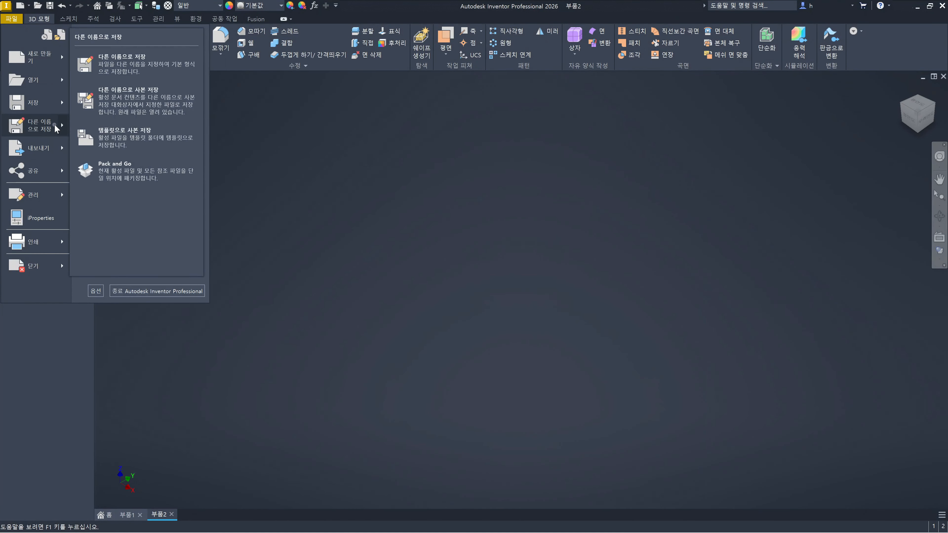
{"action": "left_click", "coordinate": [133, 139]}
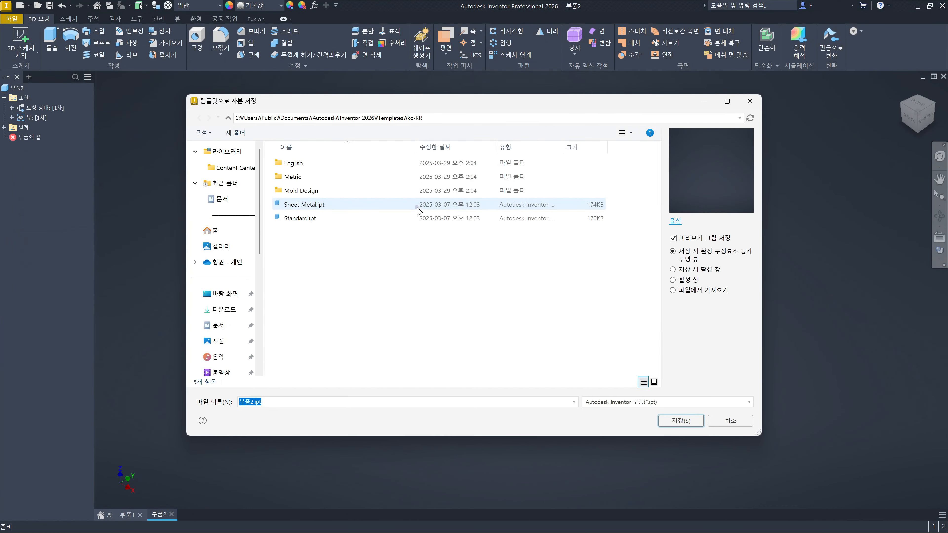
{"action": "left_click", "coordinate": [302, 219]}
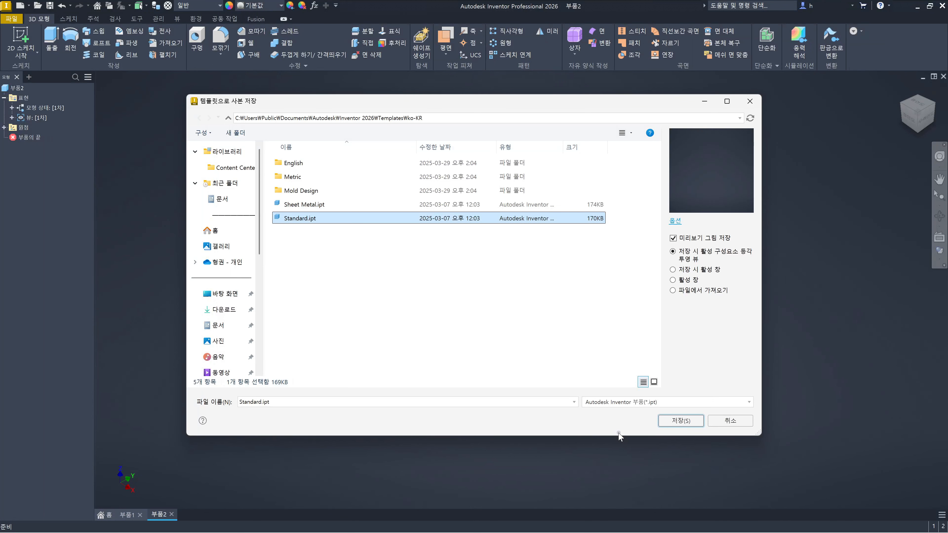
{"action": "left_click", "coordinate": [673, 426]}
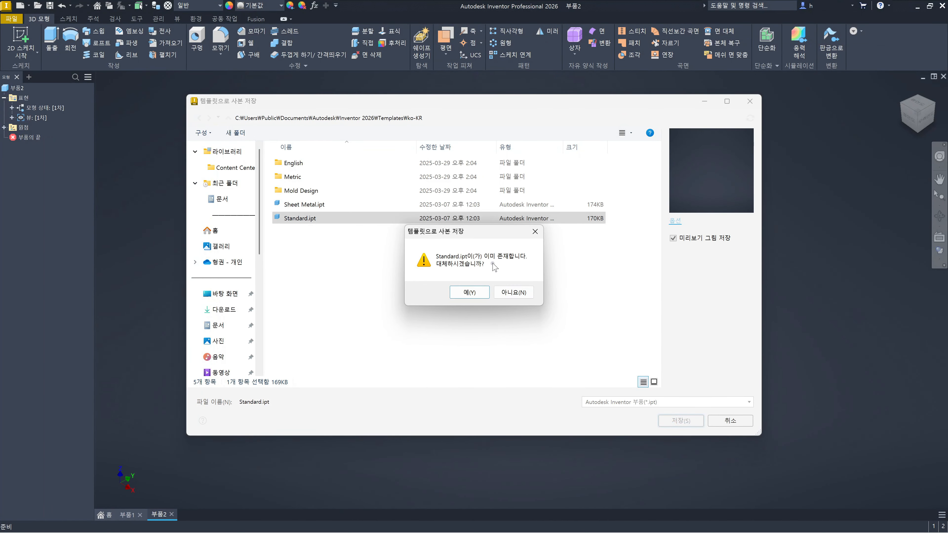
{"action": "left_click", "coordinate": [476, 294]}
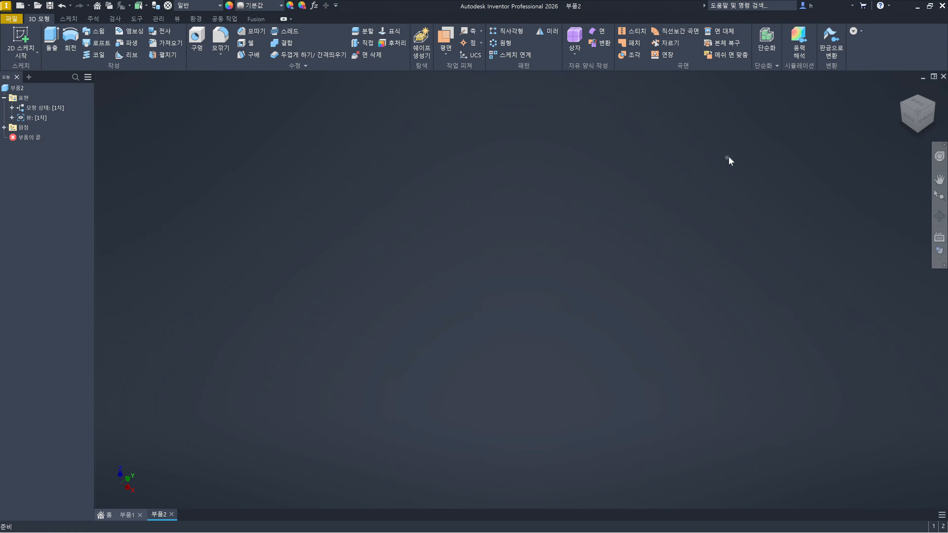
Close the empty new part without saving its changes and return to the block part
{"action": "left_click", "coordinate": [944, 77]}
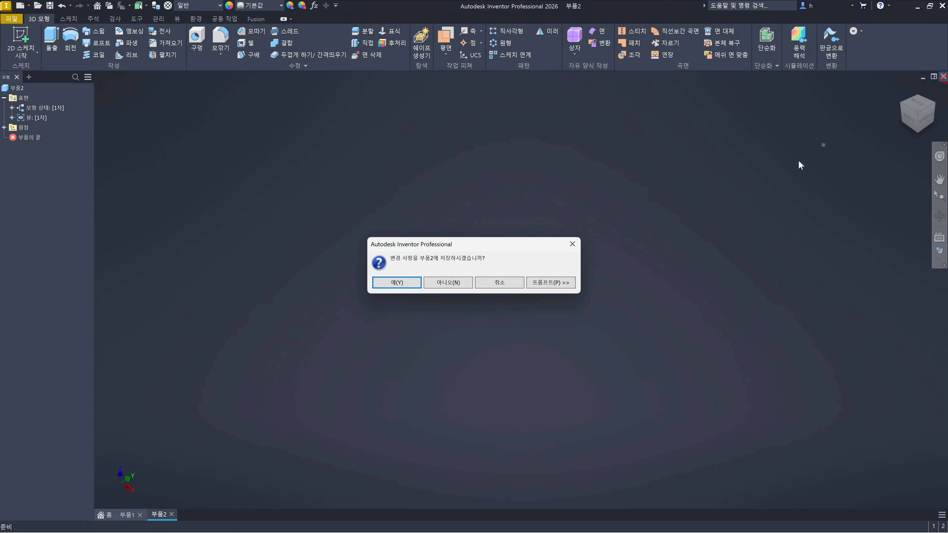
{"action": "left_click", "coordinate": [436, 285]}
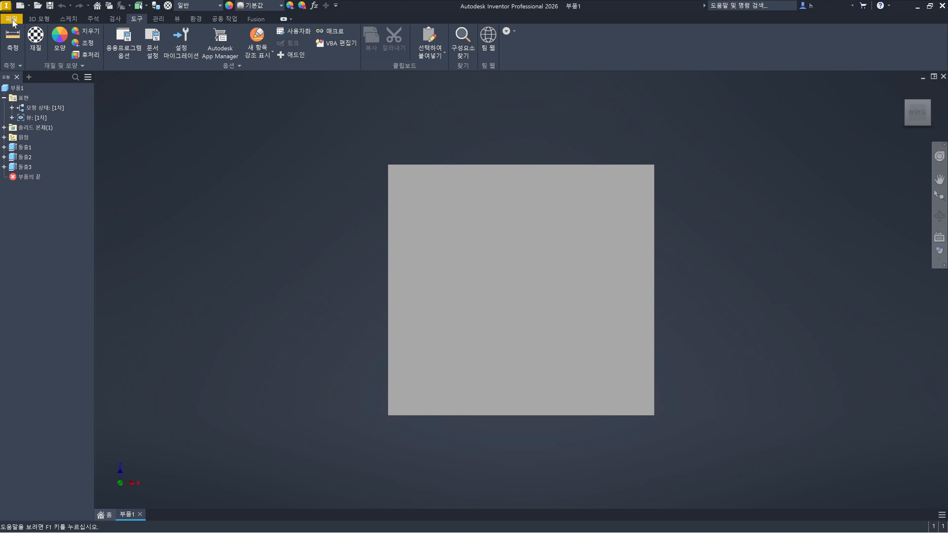
{"action": "left_click", "coordinate": [240, 141]}
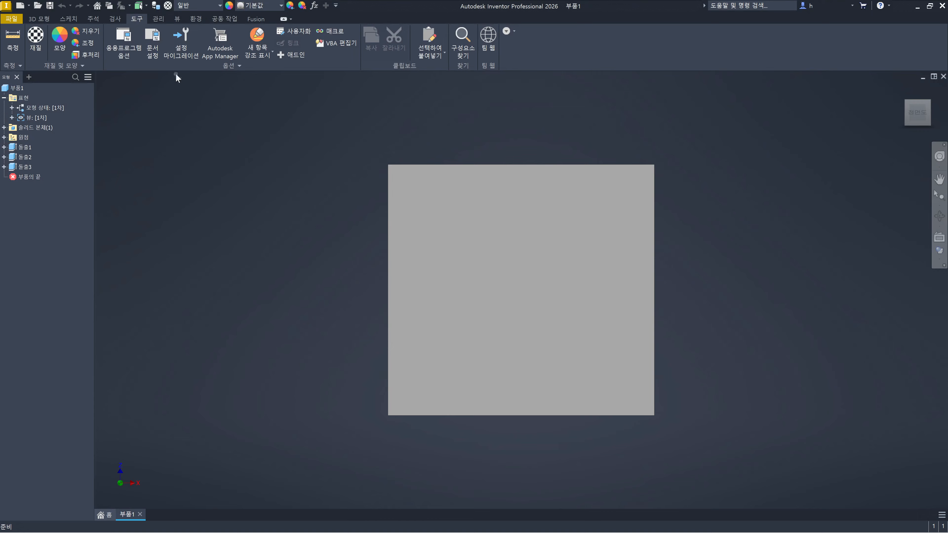
In the application display options, set the default ViewCube front plane to XY(+Z), apply the change and close the options
{"action": "left_click", "coordinate": [121, 43]}
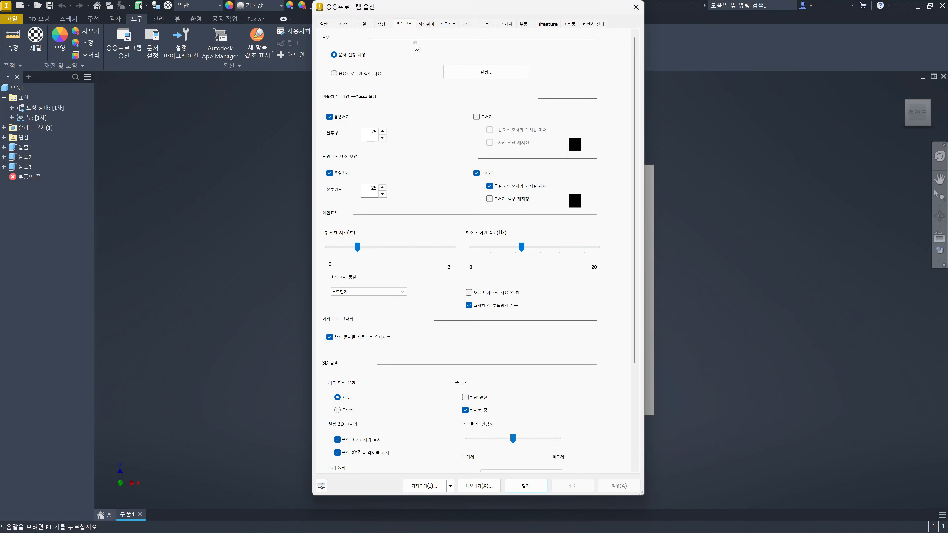
{"action": "left_click", "coordinate": [633, 406]}
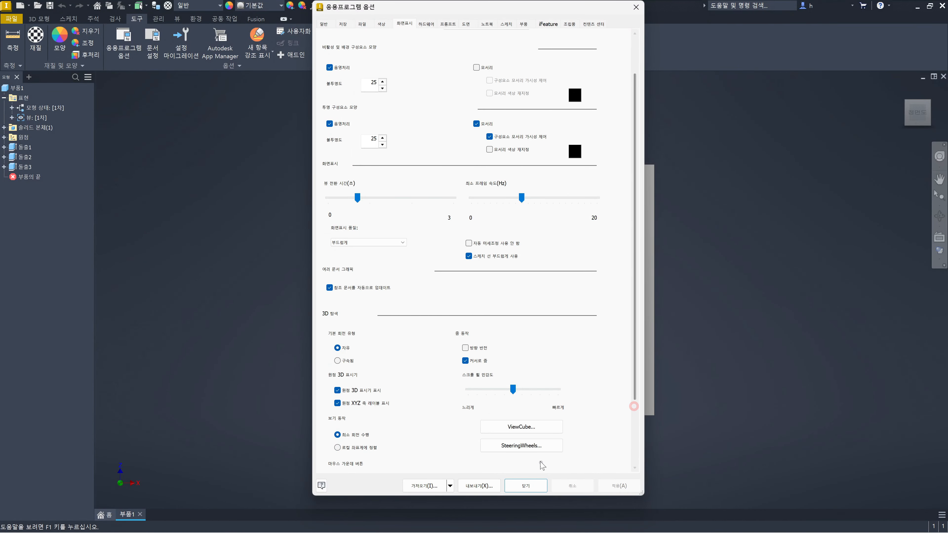
{"action": "left_click", "coordinate": [534, 426]}
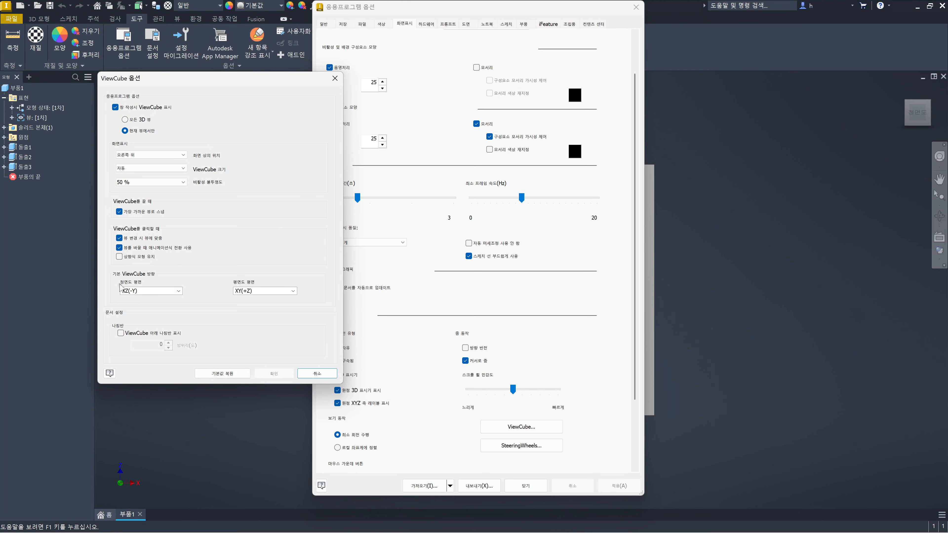
{"action": "left_click", "coordinate": [181, 292]}
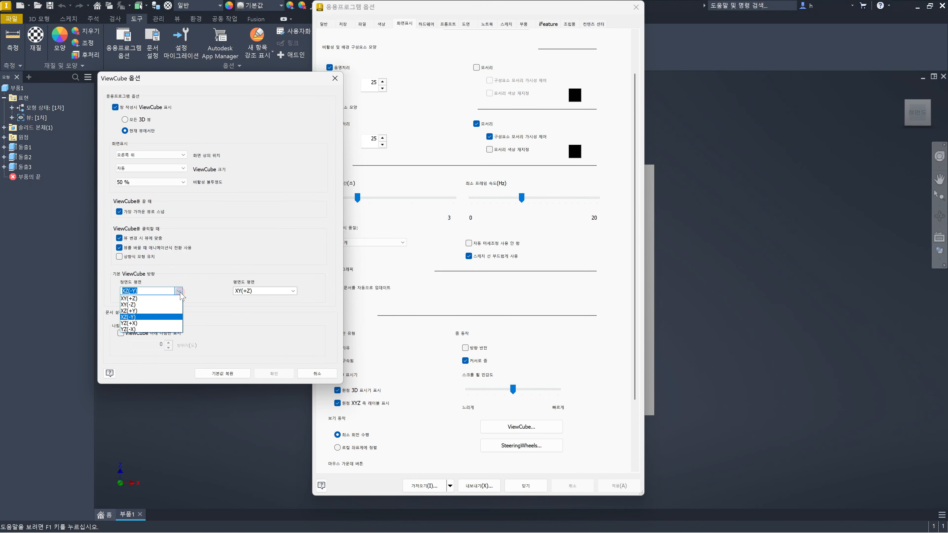
{"action": "left_click", "coordinate": [155, 299]}
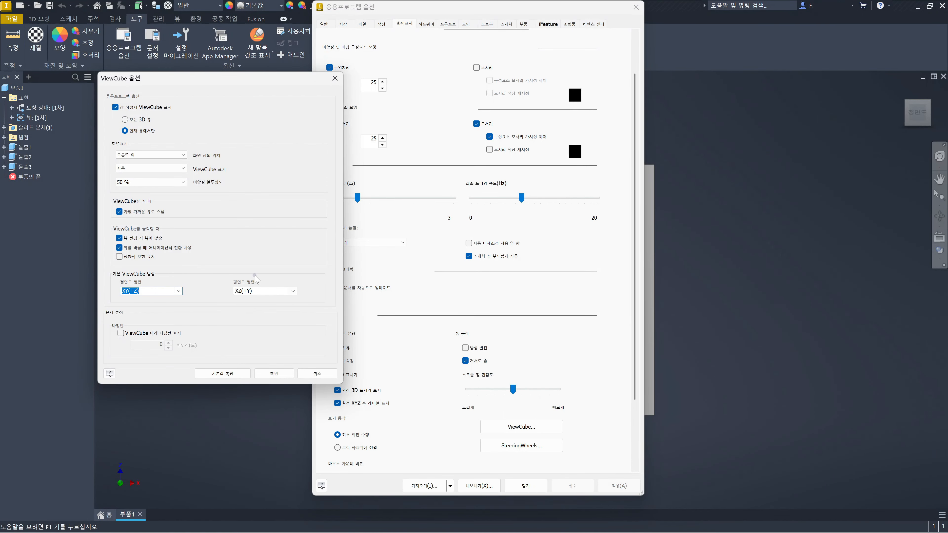
{"action": "left_click", "coordinate": [275, 374]}
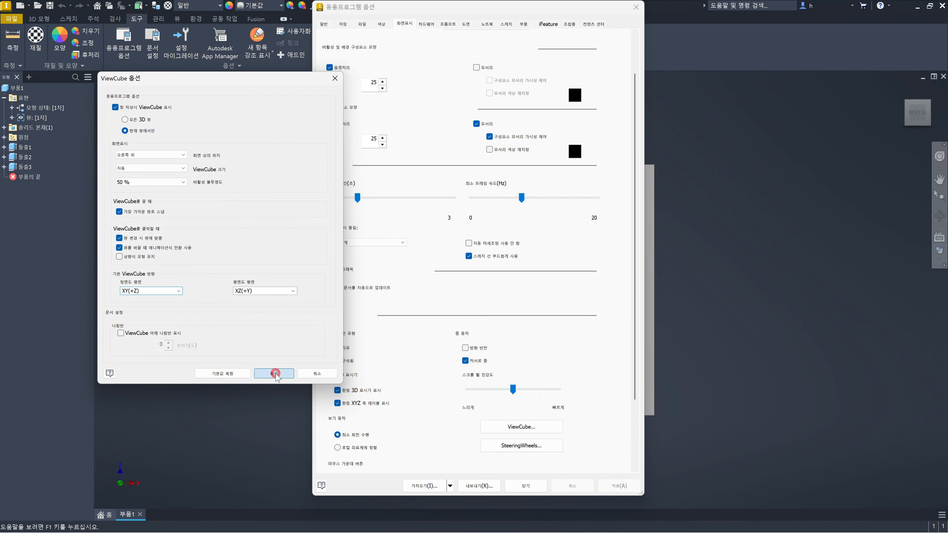
{"action": "left_click", "coordinate": [612, 486]}
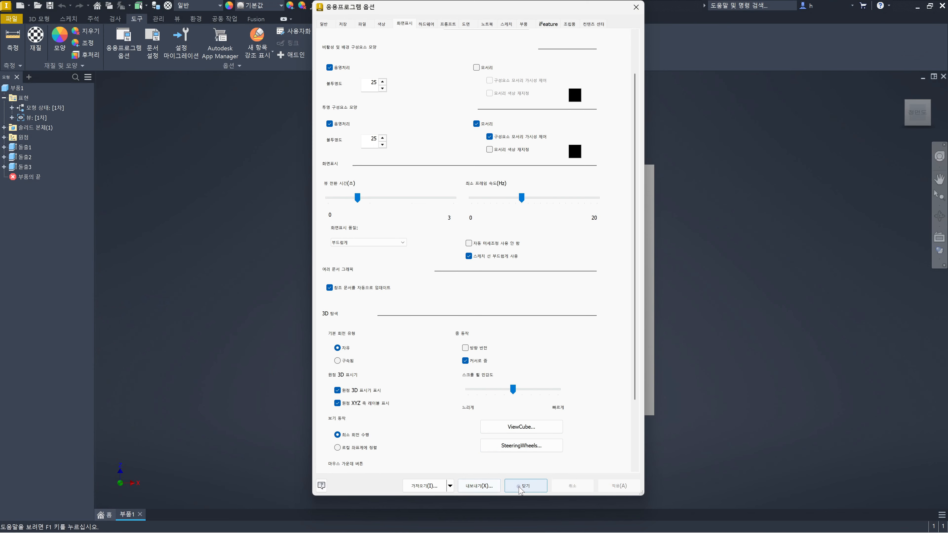
{"action": "left_click", "coordinate": [518, 486]}
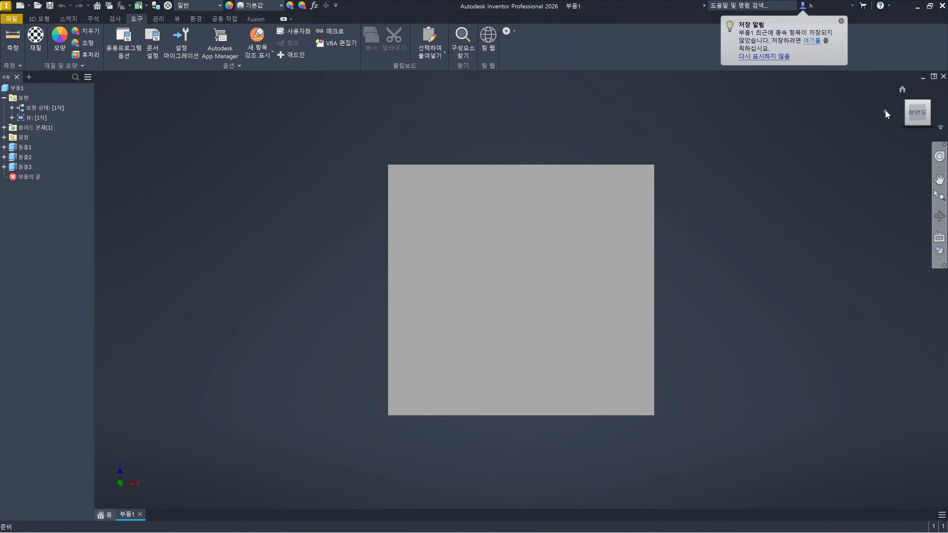
Reset the block part's front view from its home view, check the front face and return to the home view
{"action": "left_click", "coordinate": [902, 90]}
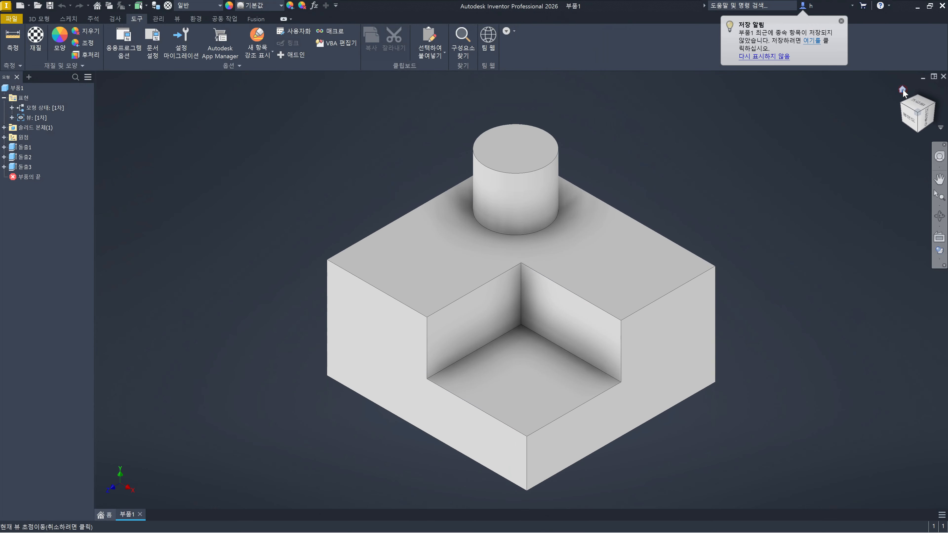
{"action": "right_click", "coordinate": [904, 92]}
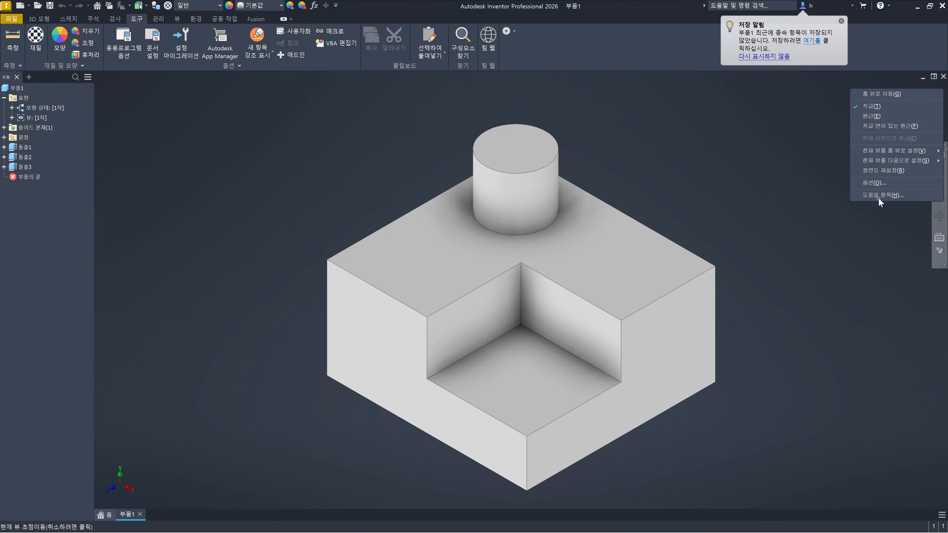
{"action": "left_click", "coordinate": [885, 170]}
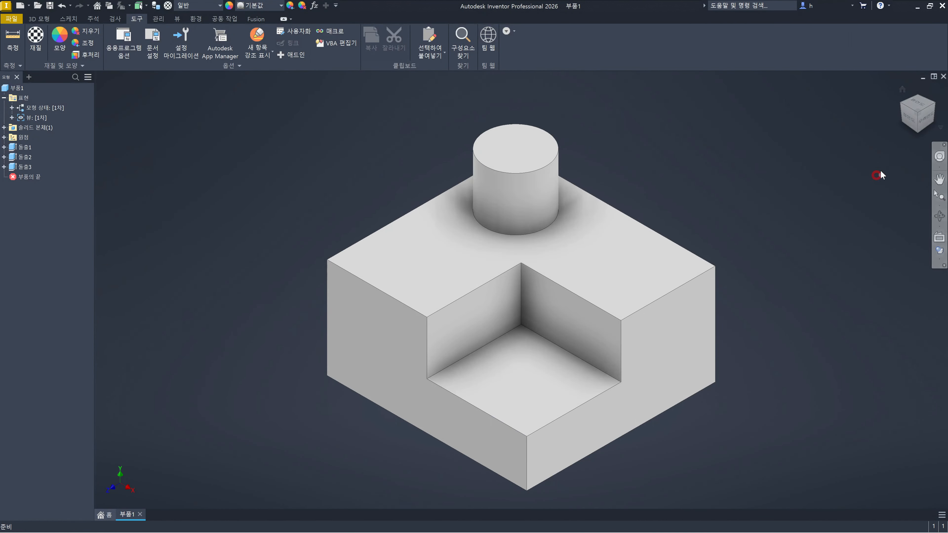
{"action": "left_click", "coordinate": [908, 121]}
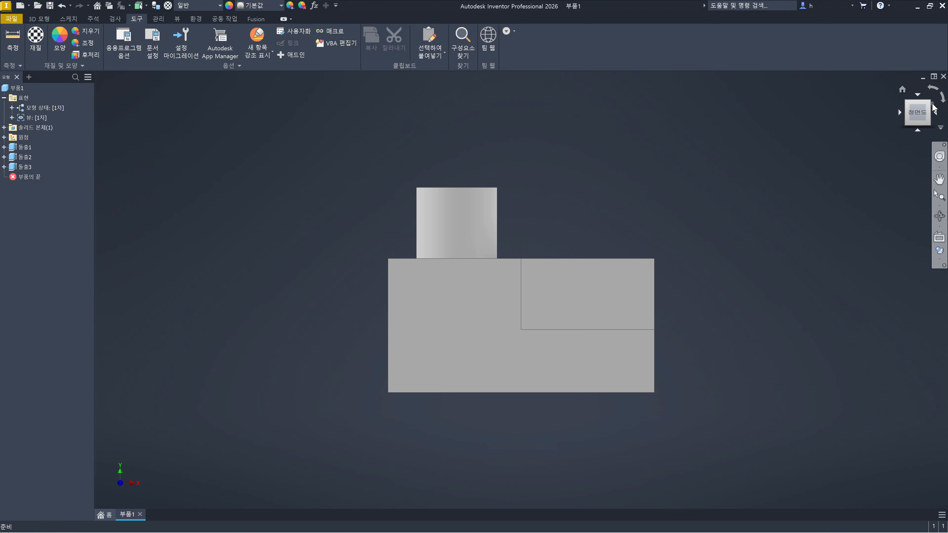
{"action": "left_click", "coordinate": [903, 89]}
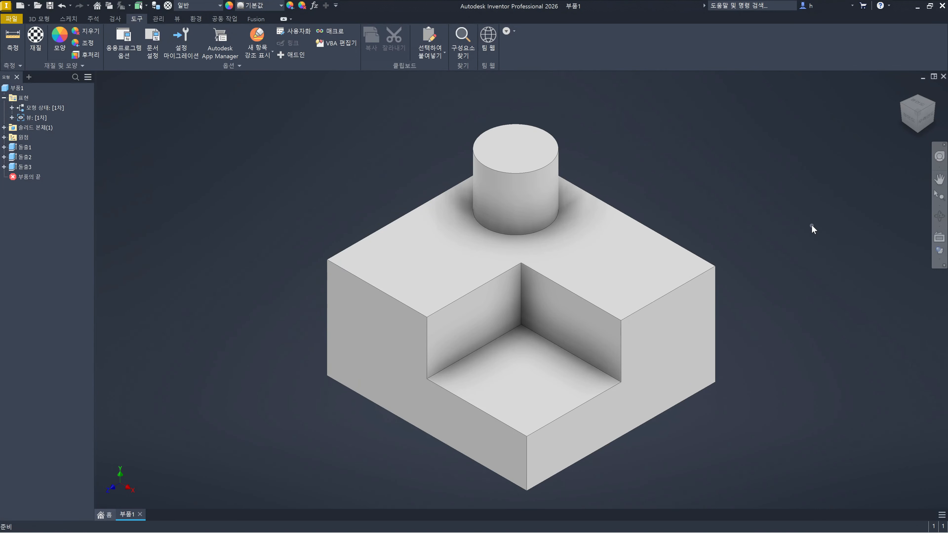
Create a new part from the Standard.ipt template
{"action": "left_click", "coordinate": [799, 230]}
{"action": "key", "text": "ctrl+n"}
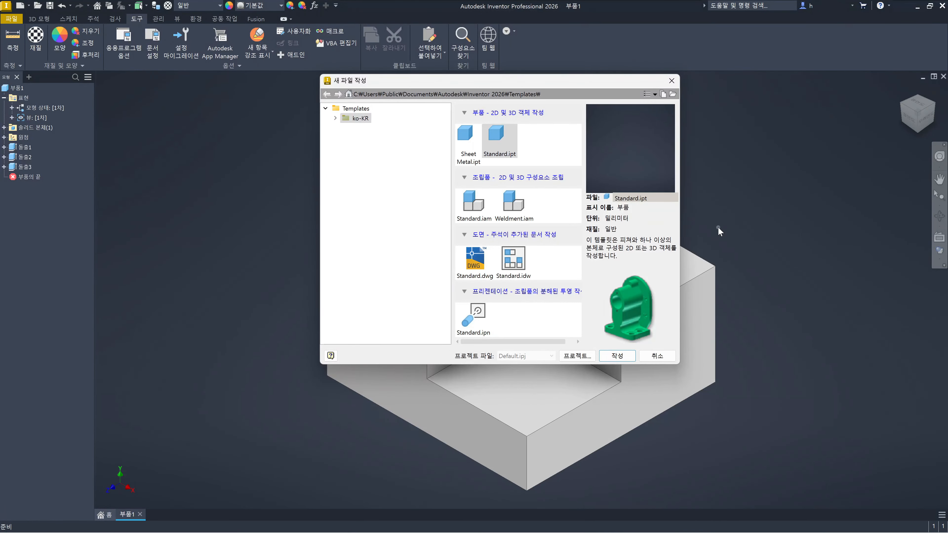
{"action": "left_click", "coordinate": [504, 134]}
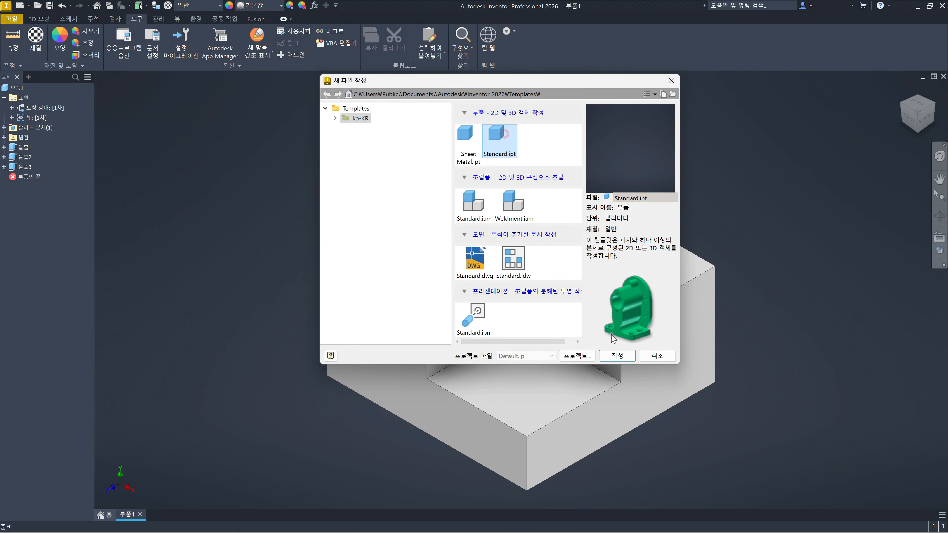
{"action": "left_click", "coordinate": [616, 355]}
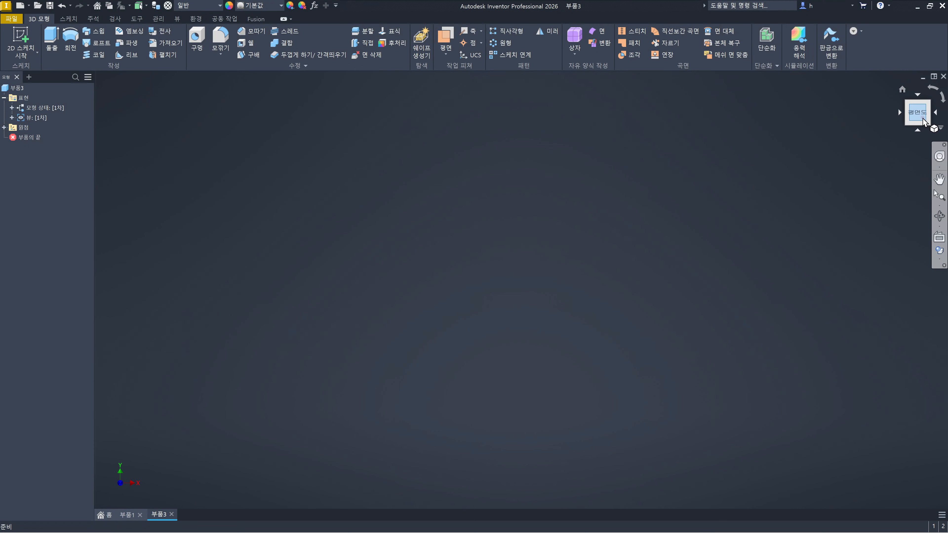
Set an isometric view with the Z axis pointing up as the new part's home view, using the fit-to-view option
{"action": "left_click", "coordinate": [903, 90]}
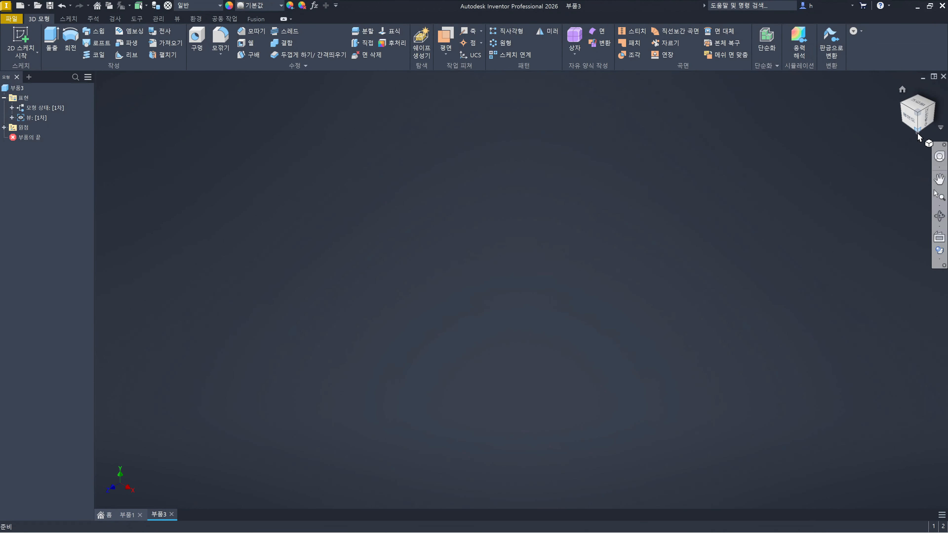
{"action": "left_click", "coordinate": [918, 132]}
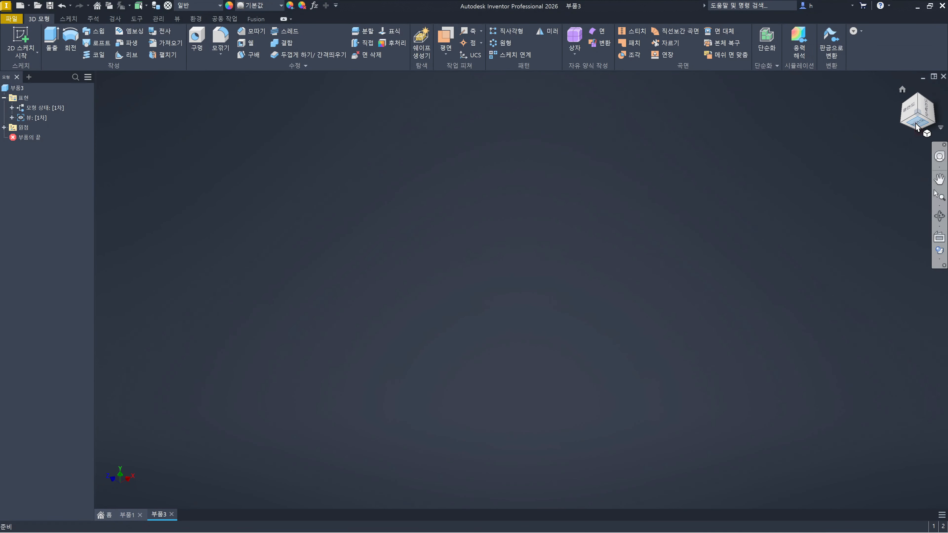
{"action": "left_click", "coordinate": [915, 122]}
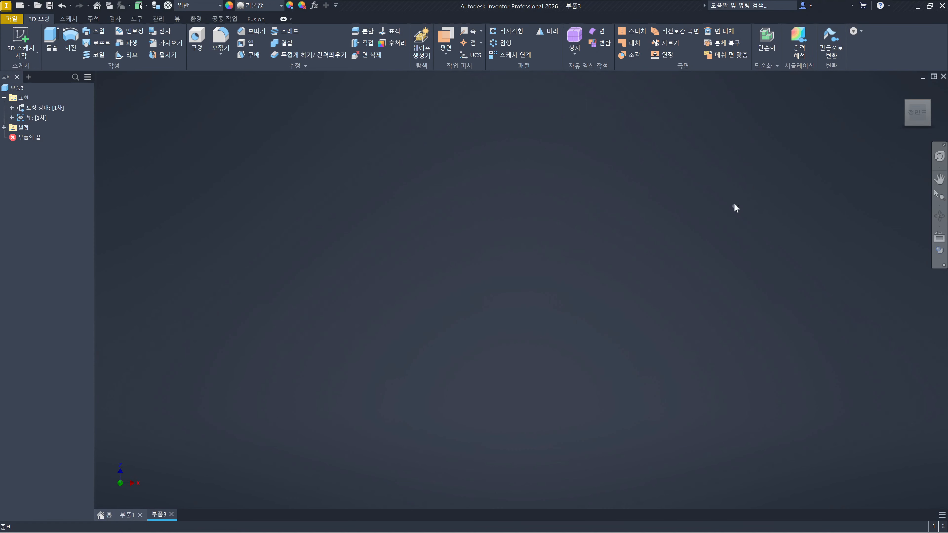
{"action": "left_click", "coordinate": [928, 103]}
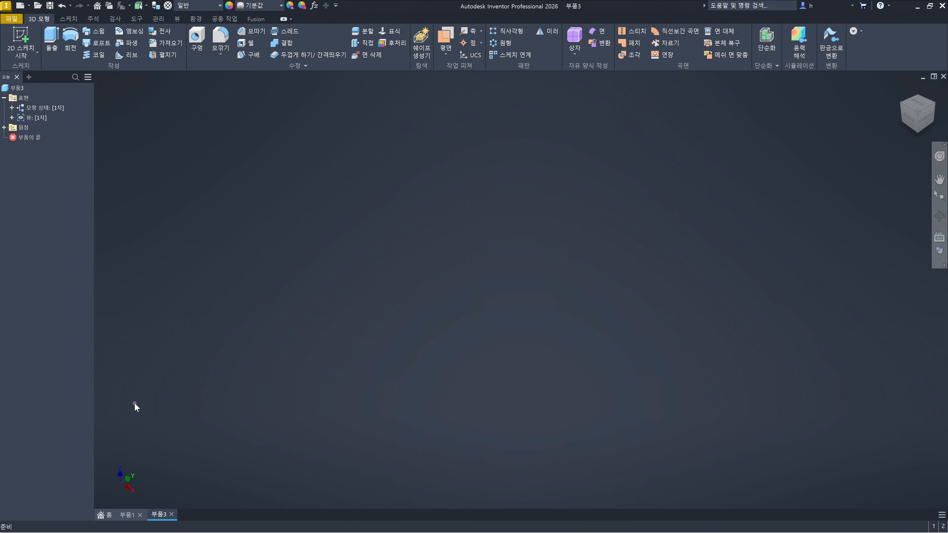
{"action": "mouse_move", "coordinate": [907, 97]}
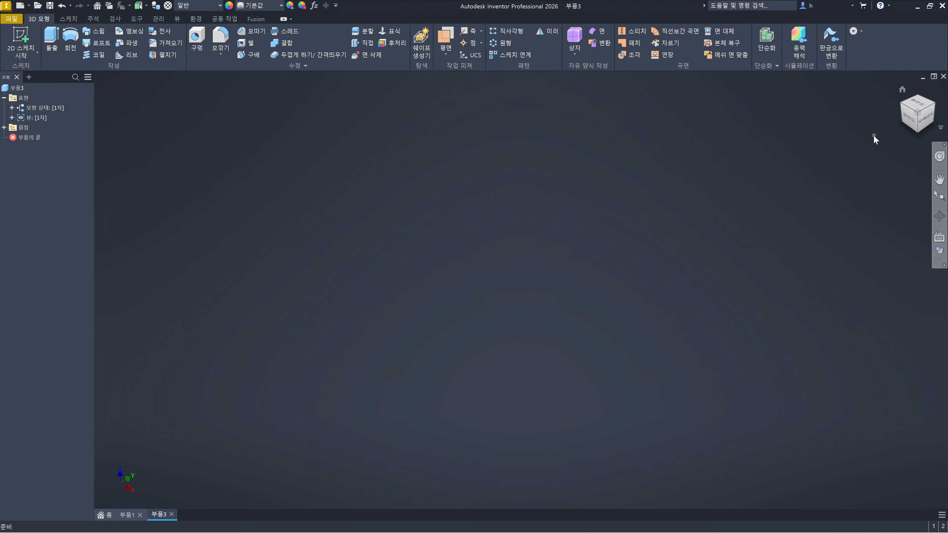
{"action": "right_click", "coordinate": [904, 93]}
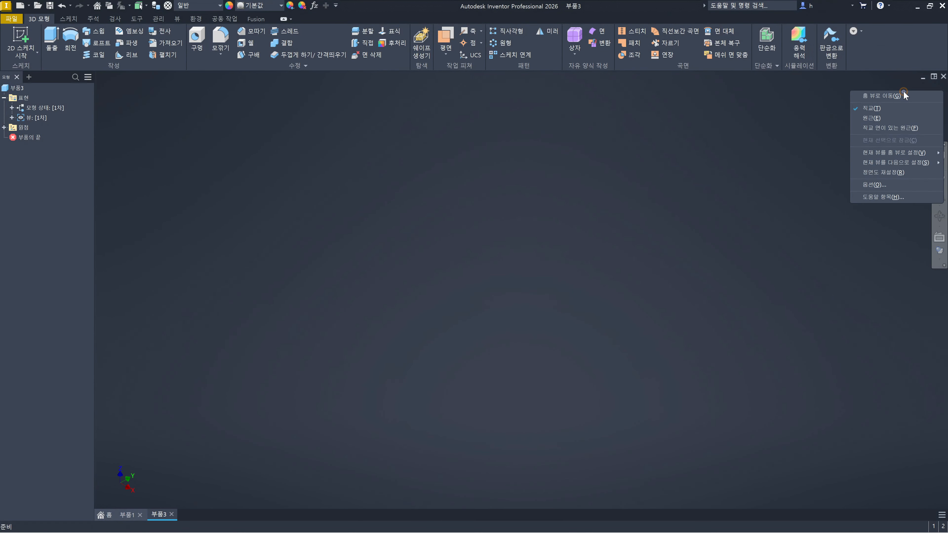
{"action": "mouse_move", "coordinate": [899, 156]}
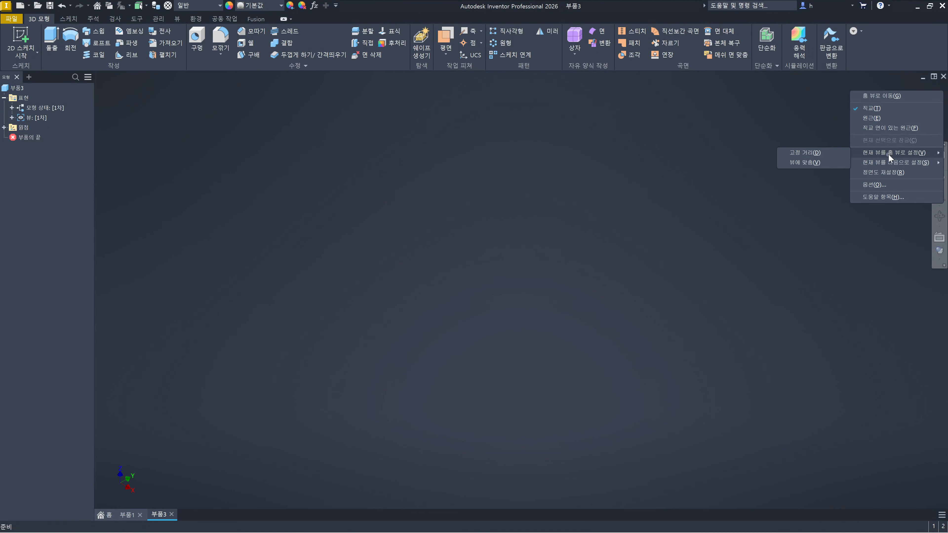
{"action": "left_click", "coordinate": [819, 164]}
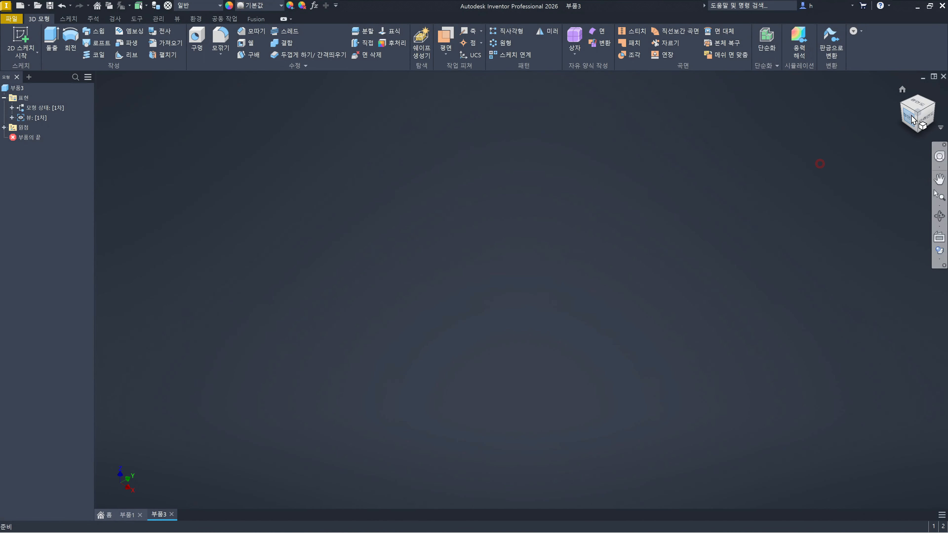
Check the new home view by orbiting away from it and returning to it
{"action": "left_click", "coordinate": [903, 91]}
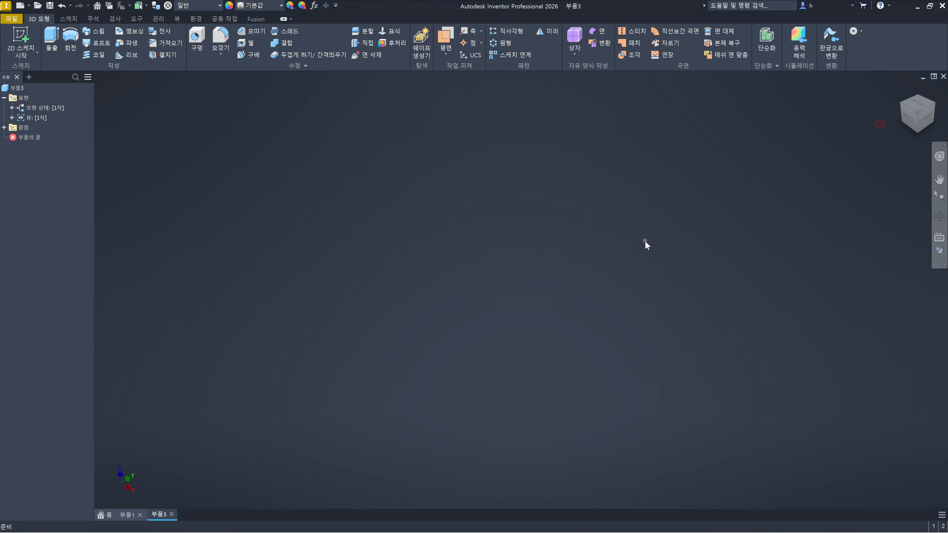
{"action": "middle_click_drag", "start_coordinate": [650, 254], "coordinate": [556, 318], "text": "shift"}
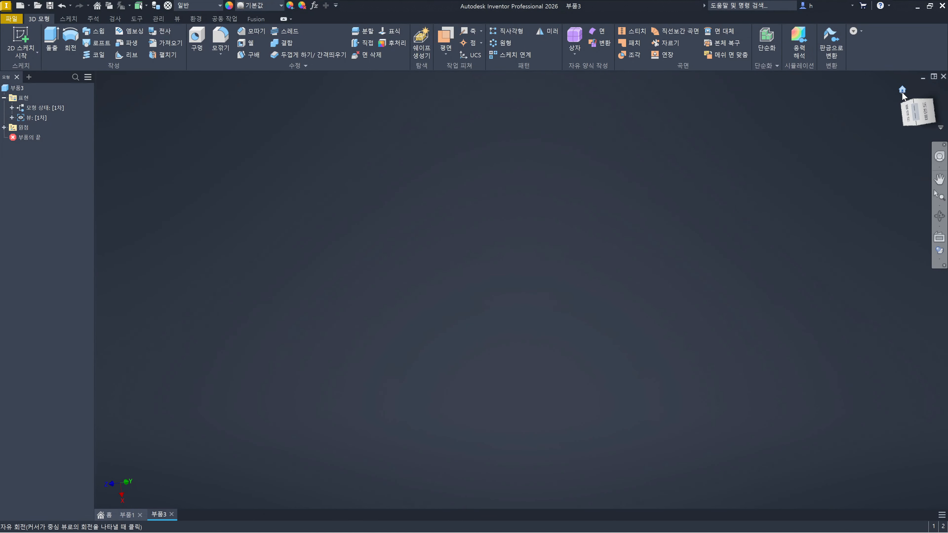
{"action": "left_click", "coordinate": [902, 91]}
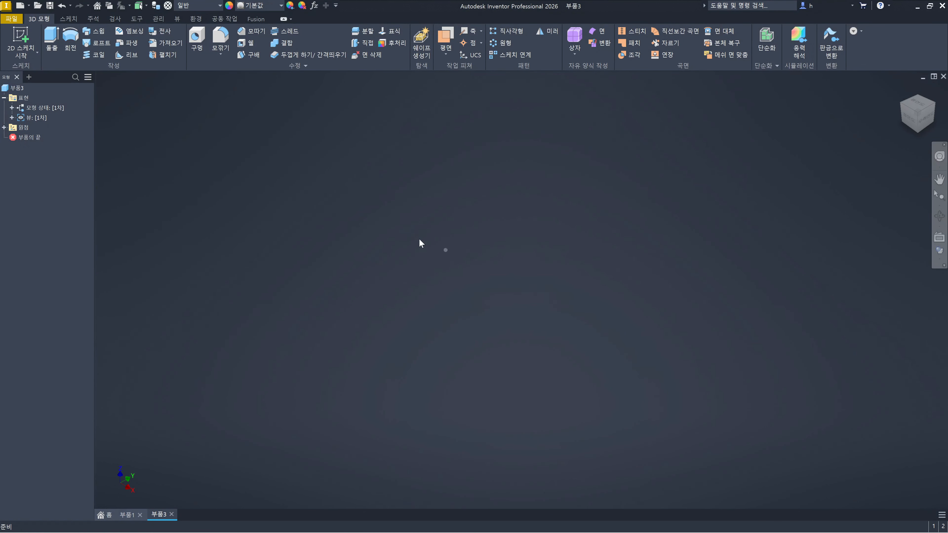
Save a copy of the empty part as a template over Standard.ipt in the ko-KR folder and close the part without saving
{"action": "left_click", "coordinate": [13, 21]}
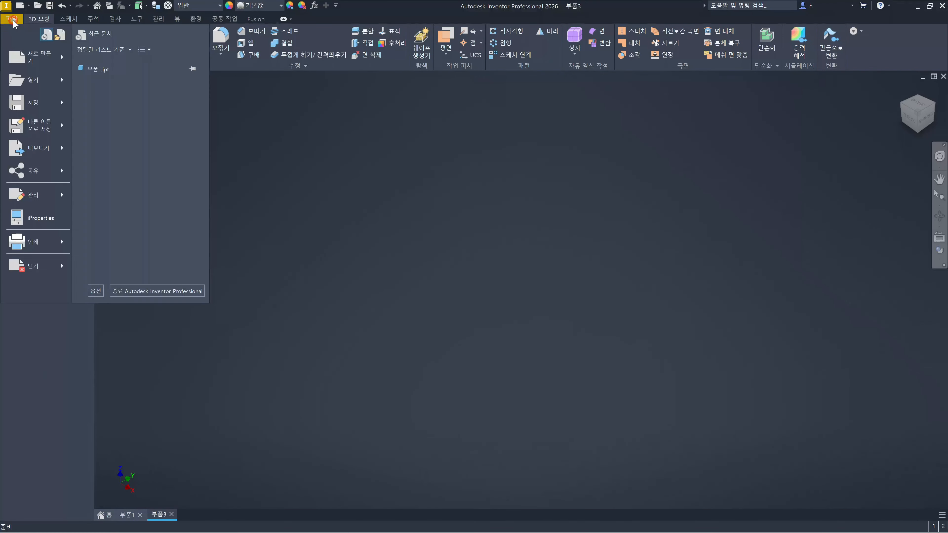
{"action": "mouse_move", "coordinate": [55, 138]}
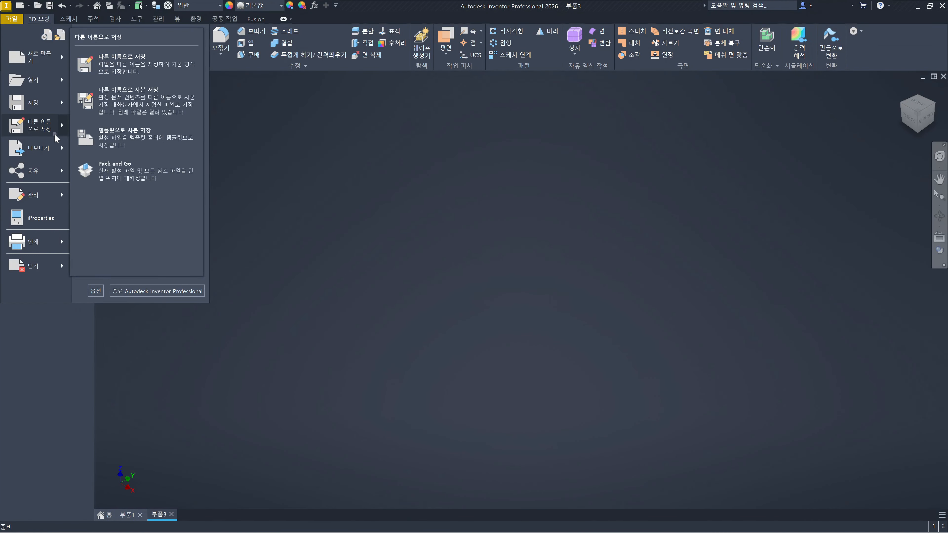
{"action": "left_click", "coordinate": [133, 141]}
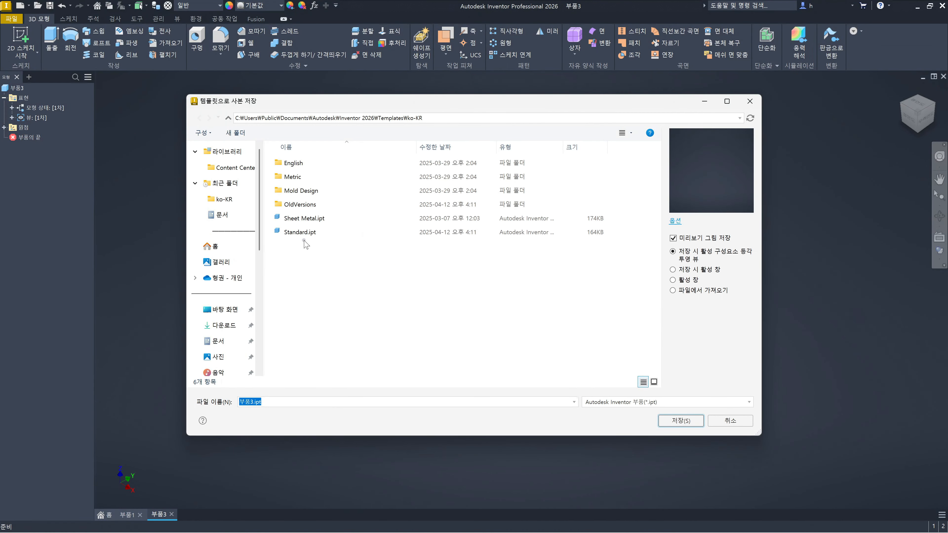
{"action": "left_click", "coordinate": [303, 233]}
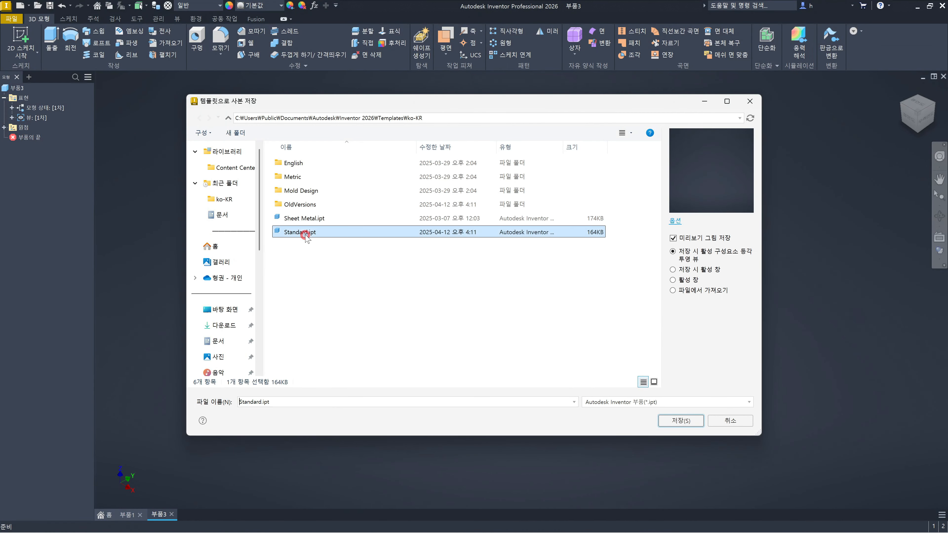
{"action": "left_click", "coordinate": [683, 422]}
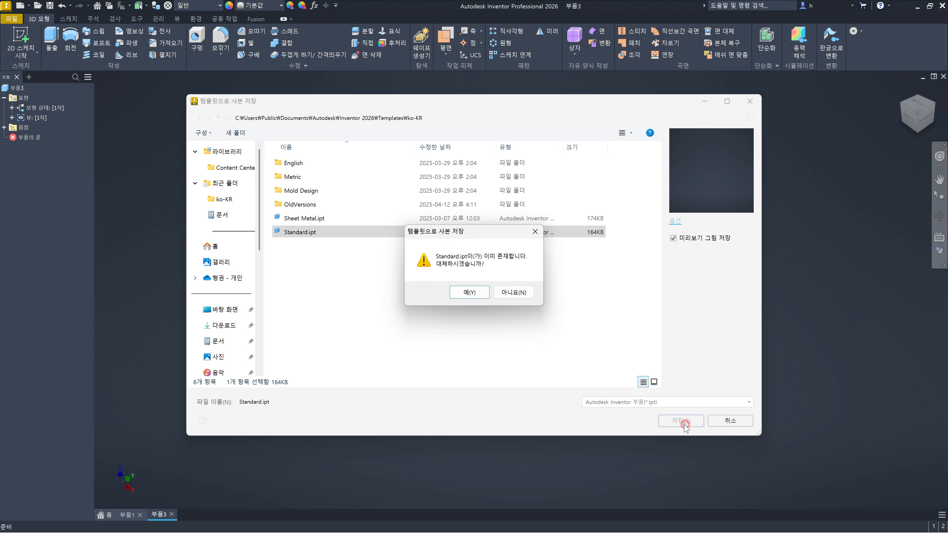
{"action": "left_click", "coordinate": [469, 294]}
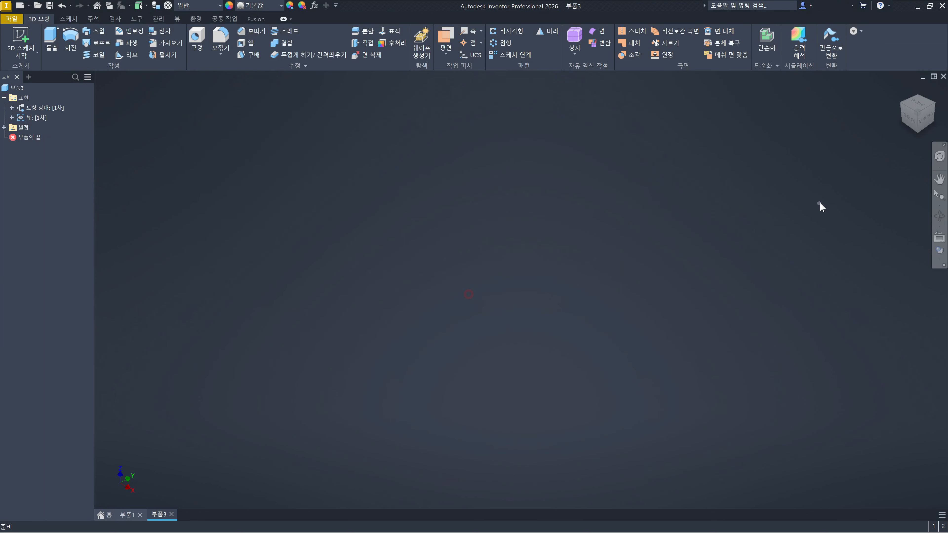
{"action": "left_click", "coordinate": [943, 76]}
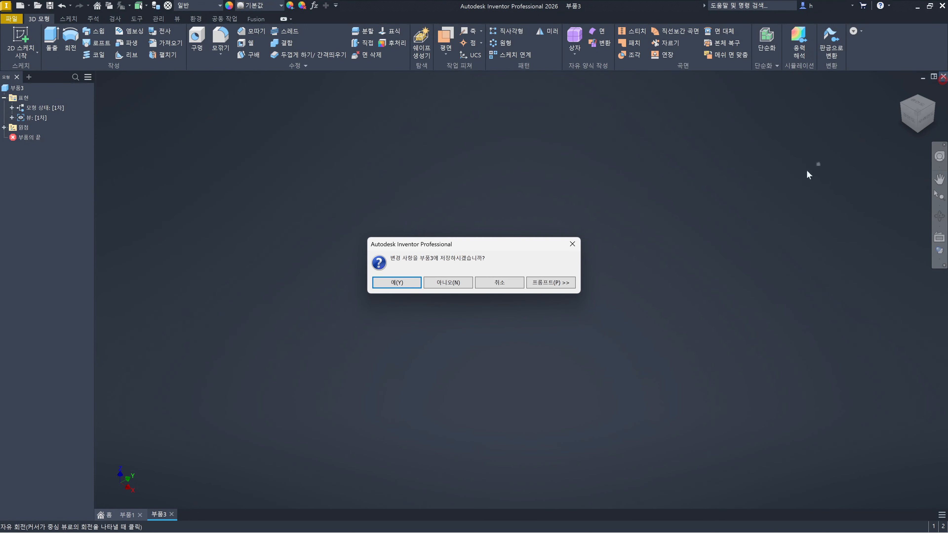
{"action": "left_click", "coordinate": [458, 284]}
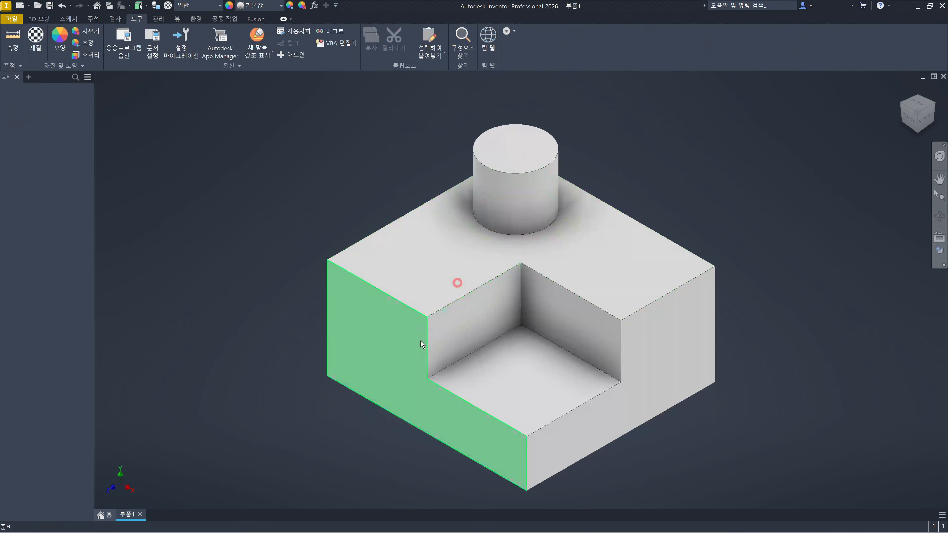
Create another new part from the updated Standard.ipt template and check the axis directions in its home view
{"action": "key", "text": "ctrl+n"}
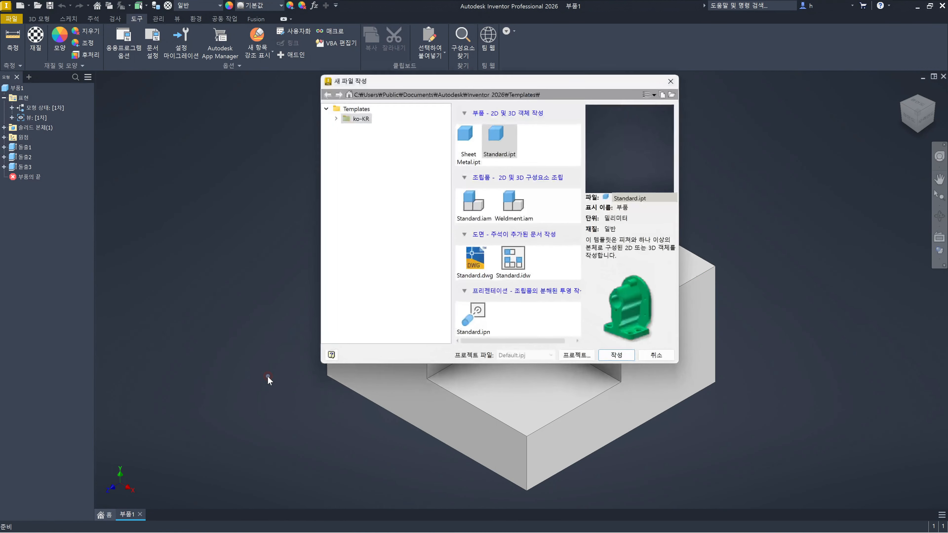
{"action": "left_click", "coordinate": [497, 135]}
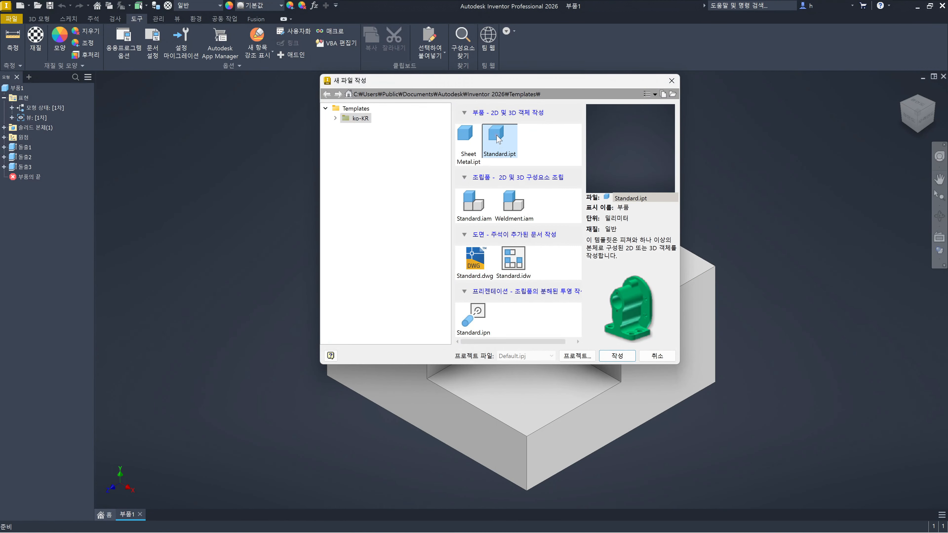
{"action": "left_click", "coordinate": [625, 359]}
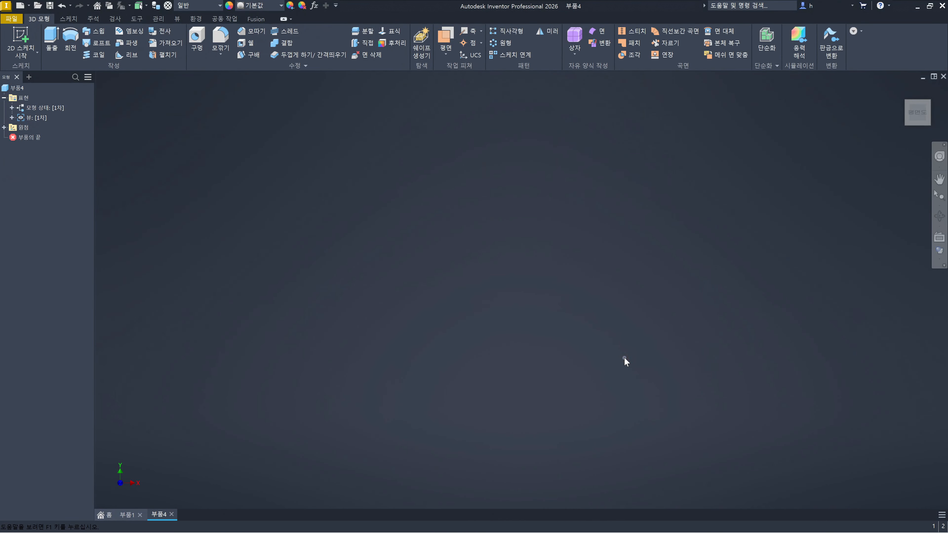
{"action": "mouse_move", "coordinate": [908, 124]}
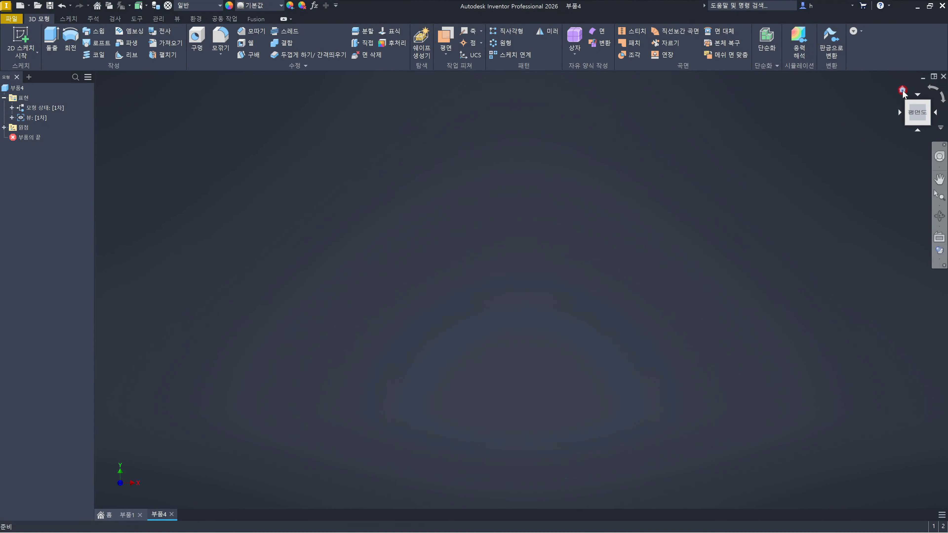
{"action": "left_click", "coordinate": [902, 91]}
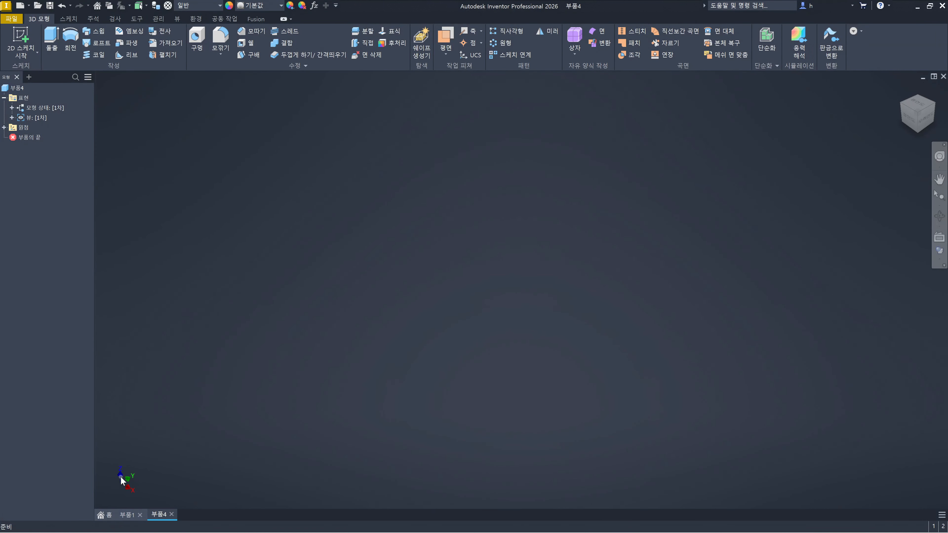
Reset the front view of the new part and look at its XZ face
{"action": "left_click", "coordinate": [909, 123]}
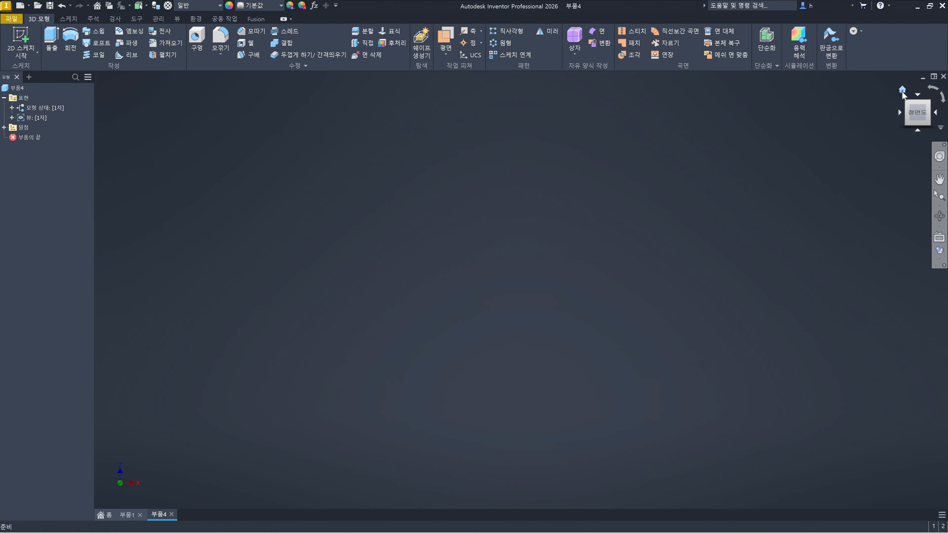
{"action": "right_click", "coordinate": [903, 94]}
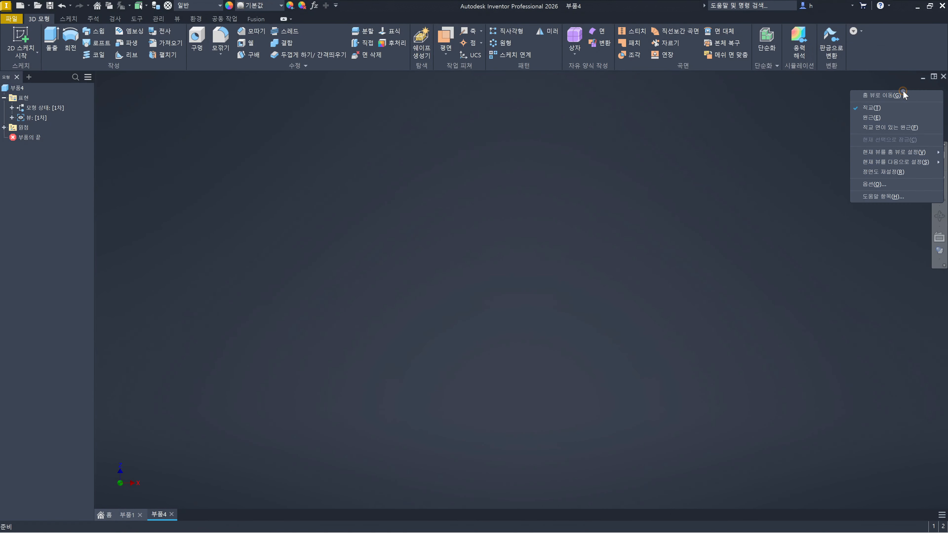
{"action": "left_click", "coordinate": [877, 172]}
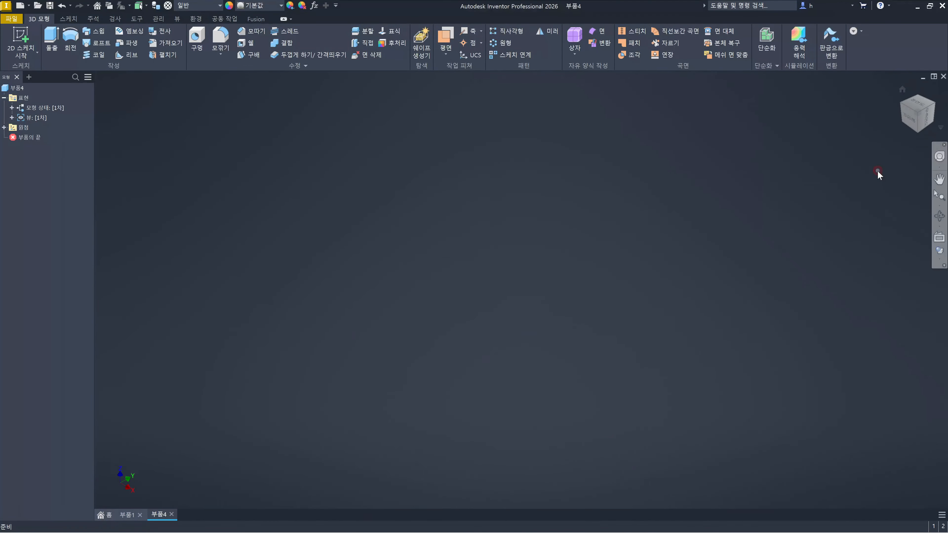
{"action": "left_click", "coordinate": [913, 123]}
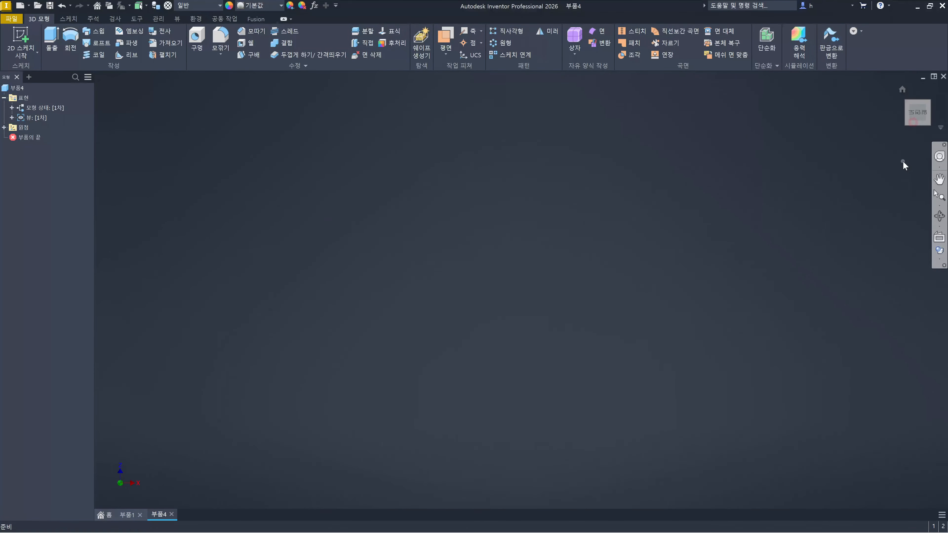
Turn the empty part to the isometric view with Y up and set it as the home view using Fit to View
{"action": "left_click", "coordinate": [918, 100]}
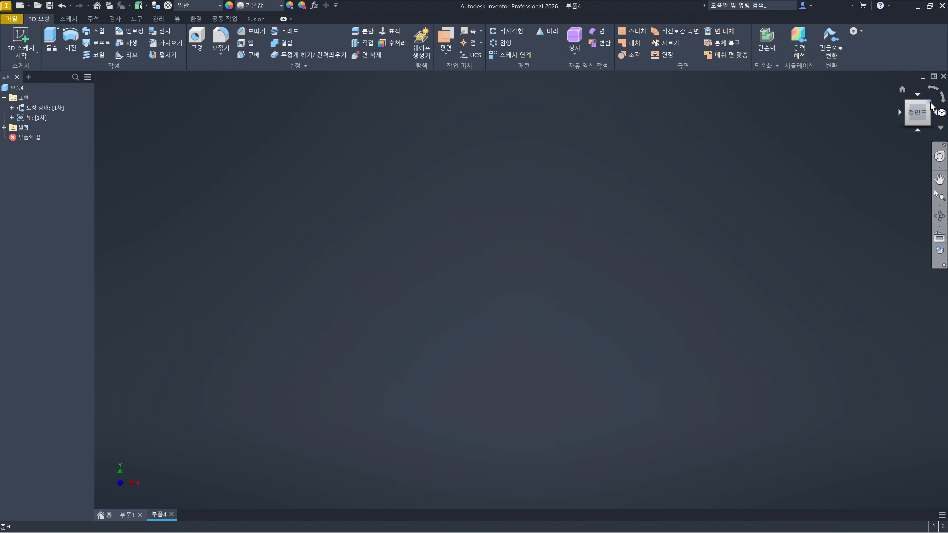
{"action": "left_click", "coordinate": [929, 102]}
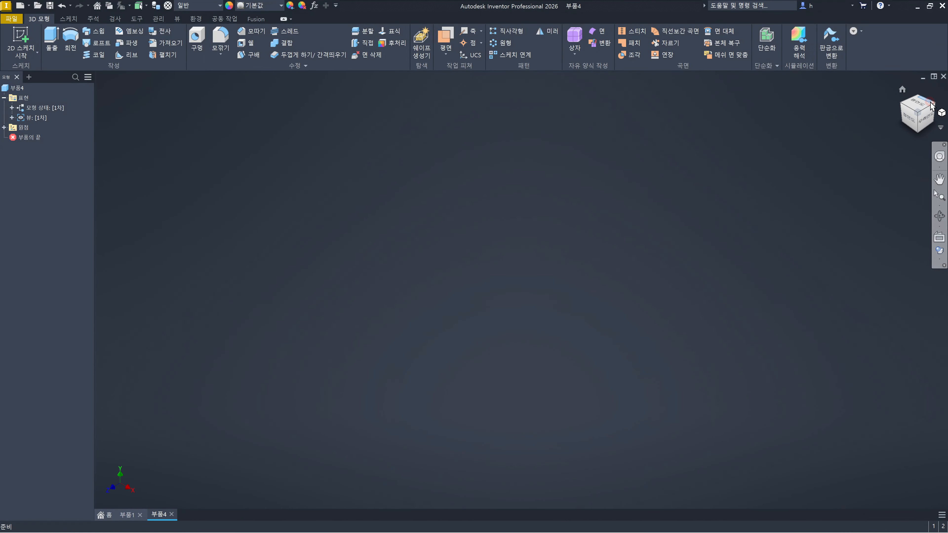
{"action": "right_click", "coordinate": [903, 95]}
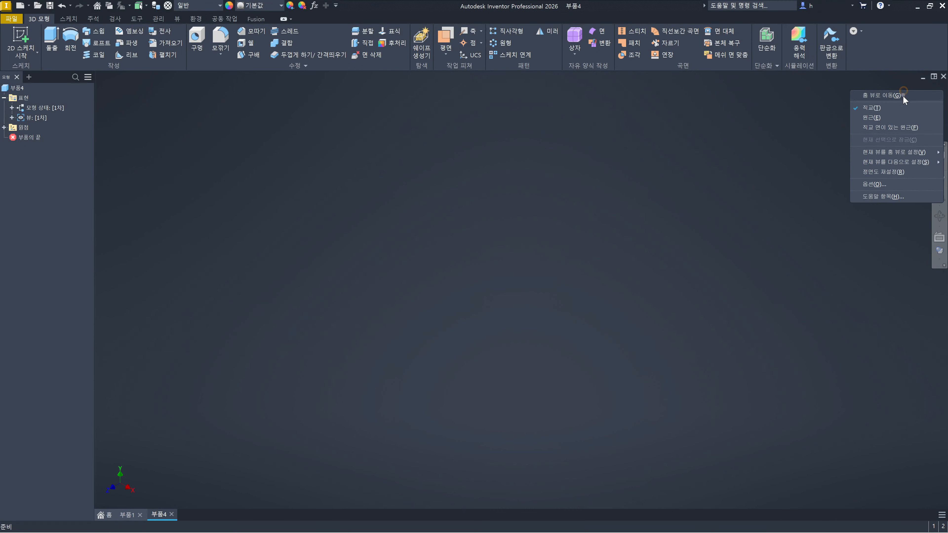
{"action": "mouse_move", "coordinate": [903, 152]}
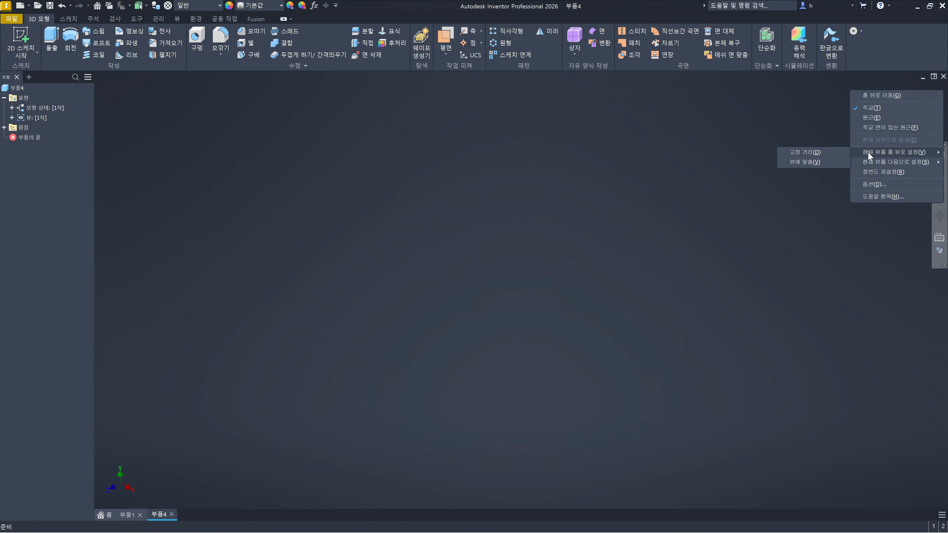
{"action": "left_click", "coordinate": [805, 162]}
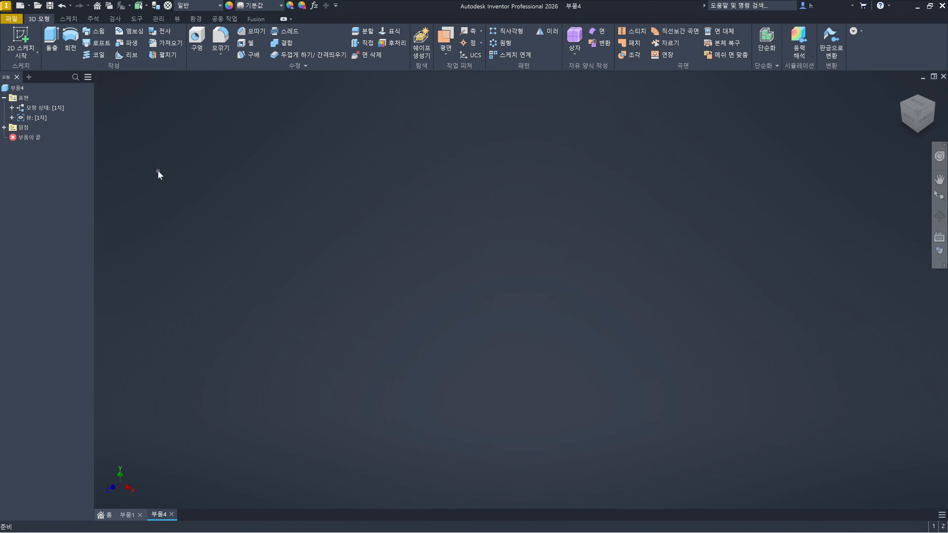
Save a copy of the Y-up part as a template over Standard.ipt in the ko-KR folder and close the part without saving
{"action": "left_click", "coordinate": [11, 19]}
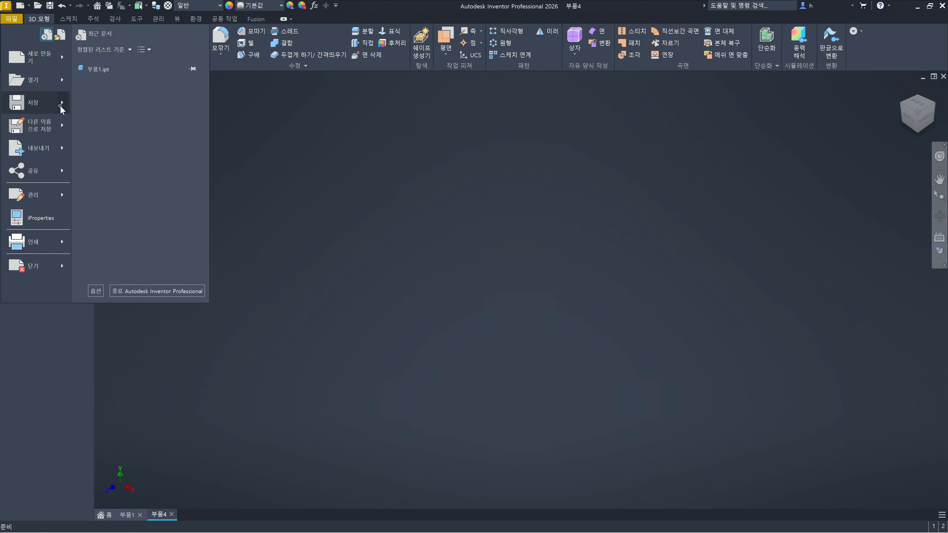
{"action": "mouse_move", "coordinate": [63, 109]}
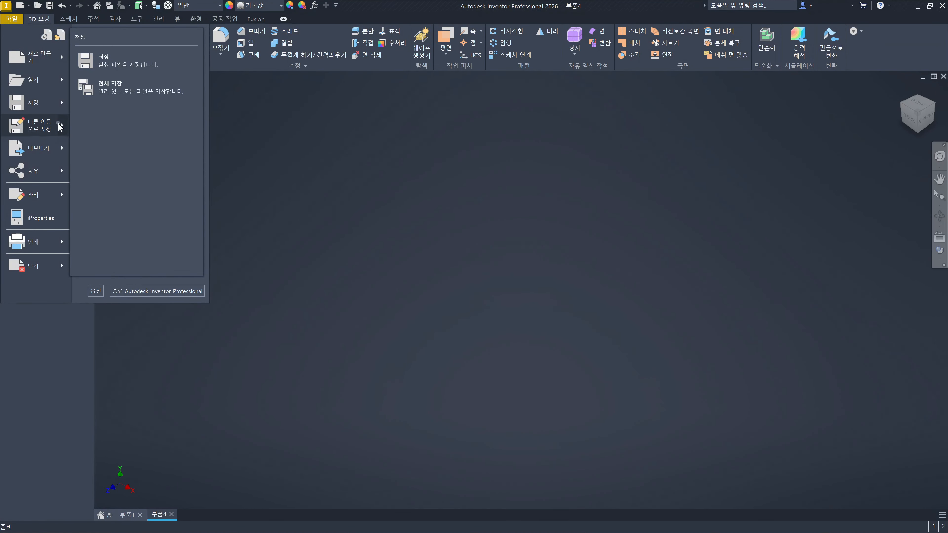
{"action": "mouse_move", "coordinate": [59, 130]}
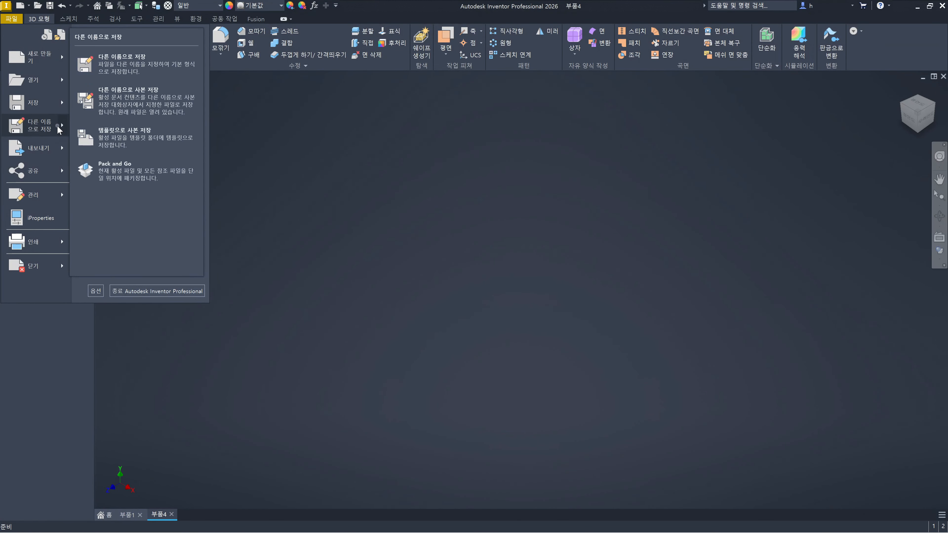
{"action": "left_click", "coordinate": [111, 138]}
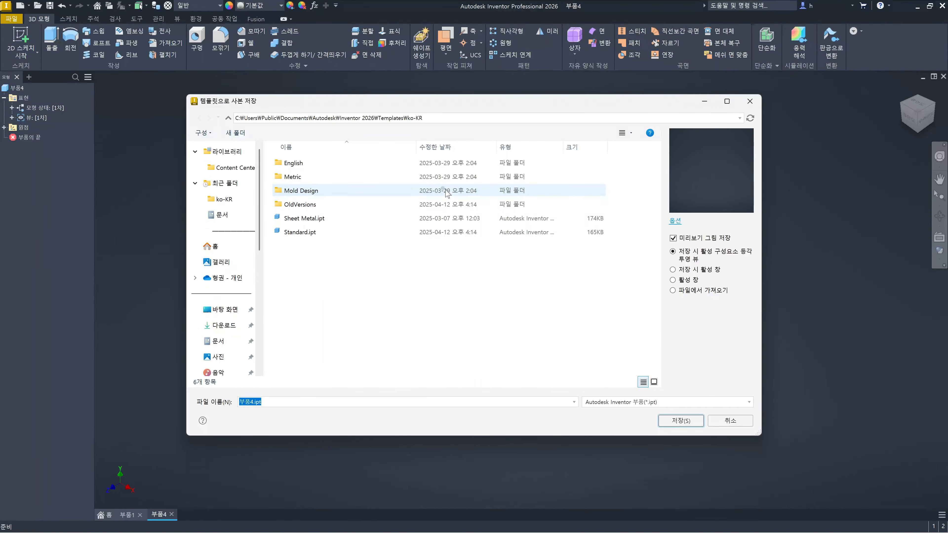
{"action": "left_click", "coordinate": [320, 233]}
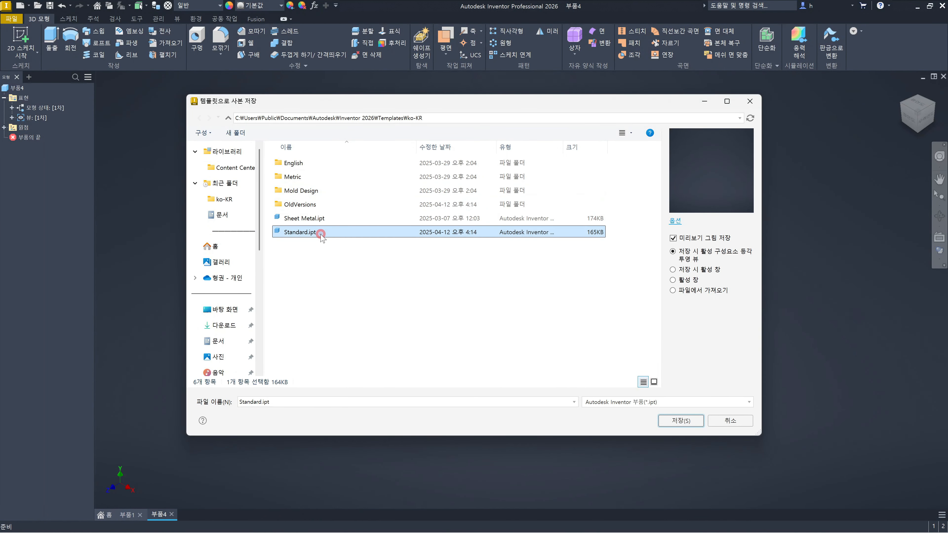
{"action": "left_click", "coordinate": [681, 421]}
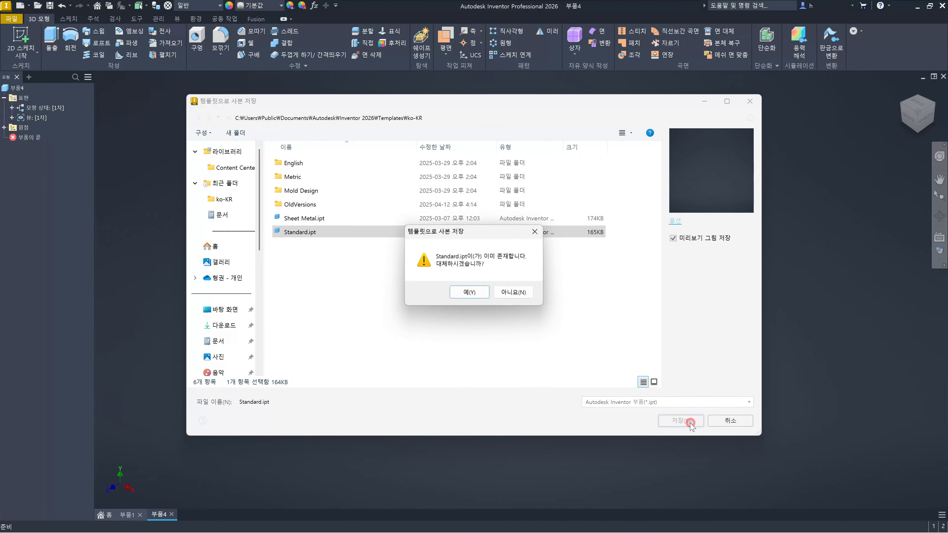
{"action": "left_click", "coordinate": [470, 292]}
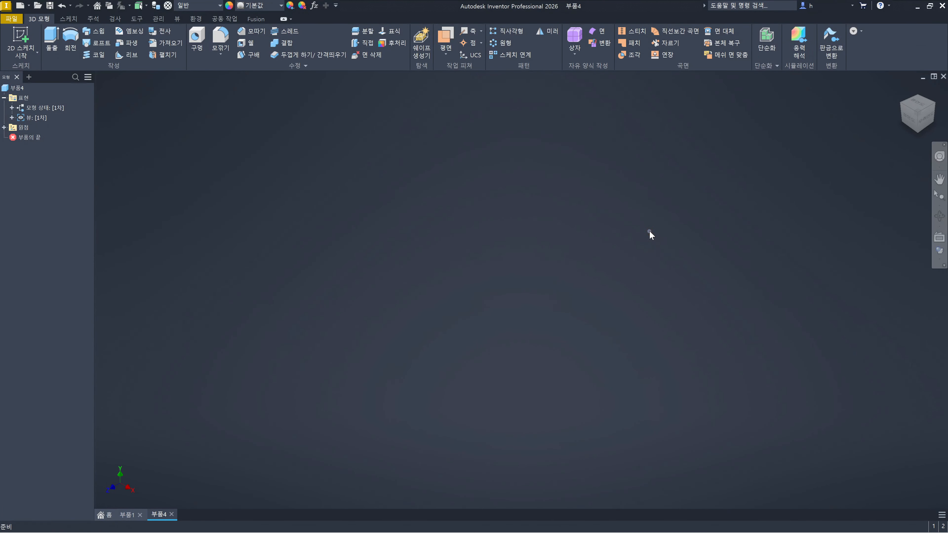
{"action": "left_click", "coordinate": [943, 77]}
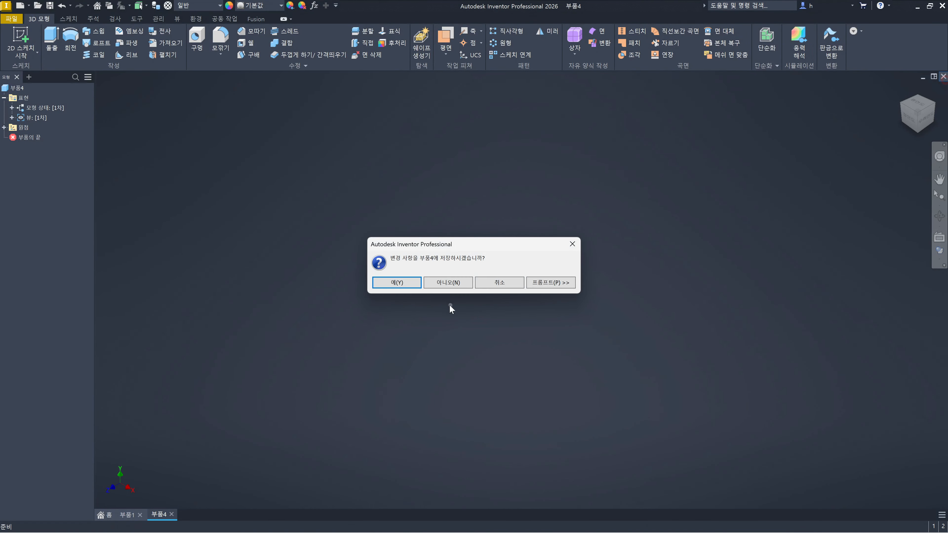
{"action": "left_click", "coordinate": [450, 282]}
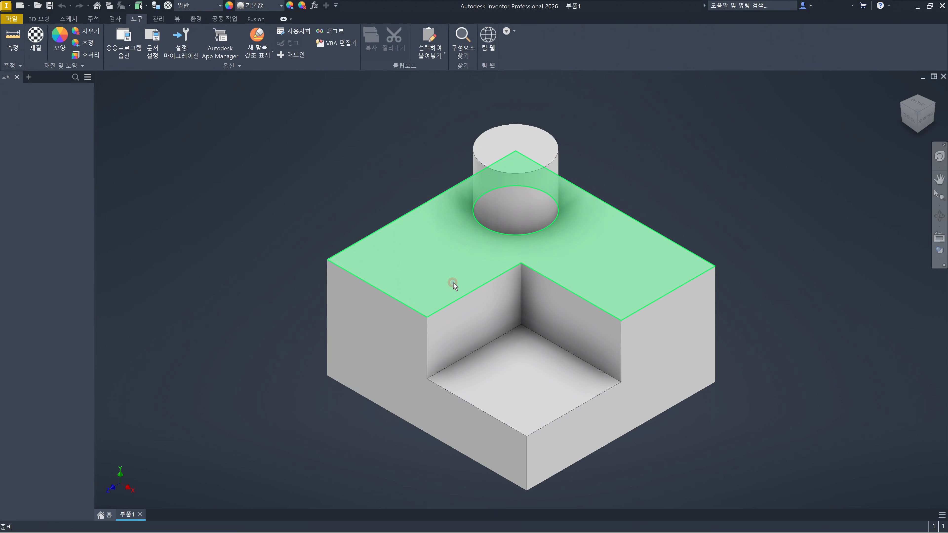
{"action": "left_click", "coordinate": [470, 301]}
{"action": "left_click", "coordinate": [736, 216]}
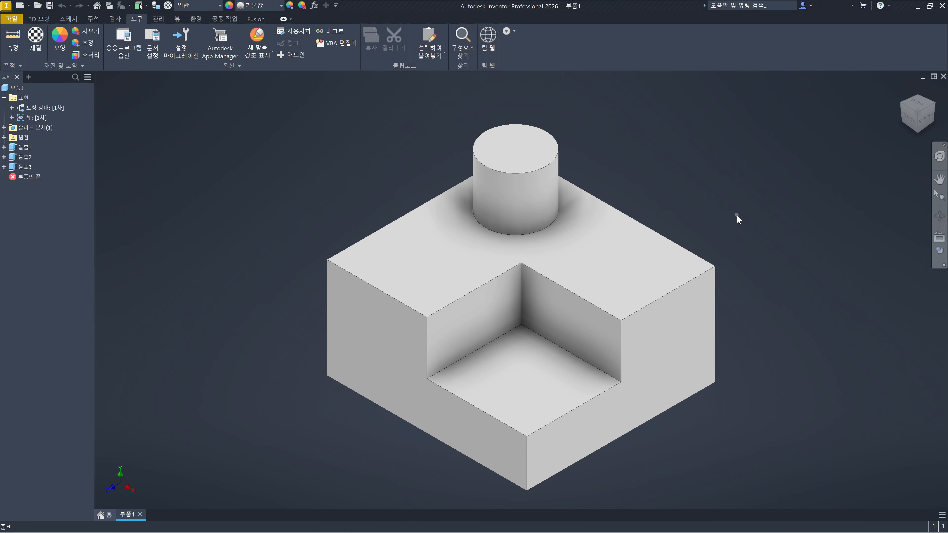
Review the ViewCube commands for setting the home view and resetting the front view in the block part
{"action": "mouse_move", "coordinate": [913, 115]}
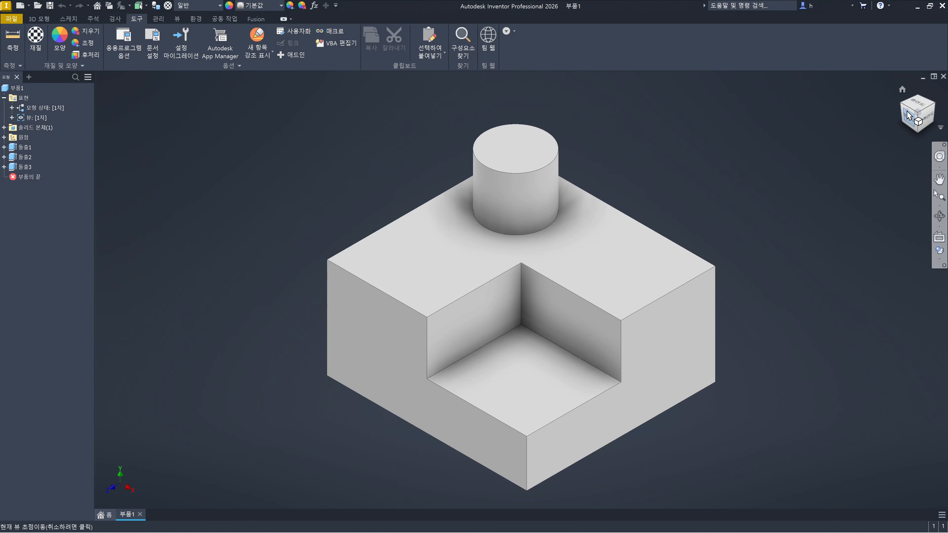
{"action": "right_click", "coordinate": [903, 92]}
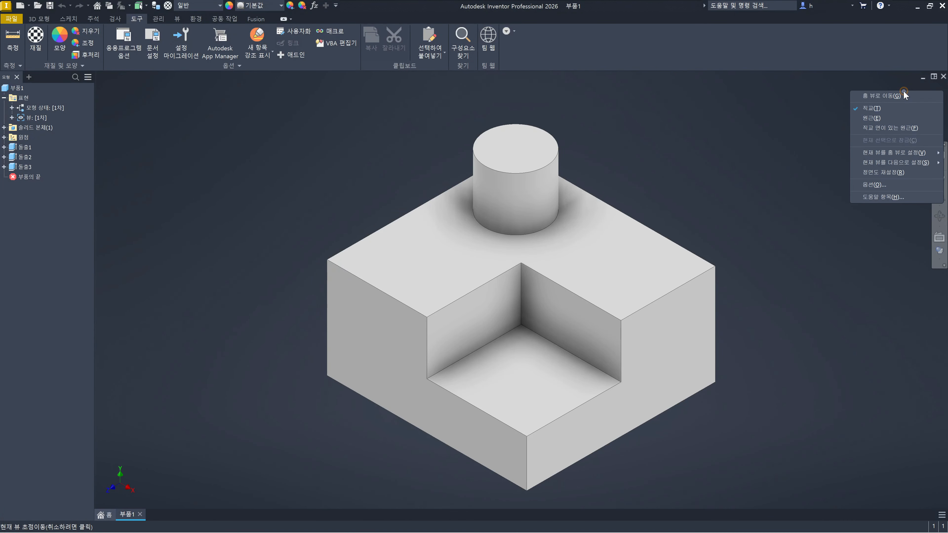
{"action": "mouse_move", "coordinate": [907, 154]}
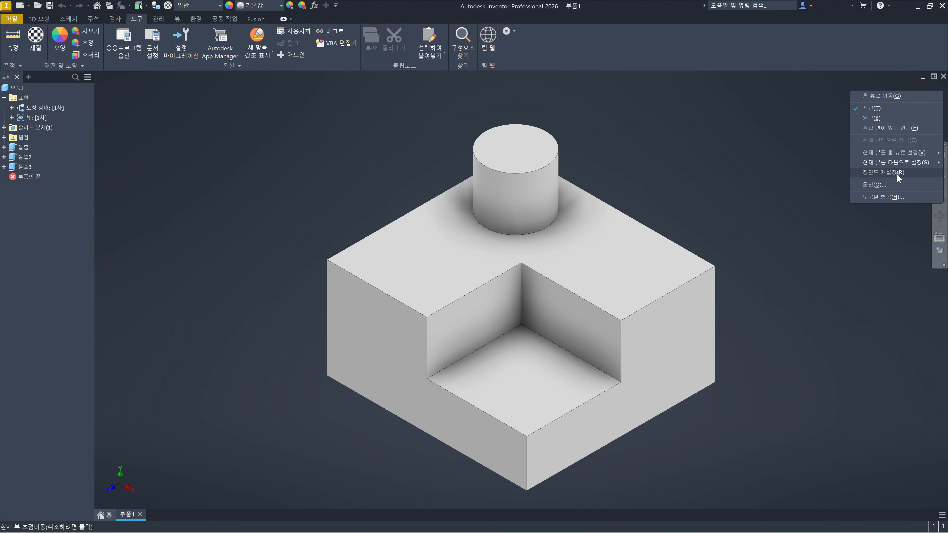
{"action": "left_click", "coordinate": [144, 105]}
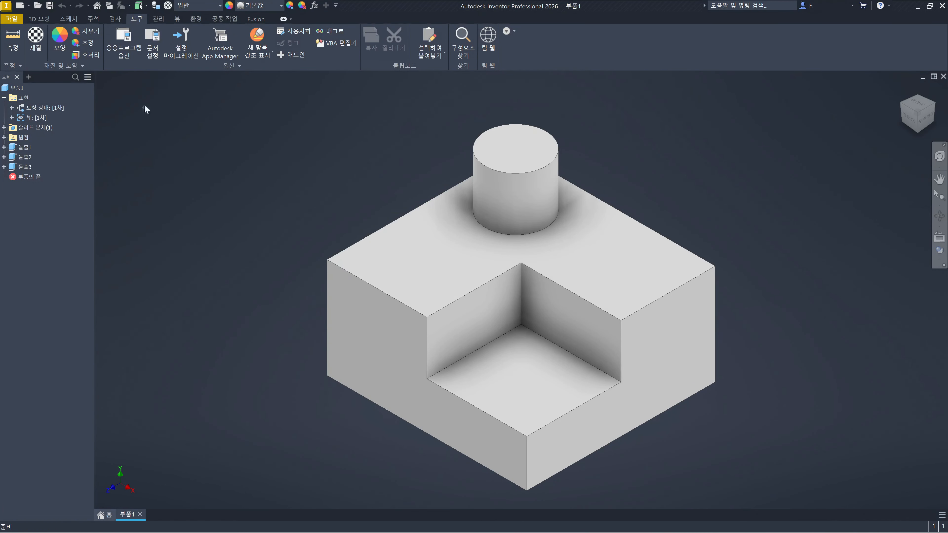
Examine the default ViewCube orientation planes in the application's display options and close the options without changes
{"action": "left_click", "coordinate": [121, 49]}
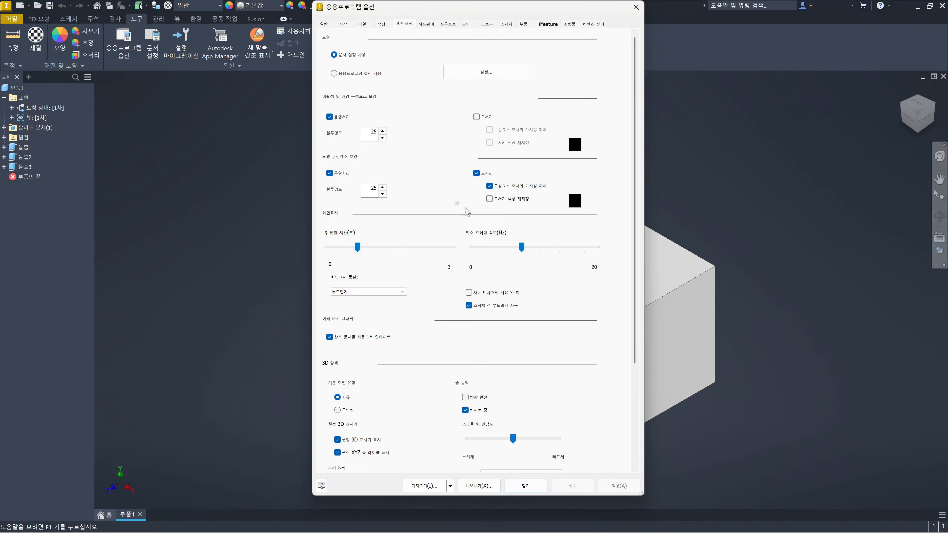
{"action": "left_click", "coordinate": [631, 423]}
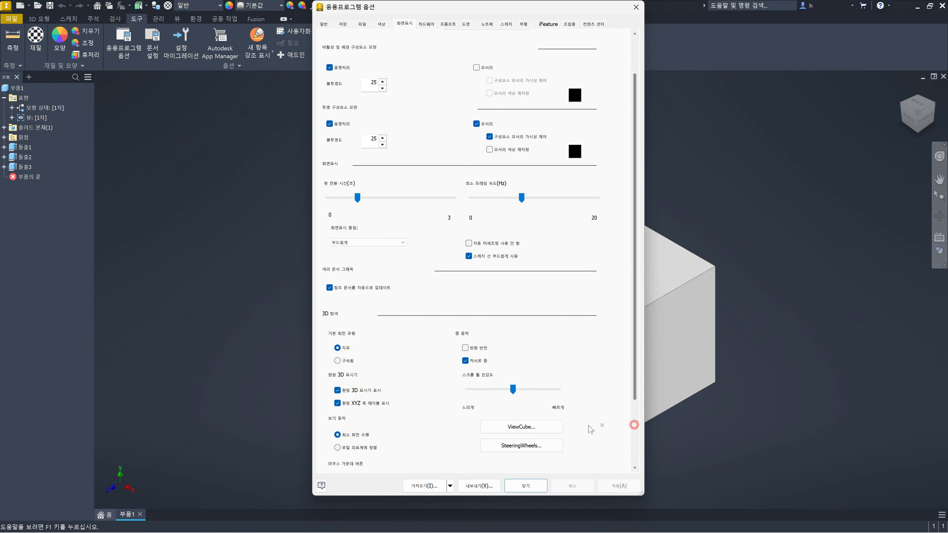
{"action": "left_click", "coordinate": [541, 430]}
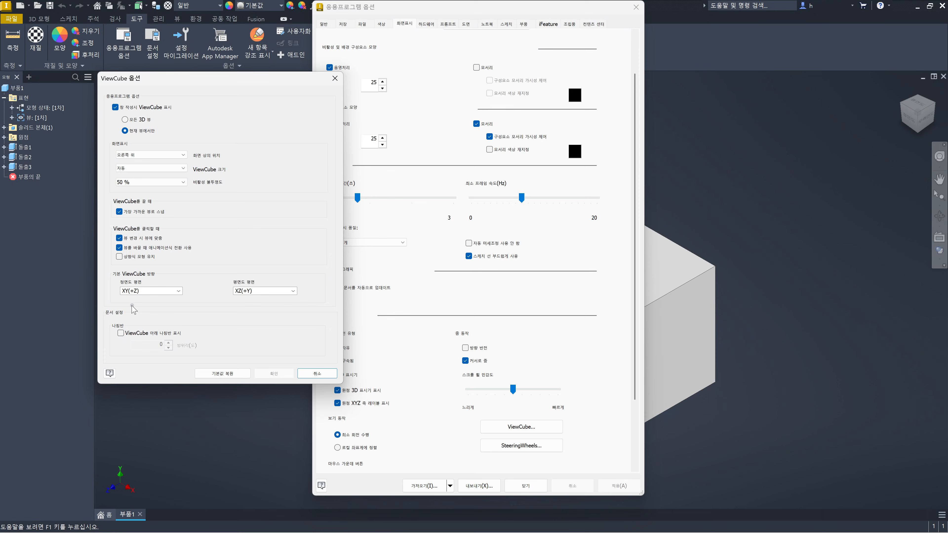
{"action": "left_click", "coordinate": [335, 78]}
{"action": "left_click", "coordinate": [639, 9]}
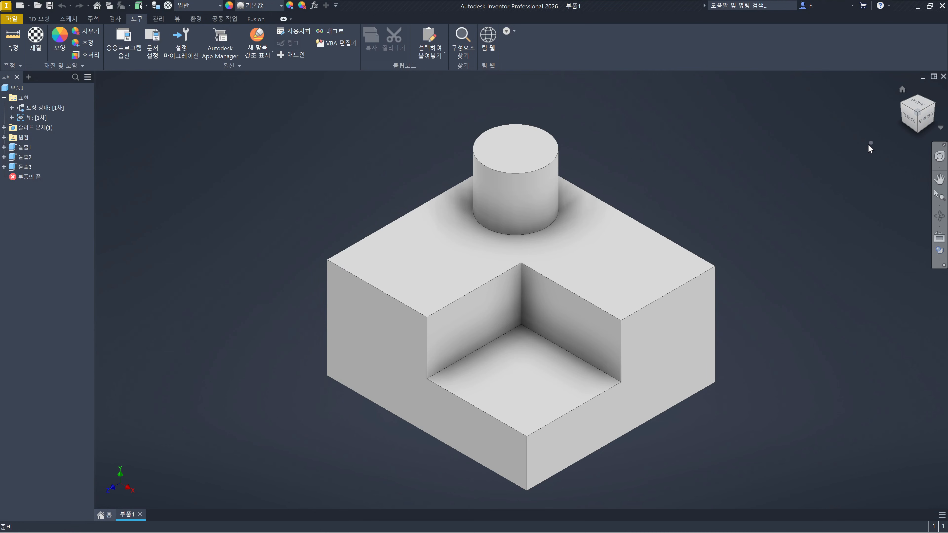
{"action": "left_click", "coordinate": [847, 159]}
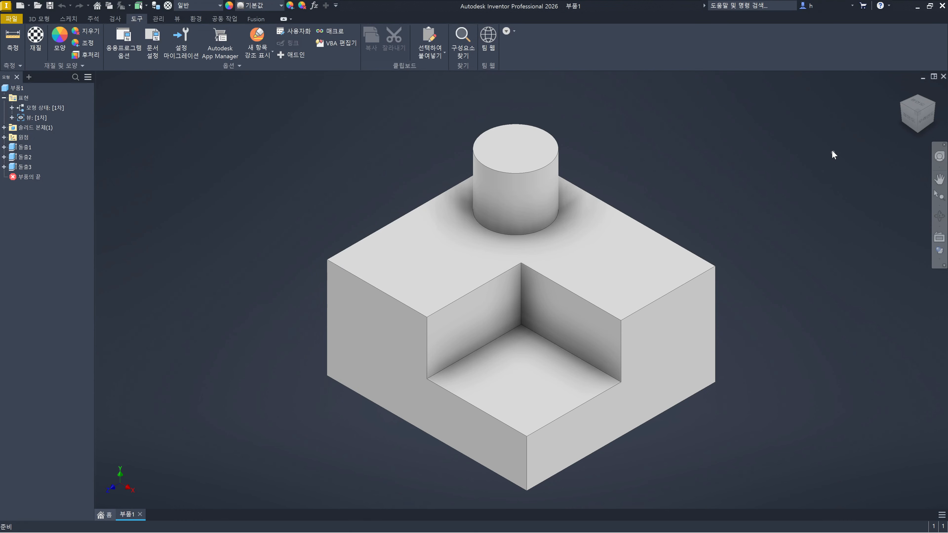
Review the list of visual styles available for the block part and the description of Shaded with Edges
{"action": "mouse_move", "coordinate": [904, 94]}
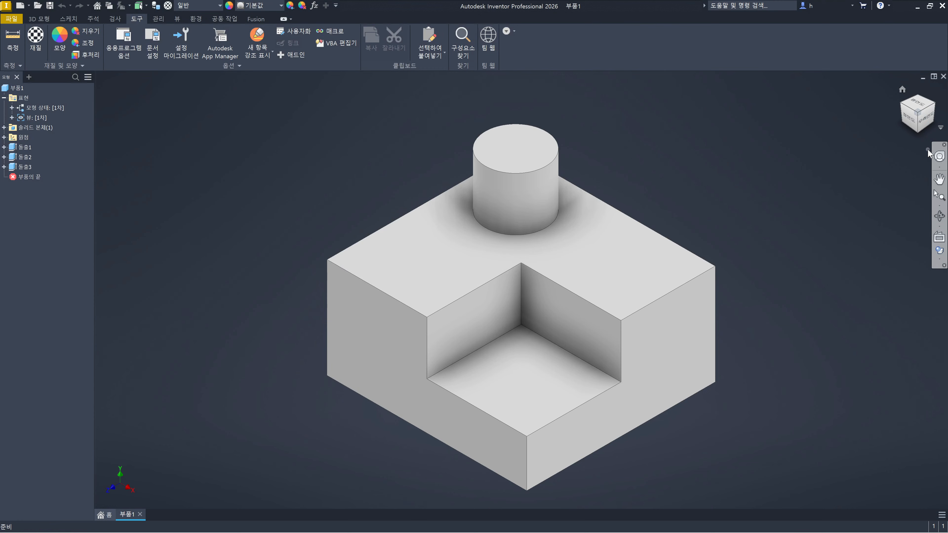
{"action": "left_click", "coordinate": [941, 262]}
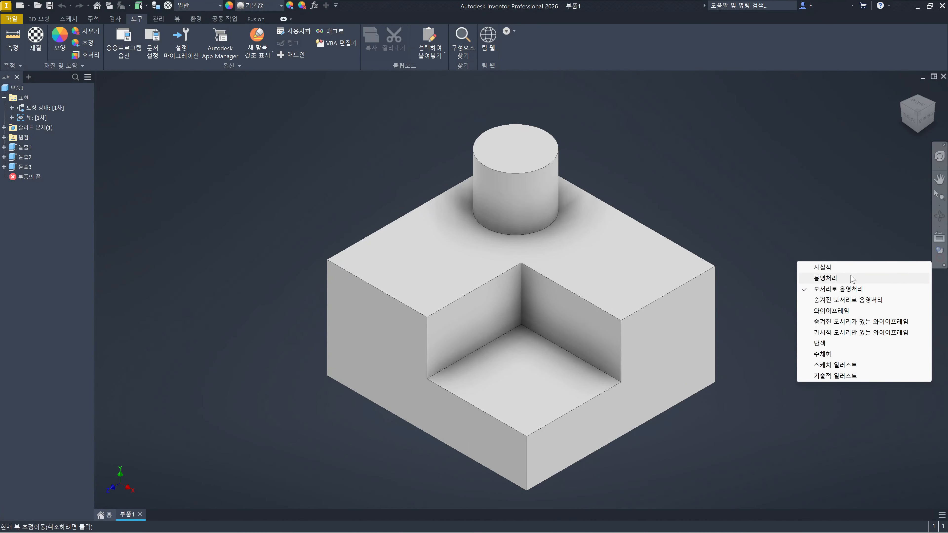
{"action": "left_click", "coordinate": [784, 194]}
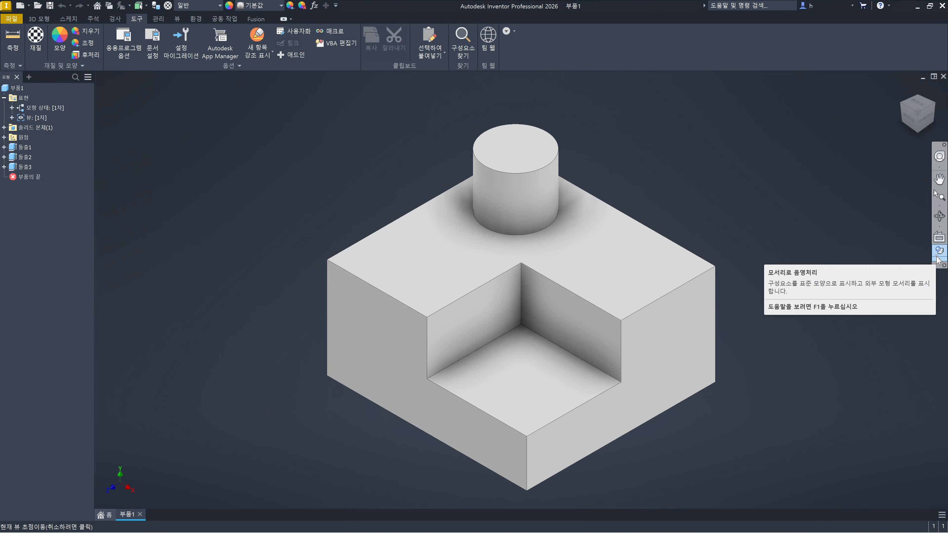
{"action": "left_click", "coordinate": [838, 258]}
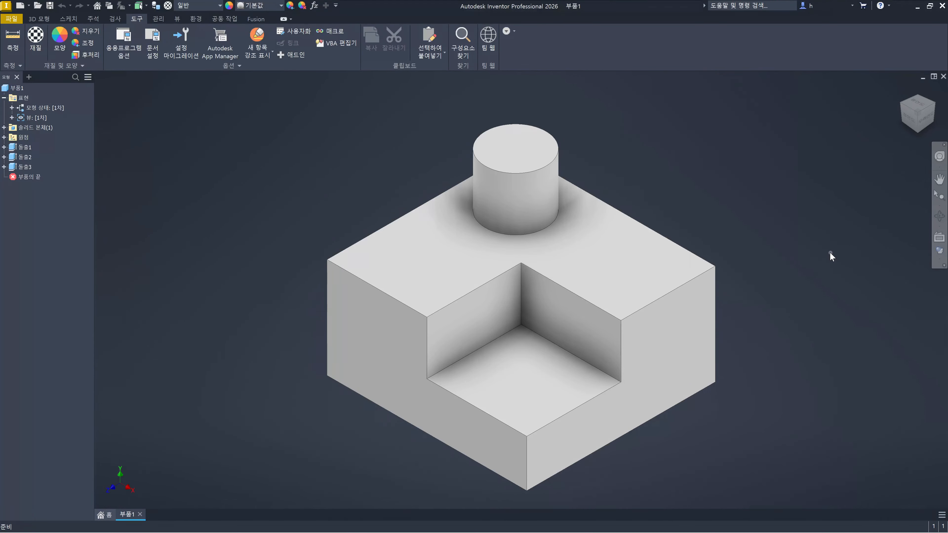
Look at the block part from the front and from the right, and return to the isometric view
{"action": "left_click", "coordinate": [907, 121]}
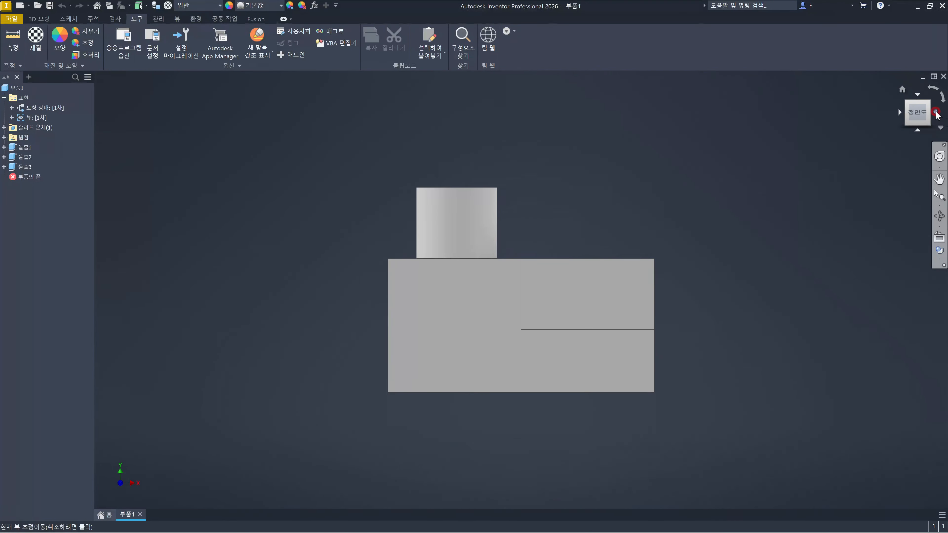
{"action": "left_click", "coordinate": [936, 112]}
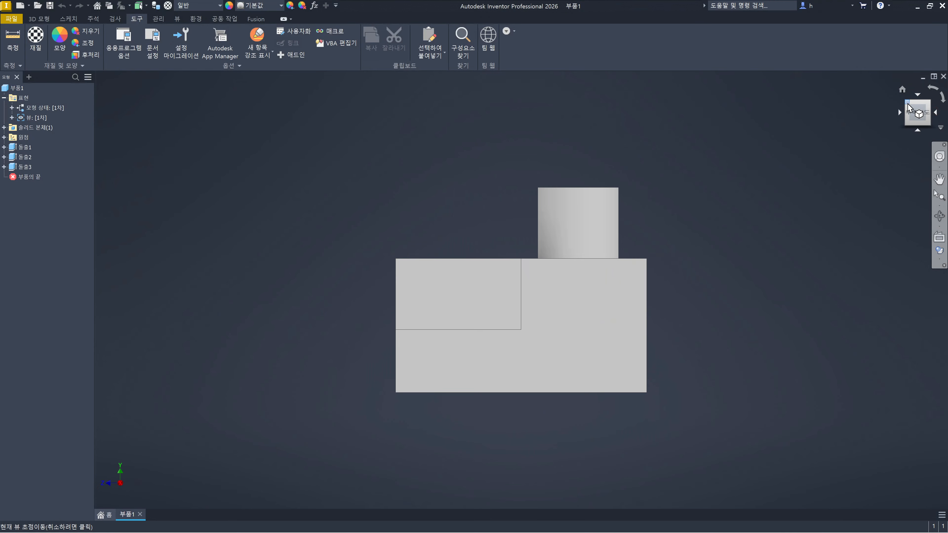
{"action": "left_click", "coordinate": [907, 104]}
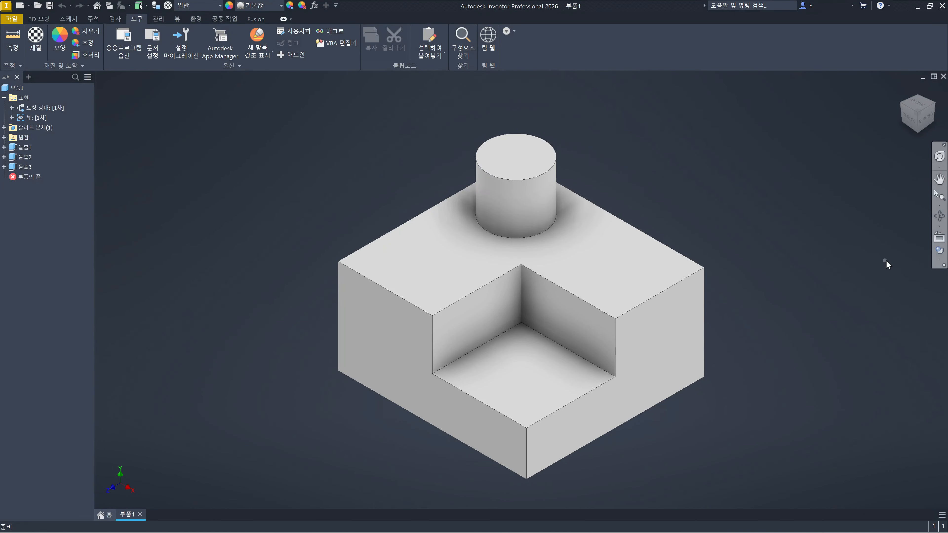
Recheck the available visual styles and view the block part from the front and right sides
{"action": "left_click", "coordinate": [943, 259]}
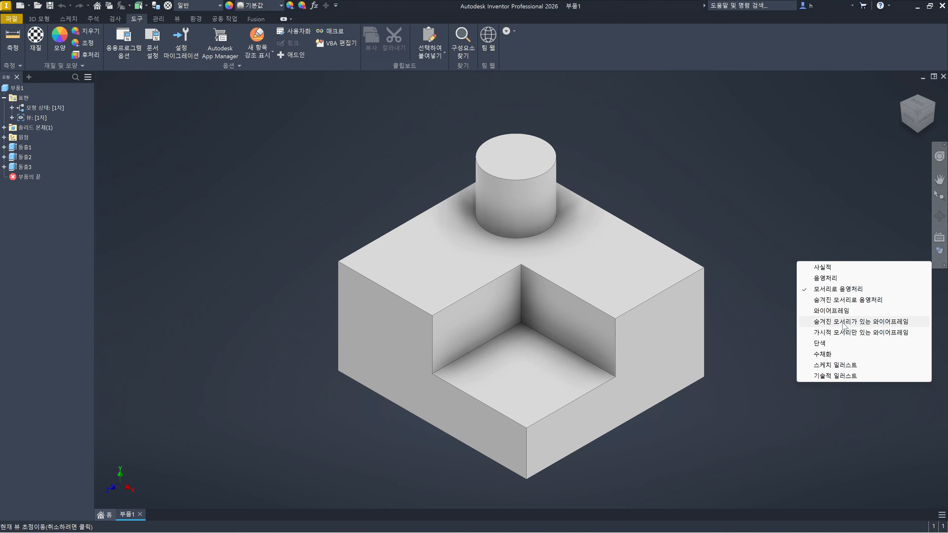
{"action": "left_click", "coordinate": [804, 181]}
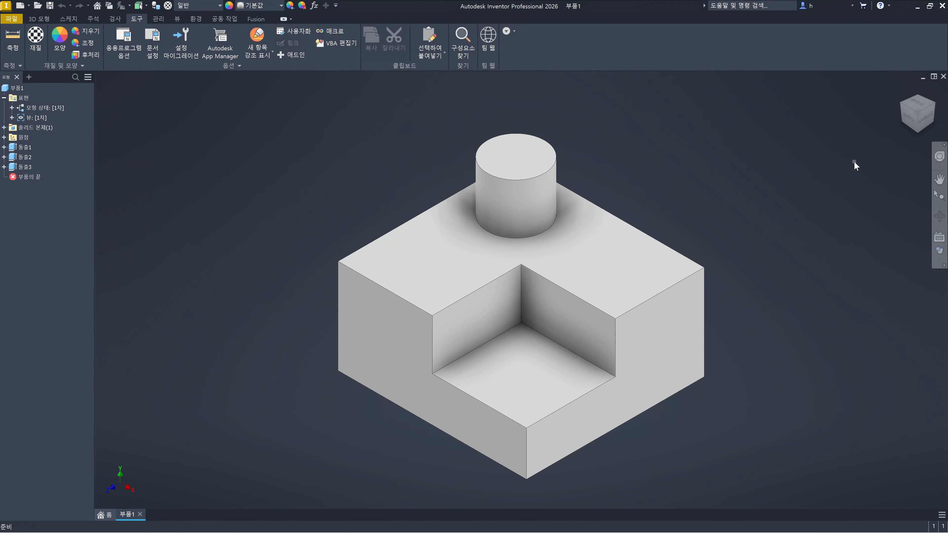
{"action": "left_click", "coordinate": [907, 121]}
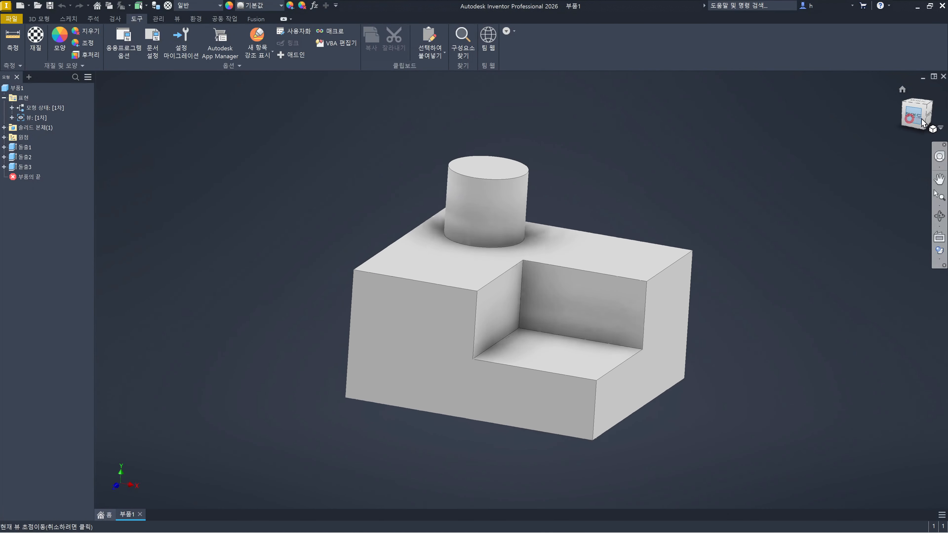
{"action": "left_click", "coordinate": [936, 114]}
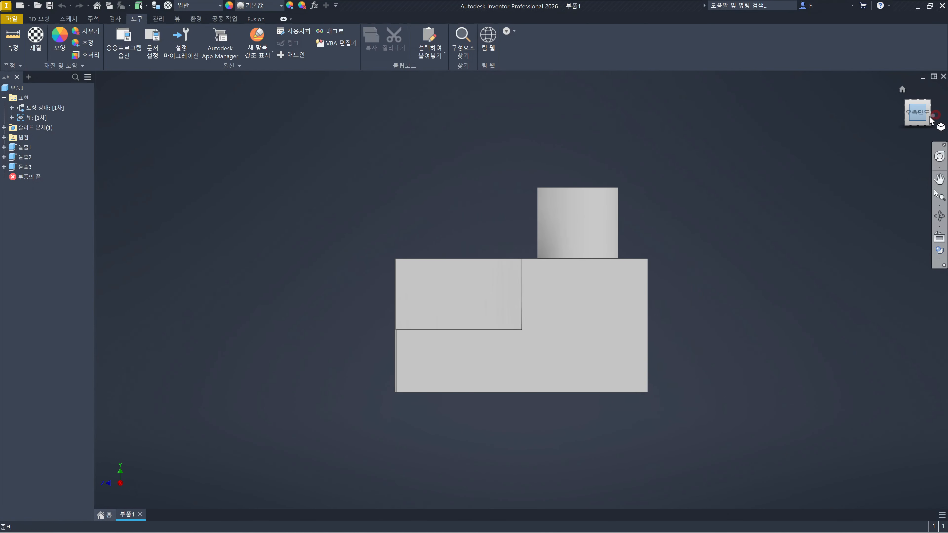
Return the block part from the right side view to the isometric view
{"action": "left_click", "coordinate": [875, 133]}
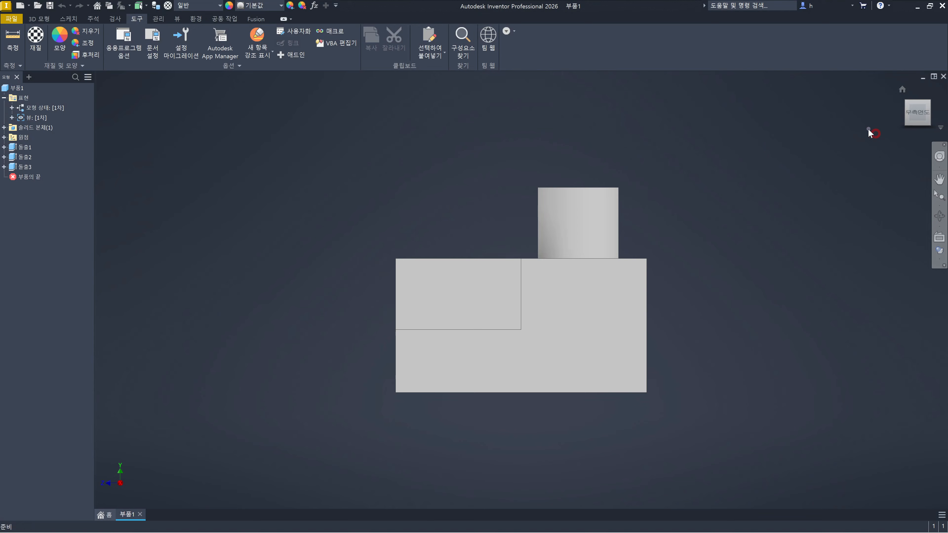
{"action": "left_click", "coordinate": [908, 103]}
{"action": "left_click", "coordinate": [831, 181]}
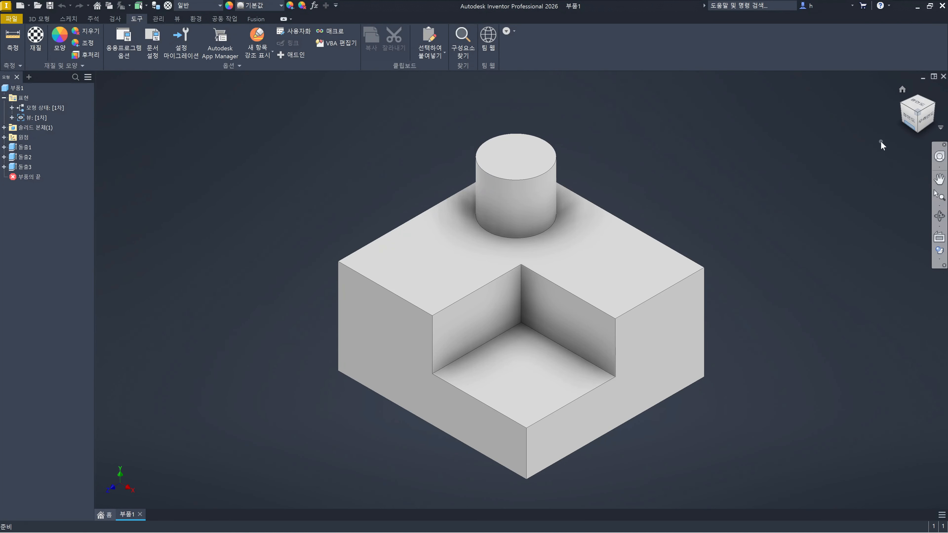
{"action": "left_click", "coordinate": [770, 214]}
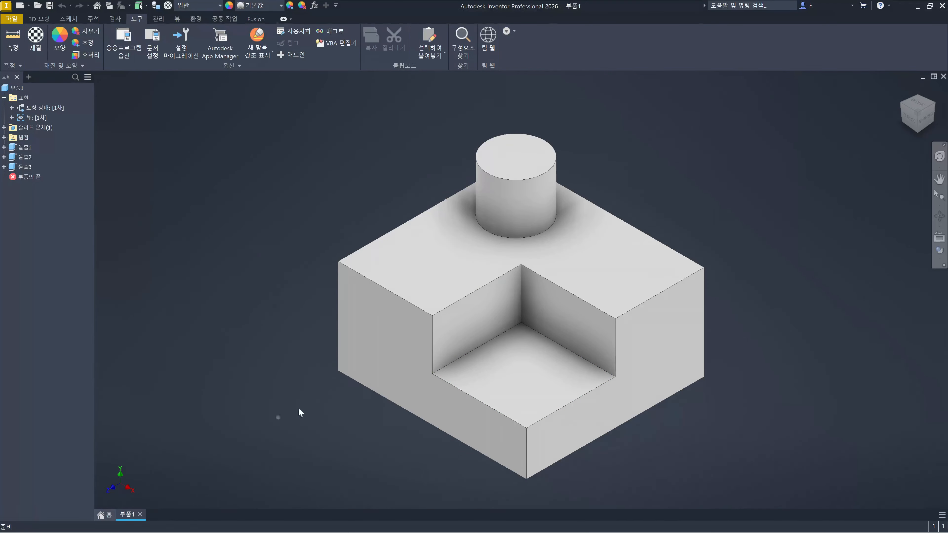
Review the ViewCube options for projection, setting the home view and resetting the front view, leaving them unchanged
{"action": "mouse_move", "coordinate": [902, 91]}
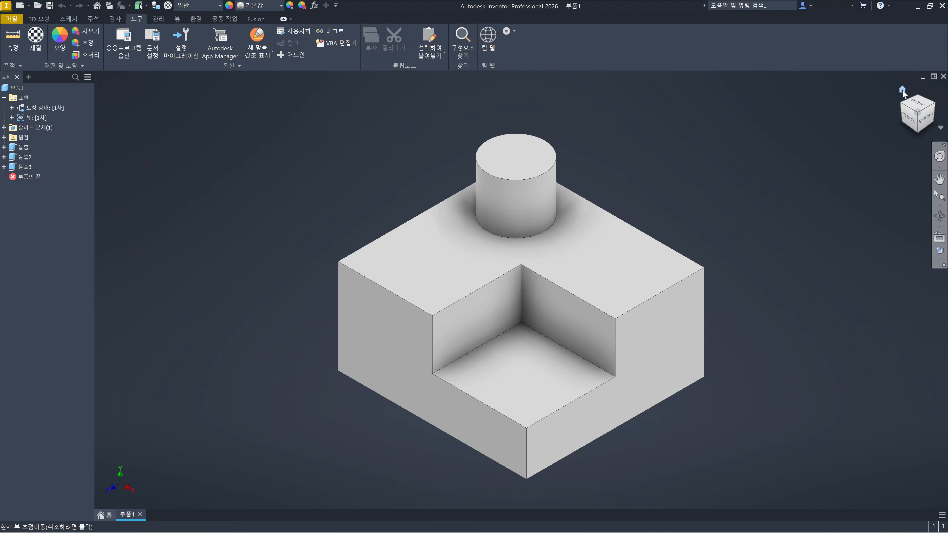
{"action": "right_click", "coordinate": [902, 91]}
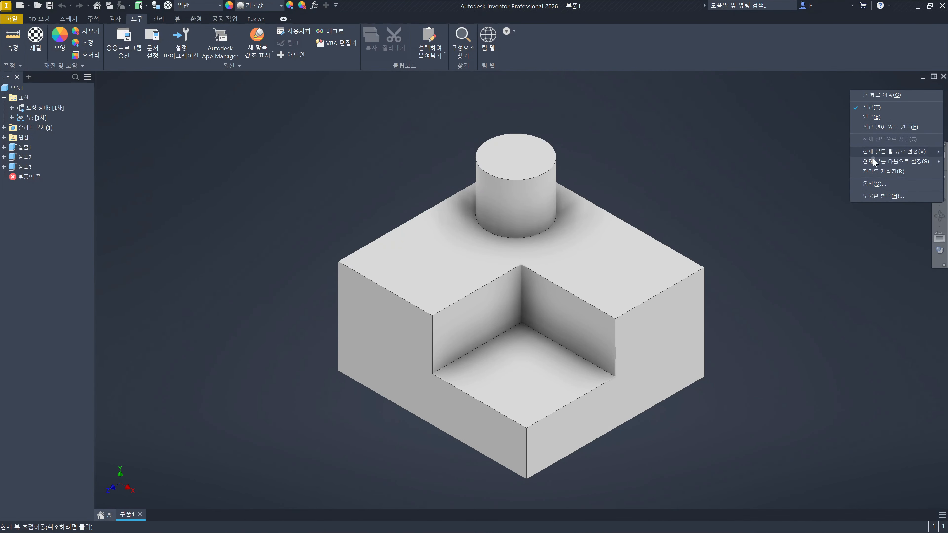
{"action": "mouse_move", "coordinate": [892, 156]}
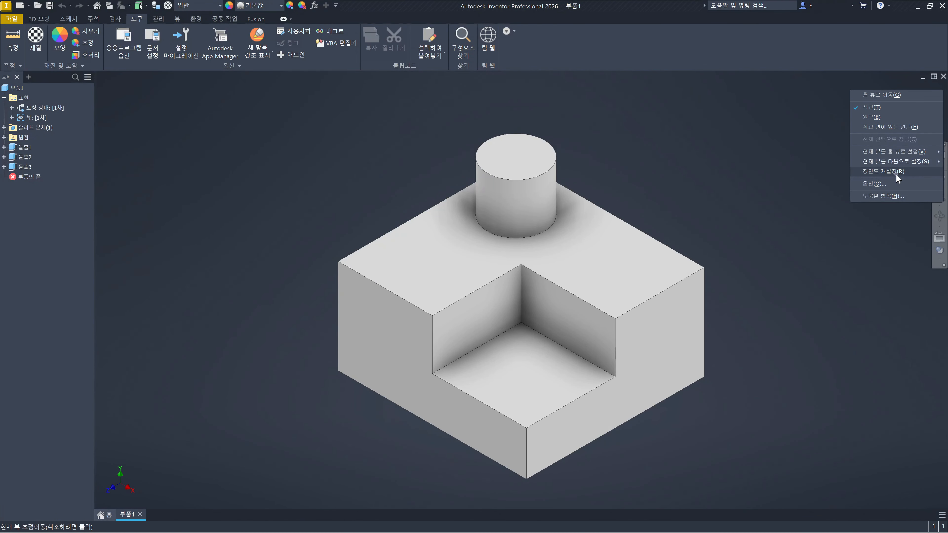
{"action": "left_click", "coordinate": [821, 217]}
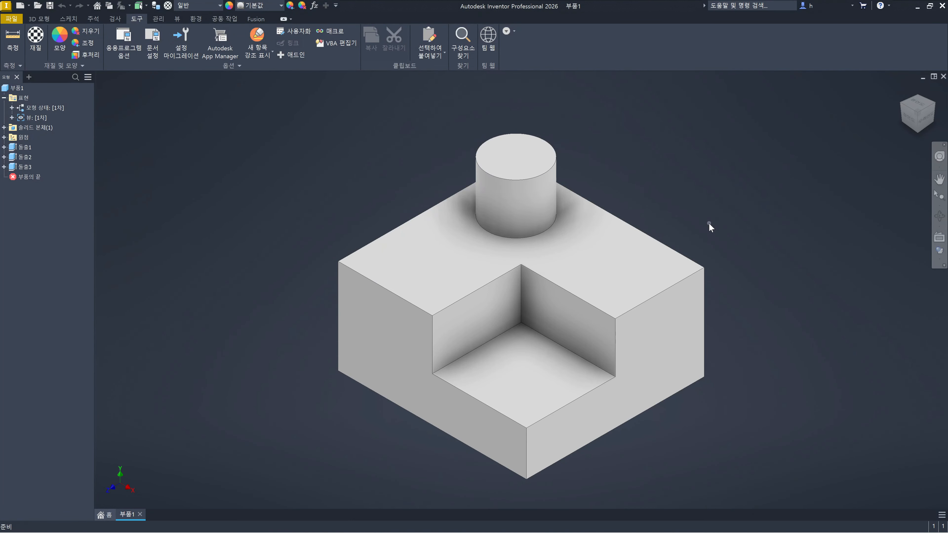
Zoom in and out repeatedly on the block part and pan it slightly to check the zoom behaviour
{"action": "scroll", "coordinate": [709, 224], "scroll_direction": "down", "scroll_amount": 8}
{"action": "scroll", "coordinate": [709, 224], "scroll_direction": "up", "scroll_amount": 12}
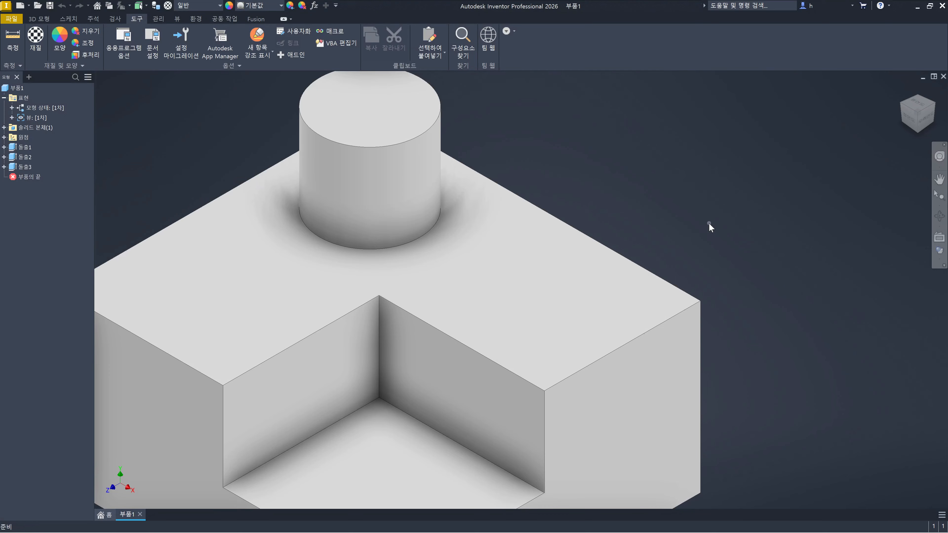
{"action": "scroll", "coordinate": [708, 226], "scroll_direction": "down", "scroll_amount": 5}
{"action": "scroll", "coordinate": [709, 225], "scroll_direction": "up", "scroll_amount": 3}
{"action": "middle_click_drag", "start_coordinate": [677, 241], "coordinate": [704, 219]}
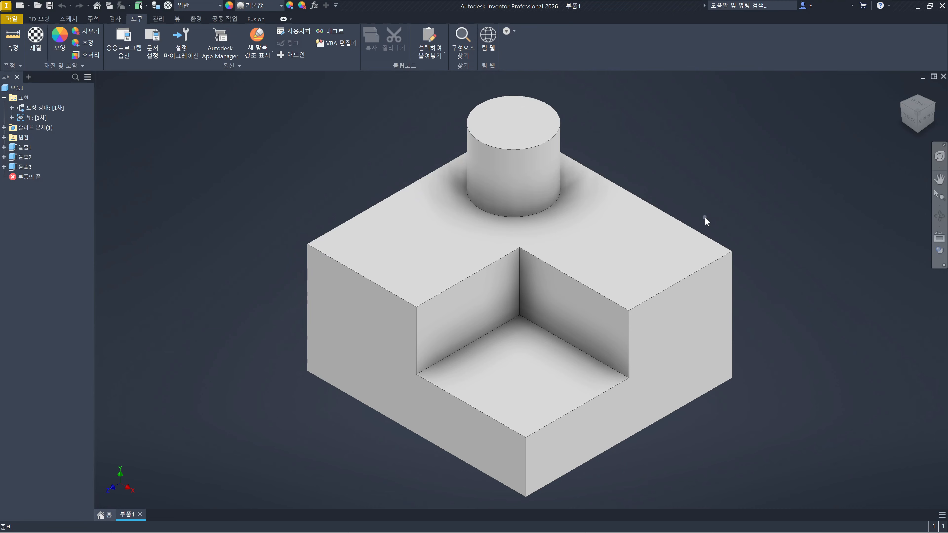
{"action": "scroll", "coordinate": [705, 219], "scroll_direction": "down", "scroll_amount": 6}
{"action": "scroll", "coordinate": [705, 219], "scroll_direction": "up", "scroll_amount": 8}
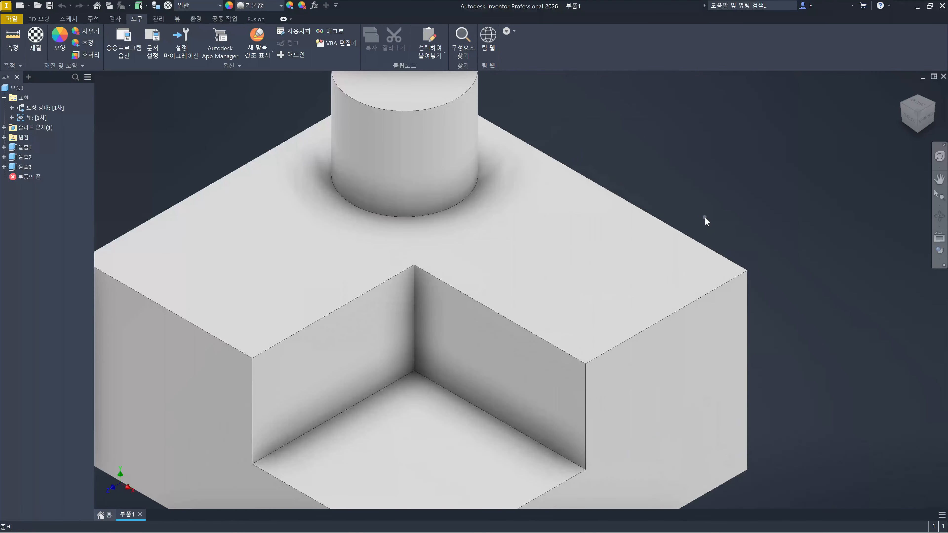
{"action": "scroll", "coordinate": [705, 219], "scroll_direction": "down", "scroll_amount": 6}
{"action": "scroll", "coordinate": [705, 219], "scroll_direction": "up", "scroll_amount": 3}
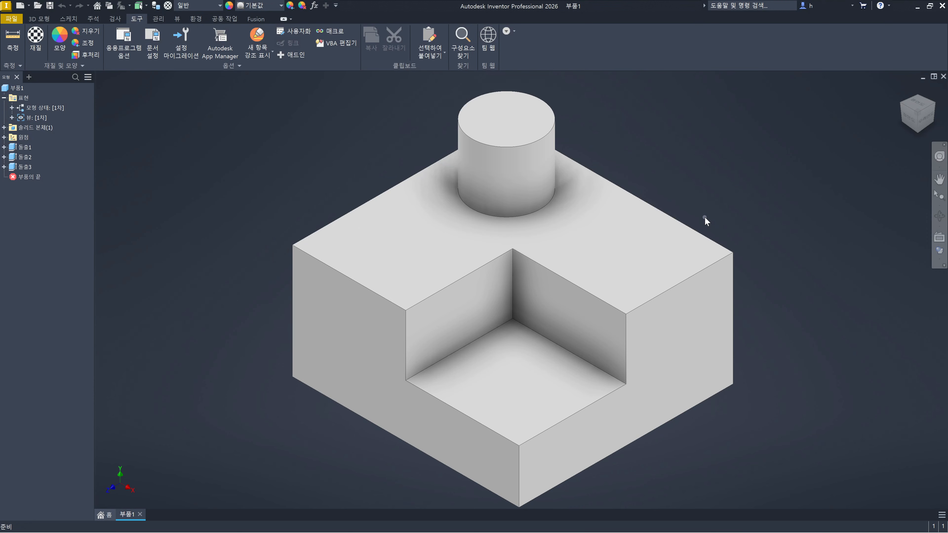
{"action": "scroll", "coordinate": [705, 217], "scroll_direction": "up", "scroll_amount": 5}
{"action": "scroll", "coordinate": [704, 217], "scroll_direction": "down", "scroll_amount": 4}
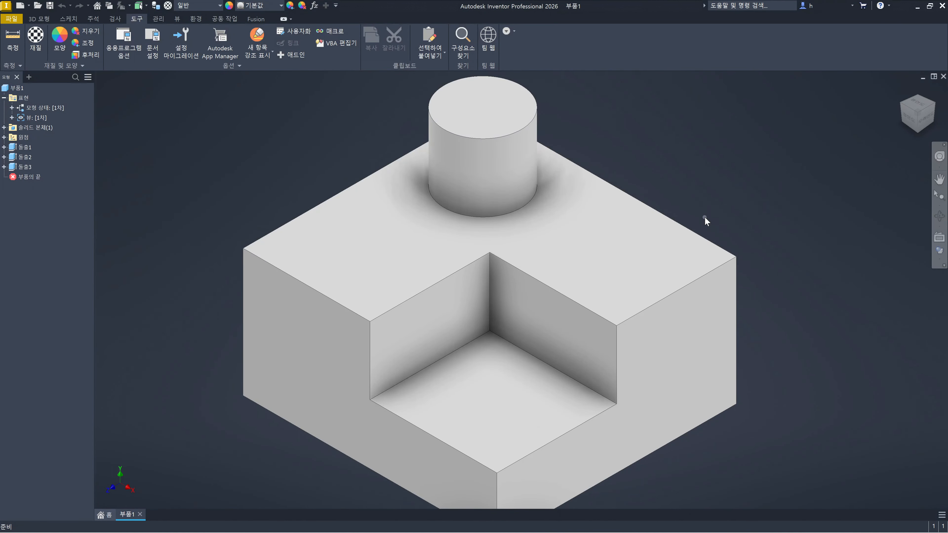
{"action": "scroll", "coordinate": [705, 218], "scroll_direction": "down", "scroll_amount": 3}
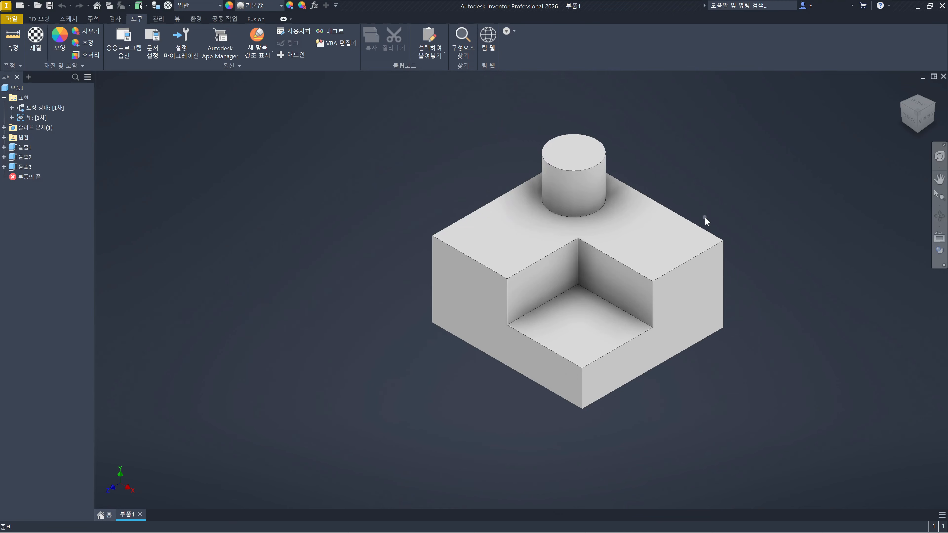
{"action": "scroll", "coordinate": [704, 217], "scroll_direction": "up", "scroll_amount": 4}
{"action": "scroll", "coordinate": [705, 217], "scroll_direction": "down", "scroll_amount": 3}
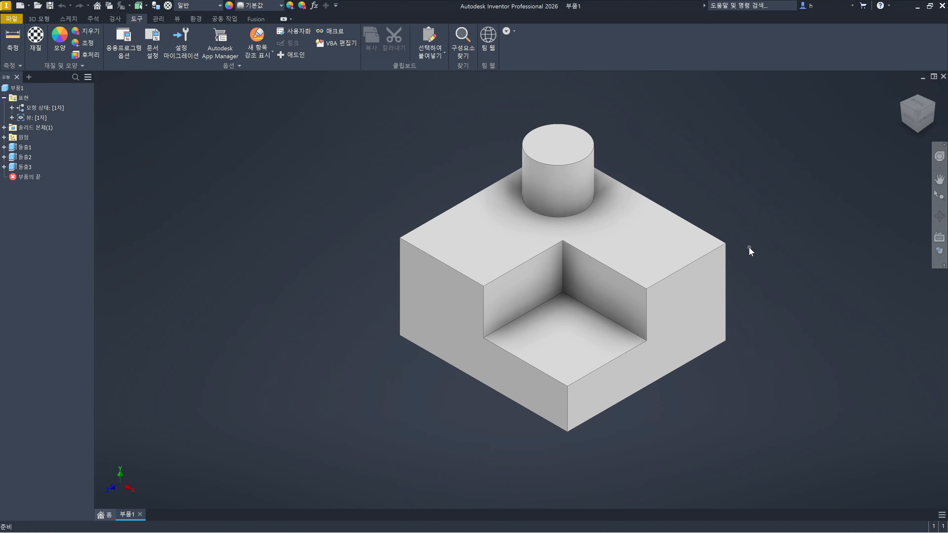
{"action": "scroll", "coordinate": [749, 247], "scroll_direction": "down", "scroll_amount": 6}
{"action": "scroll", "coordinate": [749, 247], "scroll_direction": "up", "scroll_amount": 10}
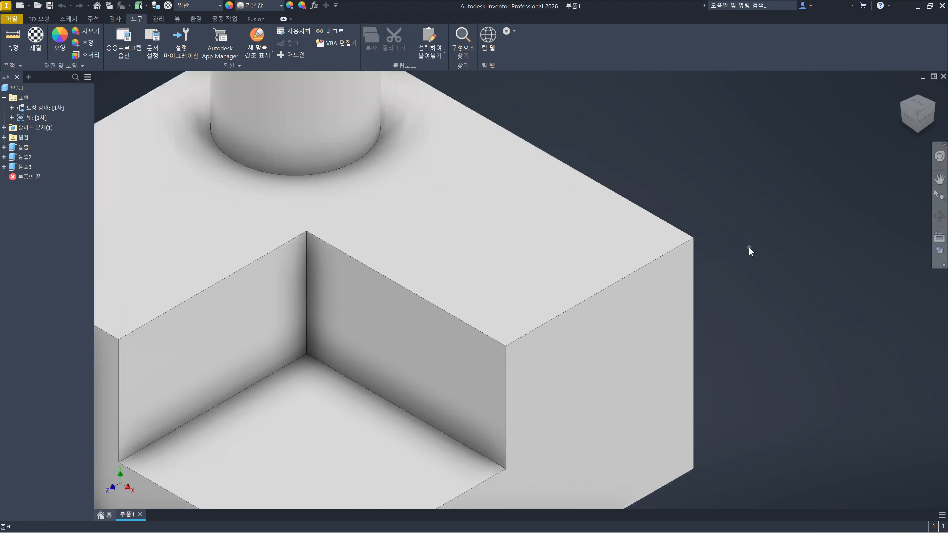
{"action": "scroll", "coordinate": [748, 247], "scroll_direction": "down", "scroll_amount": 2}
{"action": "scroll", "coordinate": [749, 247], "scroll_direction": "up", "scroll_amount": 1}
{"action": "scroll", "coordinate": [749, 248], "scroll_direction": "down", "scroll_amount": 4}
{"action": "scroll", "coordinate": [748, 248], "scroll_direction": "up", "scroll_amount": 3}
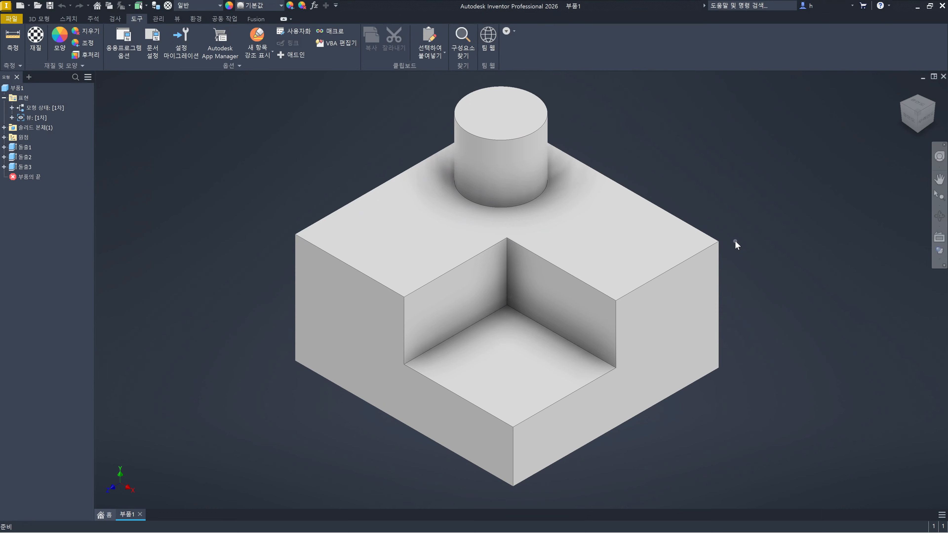
{"action": "scroll", "coordinate": [734, 241], "scroll_direction": "up", "scroll_amount": 5}
{"action": "scroll", "coordinate": [735, 241], "scroll_direction": "down", "scroll_amount": 7}
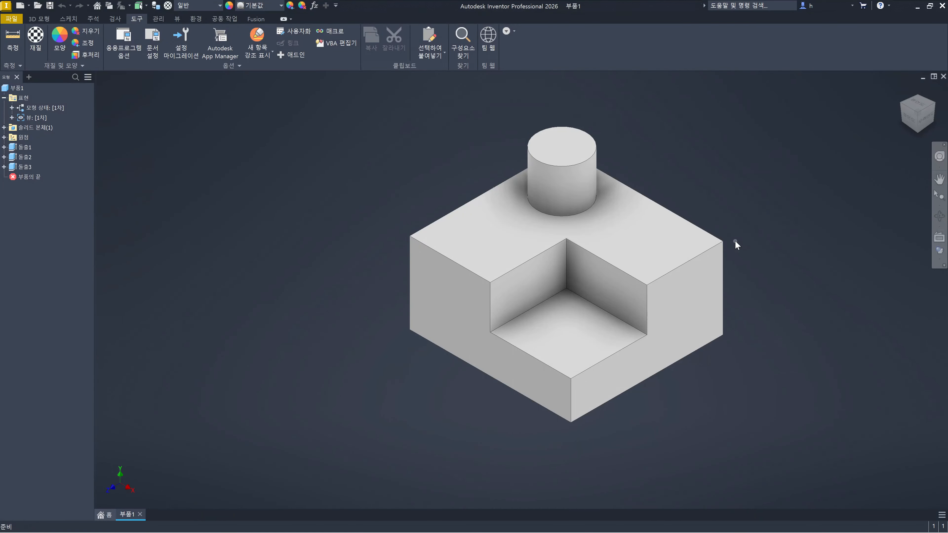
Review the available visual styles and the list of navigation commands with their shortcuts, without changing any option
{"action": "left_click", "coordinate": [940, 258]}
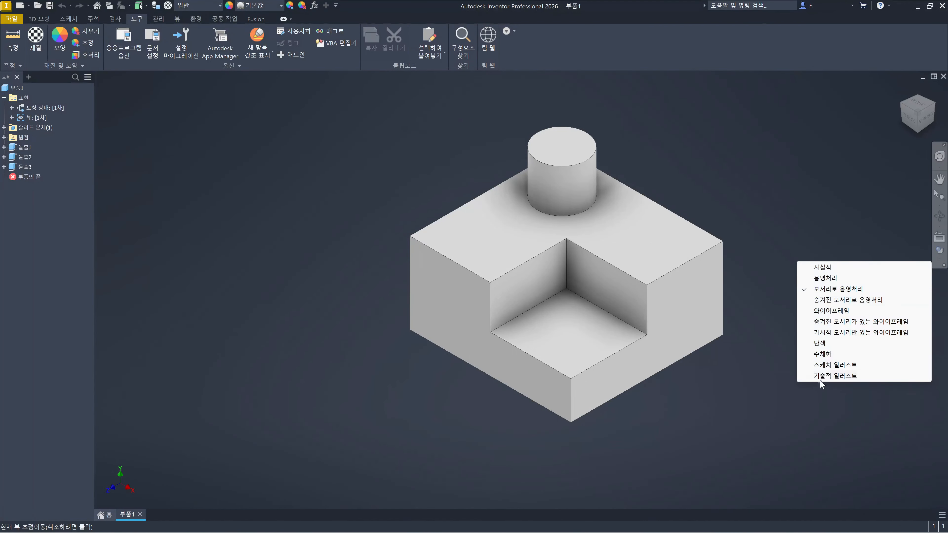
{"action": "left_click", "coordinate": [832, 222]}
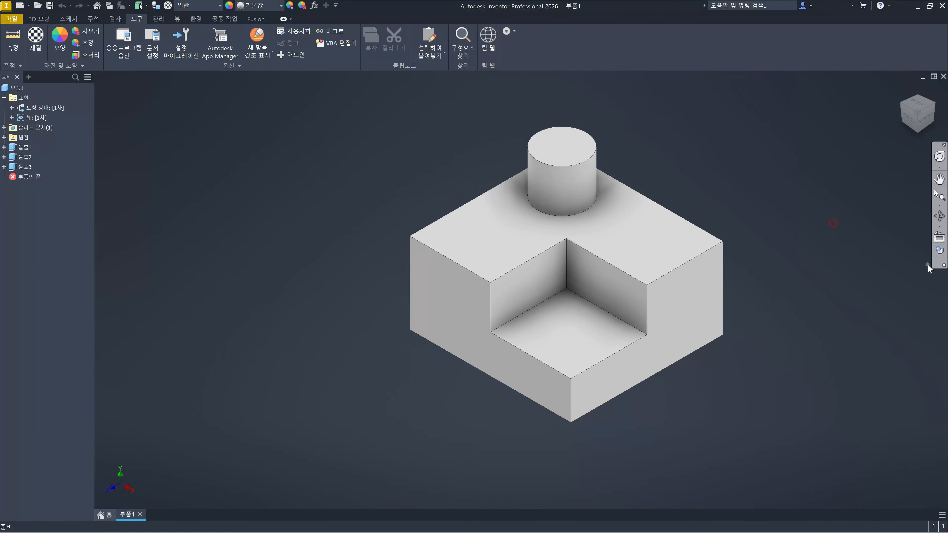
{"action": "left_click", "coordinate": [943, 266]}
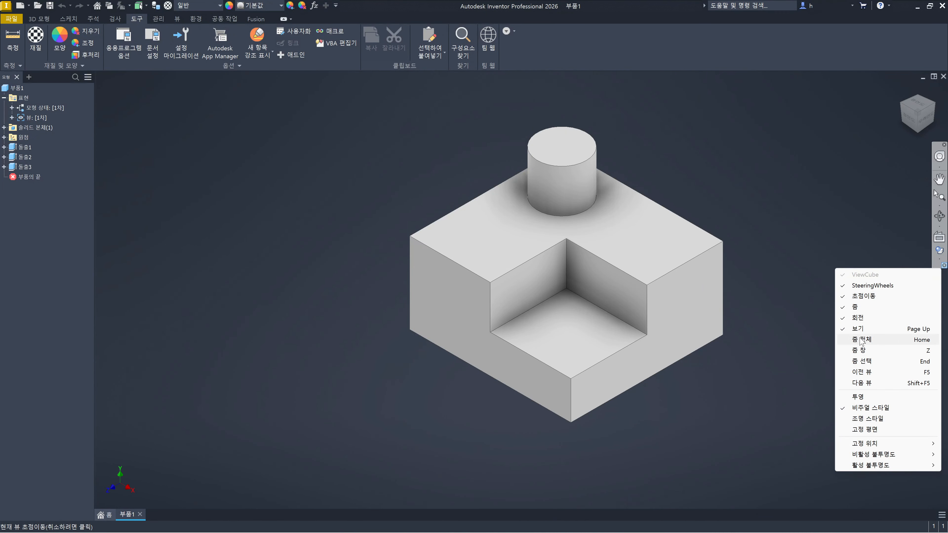
{"action": "left_click", "coordinate": [822, 267]}
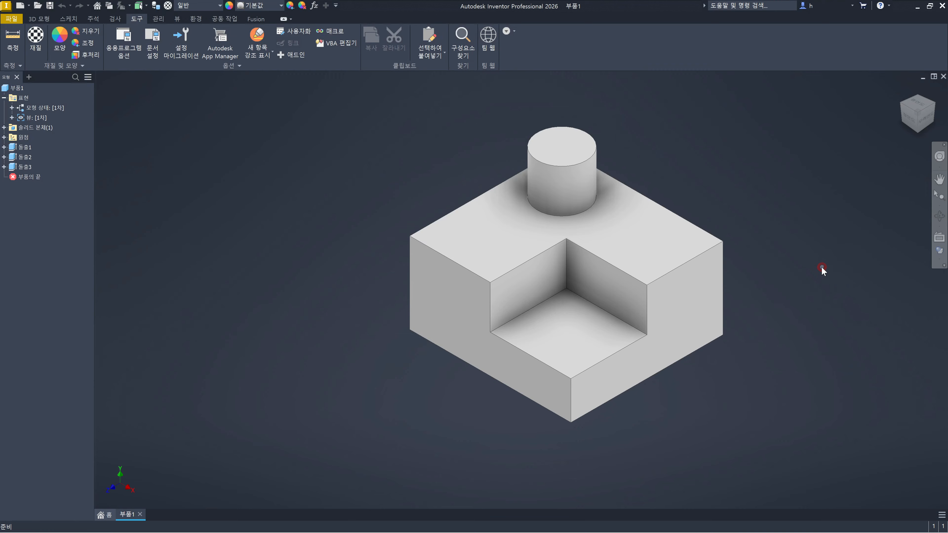
Fit the whole block part in the view, and refit it after each of two zoom-outs
{"action": "key", "text": "Home"}
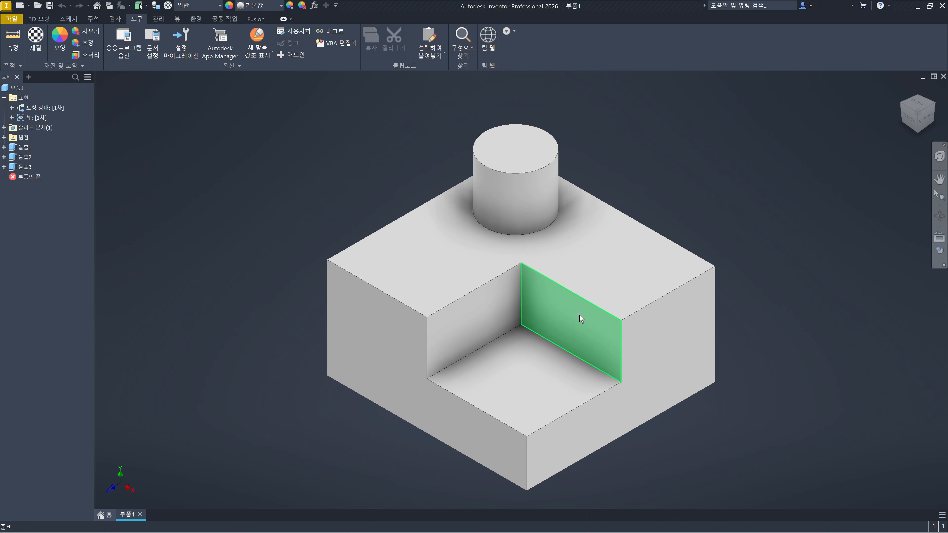
{"action": "scroll", "coordinate": [747, 321], "scroll_direction": "up", "scroll_amount": 5}
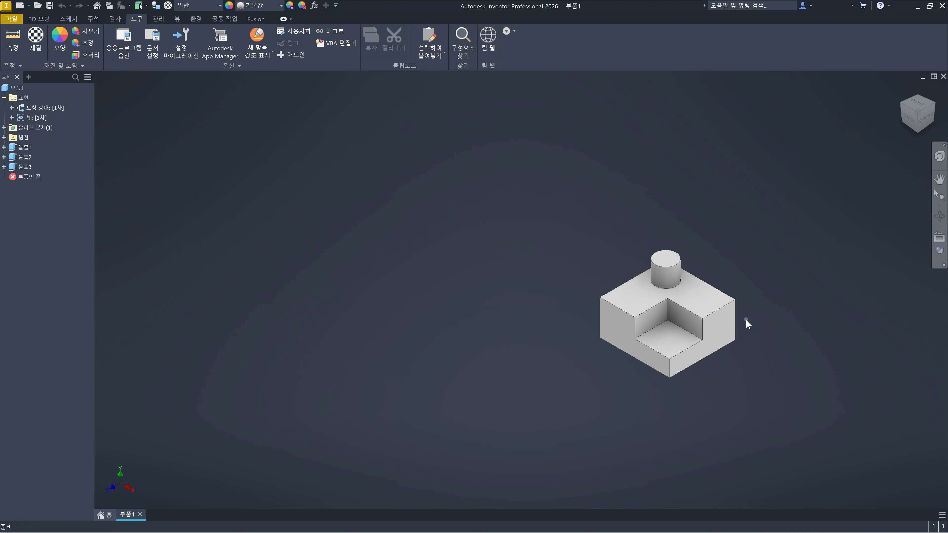
{"action": "middle_click", "coordinate": [780, 318]}
{"action": "middle_click", "coordinate": [781, 318]}
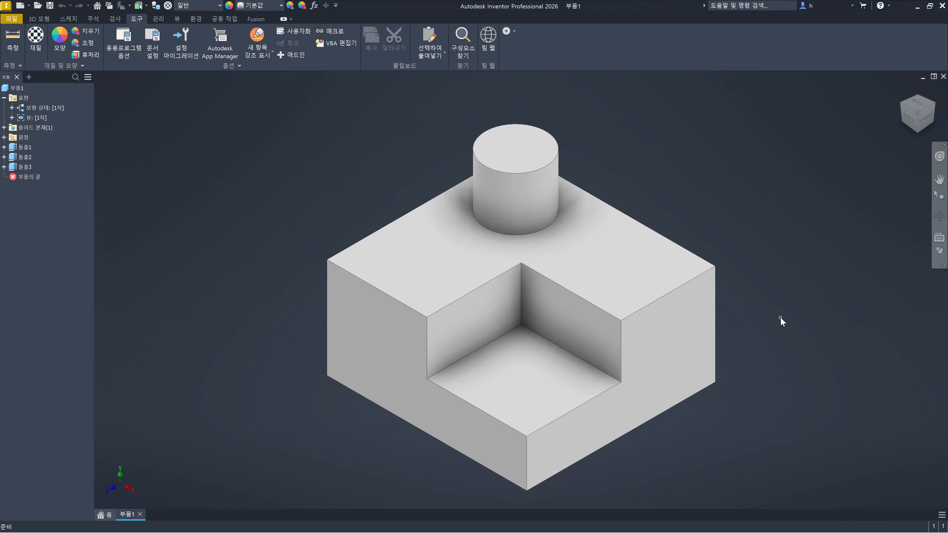
{"action": "scroll", "coordinate": [781, 317], "scroll_direction": "down", "scroll_amount": 5}
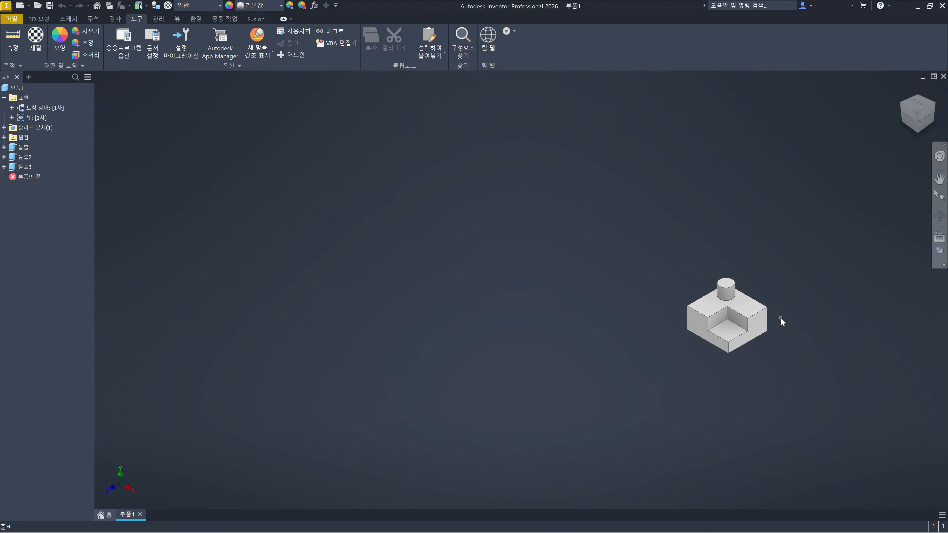
{"action": "middle_click", "coordinate": [780, 317]}
{"action": "middle_click", "coordinate": [780, 316]}
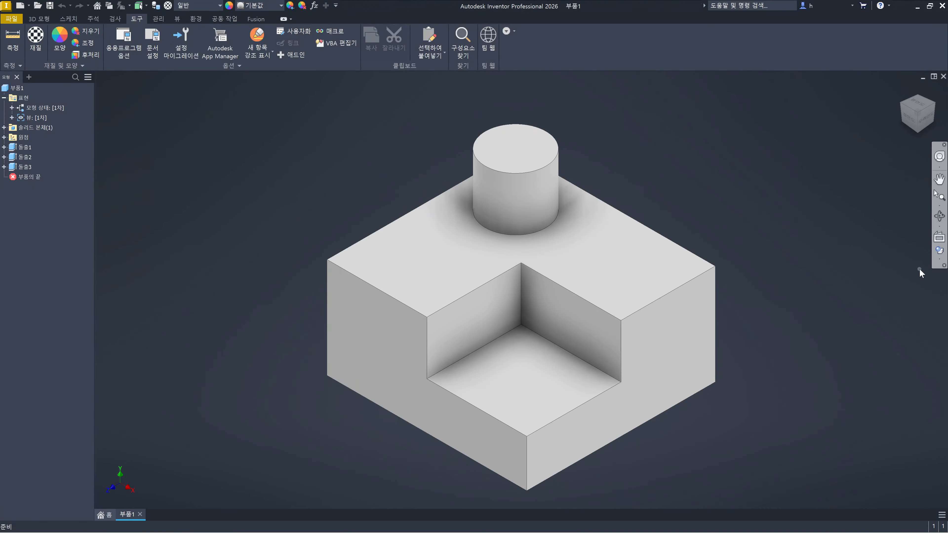
Look up the Zoom Window entry in the list of navigation commands and close the list unchanged
{"action": "left_click", "coordinate": [942, 260]}
{"action": "left_click", "coordinate": [942, 264]}
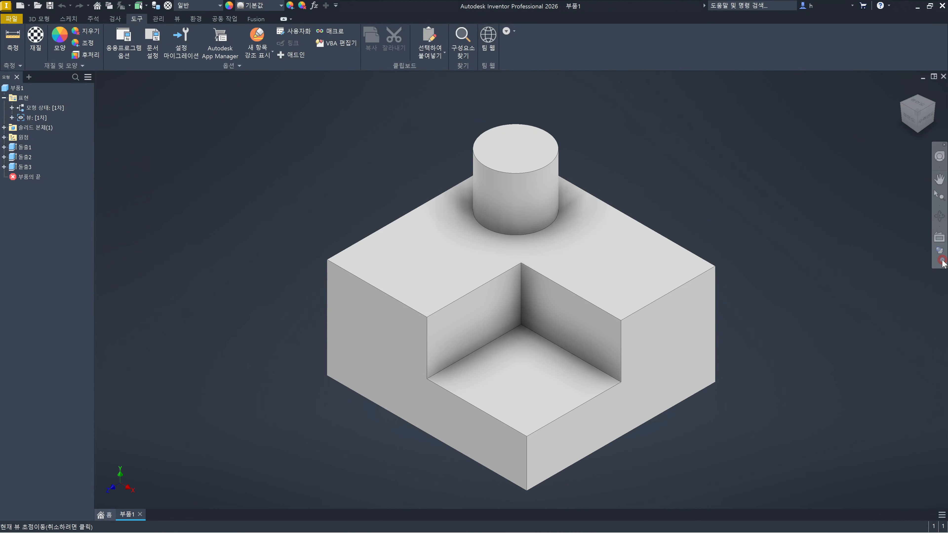
{"action": "left_click", "coordinate": [942, 266]}
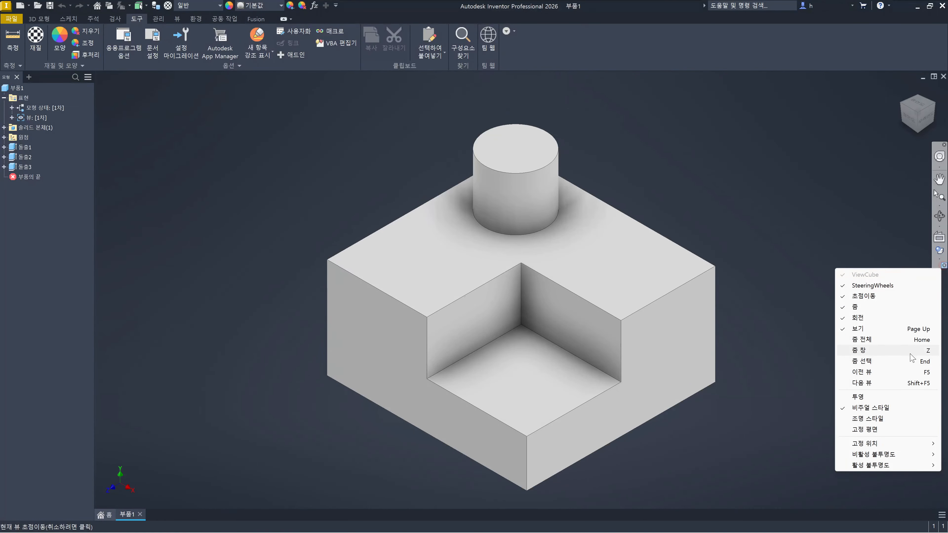
{"action": "left_click", "coordinate": [723, 194]}
Use Zoom Window twice to magnify the block's upper right corner
{"action": "key", "text": "z"}
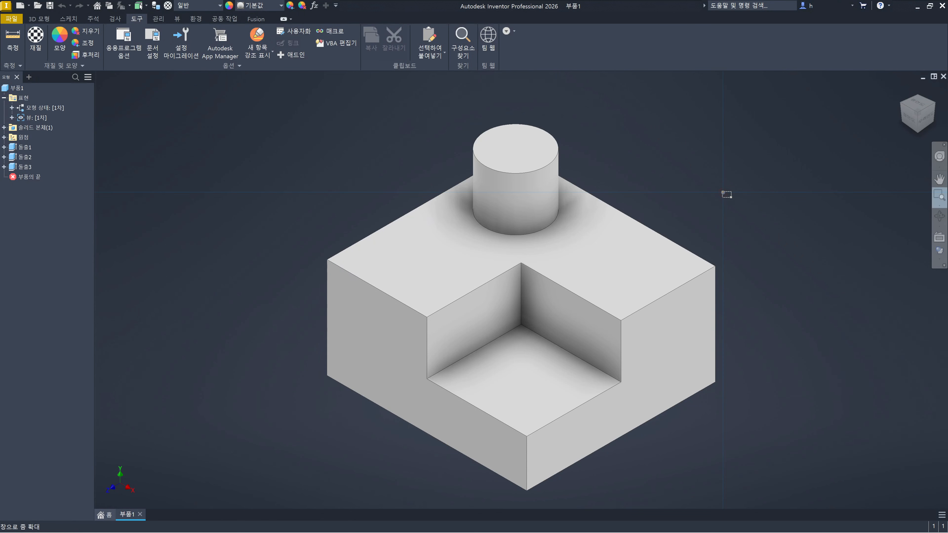
{"action": "left_click_drag", "start_coordinate": [563, 172], "coordinate": [744, 347]}
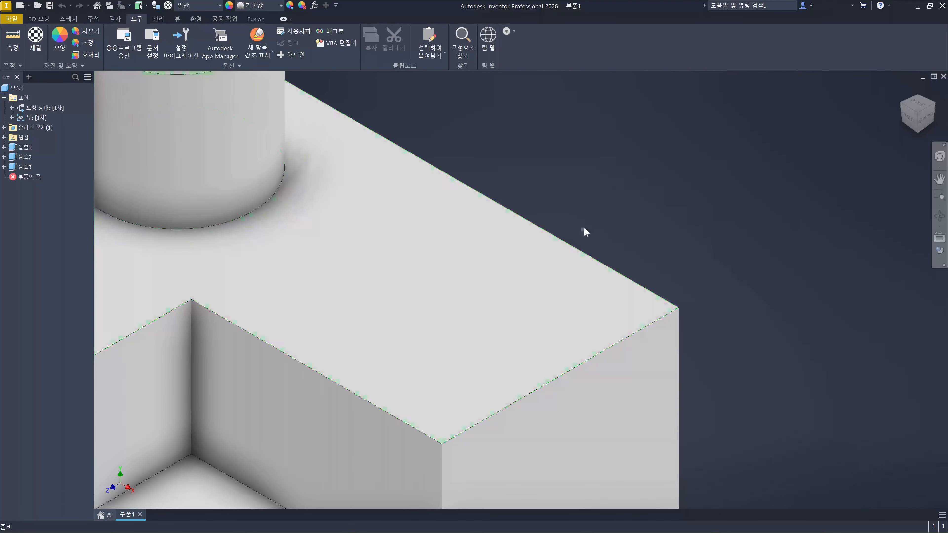
{"action": "left_click", "coordinate": [594, 220]}
{"action": "key", "text": "z"}
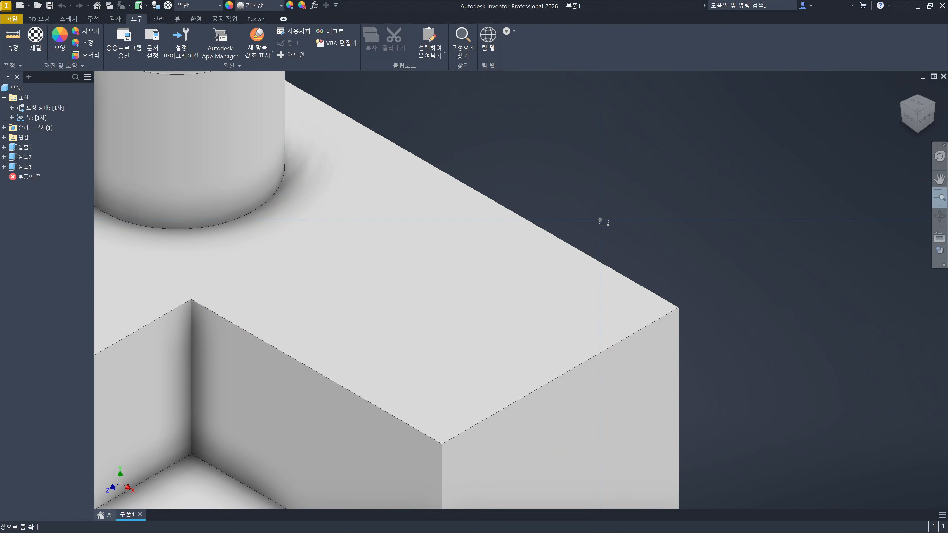
{"action": "left_click_drag", "start_coordinate": [599, 218], "coordinate": [725, 364]}
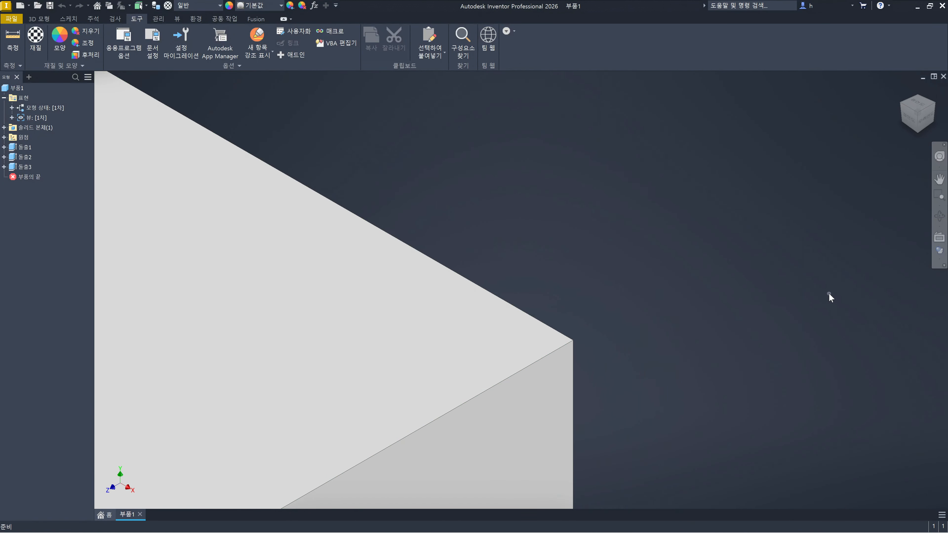
Fit the whole block part in the view with Zoom All and recheck the list of navigation commands
{"action": "key", "text": "Home"}
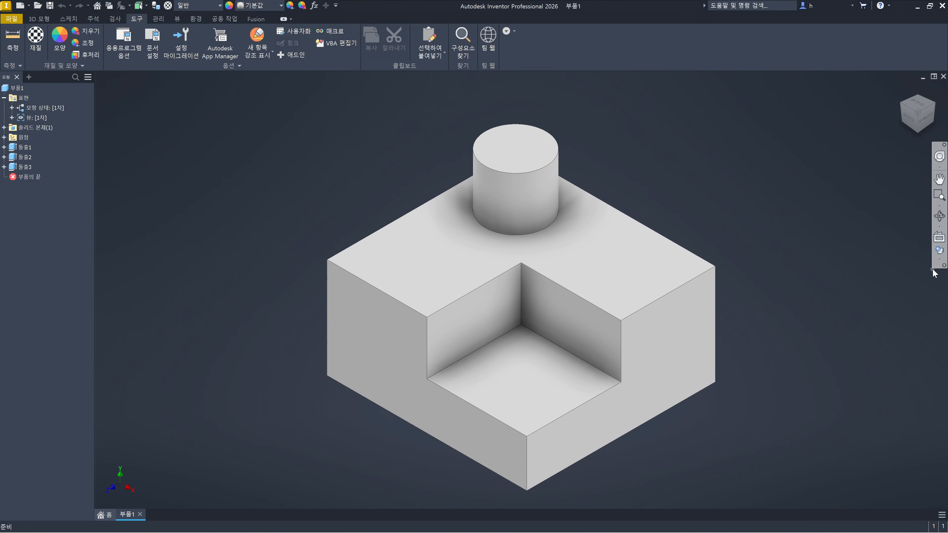
{"action": "left_click", "coordinate": [943, 265]}
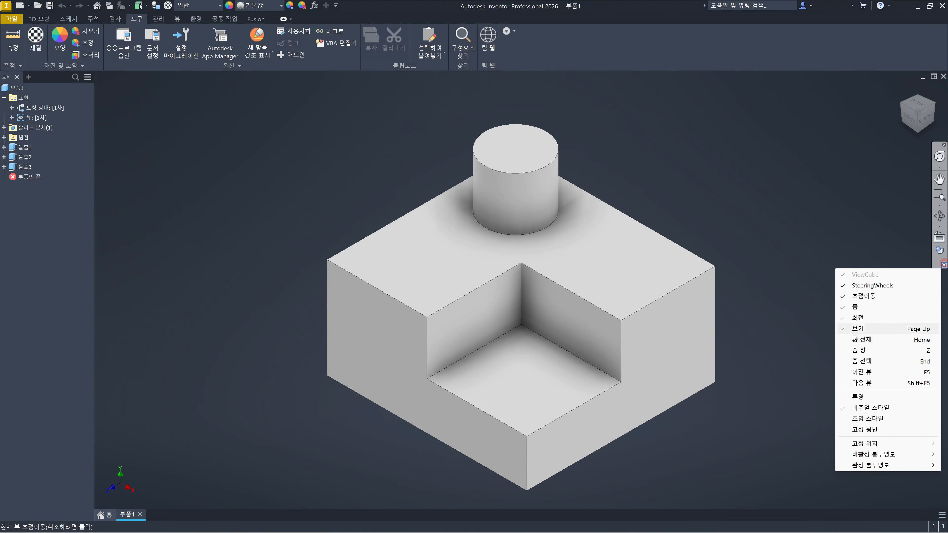
{"action": "left_click", "coordinate": [788, 297]}
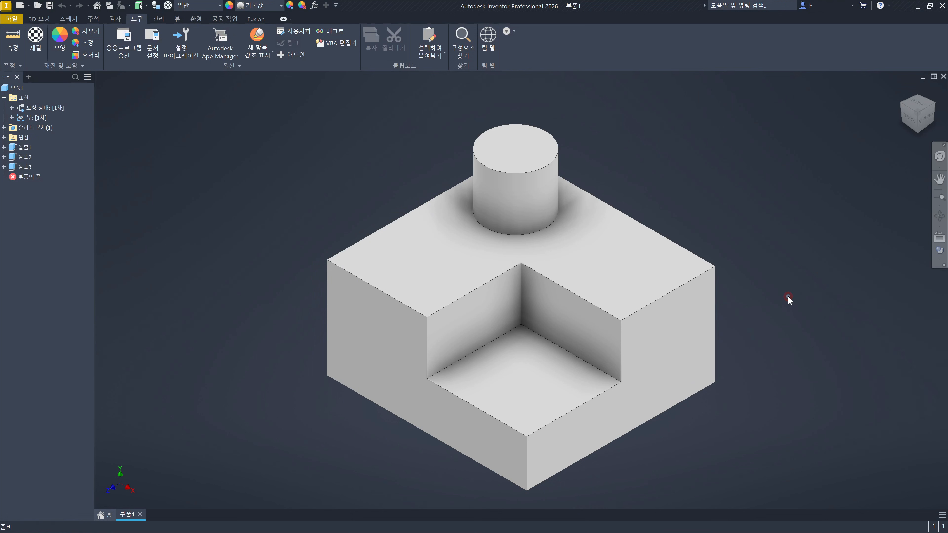
Magnify the boss's cylindrical side face and its top face in turn with Zoom Selected
{"action": "key", "text": "End"}
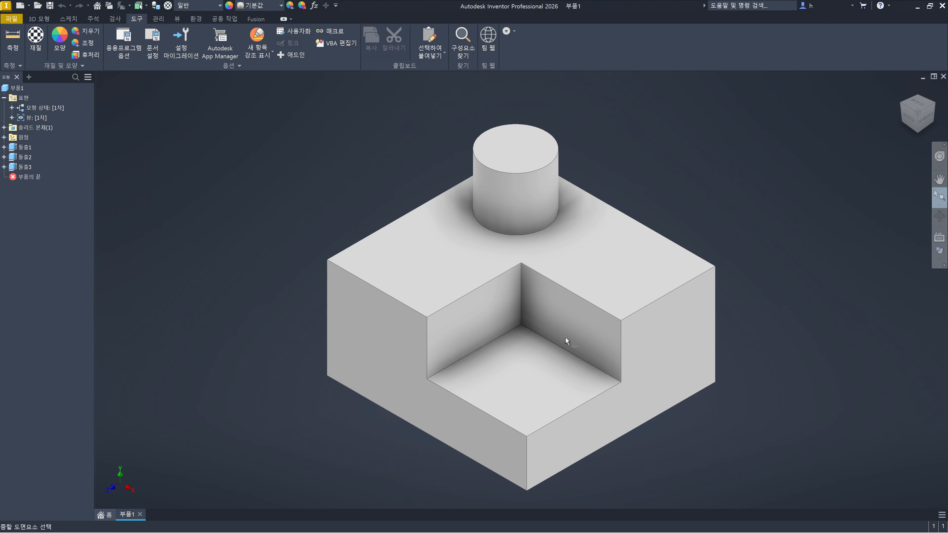
{"action": "left_click", "coordinate": [516, 209]}
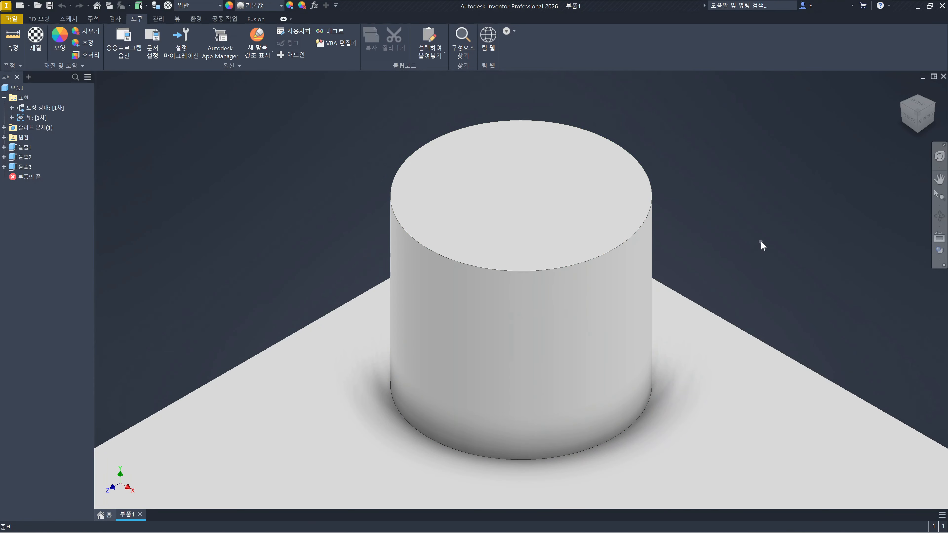
{"action": "key", "text": "End"}
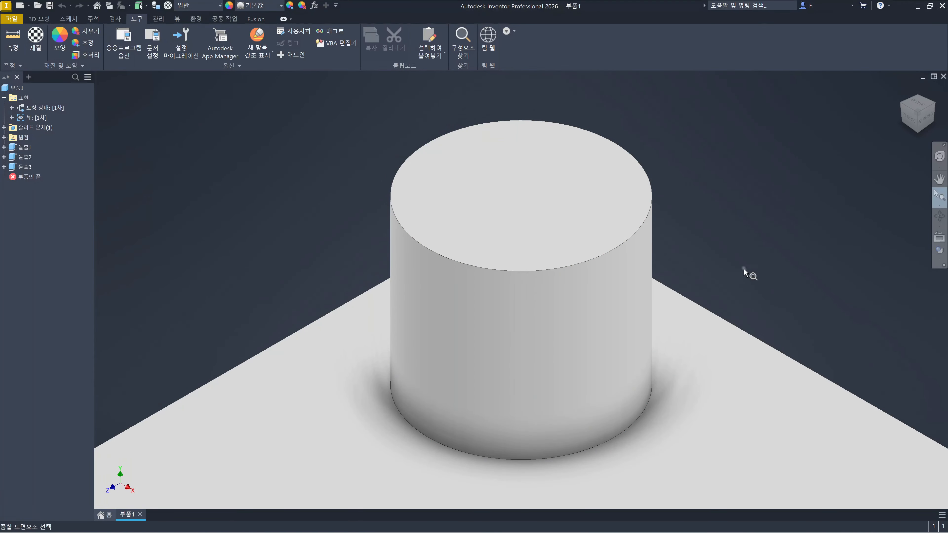
{"action": "left_click", "coordinate": [570, 192]}
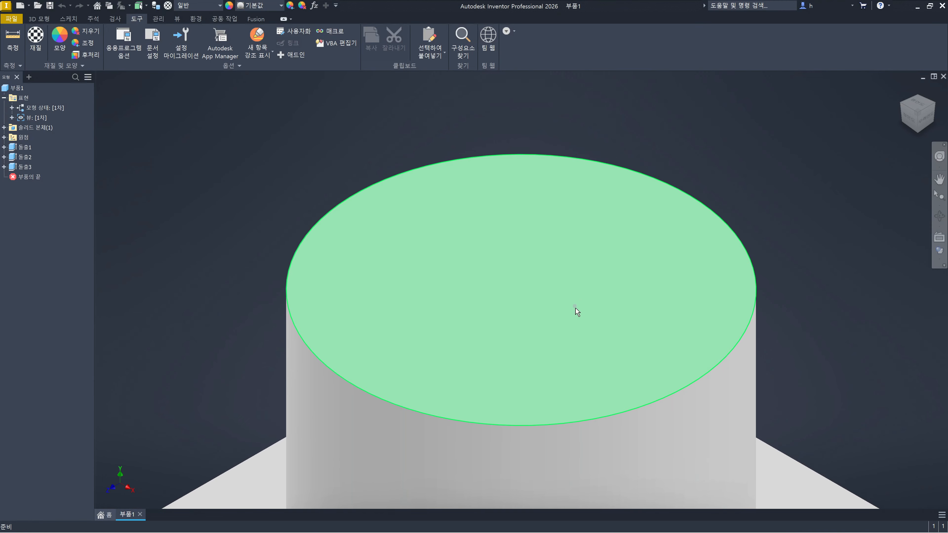
Bring the whole block back into view and look up the Previous View entry in the list of navigation commands
{"action": "scroll", "coordinate": [745, 268], "scroll_direction": "down", "scroll_amount": 5}
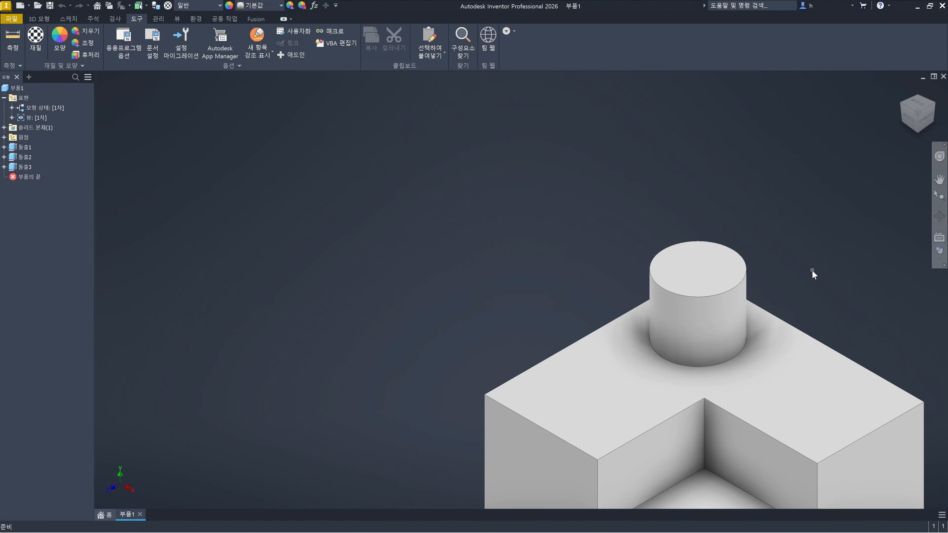
{"action": "middle_click_drag", "start_coordinate": [812, 271], "coordinate": [751, 178]}
{"action": "middle_click_drag", "start_coordinate": [738, 146], "coordinate": [716, 131]}
{"action": "middle_click_drag", "start_coordinate": [792, 217], "coordinate": [715, 193]}
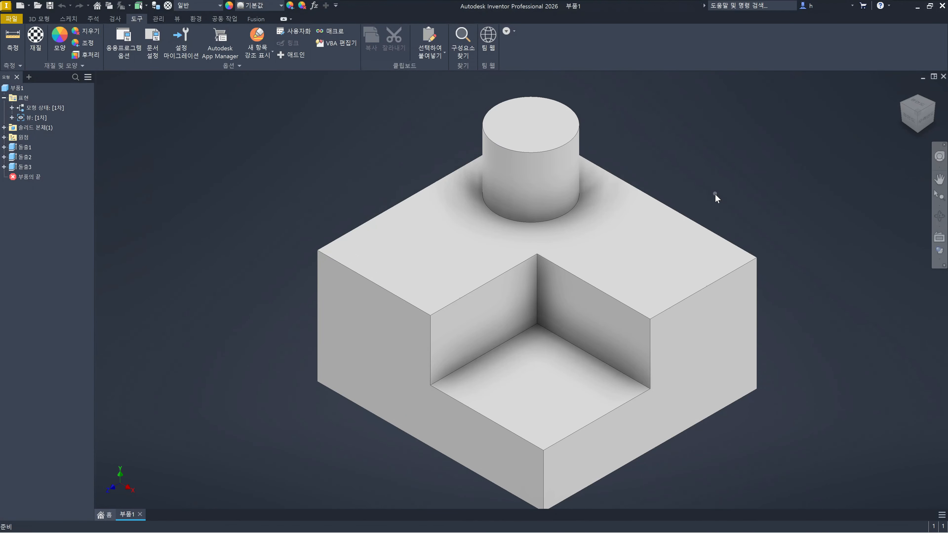
{"action": "left_click", "coordinate": [944, 267]}
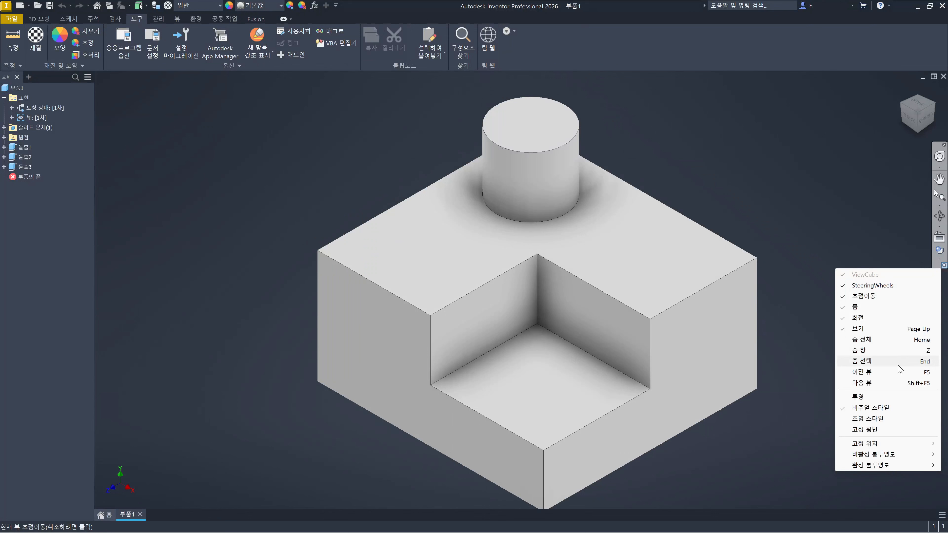
{"action": "left_click", "coordinate": [837, 239]}
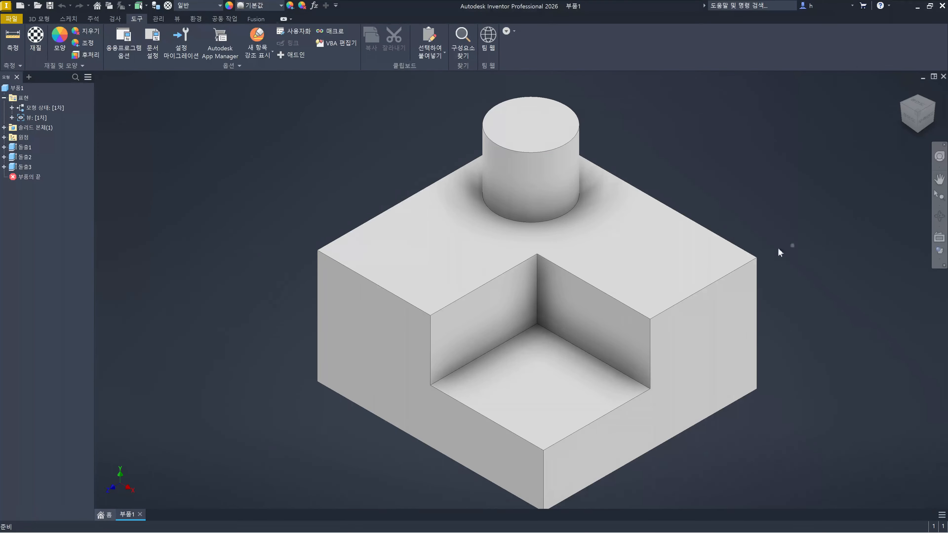
Orbit the block part freely to view it from several sides, including its underside
{"action": "middle_click_drag", "start_coordinate": [719, 250], "coordinate": [772, 265], "text": "shift"}
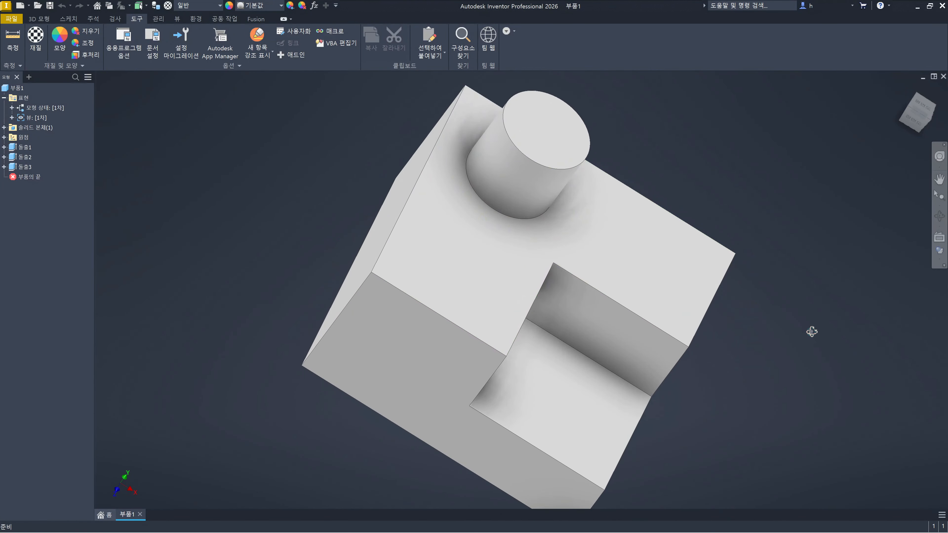
{"action": "middle_click_drag", "start_coordinate": [811, 332], "coordinate": [772, 237], "text": "shift"}
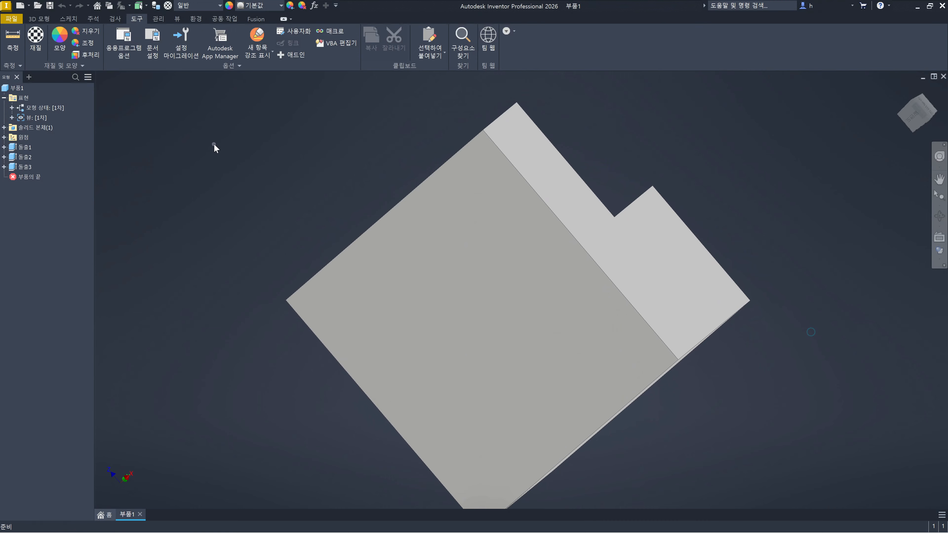
{"action": "middle_click_drag", "start_coordinate": [224, 144], "coordinate": [355, 205], "text": "shift"}
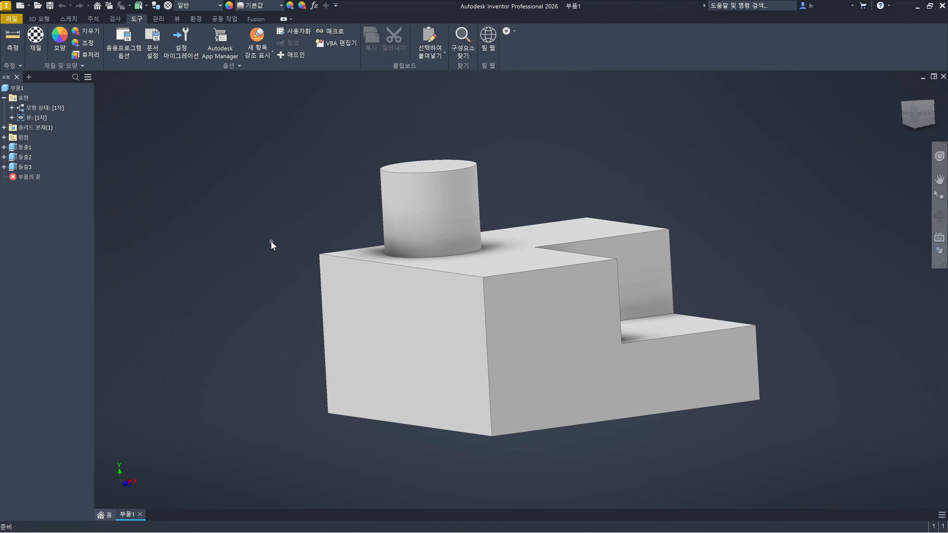
{"action": "left_click", "coordinate": [625, 169]}
{"action": "mouse_move", "coordinate": [731, 206]}
{"action": "middle_mouse_down", "text": "shift"}
{"action": "mouse_move", "coordinate": [678, 214]}
{"action": "mouse_move", "coordinate": [697, 215]}
{"action": "middle_mouse_up", "text": "shift"}
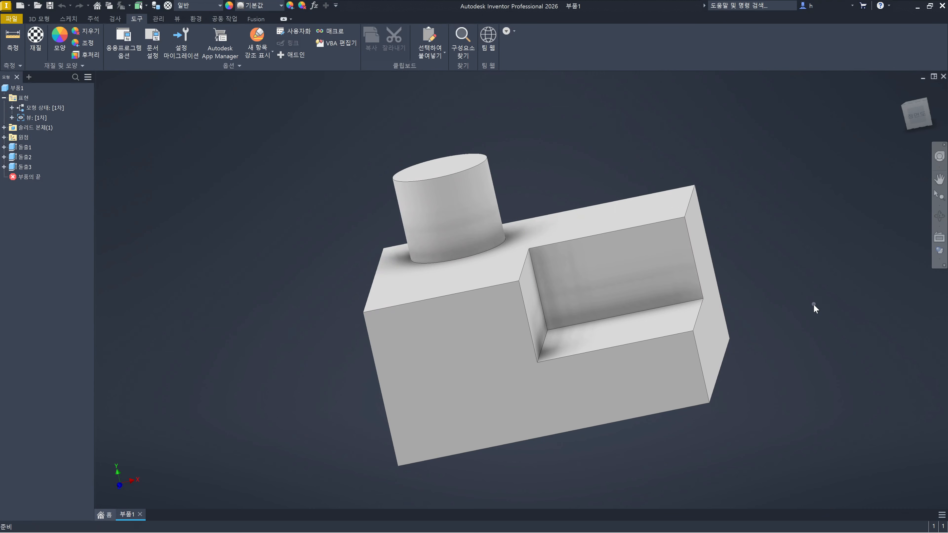
{"action": "middle_click_drag", "start_coordinate": [813, 303], "coordinate": [727, 292], "text": "shift"}
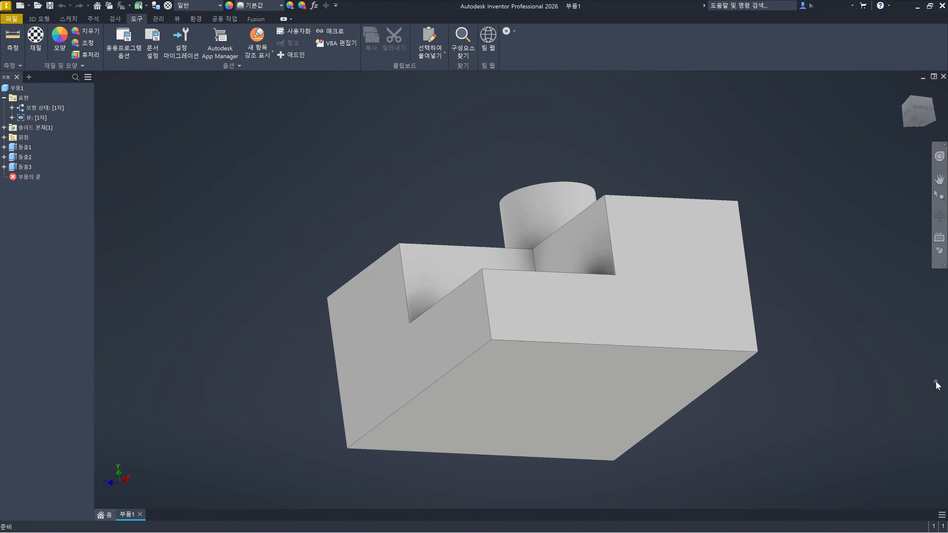
Go back repeatedly with Previous View to the close-up of the boss's top face
{"action": "key", "text": "F5"}
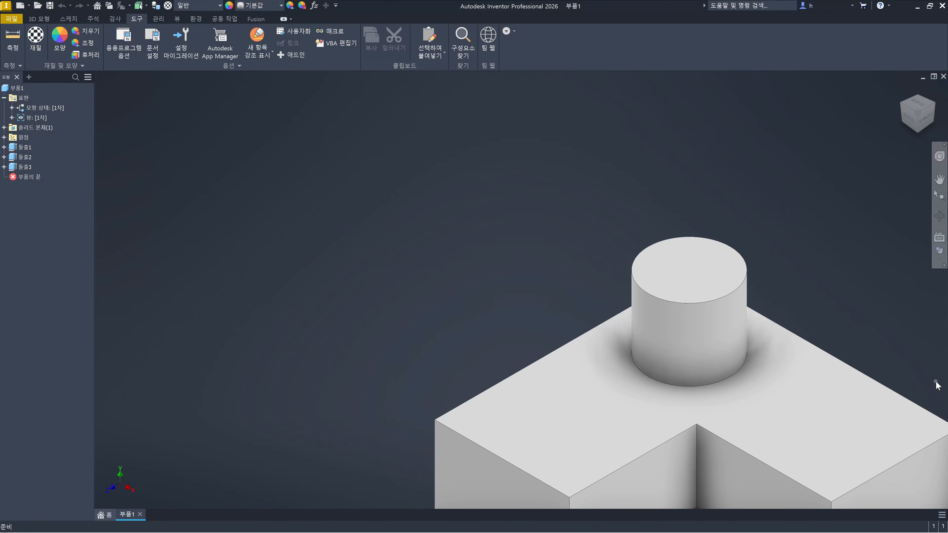
{"action": "key", "text": "F5"}
{"action": "key", "text": "F5"}
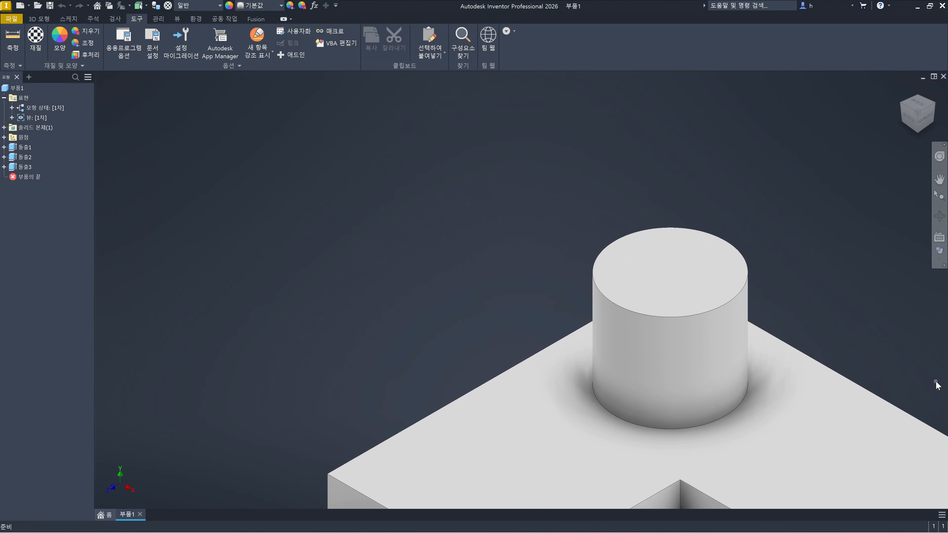
{"action": "key", "text": "F5"}
{"action": "key", "text": "F5"}
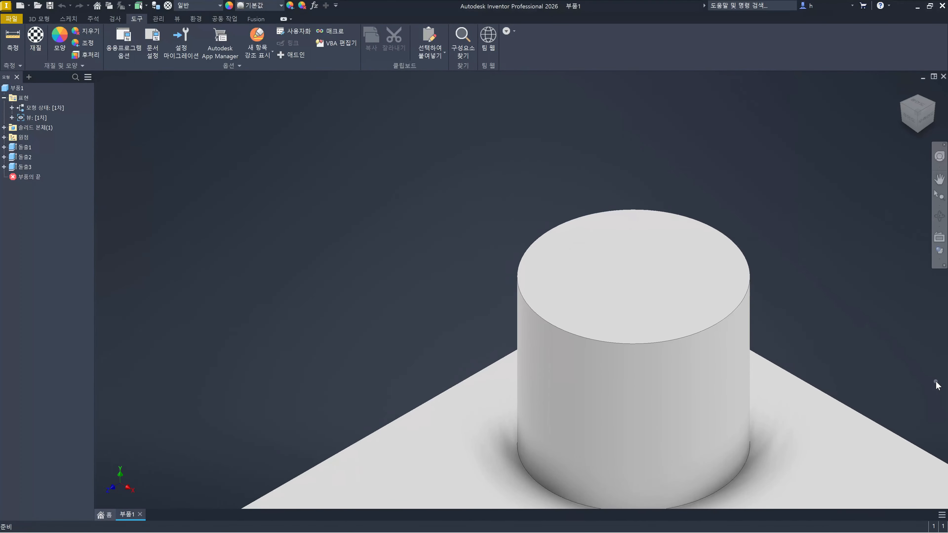
{"action": "key", "text": "F5"}
{"action": "key", "text": "F5"}
{"action": "key", "text": "F5"}
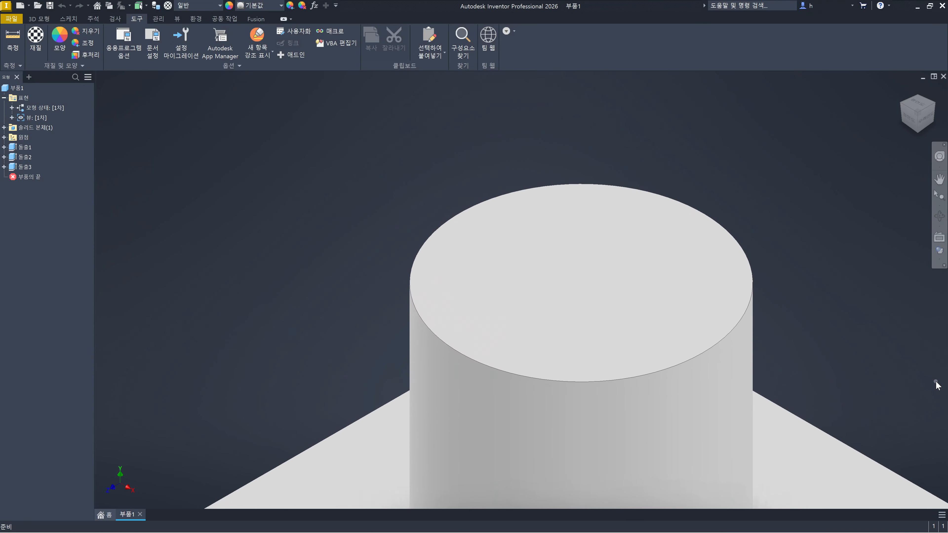
{"action": "key", "text": "F5"}
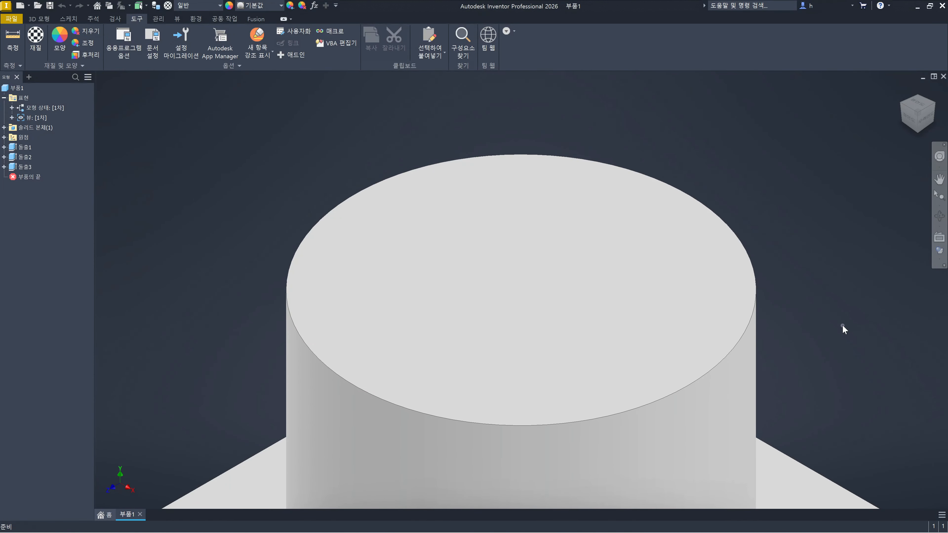
Zoom far out from the block and recheck the view-history entries in the list of navigation commands, leaving the list unchanged
{"action": "scroll", "coordinate": [842, 327], "scroll_direction": "up", "scroll_amount": 5}
{"action": "scroll", "coordinate": [842, 324], "scroll_direction": "up", "scroll_amount": 5}
{"action": "middle_click_drag", "start_coordinate": [859, 343], "coordinate": [677, 293]}
{"action": "left_click", "coordinate": [741, 284]}
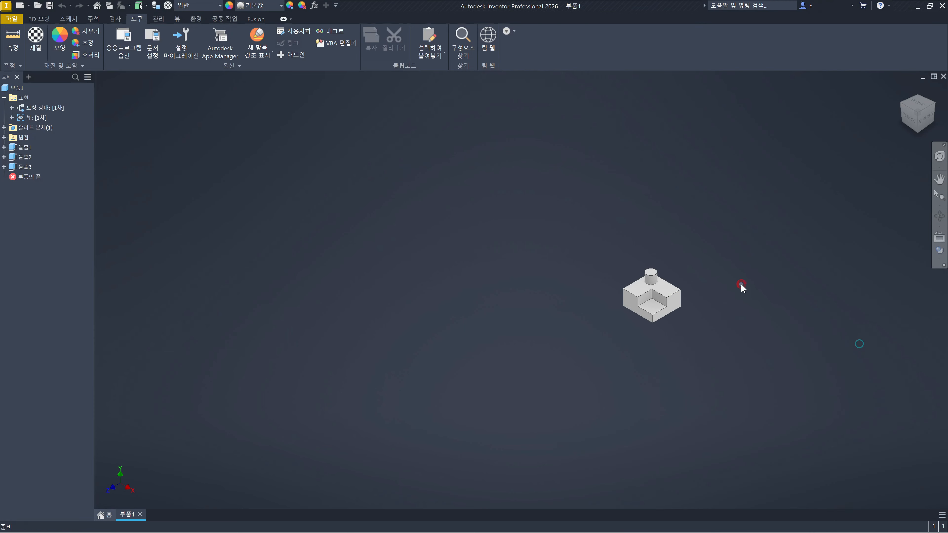
{"action": "left_click", "coordinate": [941, 264]}
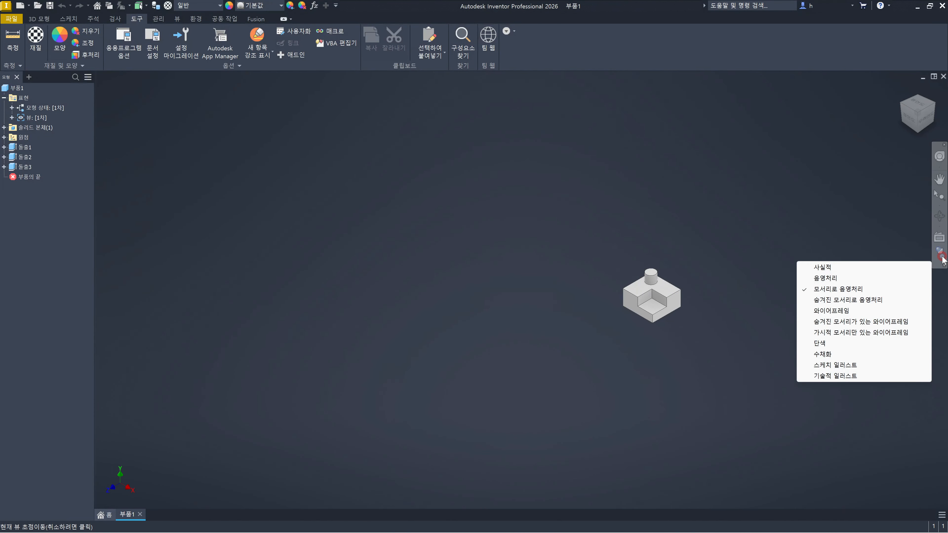
{"action": "left_click", "coordinate": [943, 266]}
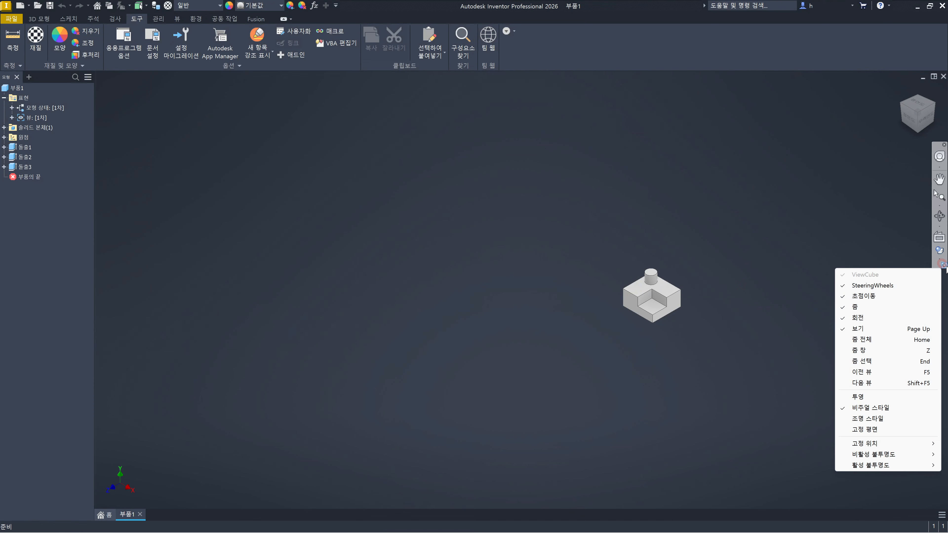
{"action": "left_click", "coordinate": [703, 260]}
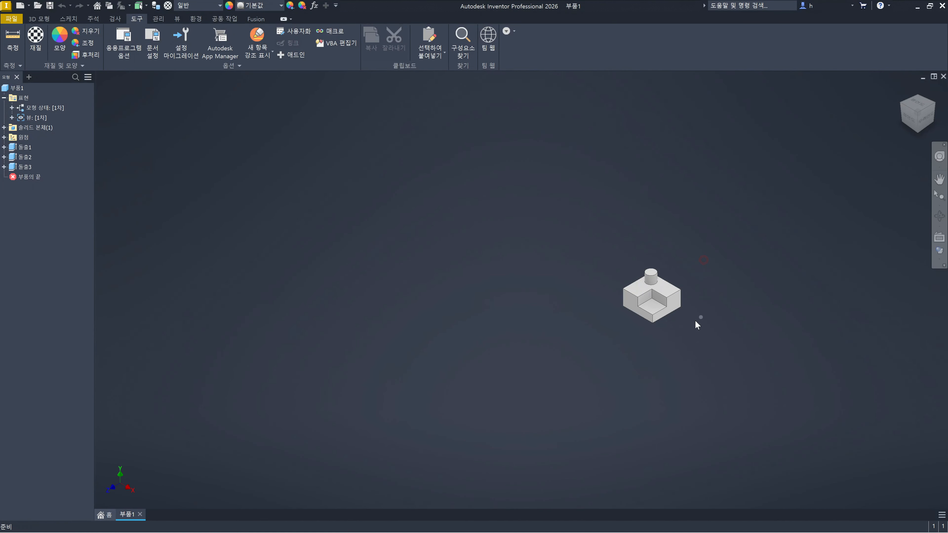
Centre the small block in the view, orbit it and magnify its notched corner from above
{"action": "middle_click_drag", "start_coordinate": [702, 330], "coordinate": [583, 336]}
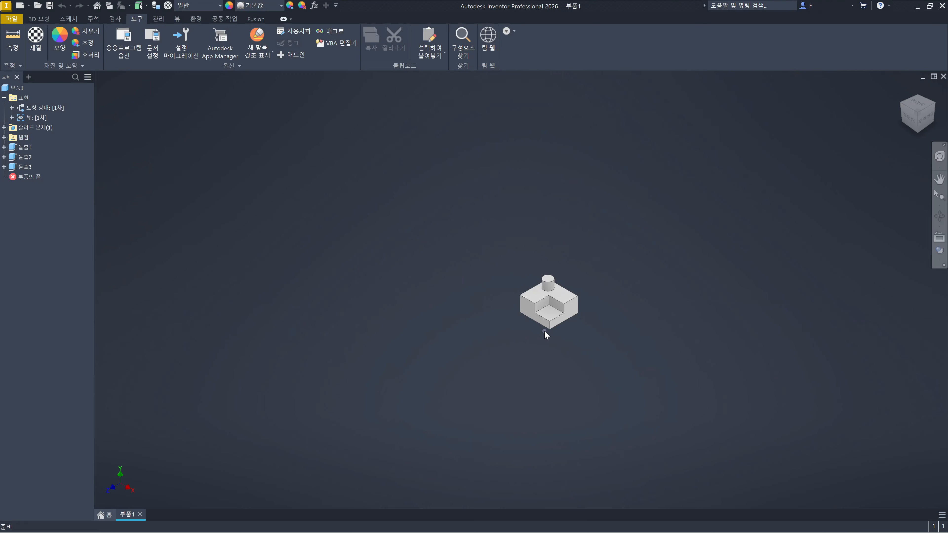
{"action": "middle_click_drag", "start_coordinate": [544, 330], "coordinate": [581, 314], "text": "shift"}
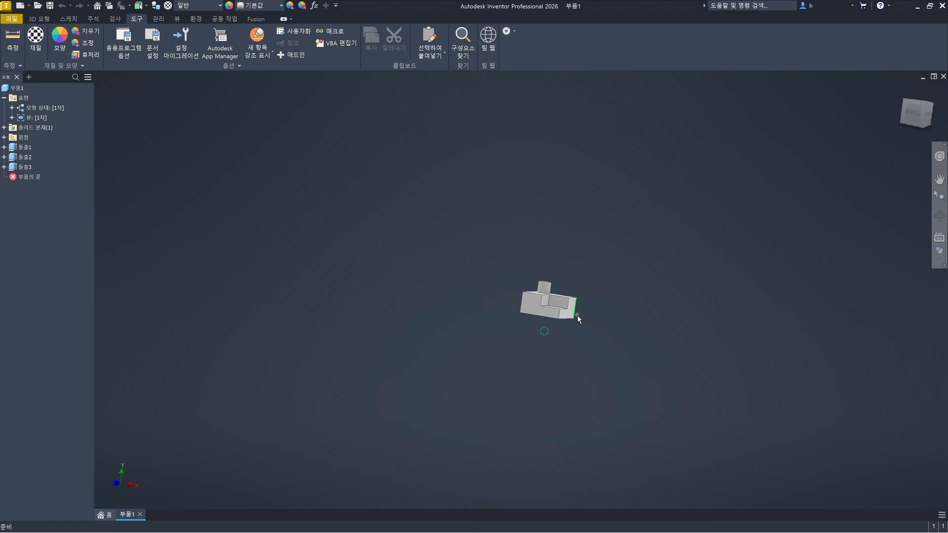
{"action": "scroll", "coordinate": [550, 303], "scroll_direction": "up", "scroll_amount": 10}
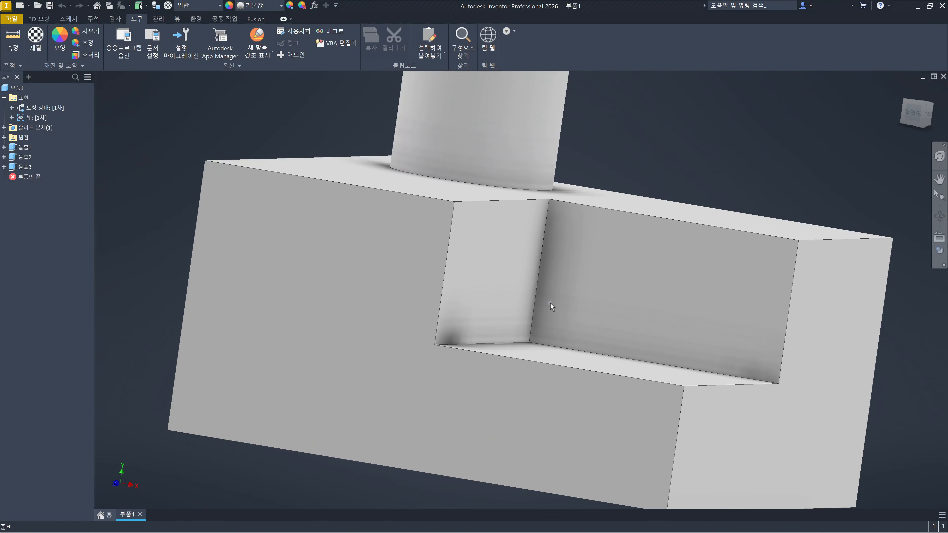
{"action": "mouse_move", "coordinate": [552, 302]}
{"action": "middle_mouse_down", "text": "shift"}
{"action": "mouse_move", "coordinate": [607, 233]}
{"action": "mouse_move", "coordinate": [603, 262]}
{"action": "middle_mouse_up", "text": "shift"}
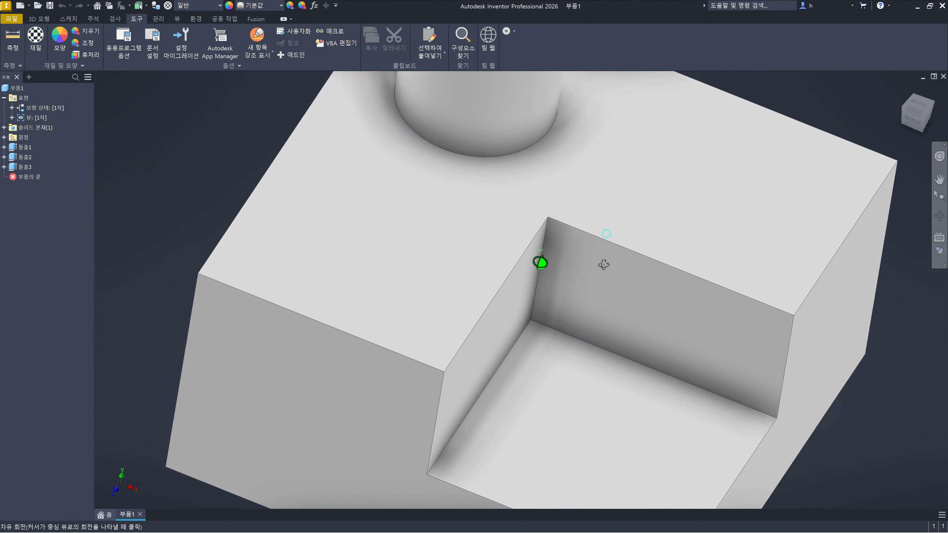
{"action": "left_click", "coordinate": [887, 379]}
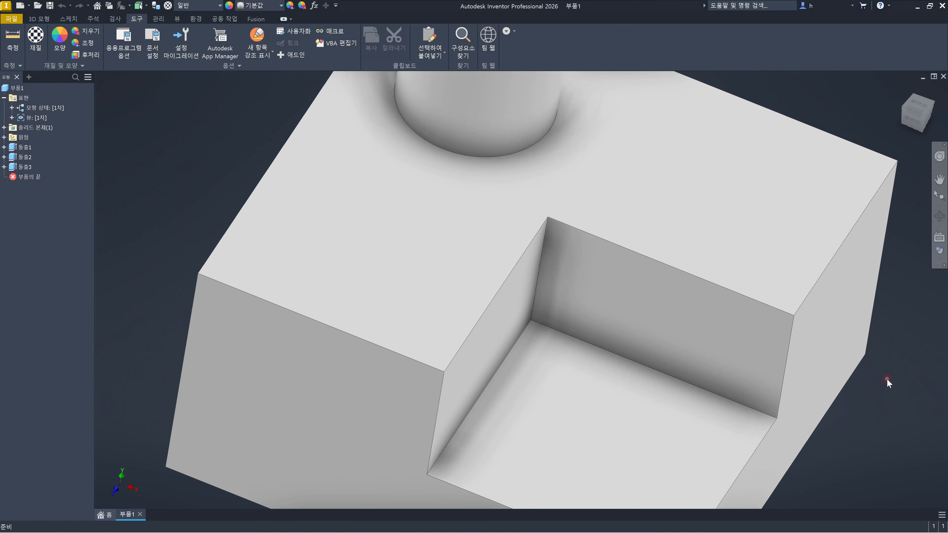
Go back through the recent orbit and zoom changes with Previous View until the whole block shows
{"action": "type", "text": "5"}
{"action": "key", "text": "F5"}
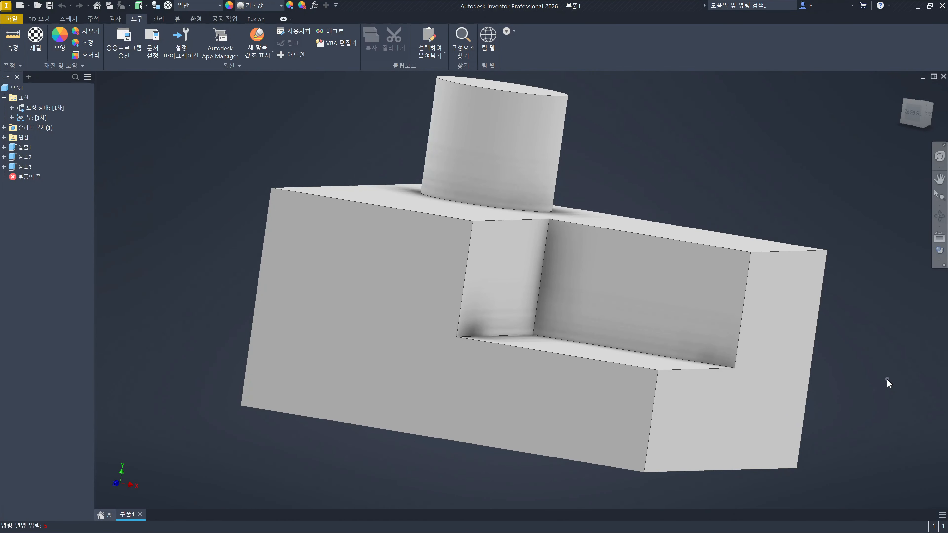
{"action": "key", "text": "F5"}
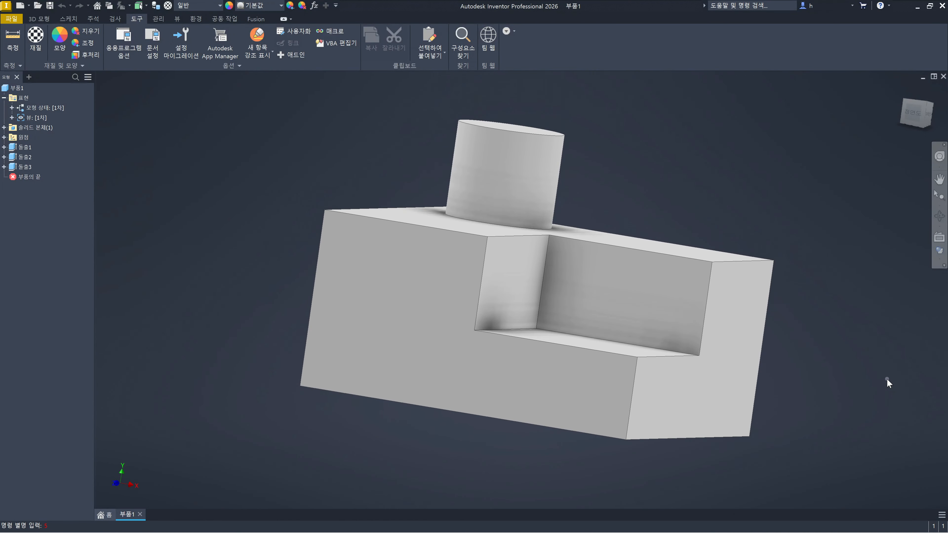
{"action": "key", "text": "F5"}
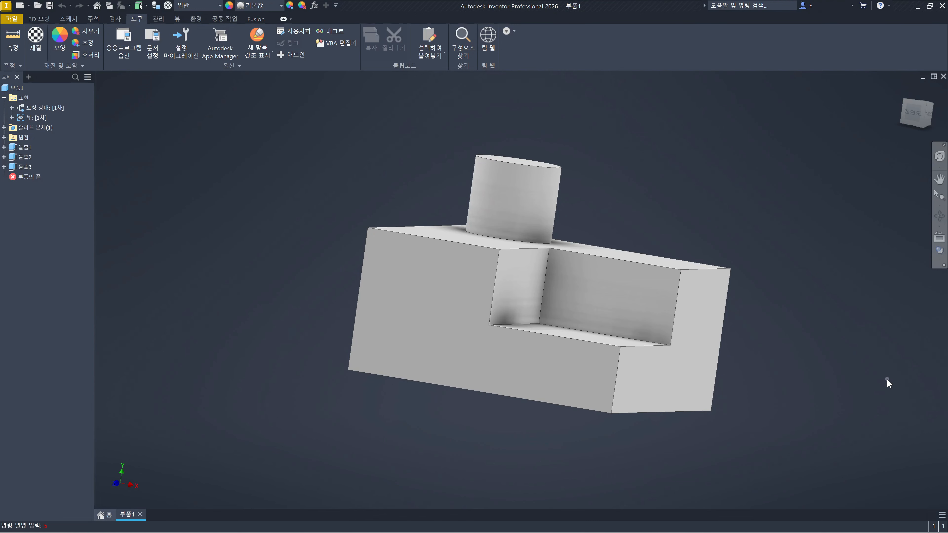
Zoom far out from the block part and enlarge it again in small increments
{"action": "scroll", "coordinate": [857, 377], "scroll_direction": "down", "scroll_amount": 10}
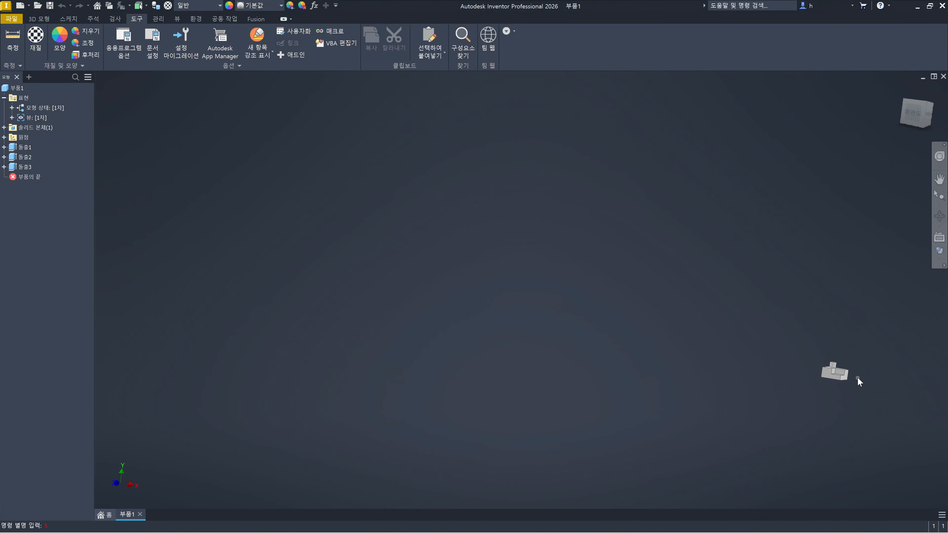
{"action": "scroll", "coordinate": [857, 378], "scroll_direction": "up", "scroll_amount": 3}
{"action": "scroll", "coordinate": [857, 377], "scroll_direction": "up", "scroll_amount": 4}
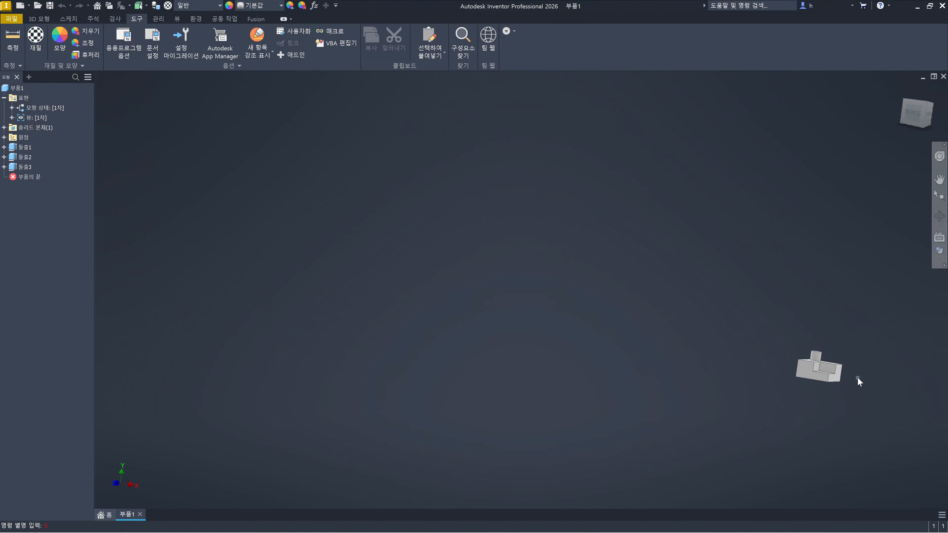
{"action": "scroll", "coordinate": [858, 377], "scroll_direction": "up", "scroll_amount": 4}
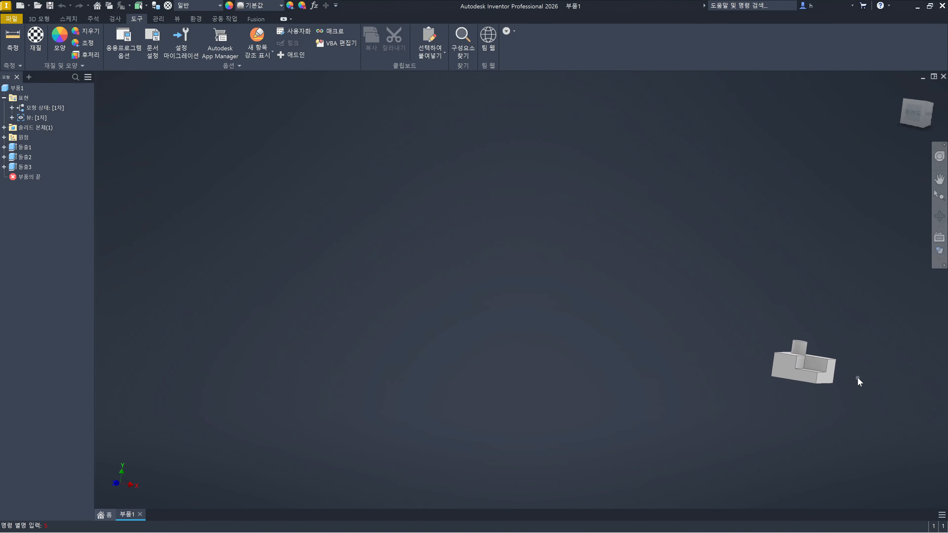
{"action": "scroll", "coordinate": [857, 377], "scroll_direction": "up", "scroll_amount": 4}
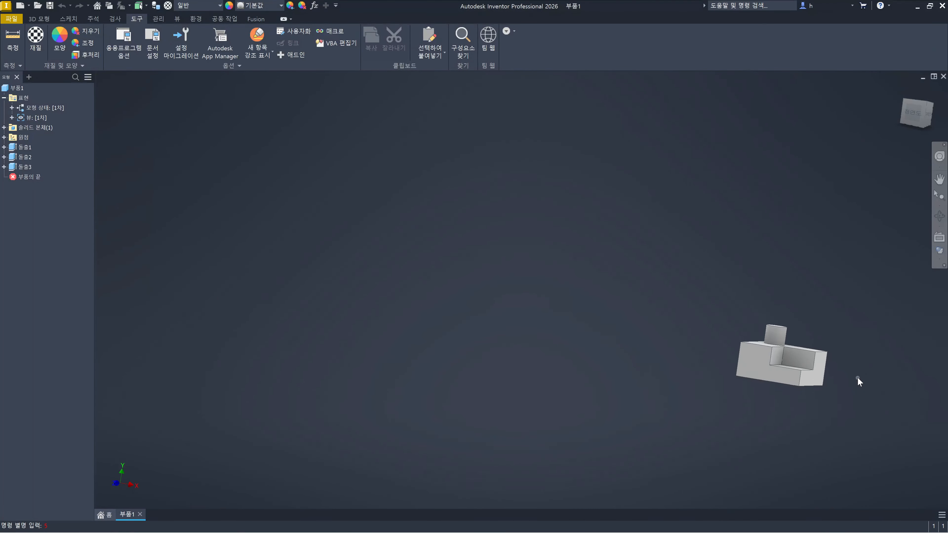
{"action": "scroll", "coordinate": [858, 378], "scroll_direction": "up", "scroll_amount": 2}
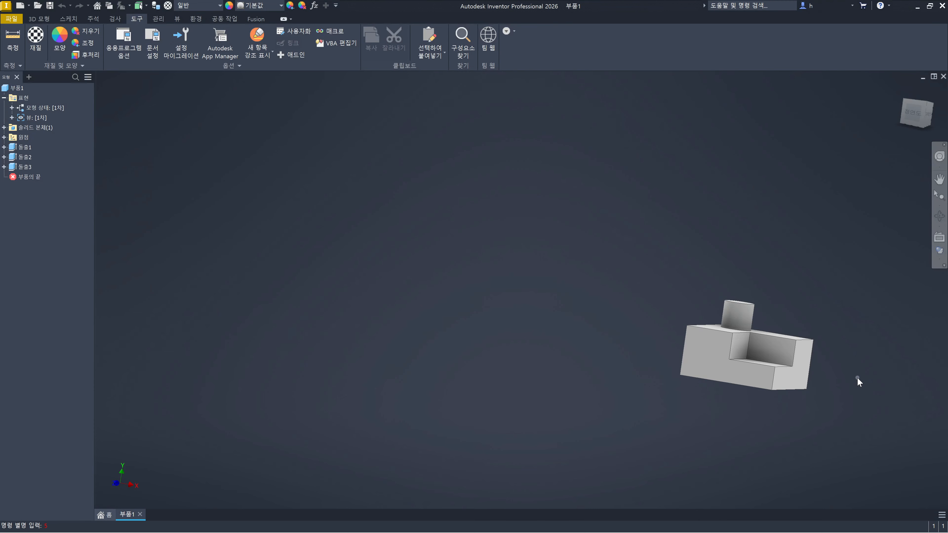
Move the small block towards the centre, orbit it to look down on its top and enlarge its notched corner
{"action": "middle_click_drag", "start_coordinate": [860, 387], "coordinate": [715, 354]}
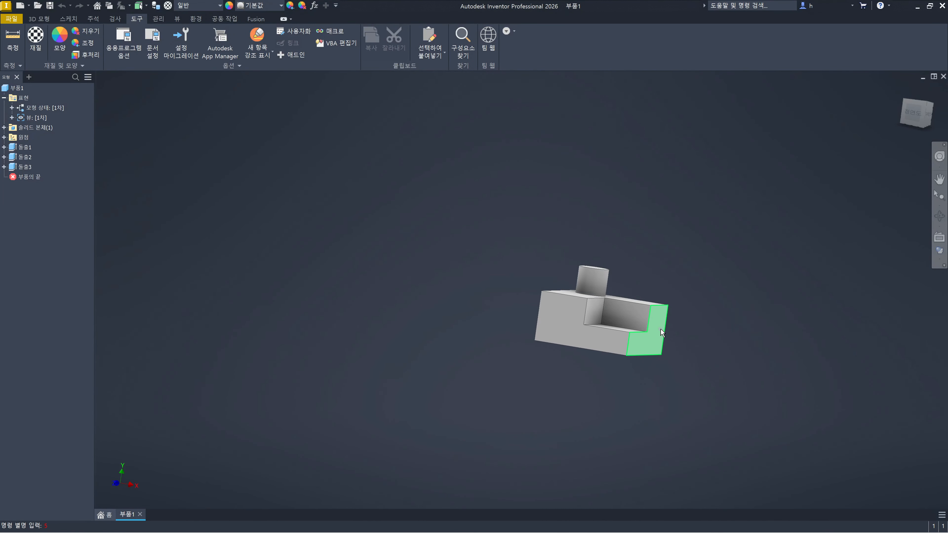
{"action": "middle_click_drag", "start_coordinate": [660, 328], "coordinate": [658, 351], "text": "shift"}
{"action": "scroll", "coordinate": [635, 314], "scroll_direction": "down", "scroll_amount": 5}
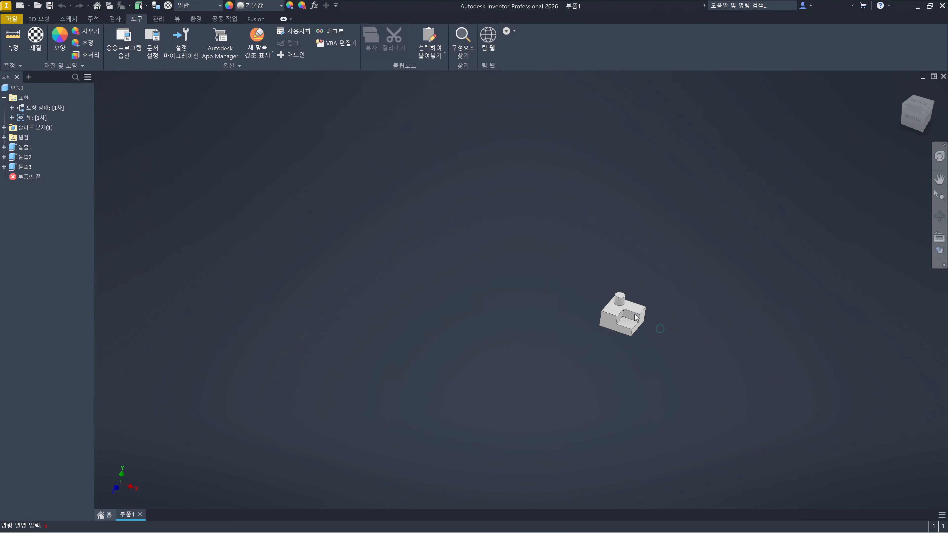
{"action": "scroll", "coordinate": [635, 314], "scroll_direction": "up", "scroll_amount": 8}
{"action": "scroll", "coordinate": [635, 316], "scroll_direction": "up", "scroll_amount": 3}
{"action": "scroll", "coordinate": [635, 318], "scroll_direction": "down", "scroll_amount": 3}
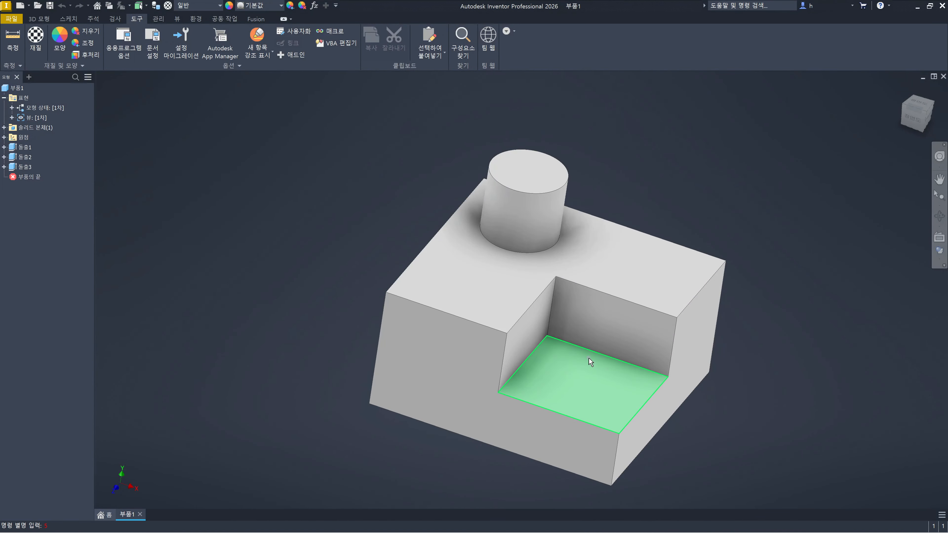
{"action": "left_click", "coordinate": [595, 360]}
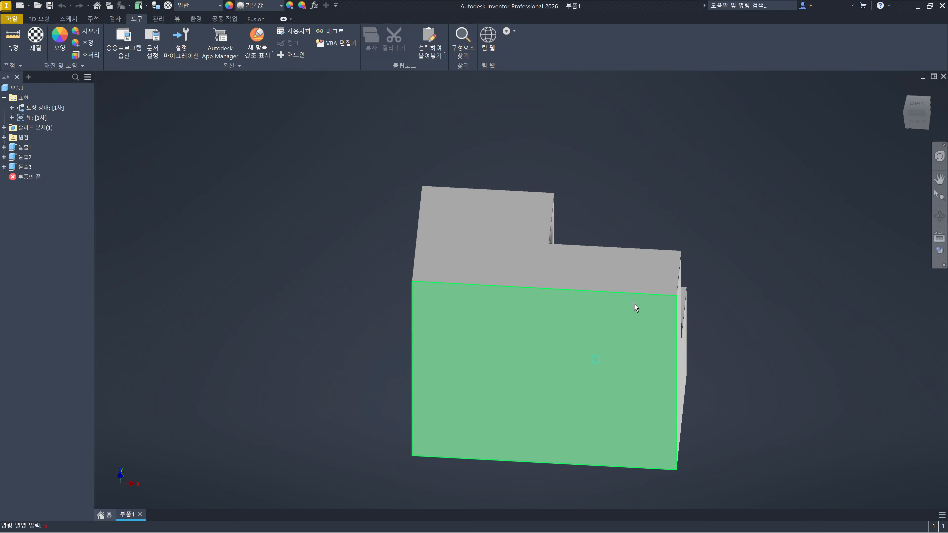
Orbit the block onto its side, and return through the earlier upright views with Previous View
{"action": "middle_click_drag", "start_coordinate": [510, 270], "coordinate": [368, 292], "text": "shift"}
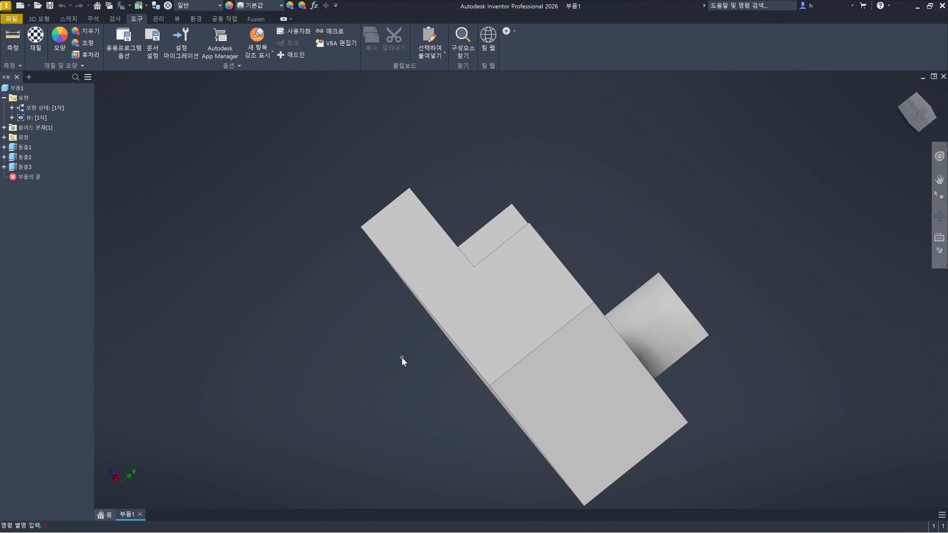
{"action": "key", "text": "F6"}
{"action": "scroll", "coordinate": [404, 362], "scroll_direction": "up", "scroll_amount": 3}
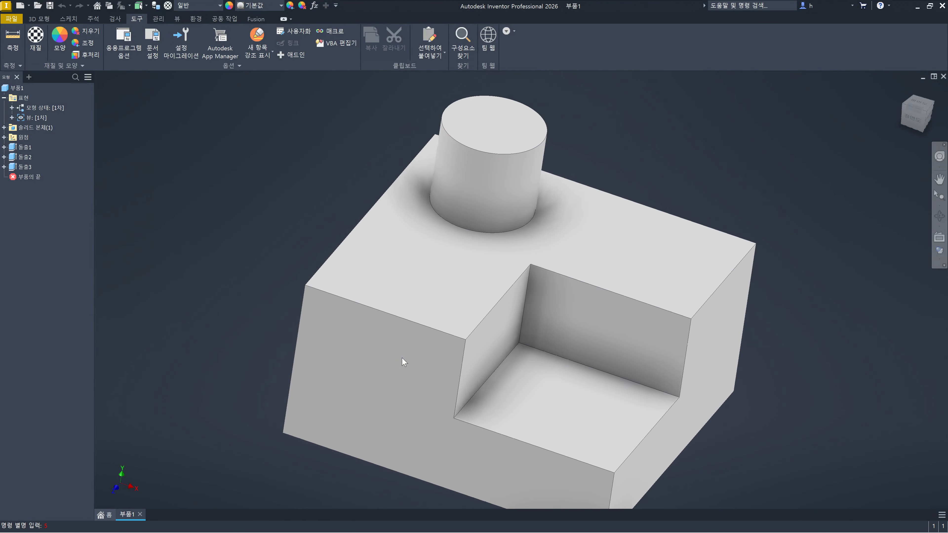
{"action": "scroll", "coordinate": [403, 358], "scroll_direction": "down", "scroll_amount": 7}
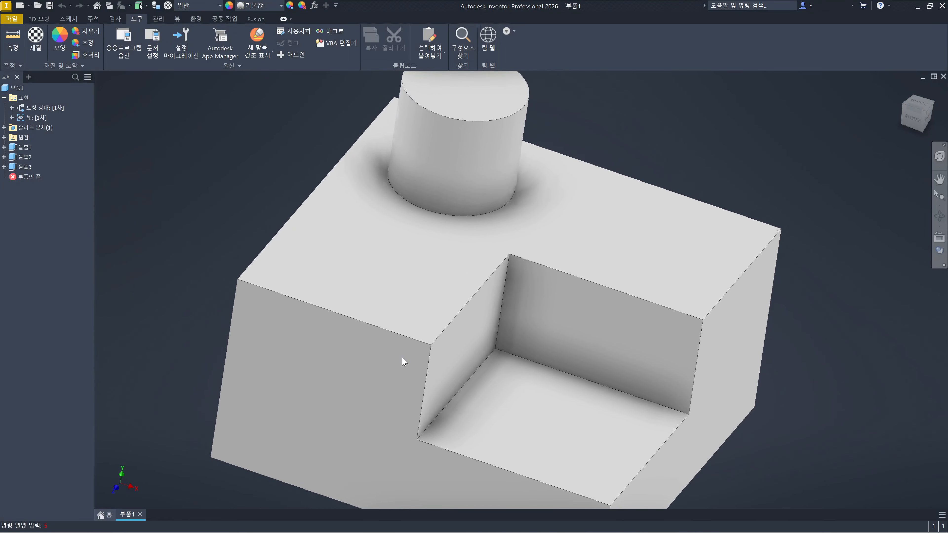
{"action": "scroll", "coordinate": [402, 359], "scroll_direction": "down", "scroll_amount": 6}
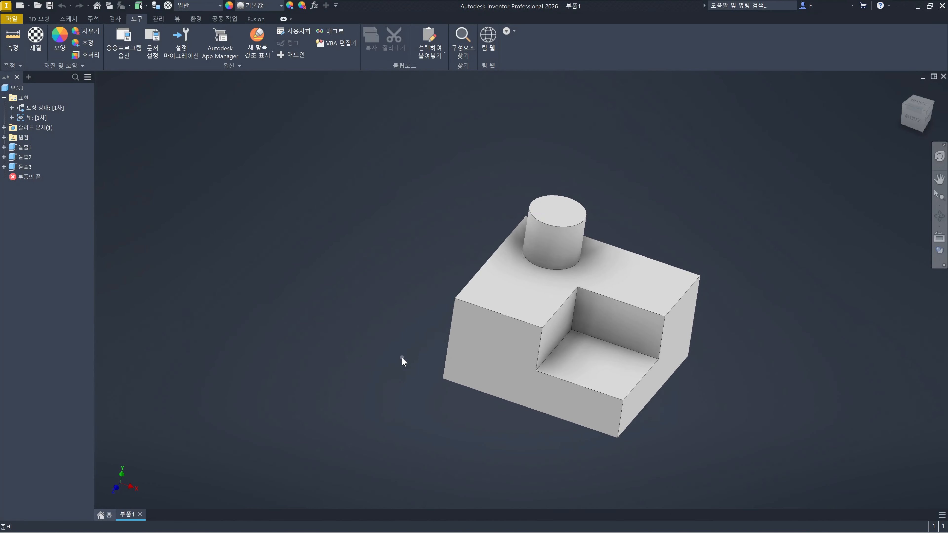
Orbit the block past its underside and around to its cylinder, and restore the upright view with Previous View
{"action": "middle_click_drag", "start_coordinate": [663, 400], "coordinate": [656, 343], "text": "shift"}
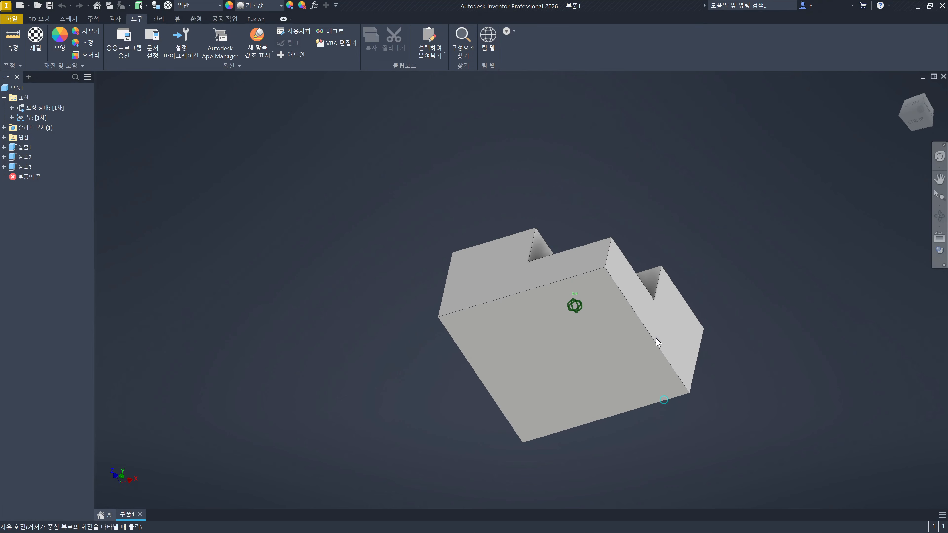
{"action": "middle_click_drag", "start_coordinate": [582, 282], "coordinate": [650, 294], "text": "shift"}
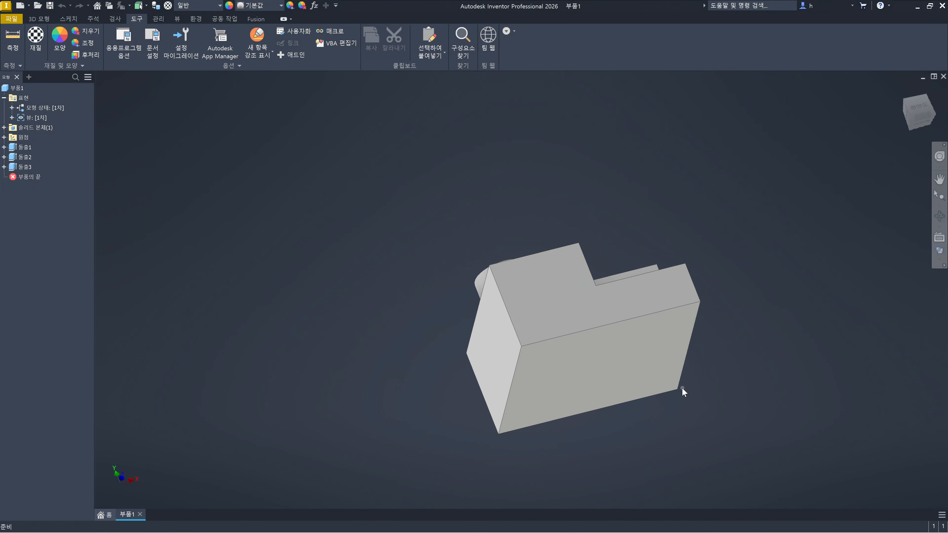
{"action": "middle_click_drag", "start_coordinate": [682, 387], "coordinate": [645, 485], "text": "shift"}
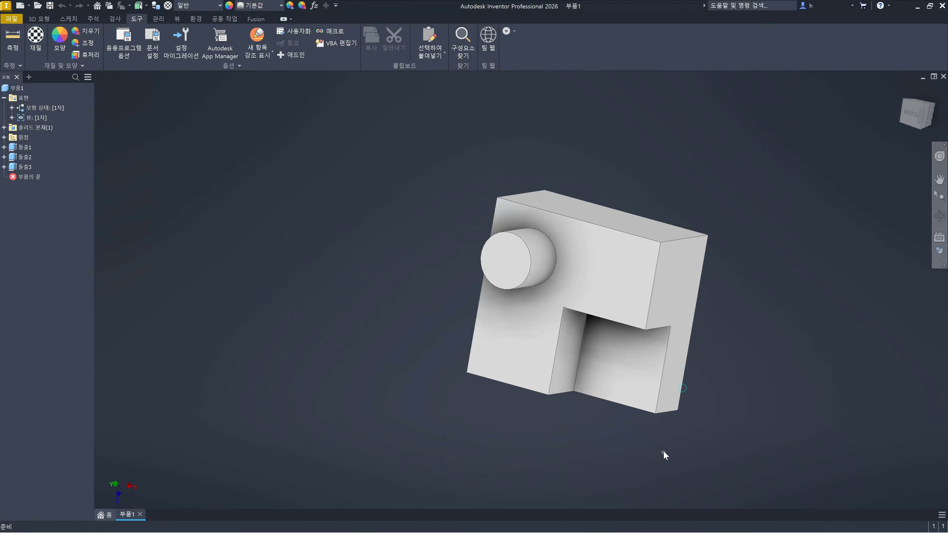
{"action": "key", "text": "F6"}
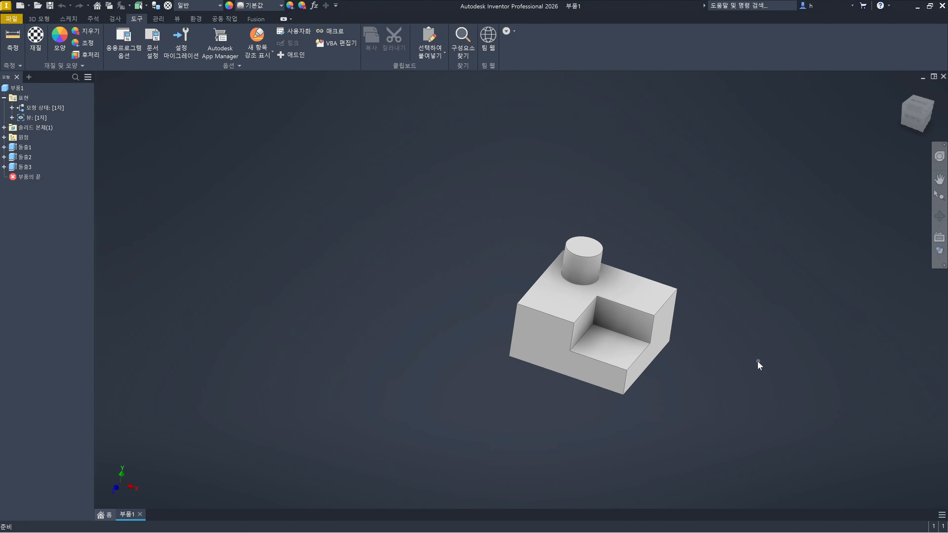
Step through the block's recent zoom levels until its notch and cylinder fill most of the view
{"action": "scroll", "coordinate": [758, 361], "scroll_direction": "up", "scroll_amount": 3}
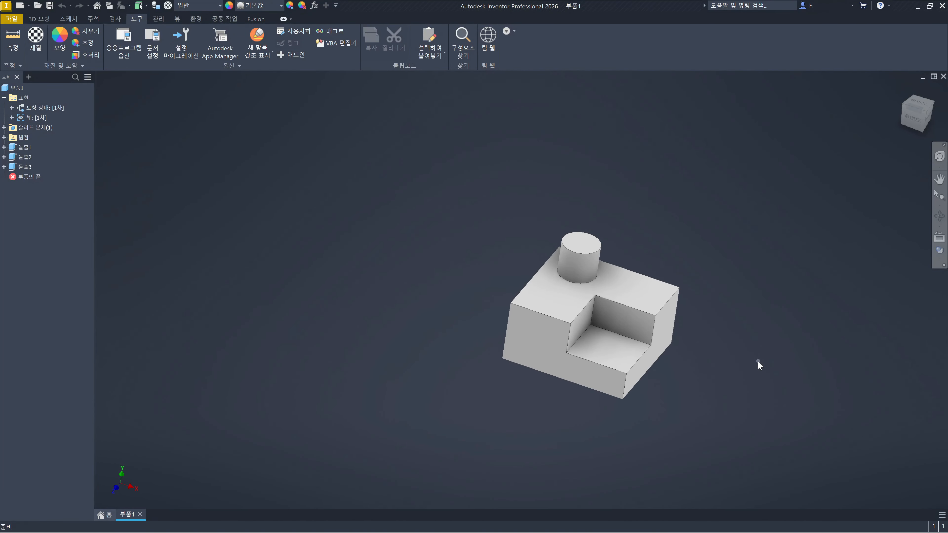
{"action": "scroll", "coordinate": [758, 360], "scroll_direction": "up", "scroll_amount": 5}
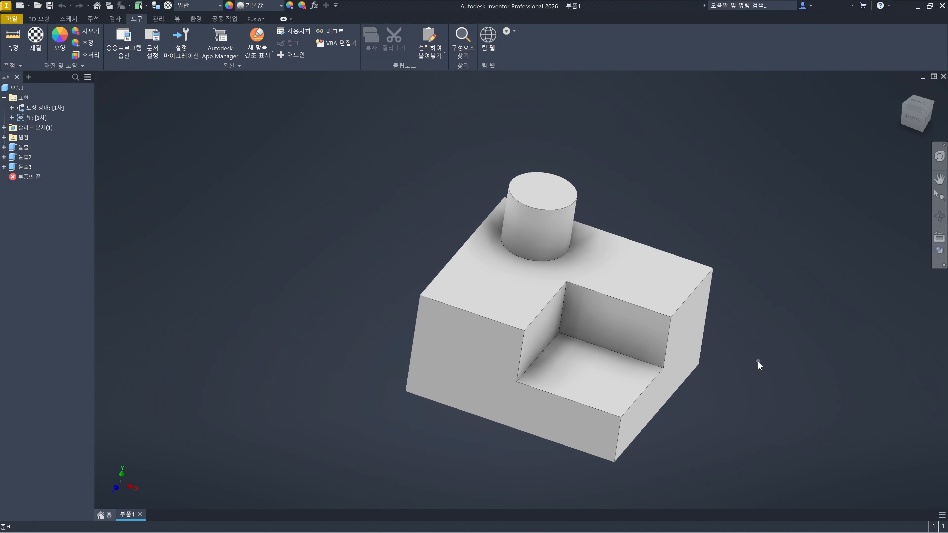
{"action": "scroll", "coordinate": [757, 360], "scroll_direction": "up", "scroll_amount": 3}
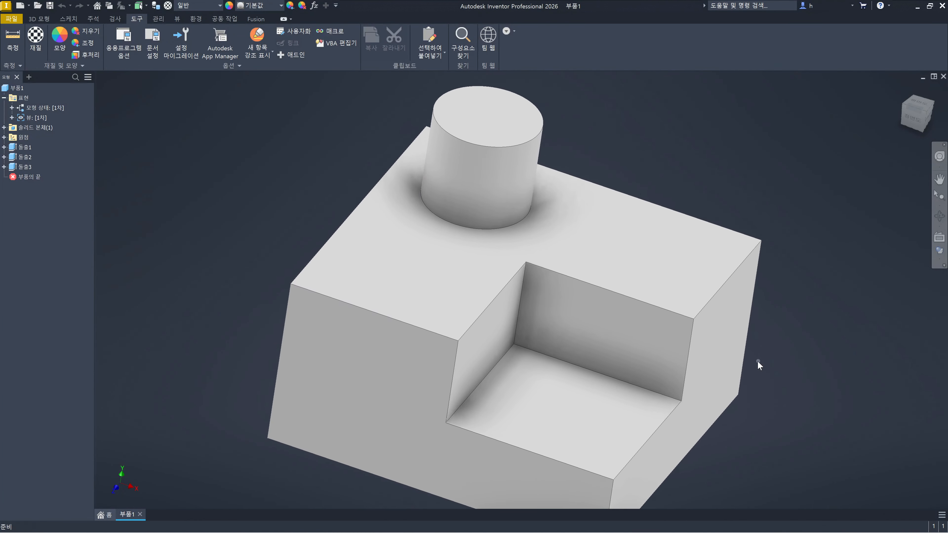
{"action": "scroll", "coordinate": [758, 361], "scroll_direction": "down", "scroll_amount": 3}
{"action": "scroll", "coordinate": [757, 361], "scroll_direction": "down", "scroll_amount": 2}
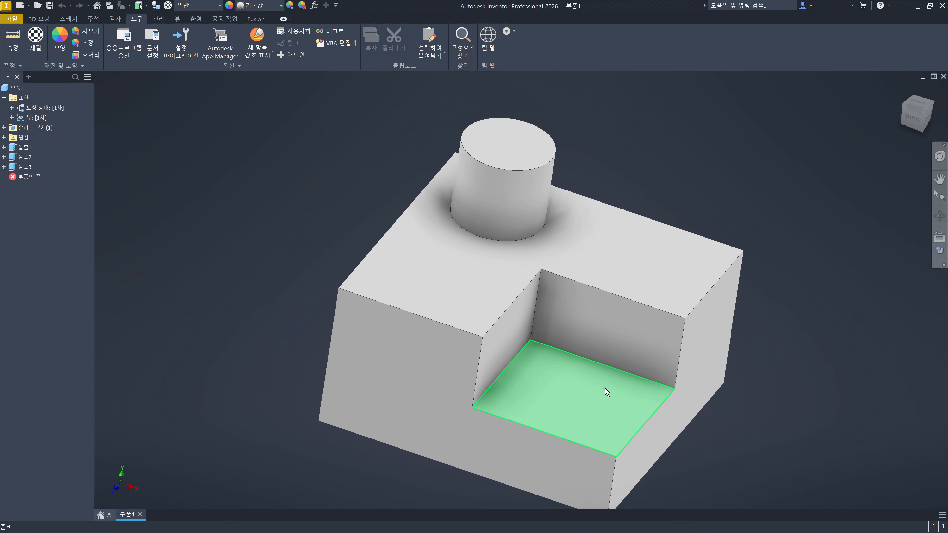
Orbit the block to its underside and step back through the view history to the tilted side view
{"action": "middle_click_drag", "start_coordinate": [608, 389], "coordinate": [653, 349], "text": "shift"}
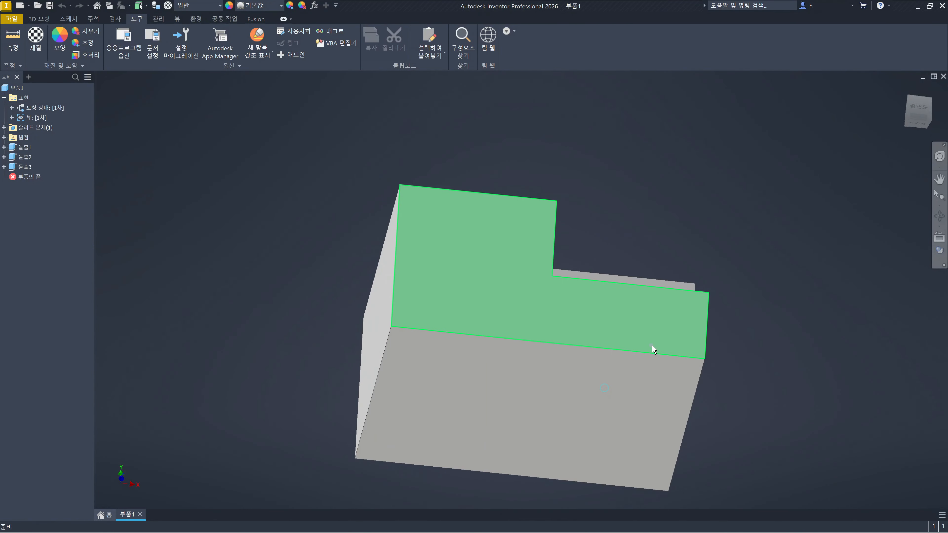
{"action": "key", "text": "F6"}
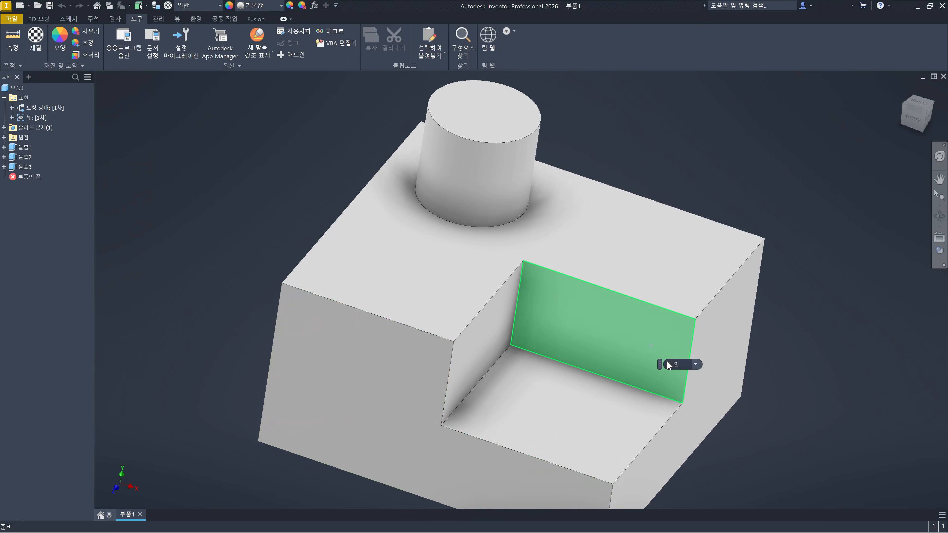
{"action": "scroll", "coordinate": [668, 362], "scroll_direction": "down", "scroll_amount": 3}
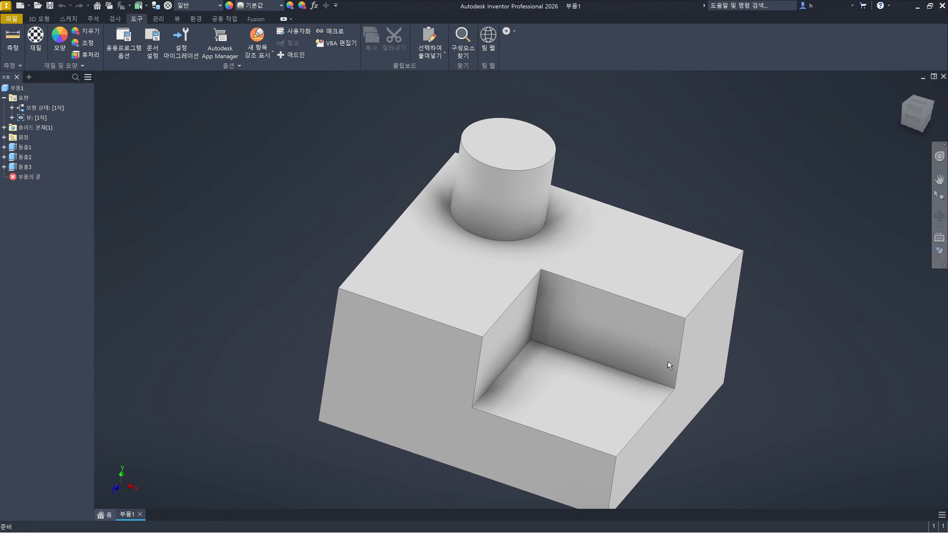
{"action": "mouse_move", "coordinate": [683, 377]}
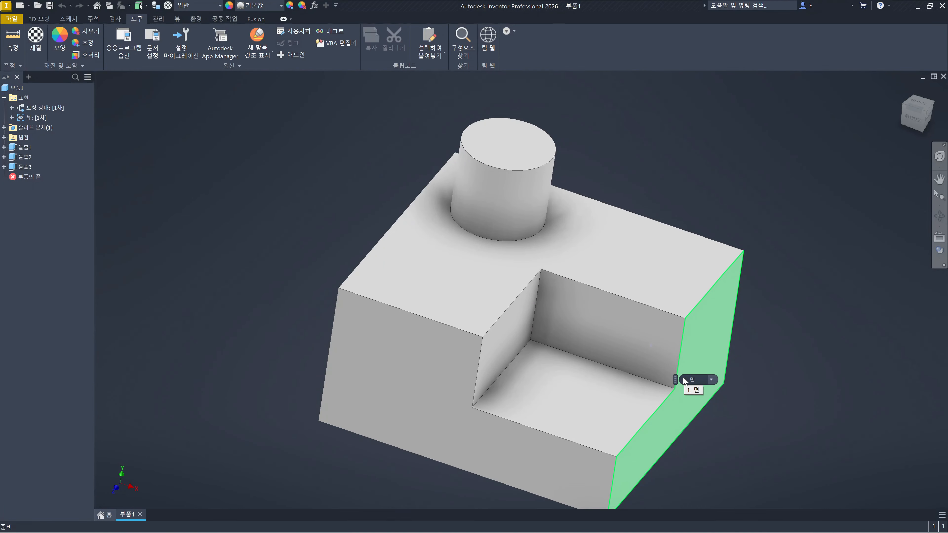
{"action": "key", "text": "Page_Up"}
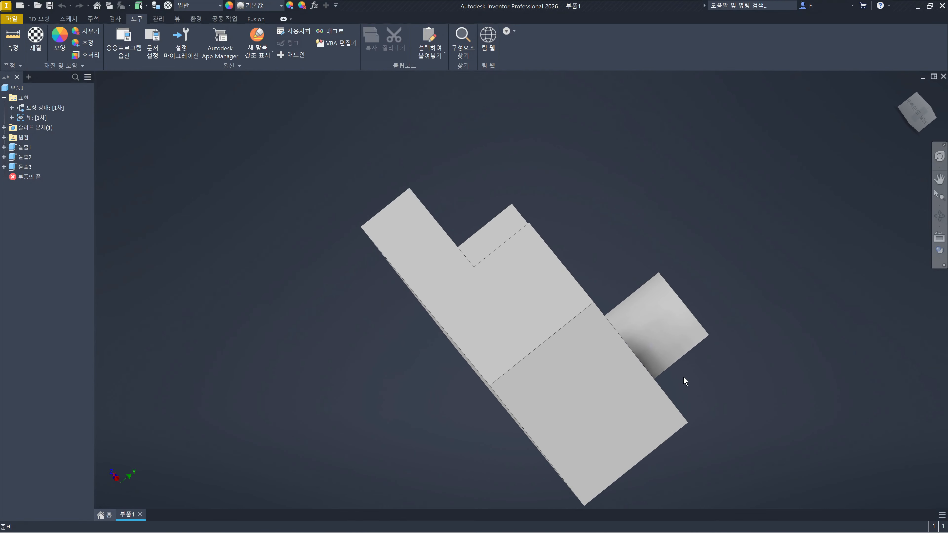
Review the Previous View and Next View shortcuts in the list of navigation commands, leaving the list unchanged
{"action": "left_click", "coordinate": [943, 266]}
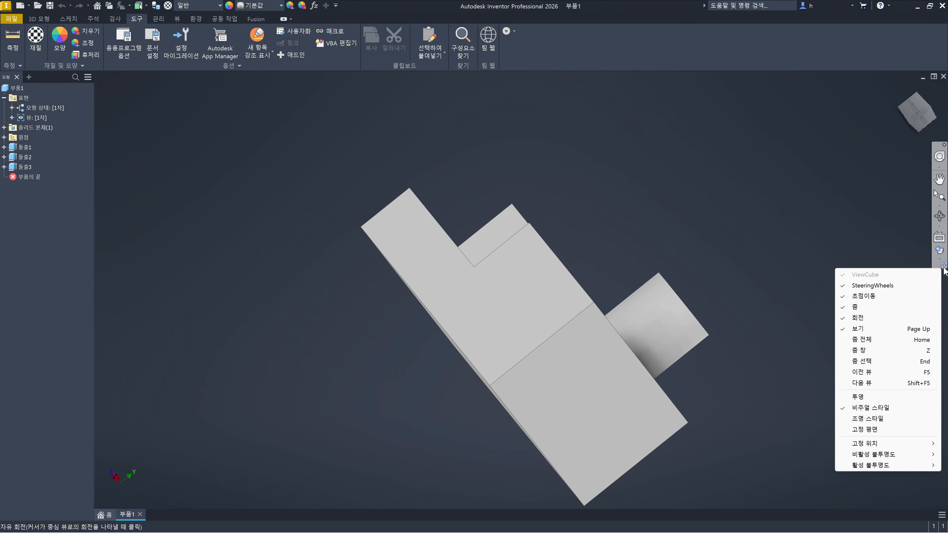
{"action": "left_click", "coordinate": [864, 242]}
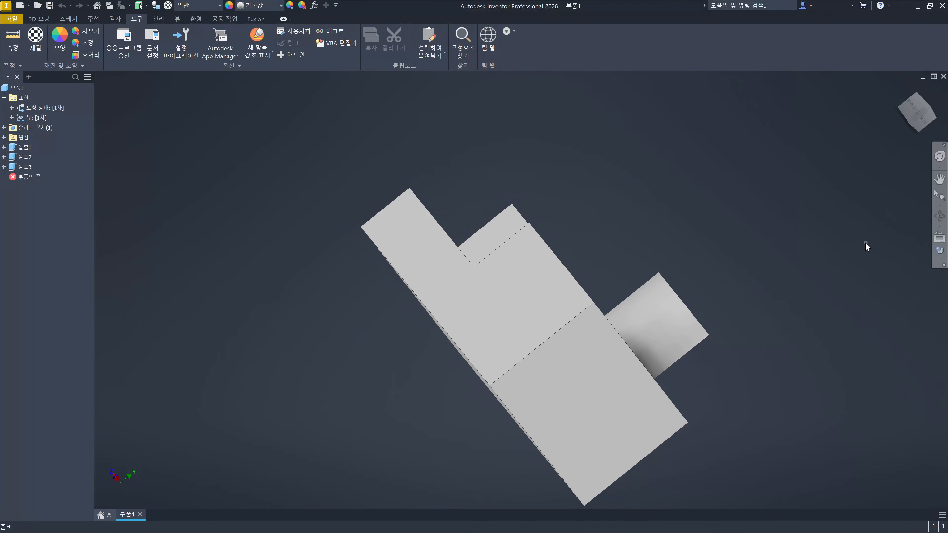
{"action": "left_click", "coordinate": [944, 266]}
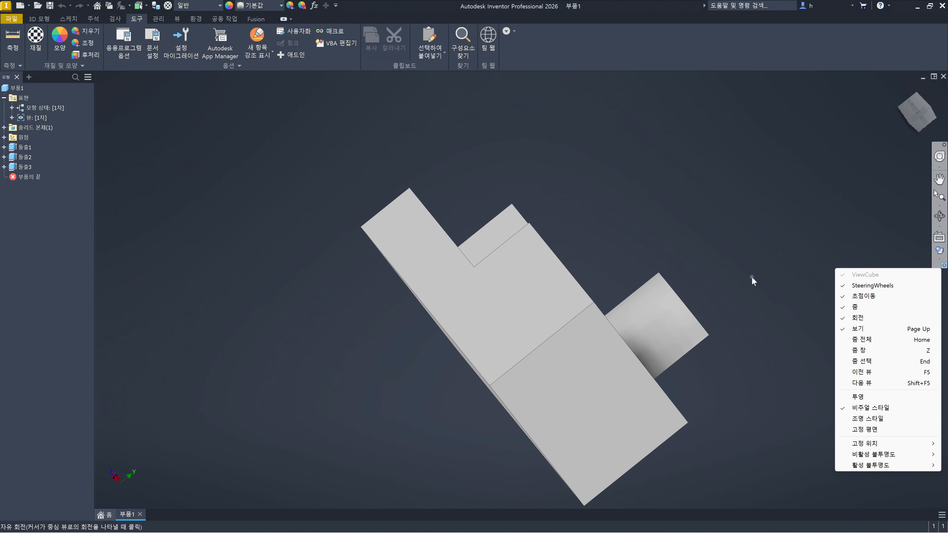
{"action": "left_click", "coordinate": [745, 267]}
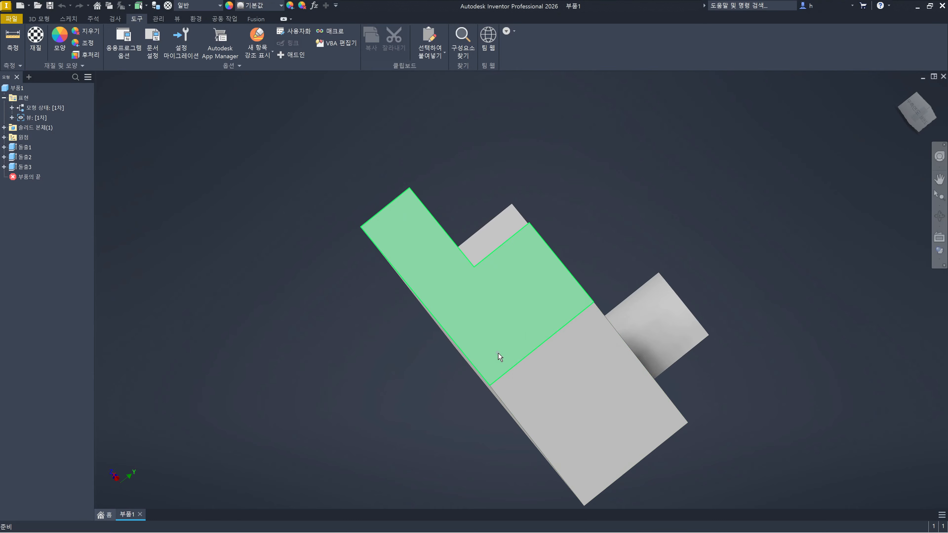
Orbit the tilted block upright and go back through the stored views with Previous View
{"action": "mouse_move", "coordinate": [497, 352]}
{"action": "middle_mouse_down", "text": "shift"}
{"action": "mouse_move", "coordinate": [570, 406]}
{"action": "mouse_move", "coordinate": [514, 408]}
{"action": "mouse_move", "coordinate": [408, 338]}
{"action": "mouse_move", "coordinate": [572, 347]}
{"action": "mouse_move", "coordinate": [577, 364]}
{"action": "middle_mouse_up", "text": "shift"}
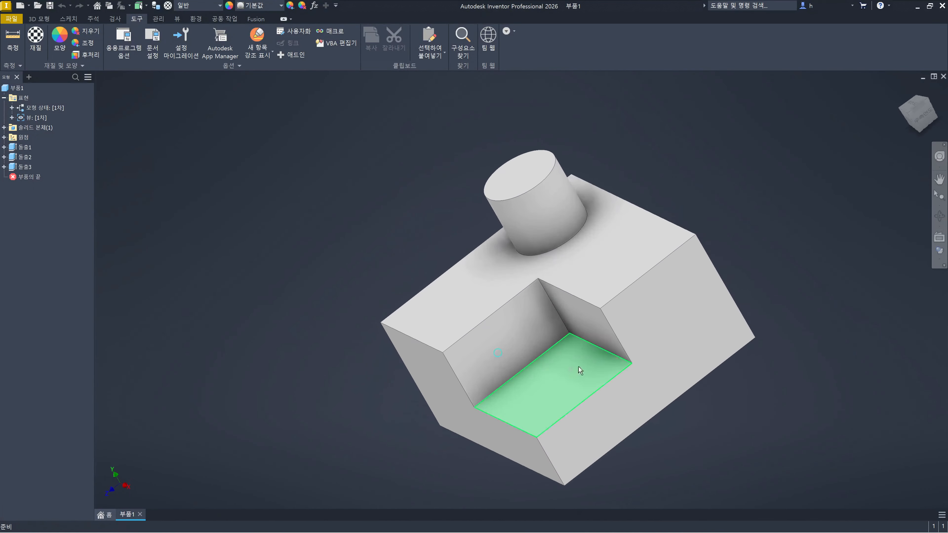
{"action": "left_click", "coordinate": [857, 241]}
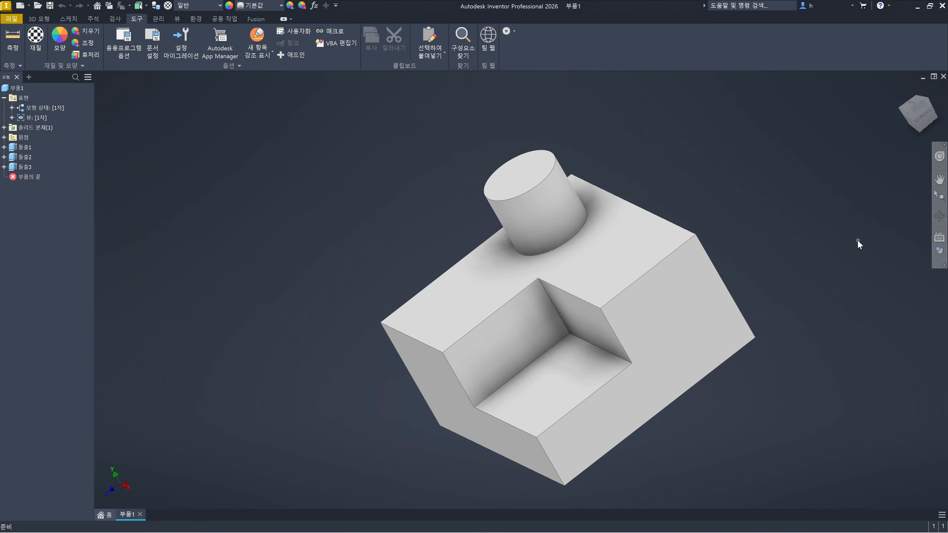
{"action": "key", "text": "F5"}
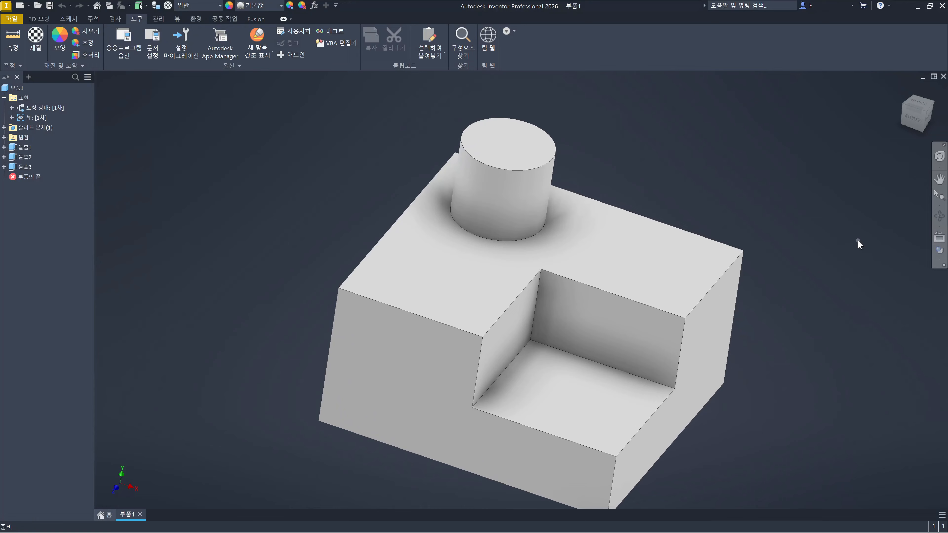
{"action": "key", "text": "F5"}
{"action": "key", "text": "F5"}
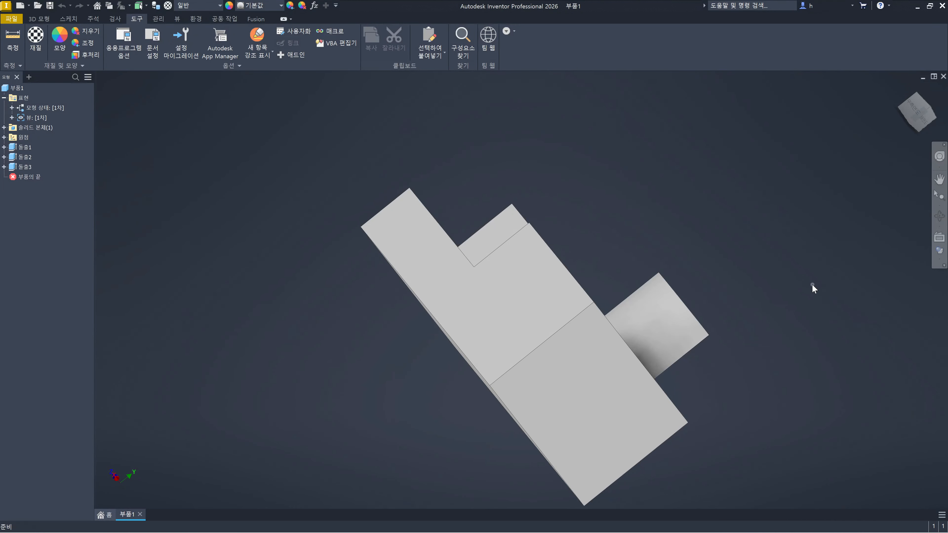
Restore the block's home view, look at its front view, and return to the isometric corner view
{"action": "left_click", "coordinate": [902, 90]}
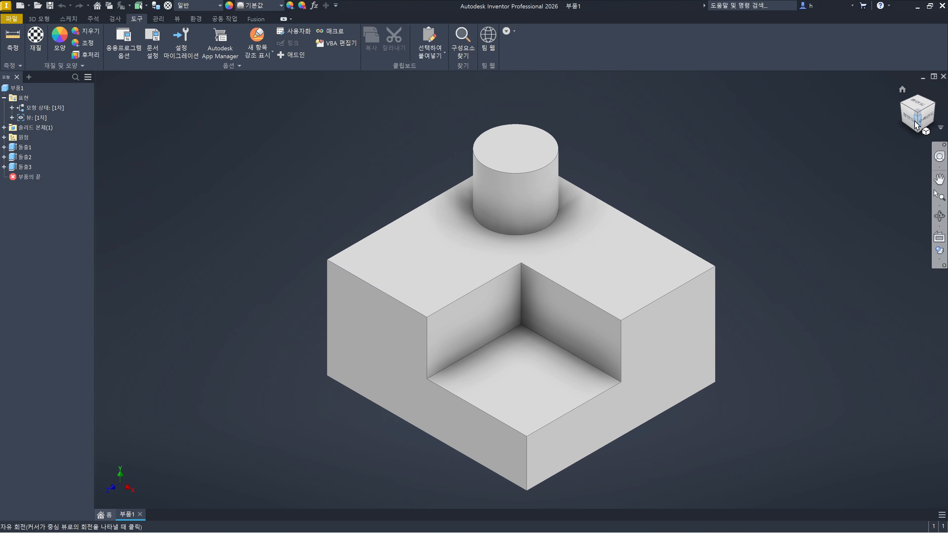
{"action": "left_click", "coordinate": [909, 120]}
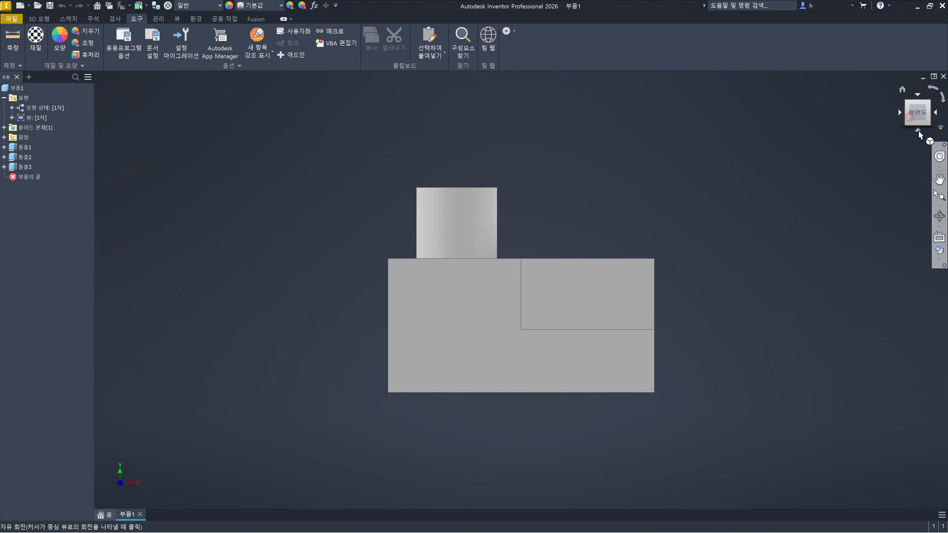
{"action": "left_click", "coordinate": [926, 104]}
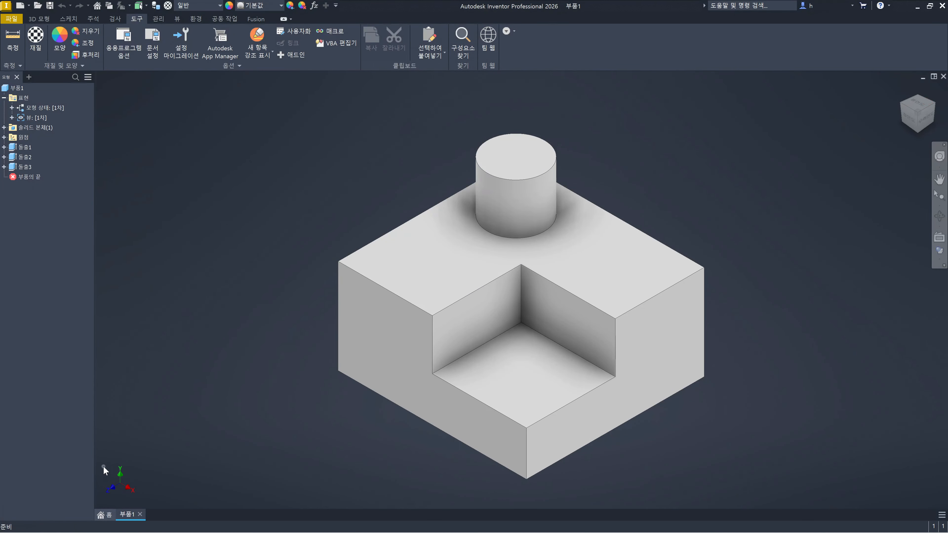